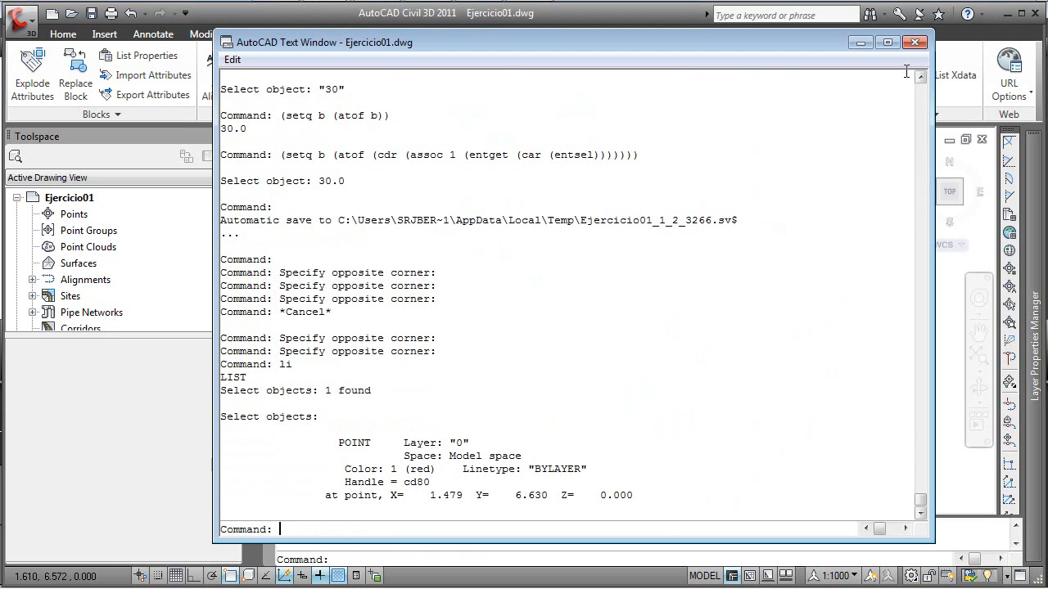
Step: Store the entity data of the red 2D point beside label 30 in variable a using (setq a (entget (car (entsel))))
click(914, 41)
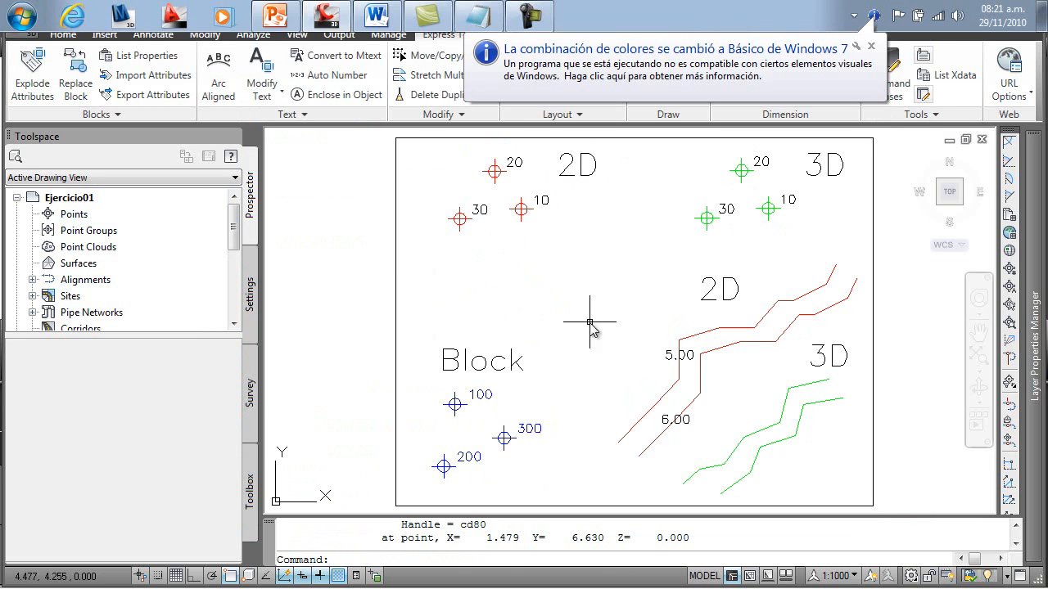
click(871, 46)
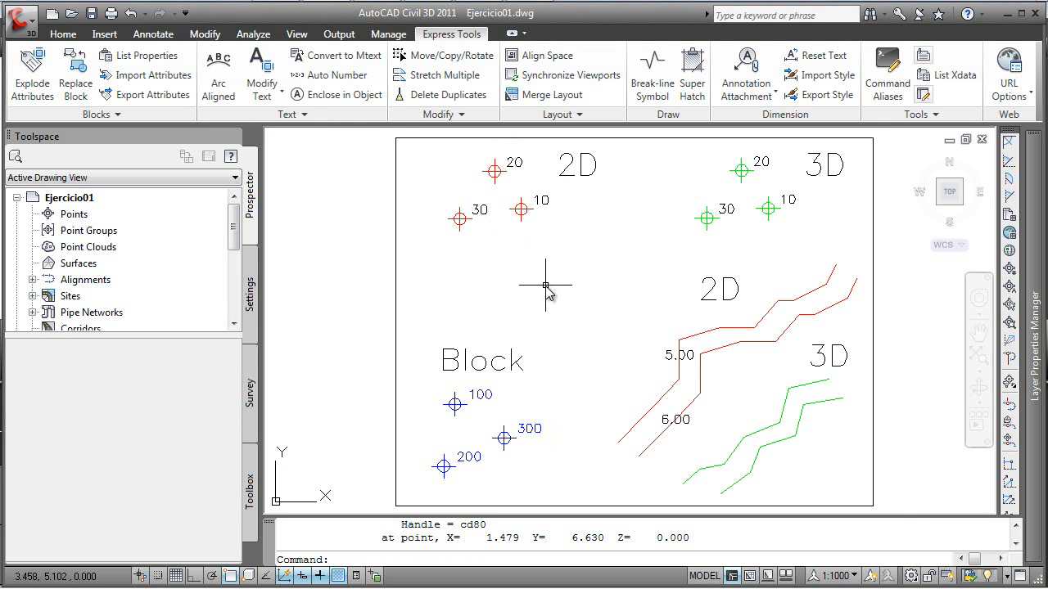
text((setq)
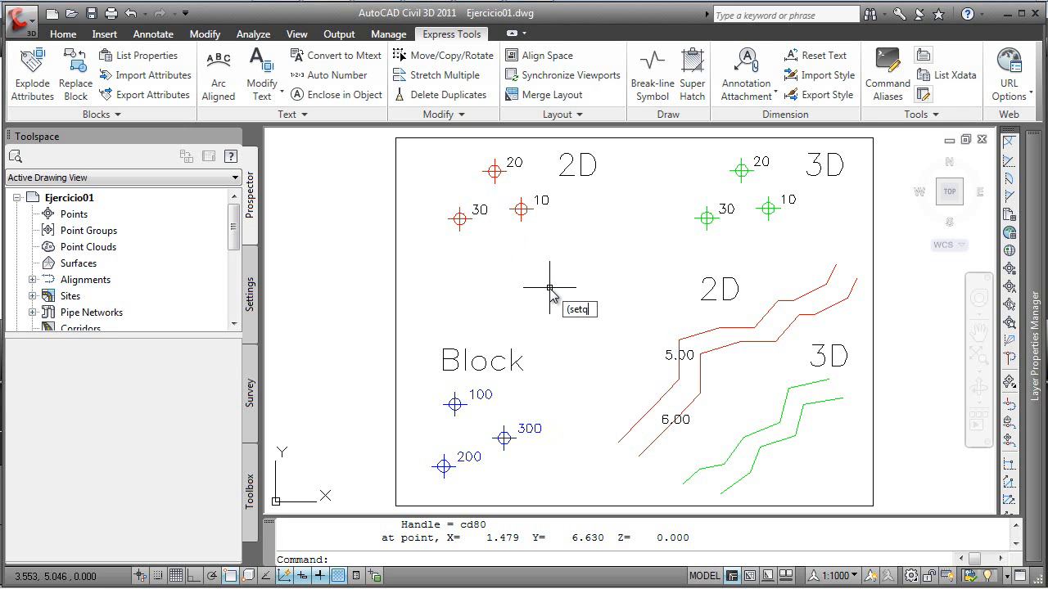
text( a (entget (car (e)
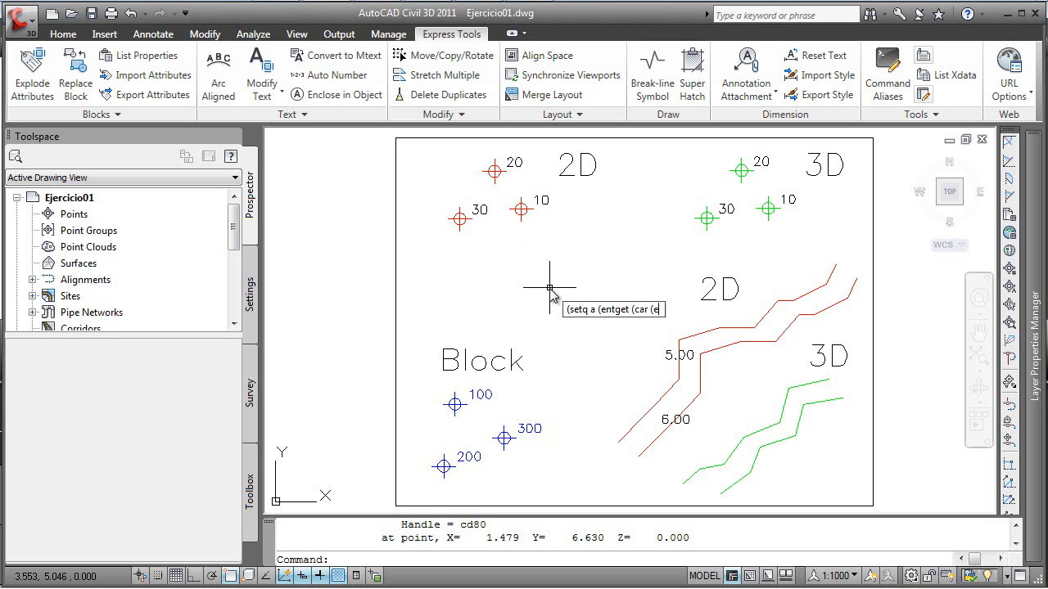
text(ntsel)))))
key(Return)
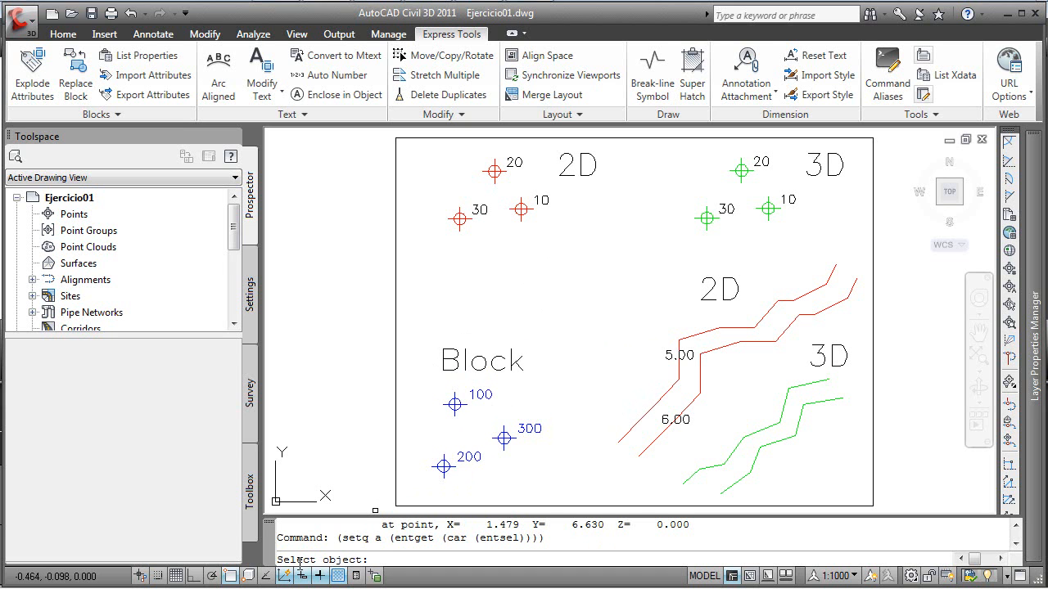
click(460, 218)
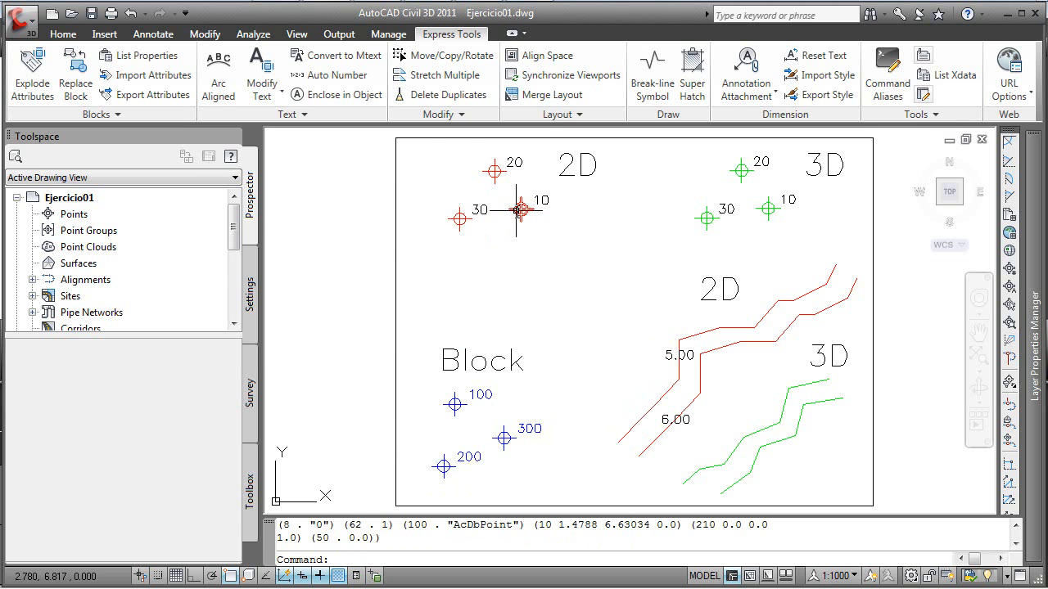
Step: Display the contents of variable a in the text window and retrieve its coordinate entry with (assoc 10 a)
key(F2)
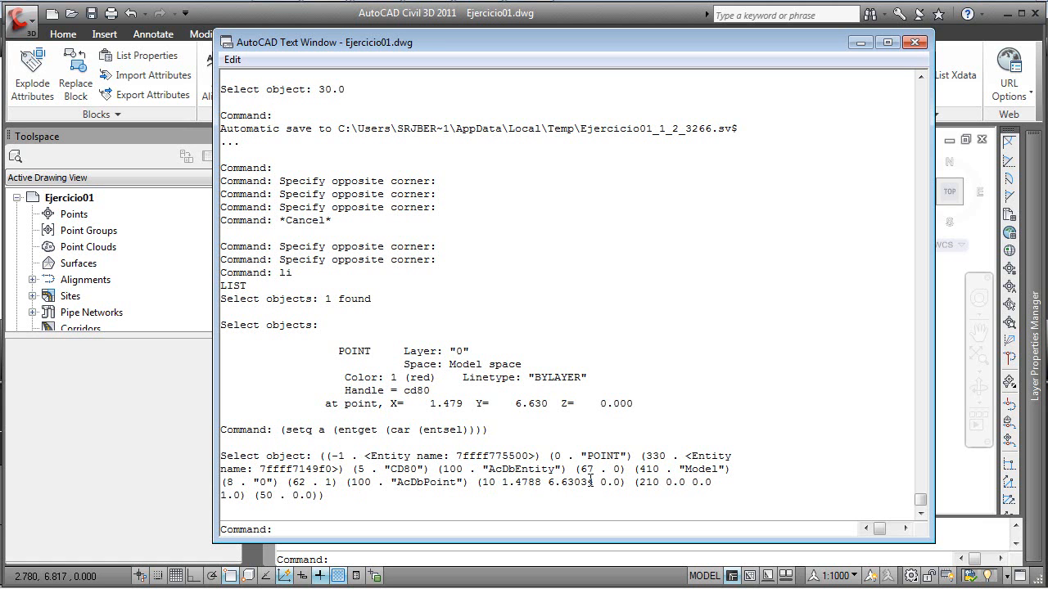
text(!a)
key(Return)
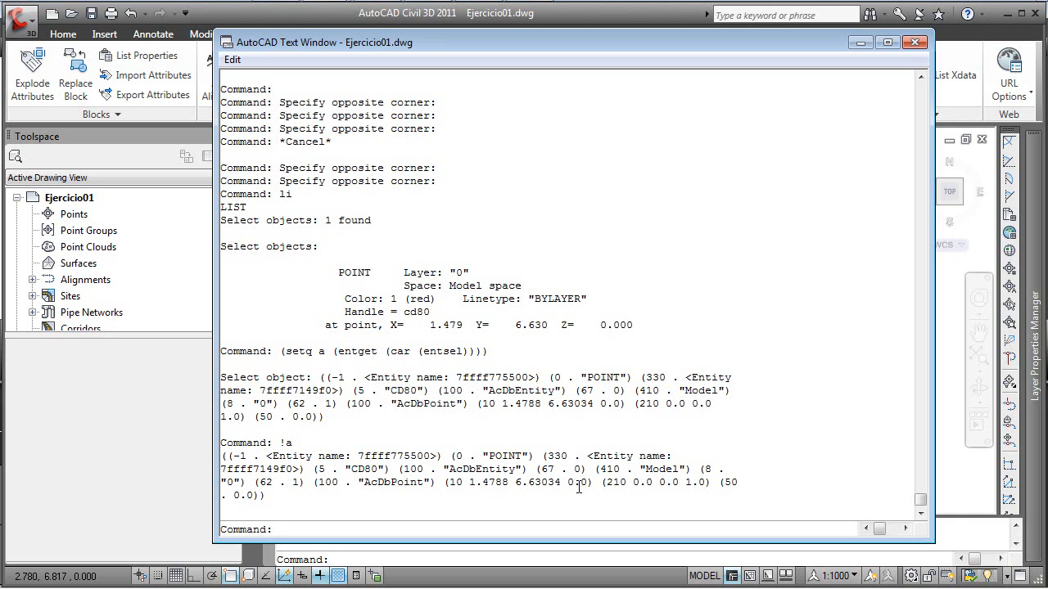
text((assoc 10 a))
key(Return)
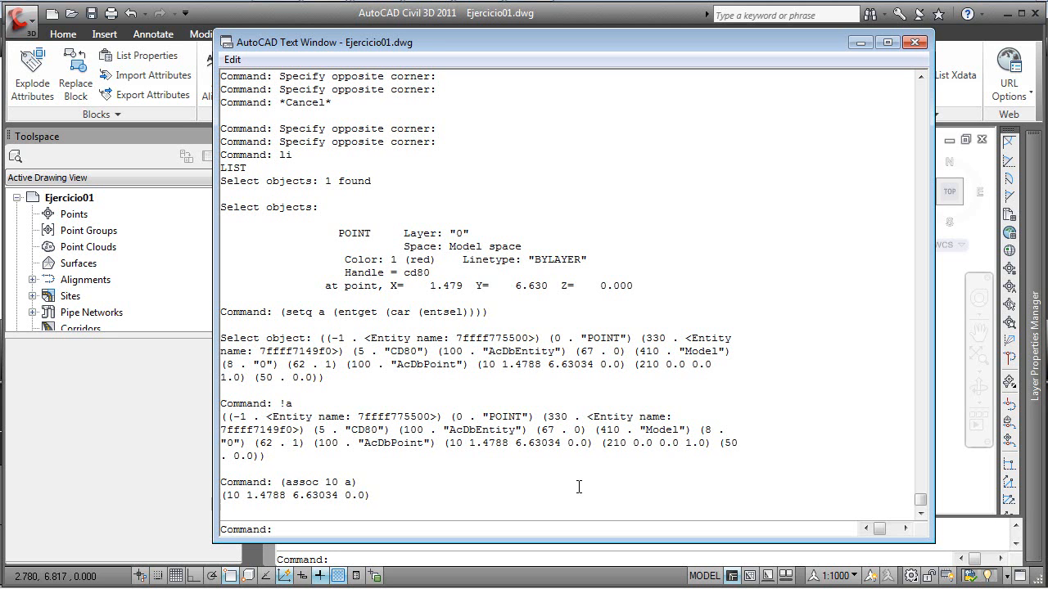
Step: Evaluate (car (assoc 10 a)) and (cdr (assoc 10 a)) to separate the group code from the coordinates
text((car (assoc 10 a)
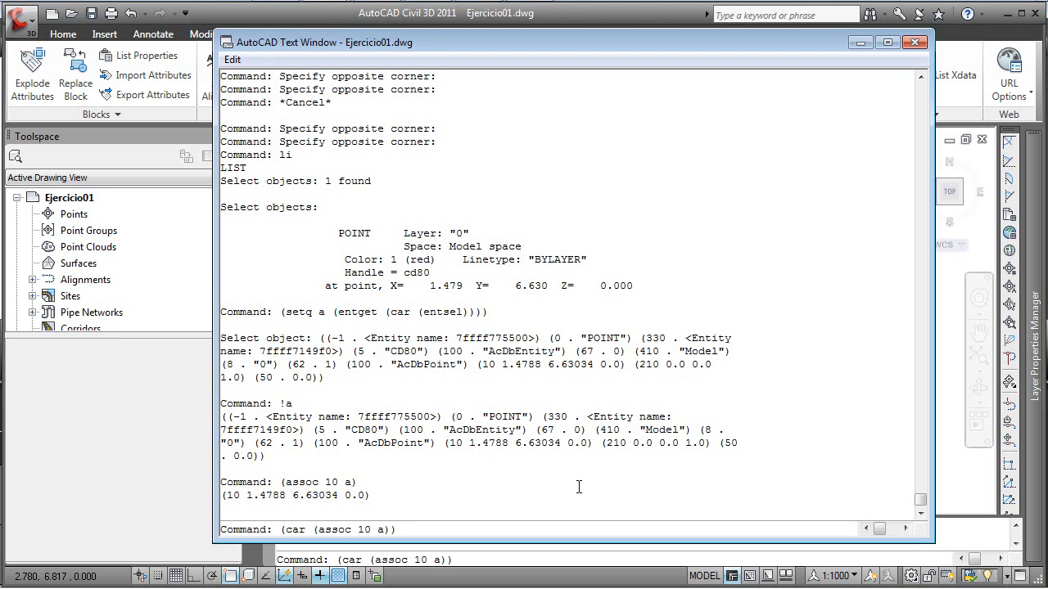
key(Return)
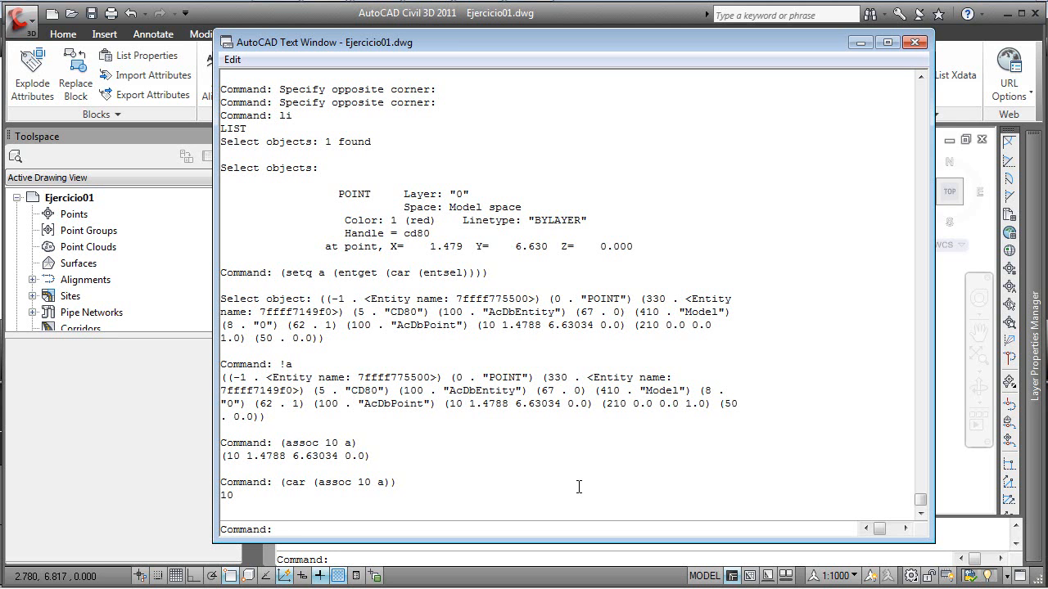
key(Up)
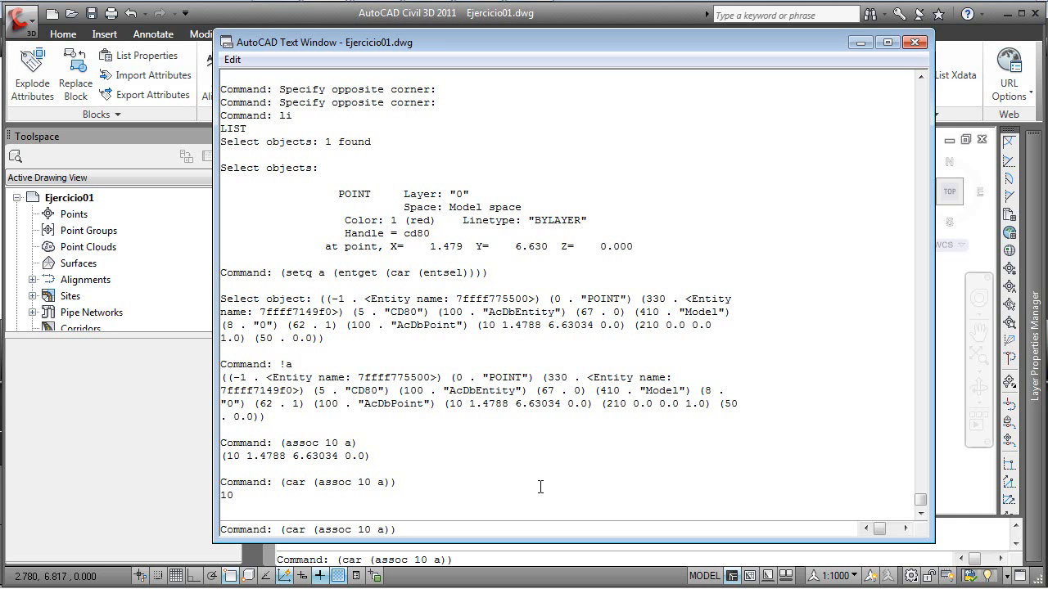
click(293, 532)
key(Delete)
text(d)
key(End)
key(Return)
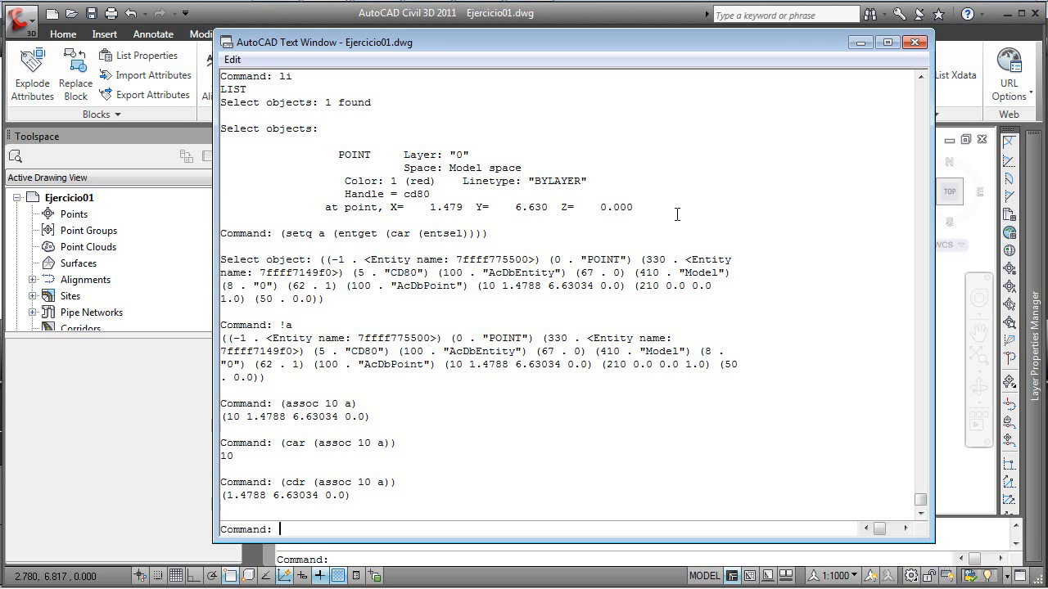
click(914, 42)
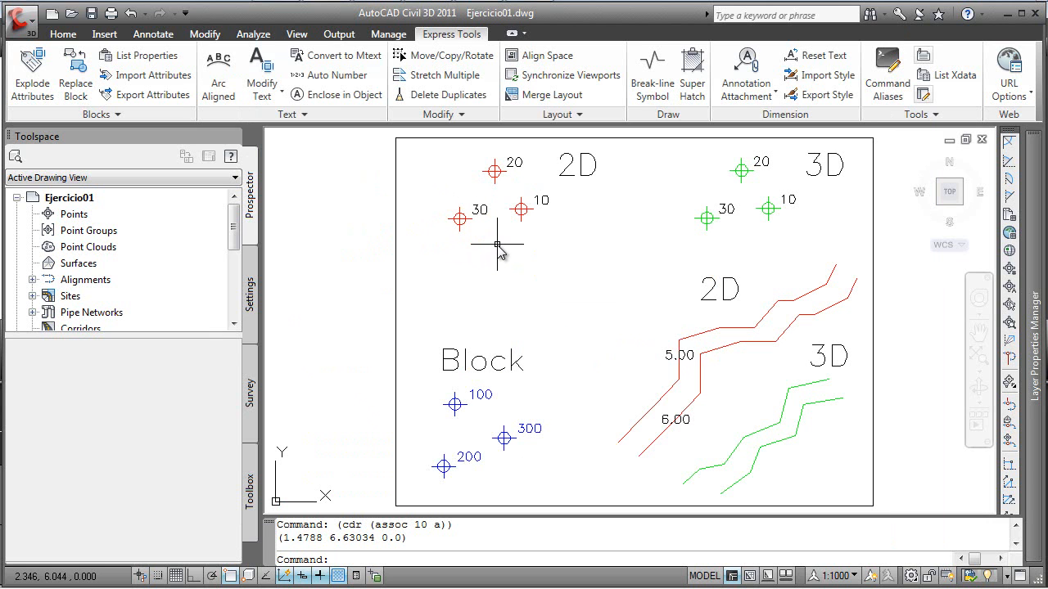
Step: Store the entity data of the 2D text label 30 in b using (setq b (entget (car (entsel)))) and view the full list
text((se)
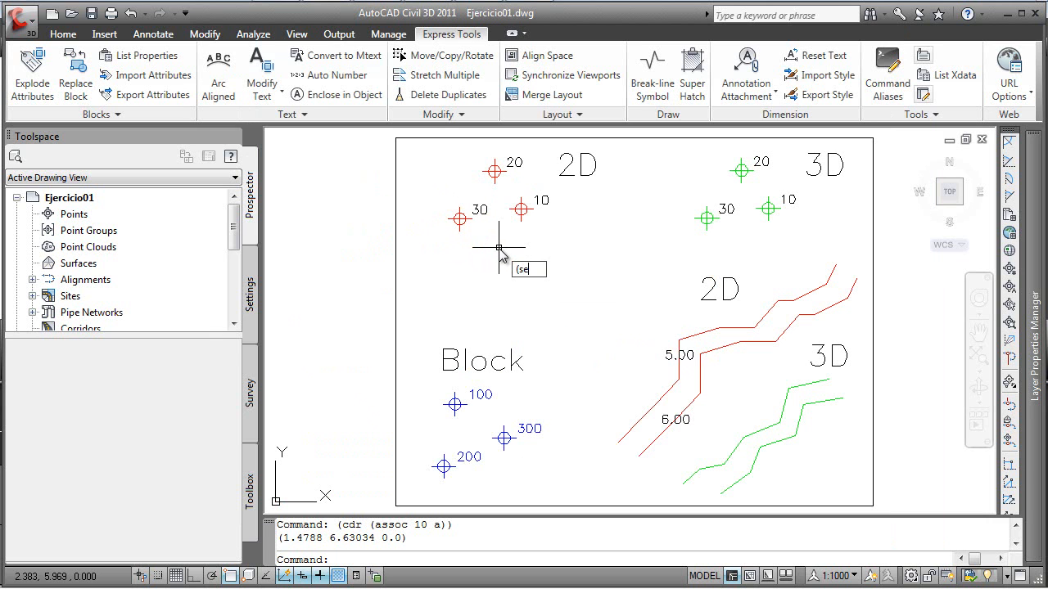
text(tq b (entget ()
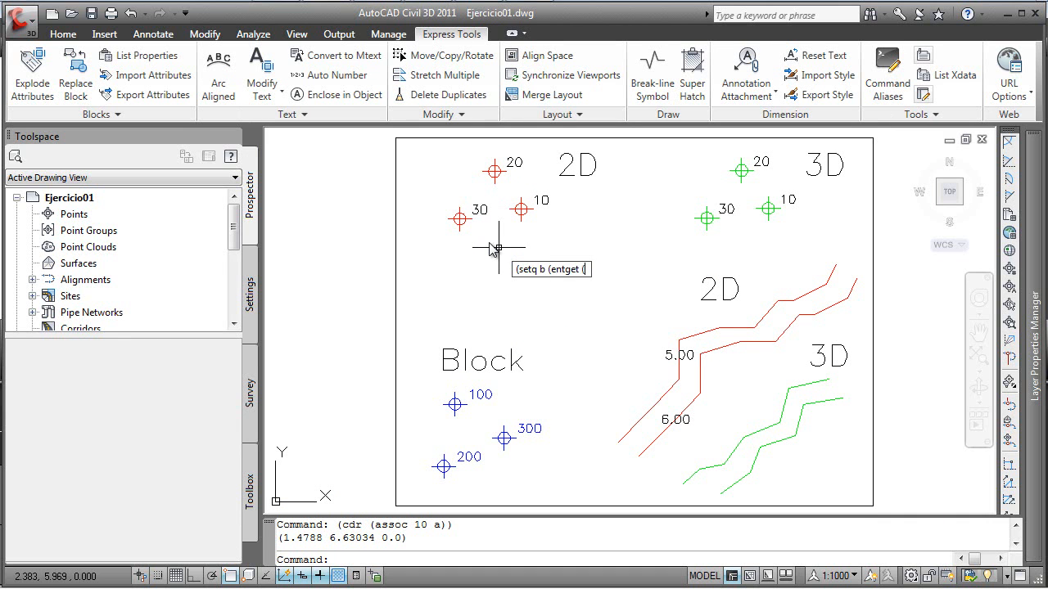
text(car (entsel)))))
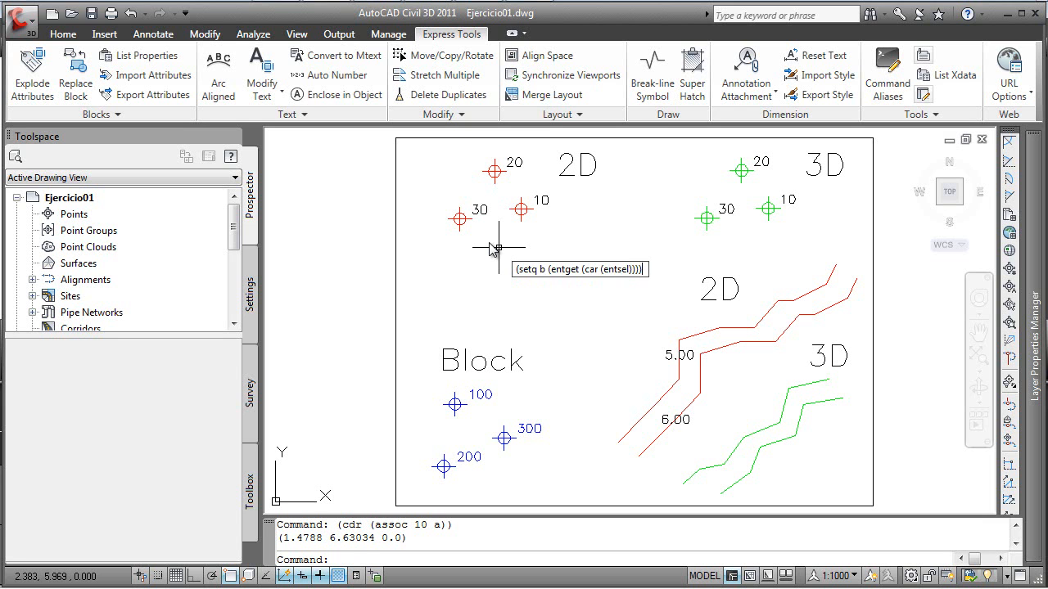
key(Return)
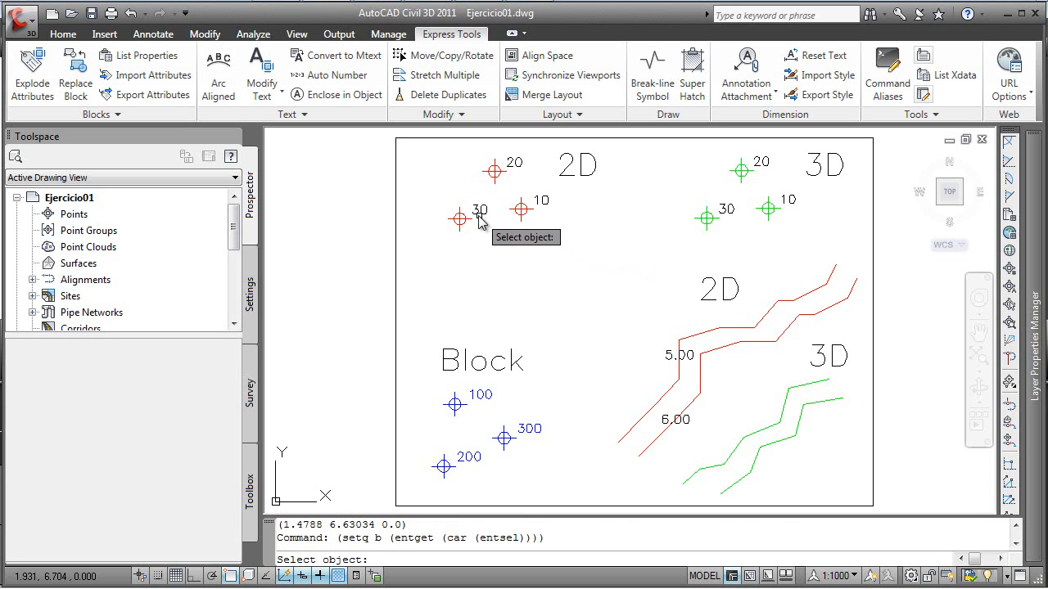
click(478, 210)
key(F2)
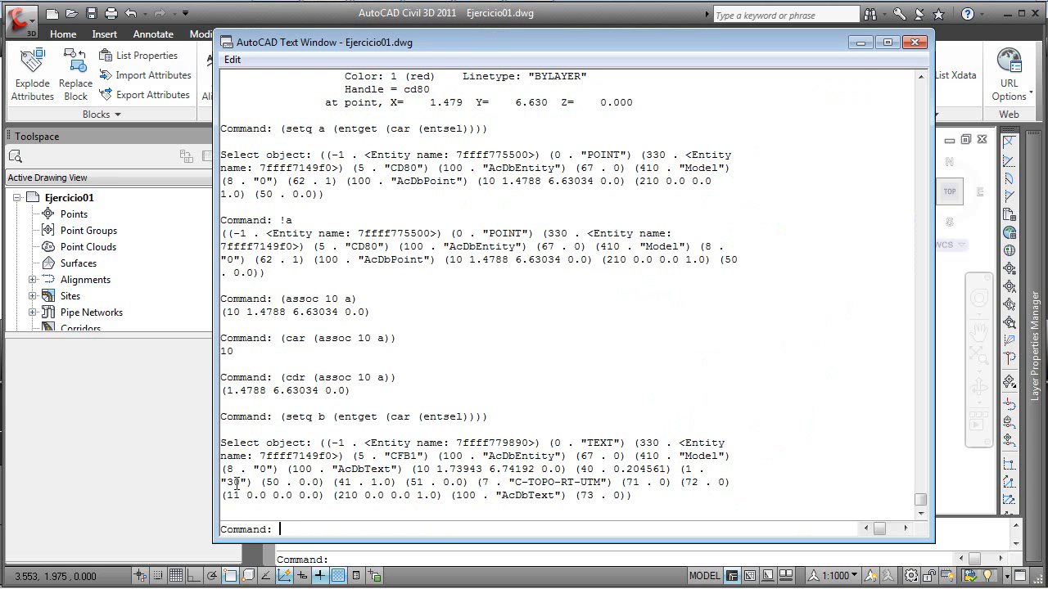
click(916, 43)
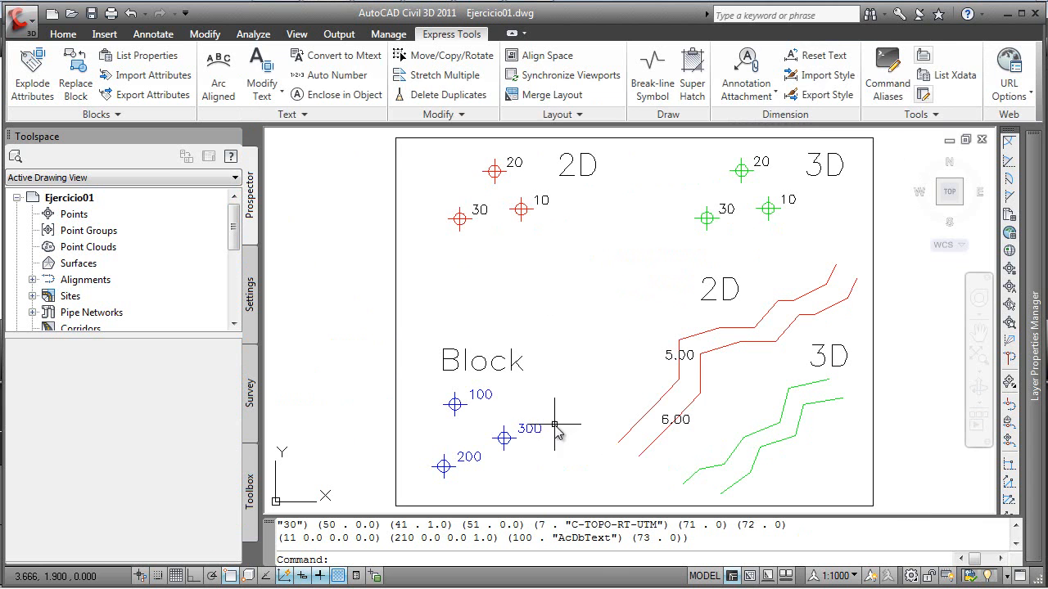
Step: Store only the text content of the 2D label 30 in b using (setq b (cdr (assoc 1 (entget (car (entsel))))))
click(397, 505)
text(()
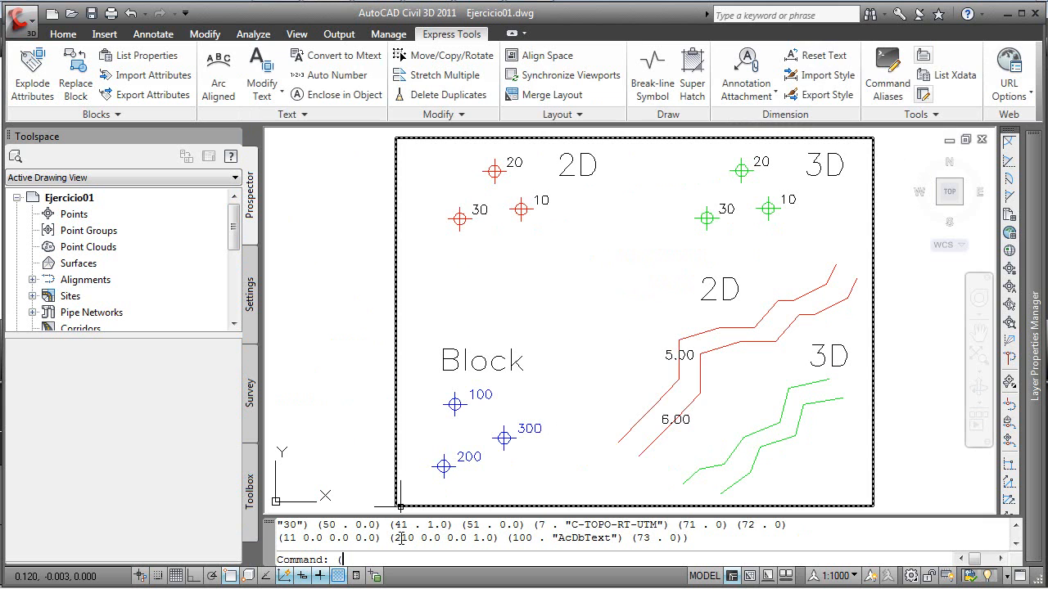
text(a)
key(BackSpace)
text(setq b (cdr (assoc 1 (entget (car )
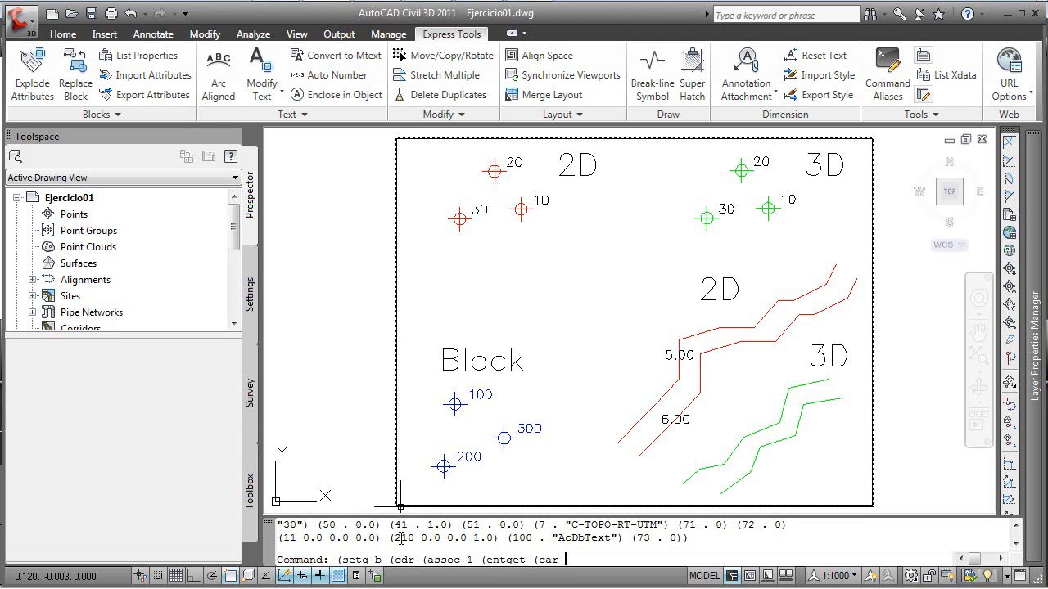
text((entsel))))))
key(Return)
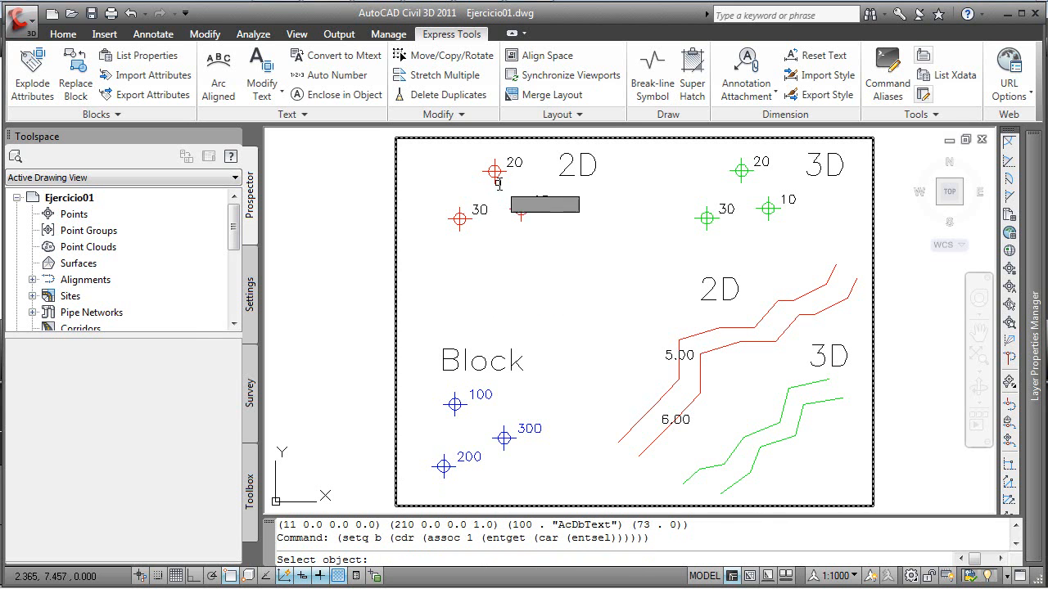
click(479, 209)
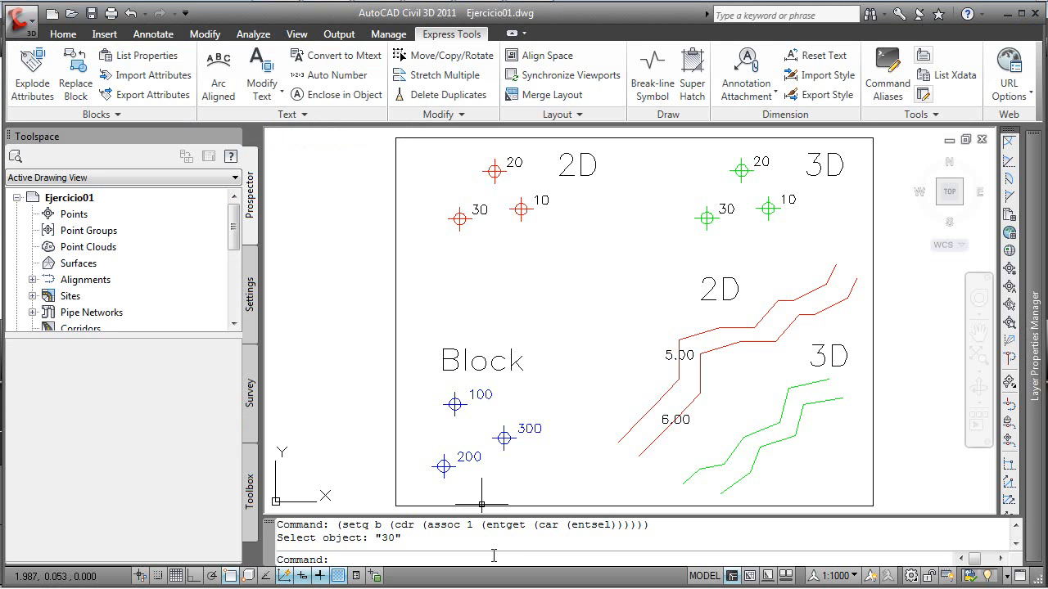
Step: Switch to MoverZ.LSP in Notepad and examine the c:MZ routine from its defun line to the closing parenthesis
key(alt)
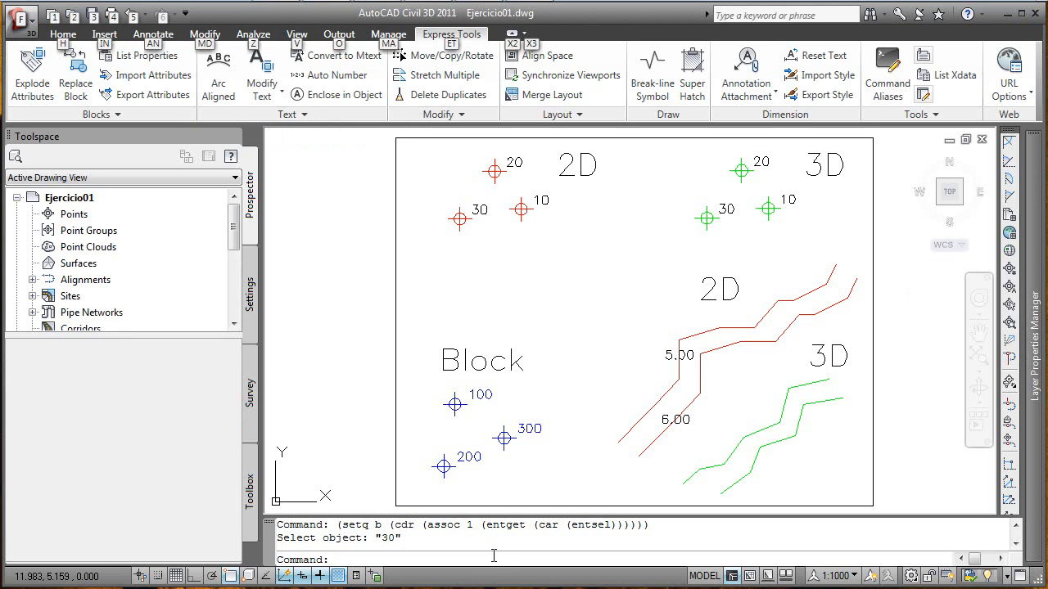
key(alt+Tab)
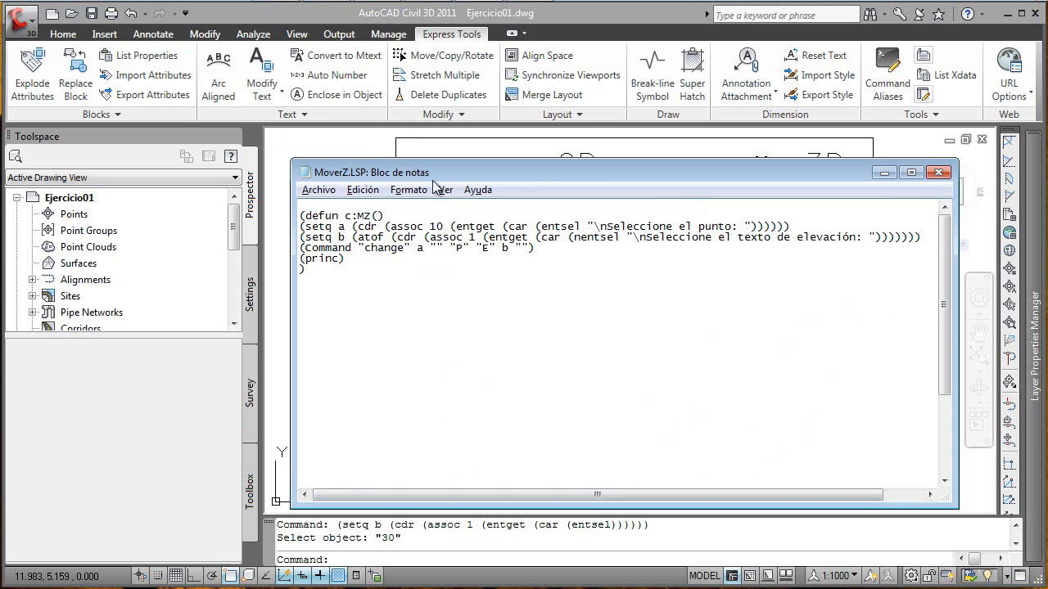
drag(539, 174, 547, 155)
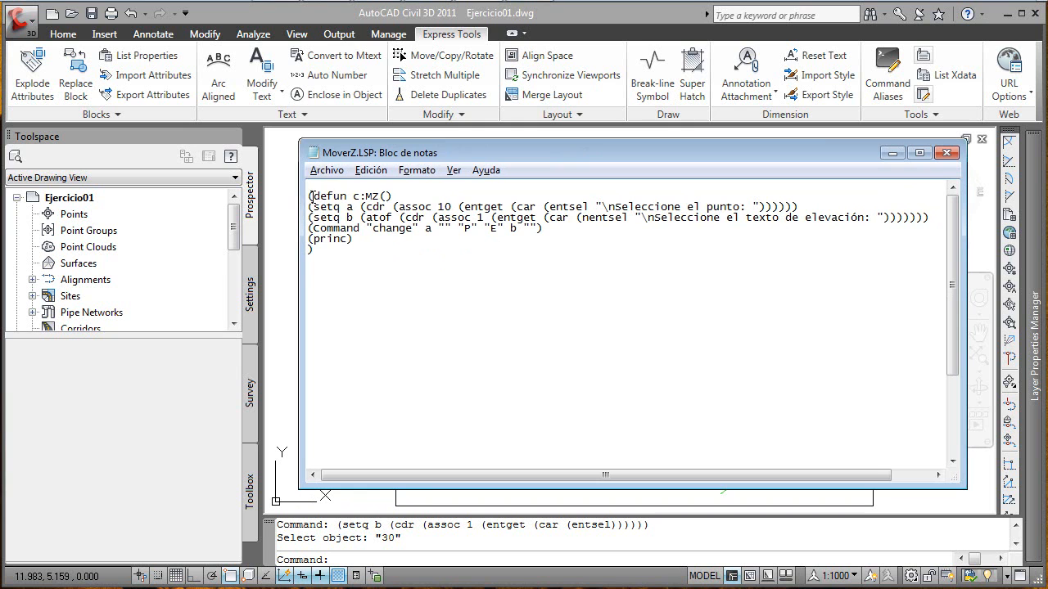
drag(312, 196, 396, 197)
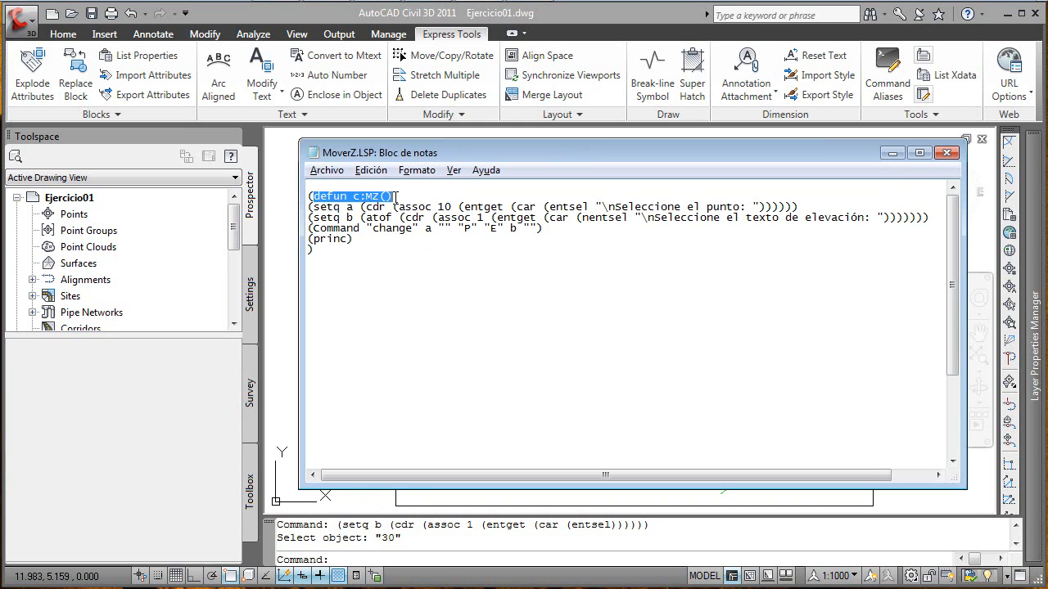
click(316, 253)
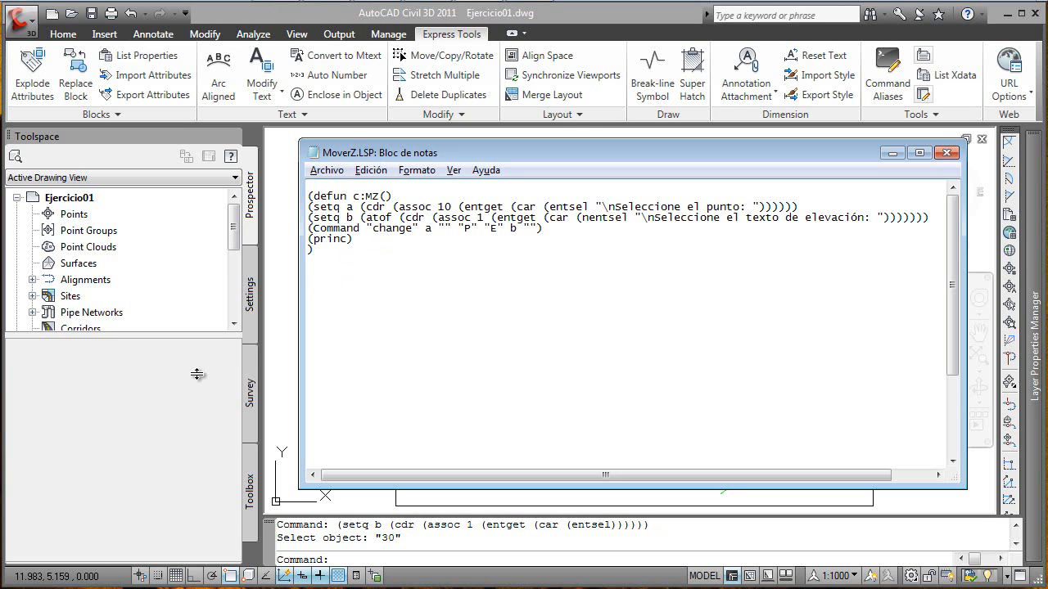
Step: Return to AutoCAD Civil 3D and load MoverZ.LSP from the desktop folder with the APPLOAD command
click(342, 560)
text(appload)
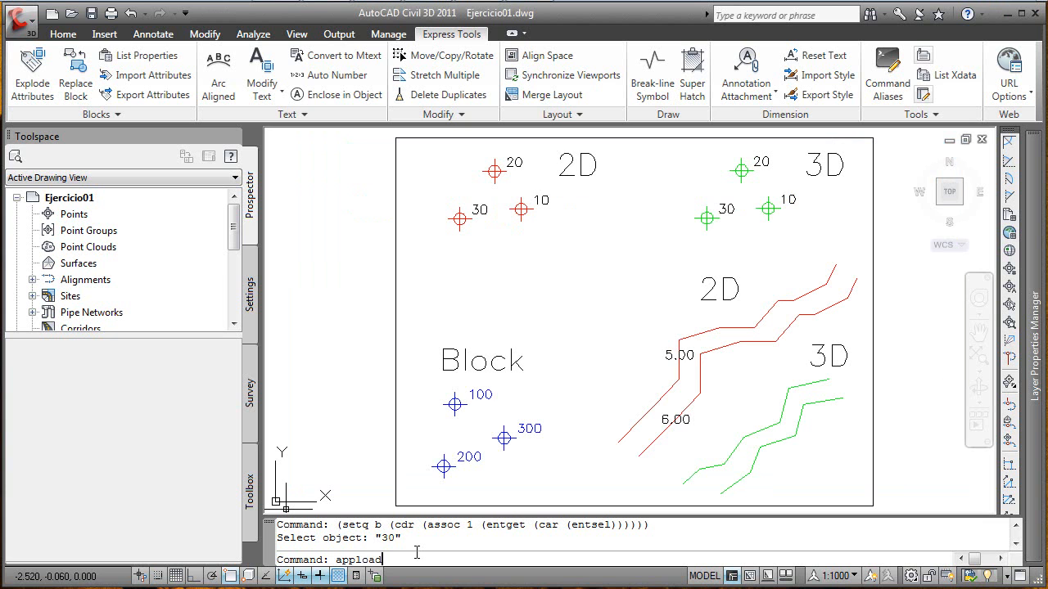
key(Return)
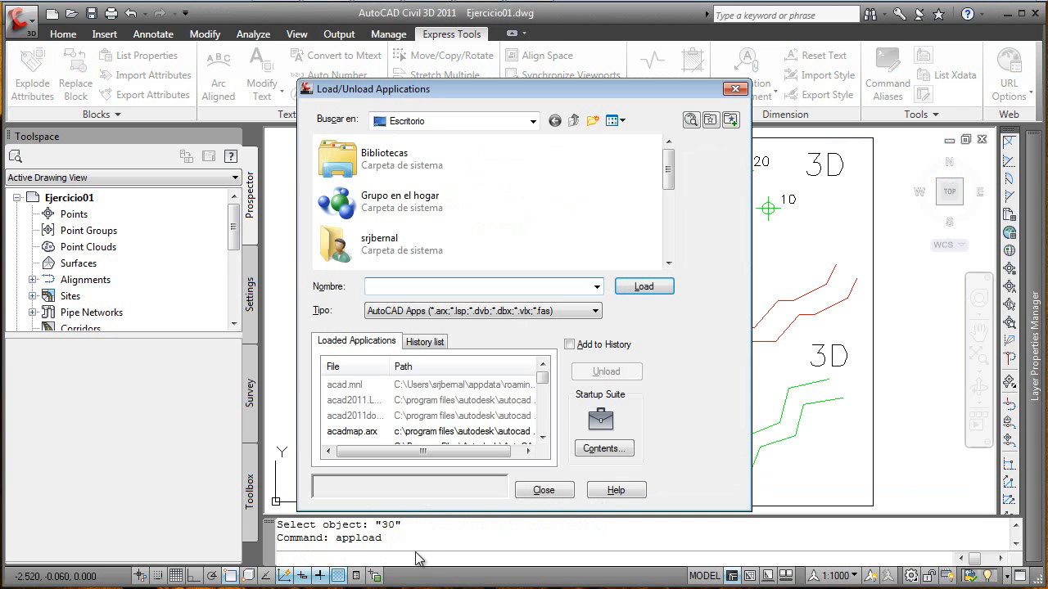
drag(667, 168, 652, 226)
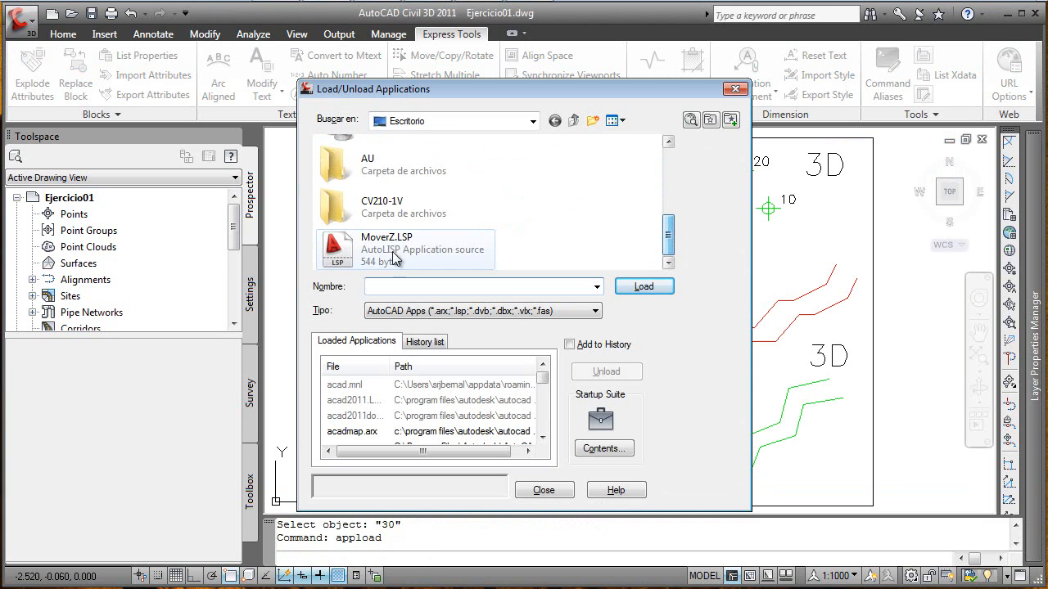
double_click(392, 251)
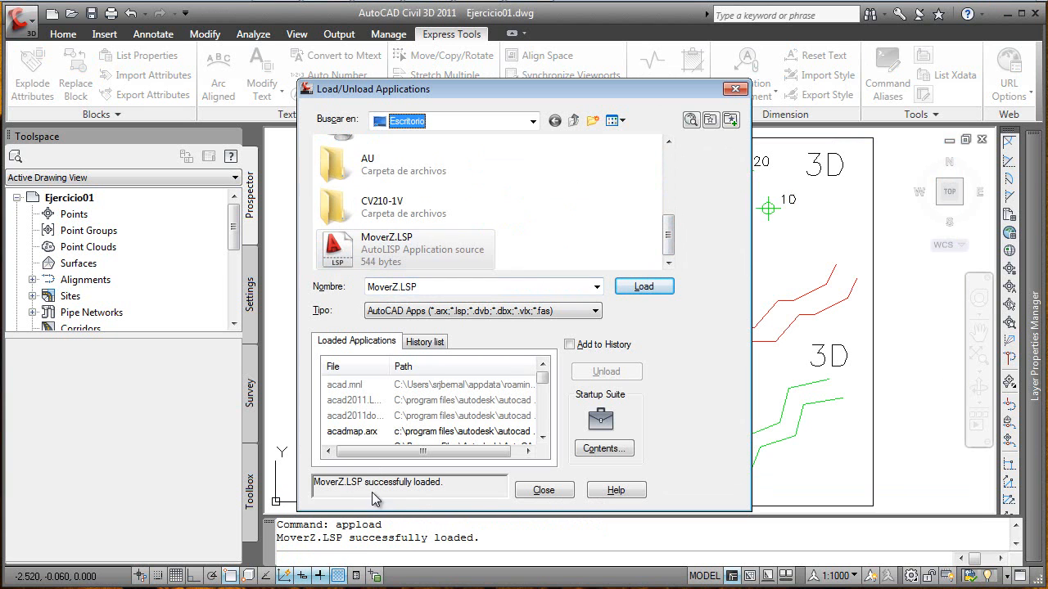
click(542, 492)
Step: Run the MZ routine on the red 2D point beside the text 30, using that label as its elevation
text(m)
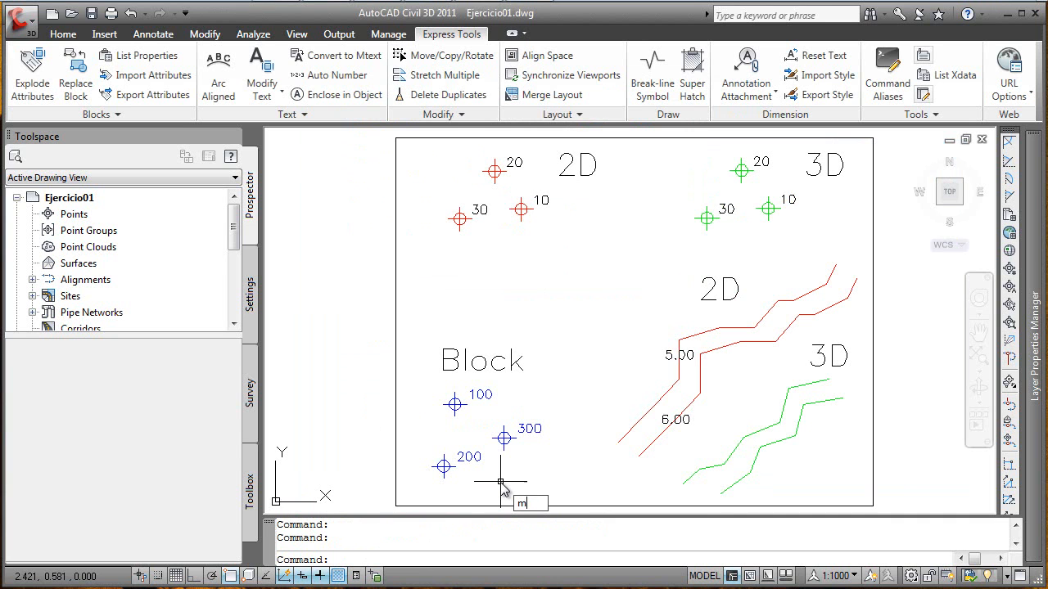
text(z)
key(Return)
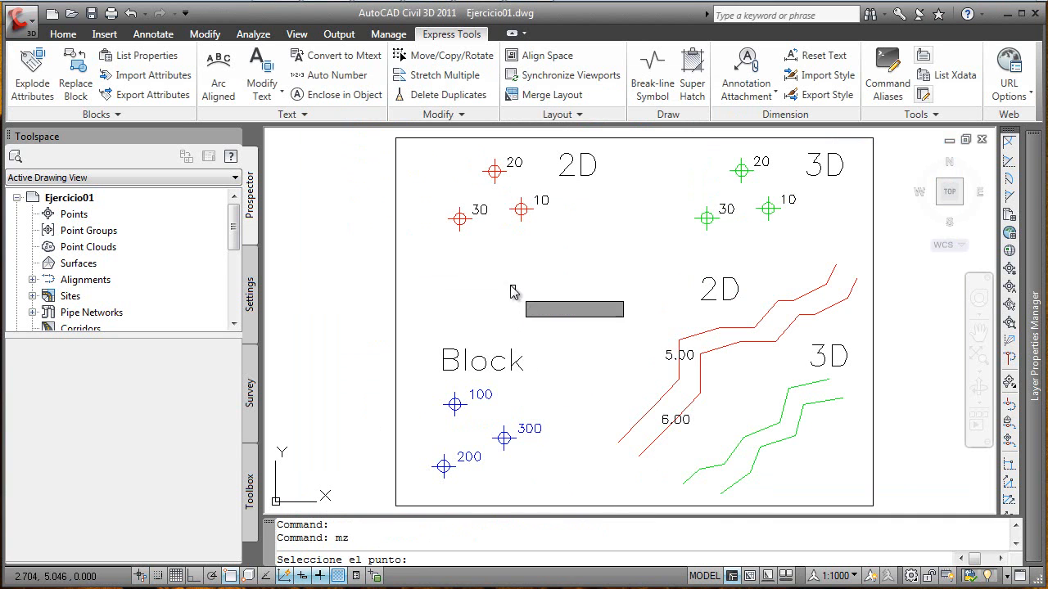
click(460, 220)
click(479, 212)
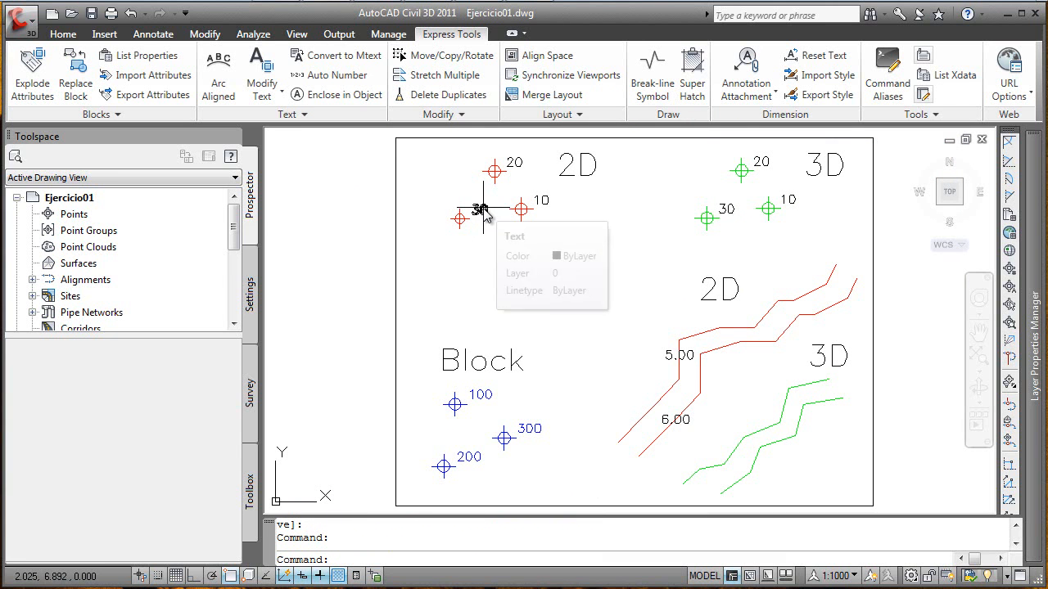
Step: List the data of the 2D point beside the text 30 to check its Z coordinate, and close the text window
text(li)
key(Return)
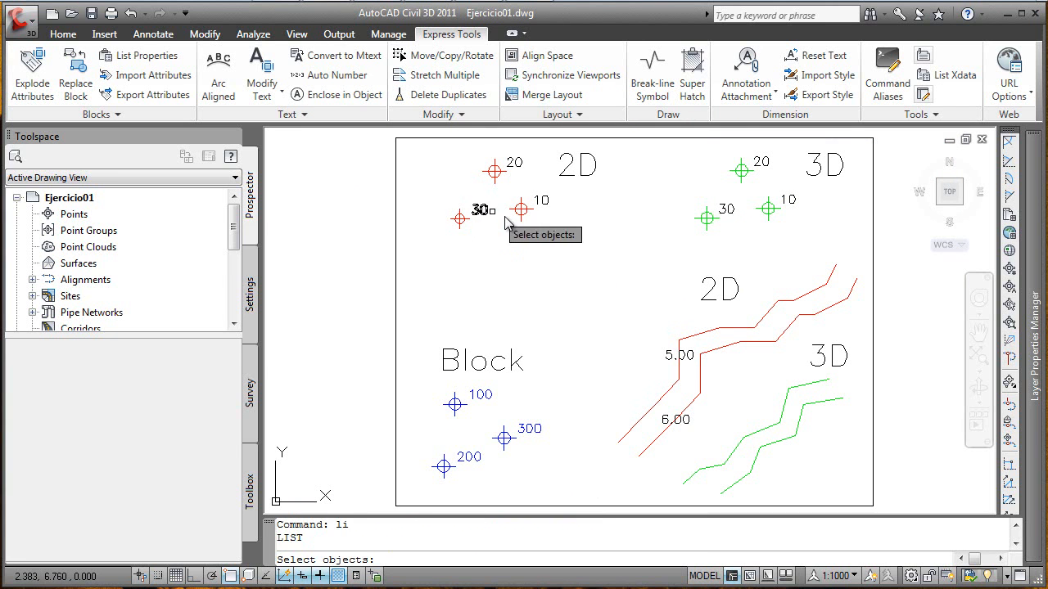
click(460, 219)
key(Return)
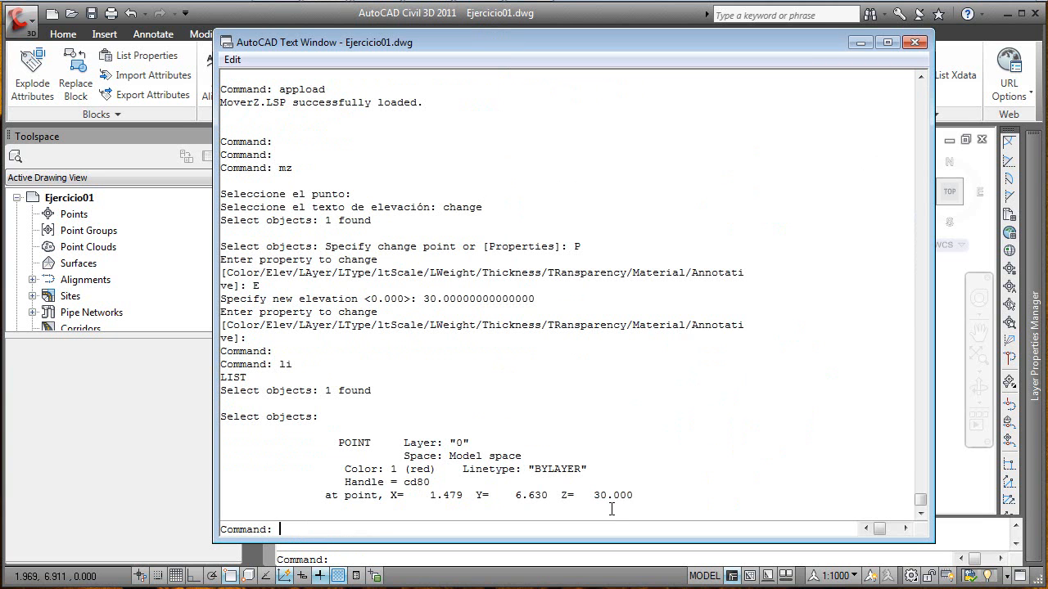
click(915, 42)
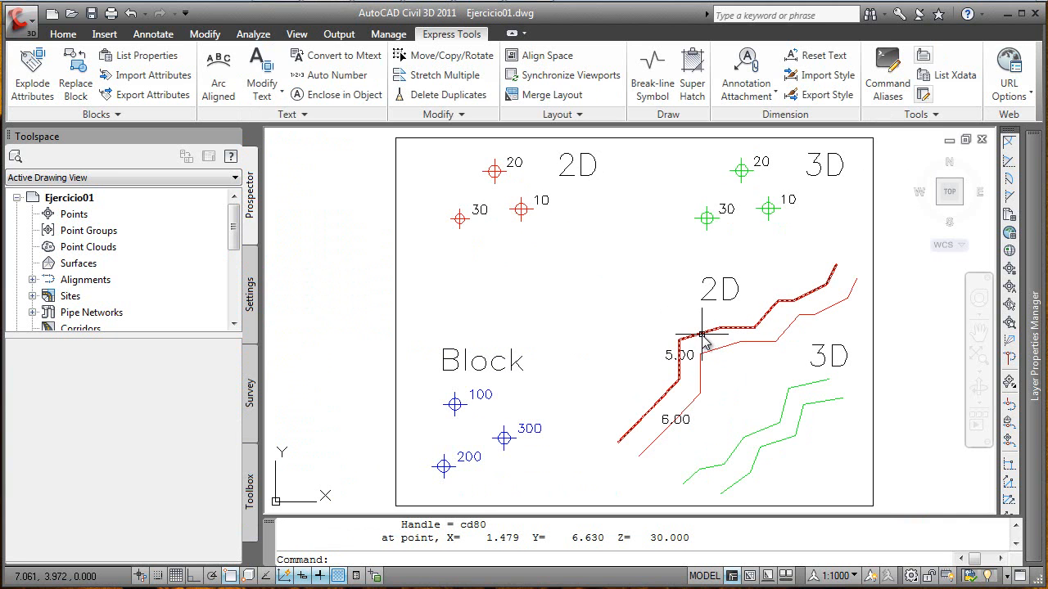
key(Return)
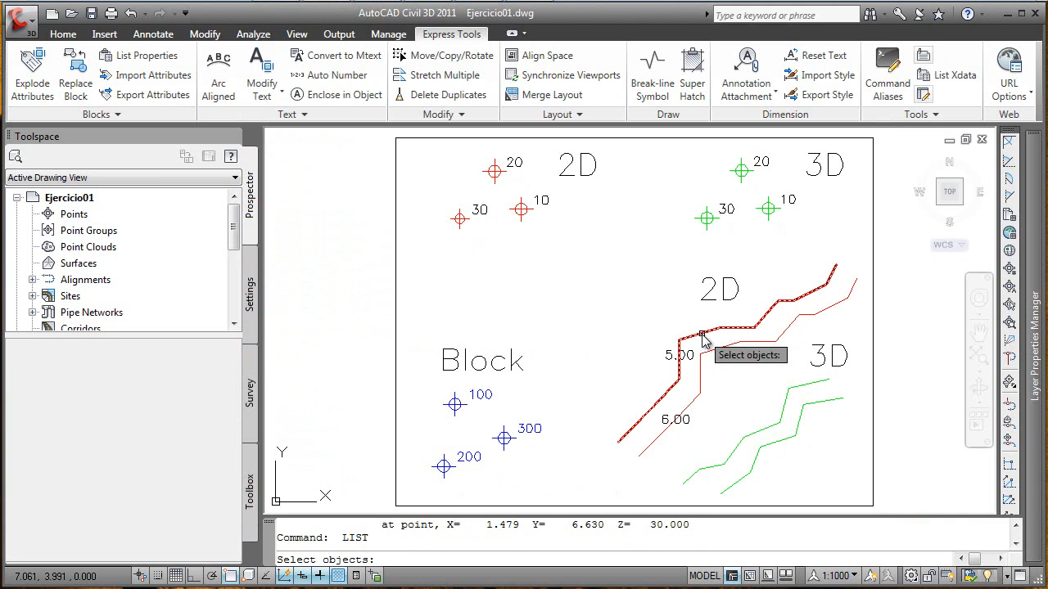
key(Escape)
text(LIST)
key(BackSpace)
key(BackSpace)
key(BackSpace)
key(BackSpace)
Step: Run the MZ routine on the upper red 2D polyline, using the text 5.00 as its elevation
text(MZ)
key(Return)
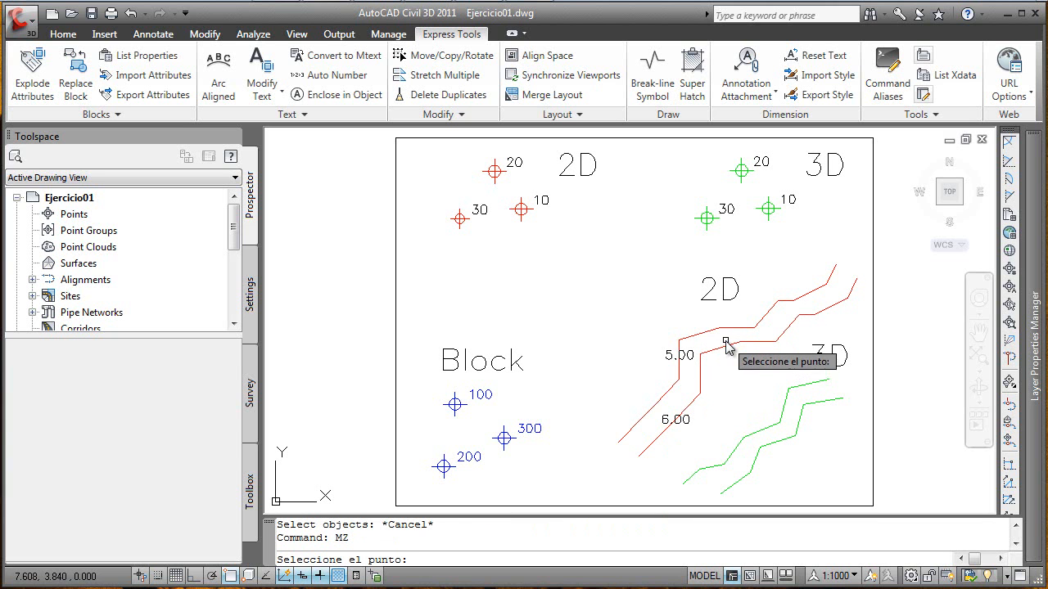
click(725, 342)
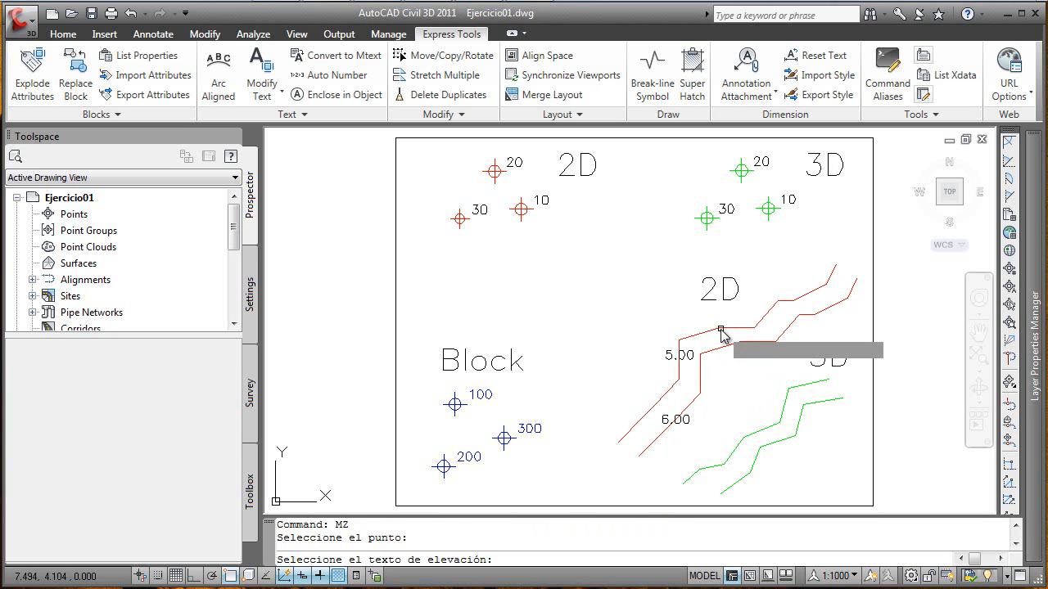
click(672, 358)
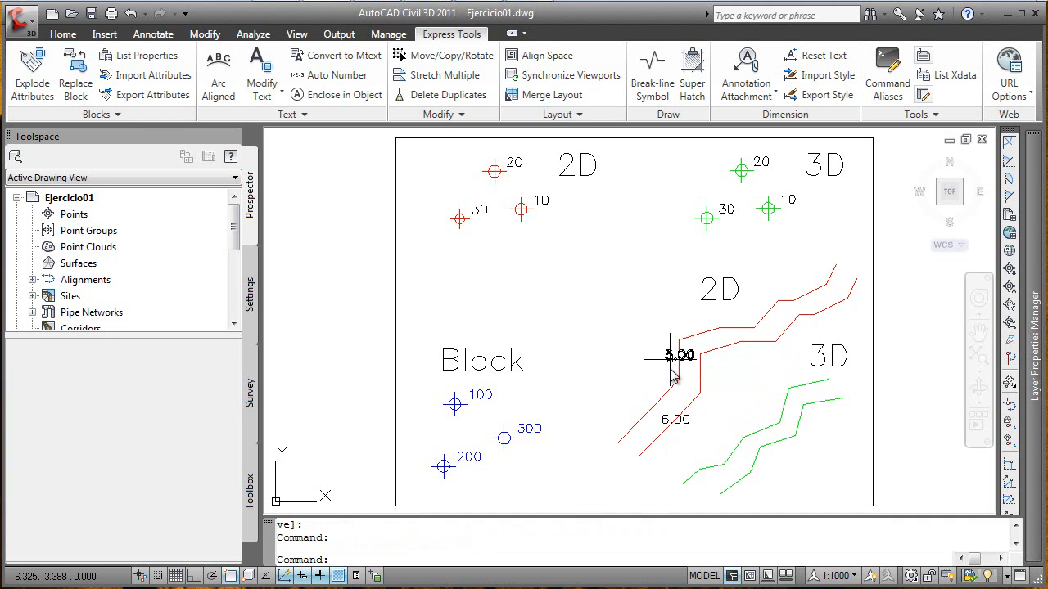
Step: List the data of the upper red 2D polyline to check its vertex elevations, and close the text window
text(li)
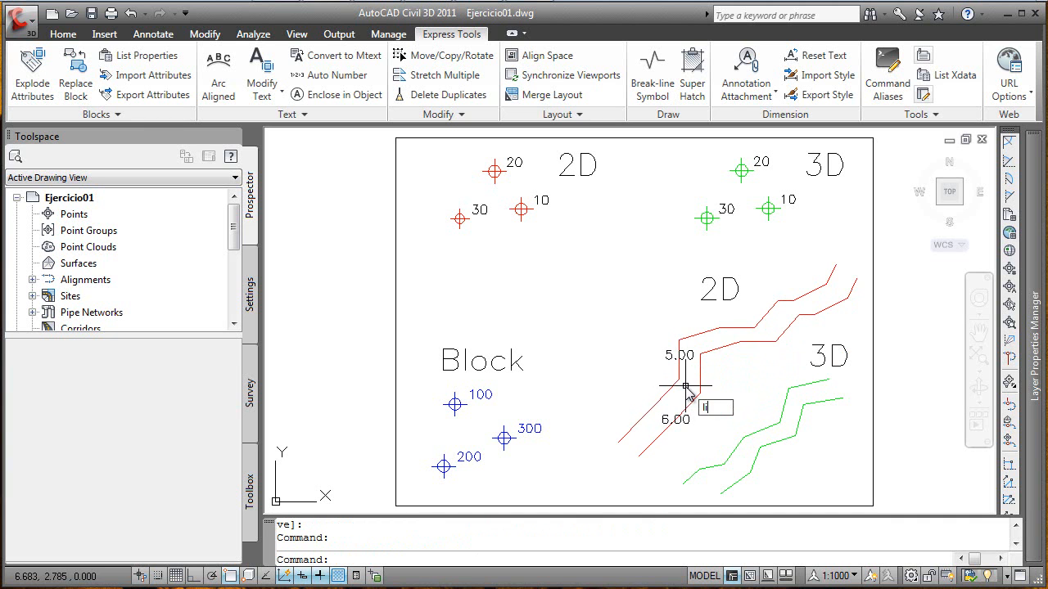
key(Return)
click(679, 386)
key(Return)
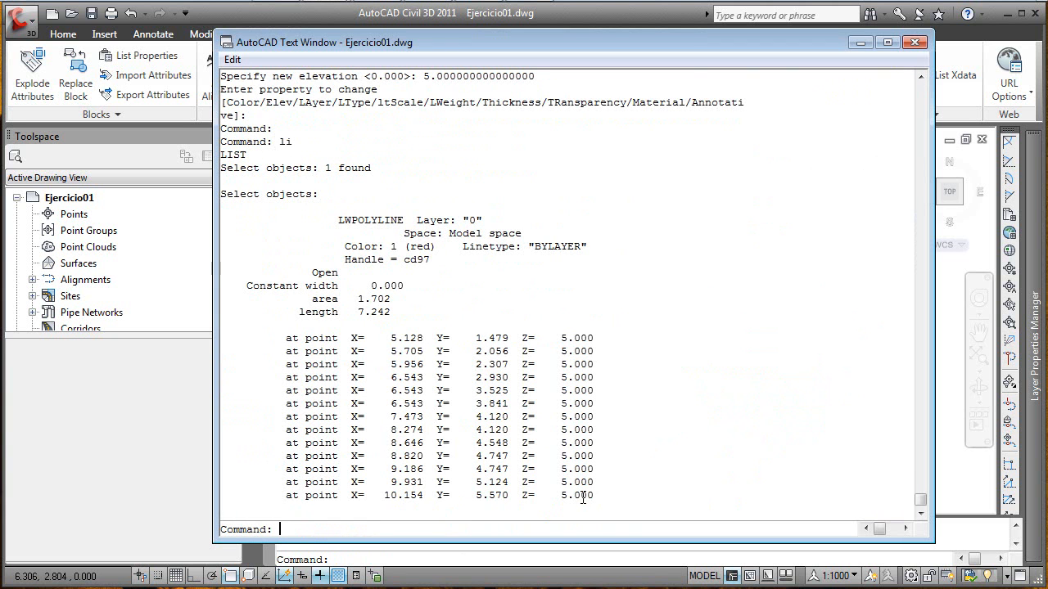
click(914, 45)
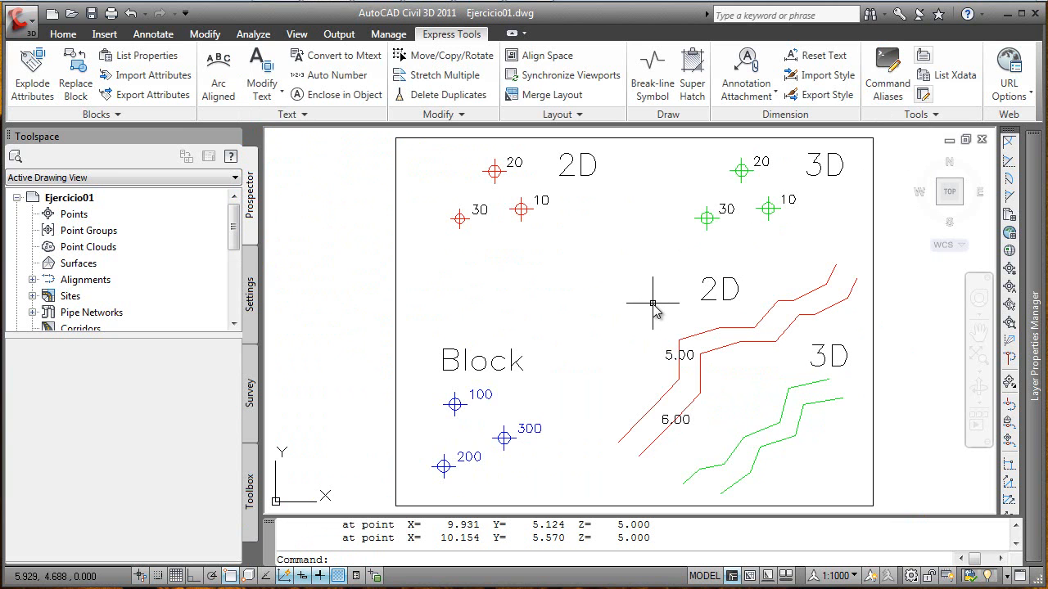
Step: In MoverZ.LSP in Notepad, add a c:MZ2 routine that sets layer AU current, places a point at a, and changes its elevation to b
key(alt+Tab)
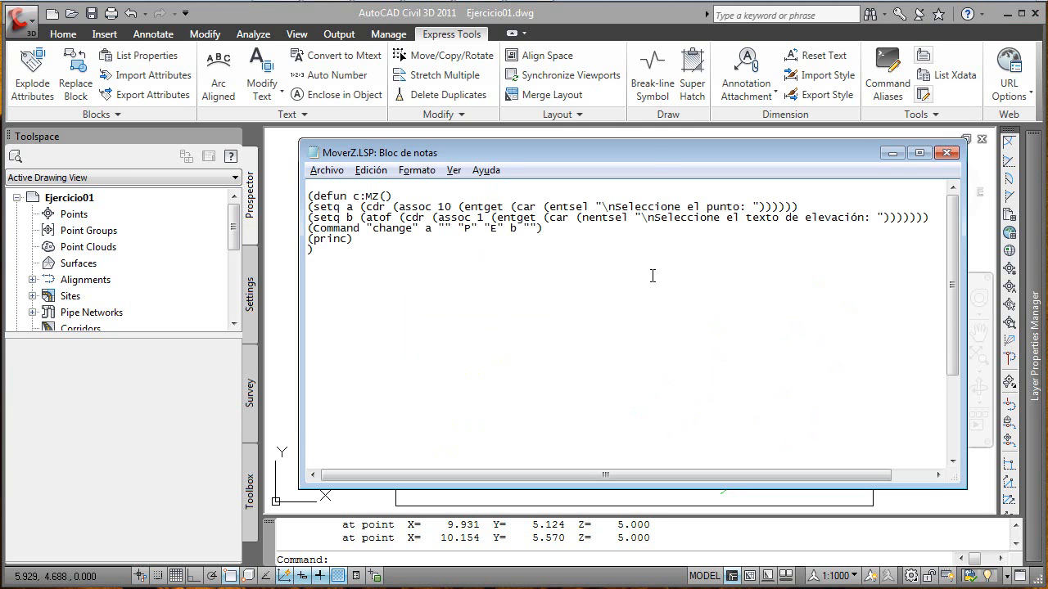
drag(650, 156, 647, 131)
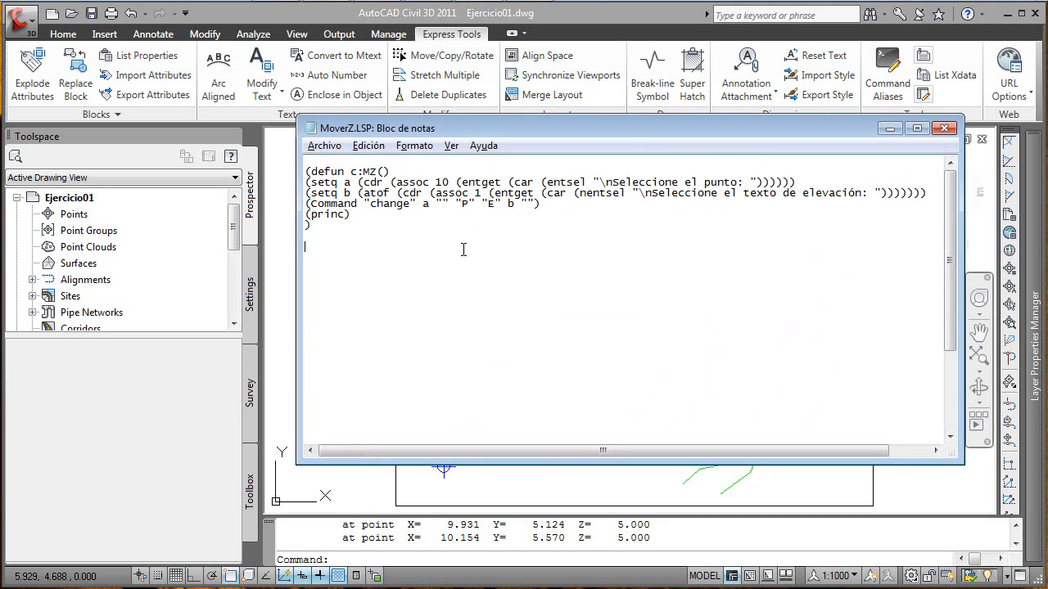
text((defun c:MZ2() (setq a (cdr (assoc 10 (entget (car (entsel "\nSeleccione el punto: ")))))) (setq b (atof (cdr (assoc 1 (entget (car (nentsel "\nSeleccione el texto de elevación: "))))))) (Command "layer" "T" "AU" "S" "AU" "") (Command "point" a) (Command "change" "L" "" "P" "E" b "") (princ) ))
click(469, 242)
key(Delete)
key(Delete)
key(Delete)
key(Delete)
key(Delete)
key(Delete)
key(Delete)
key(Delete)
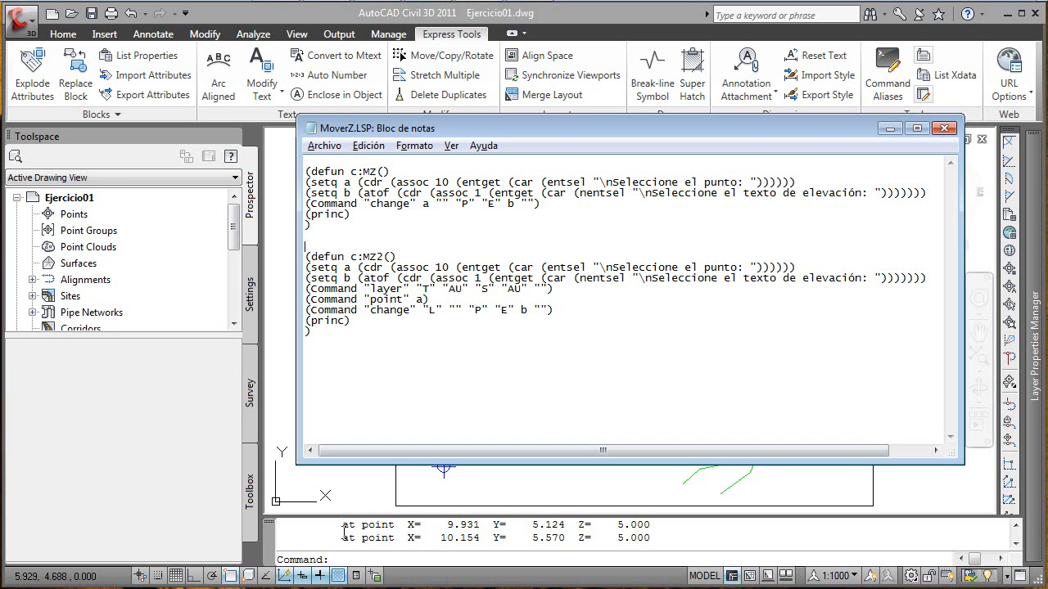
Step: Return to AutoCAD Civil 3D, try the MZ2 routine on the block labelled 300, and review the command history
click(346, 559)
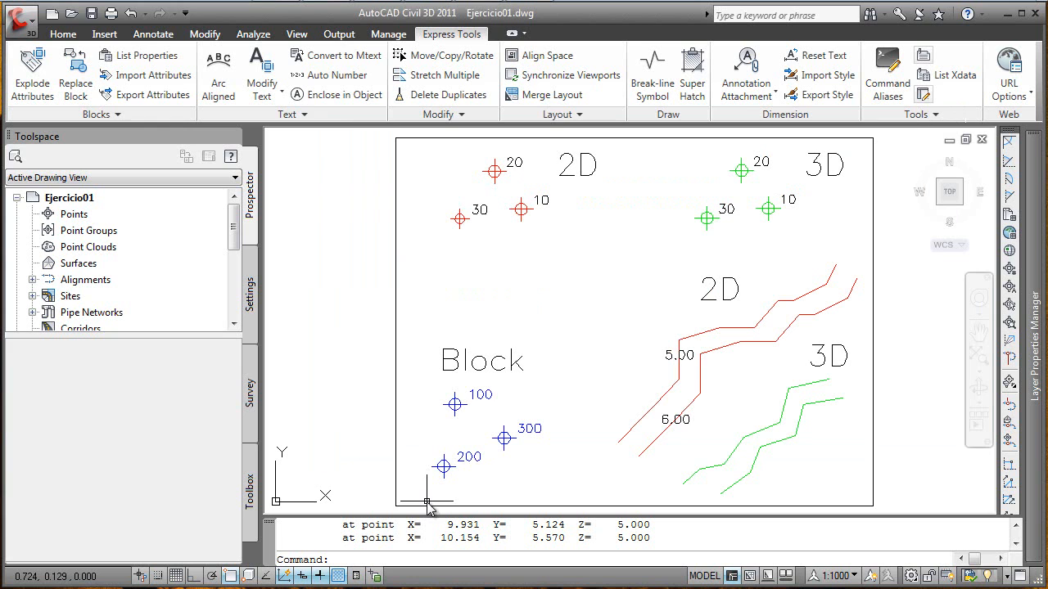
text(mz2)
key(Return)
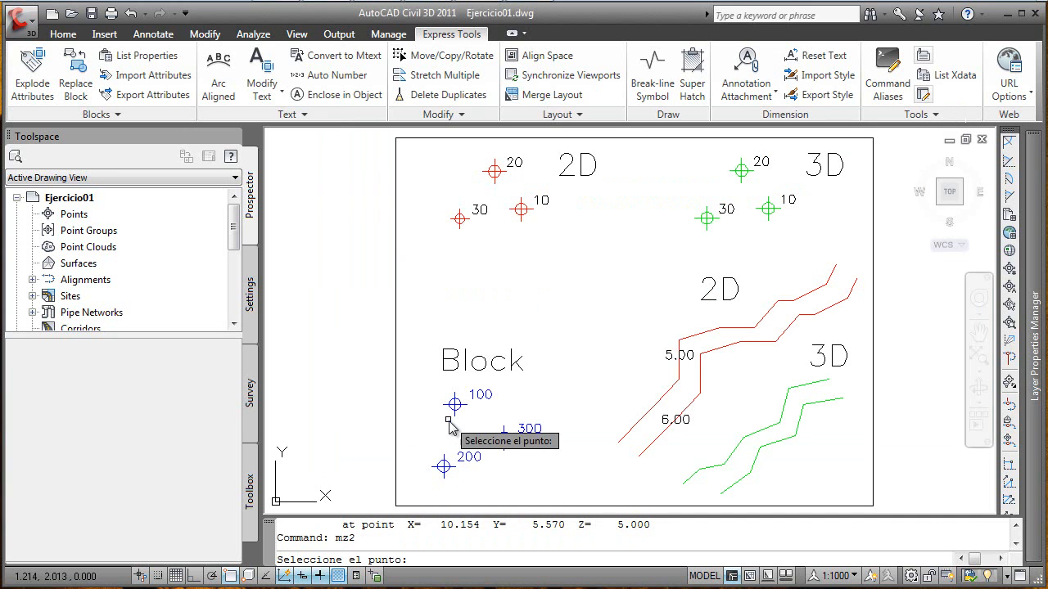
click(507, 438)
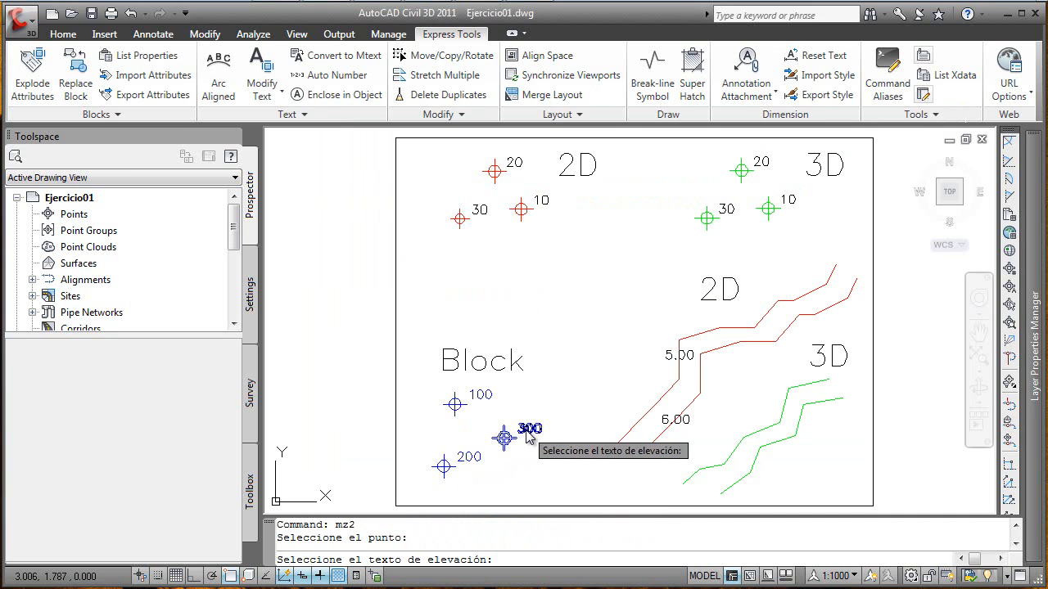
click(528, 432)
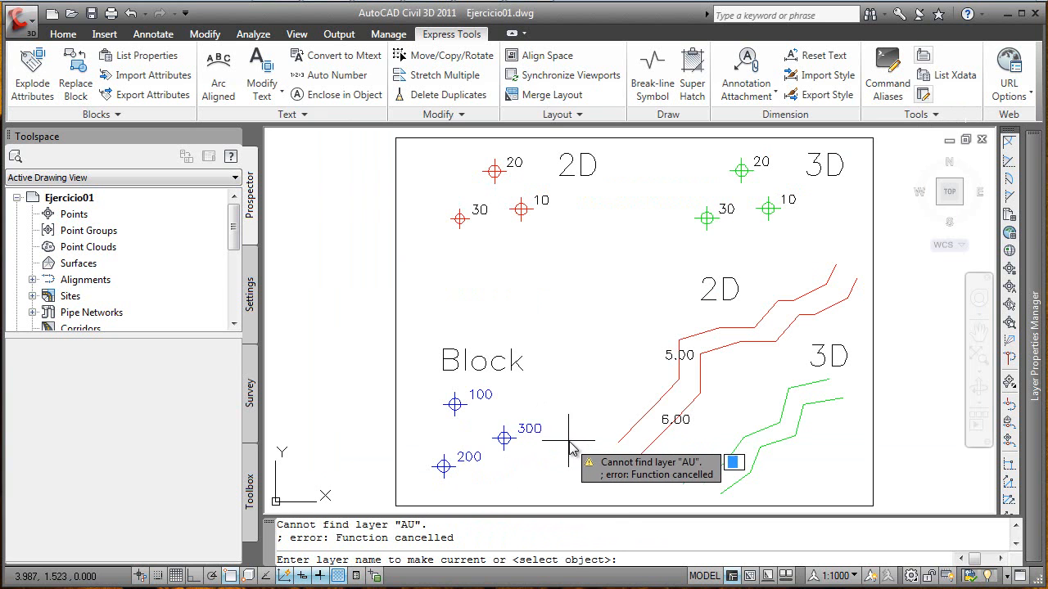
key(F2)
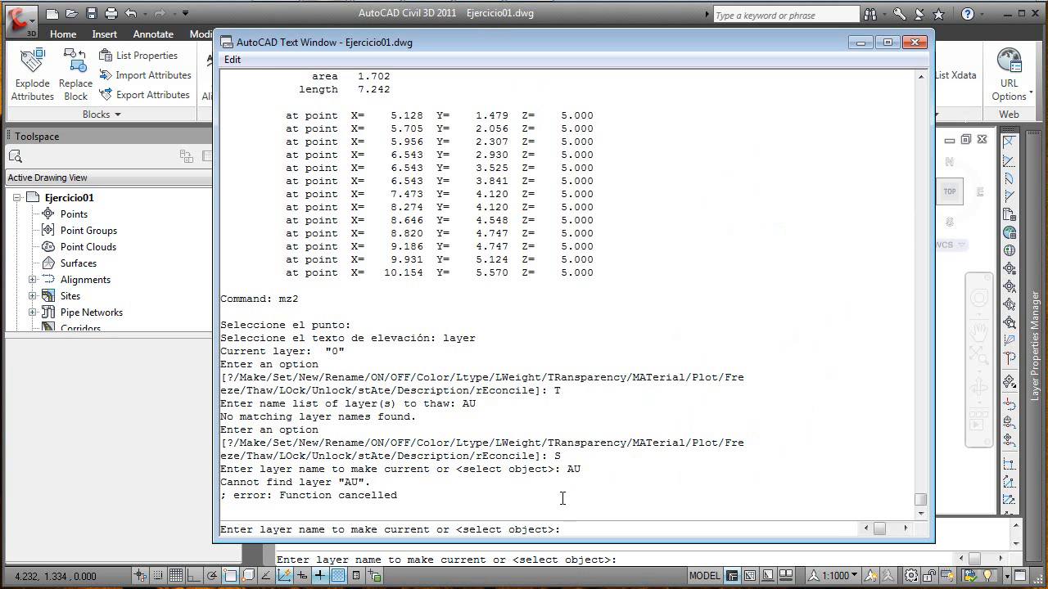
key(F2)
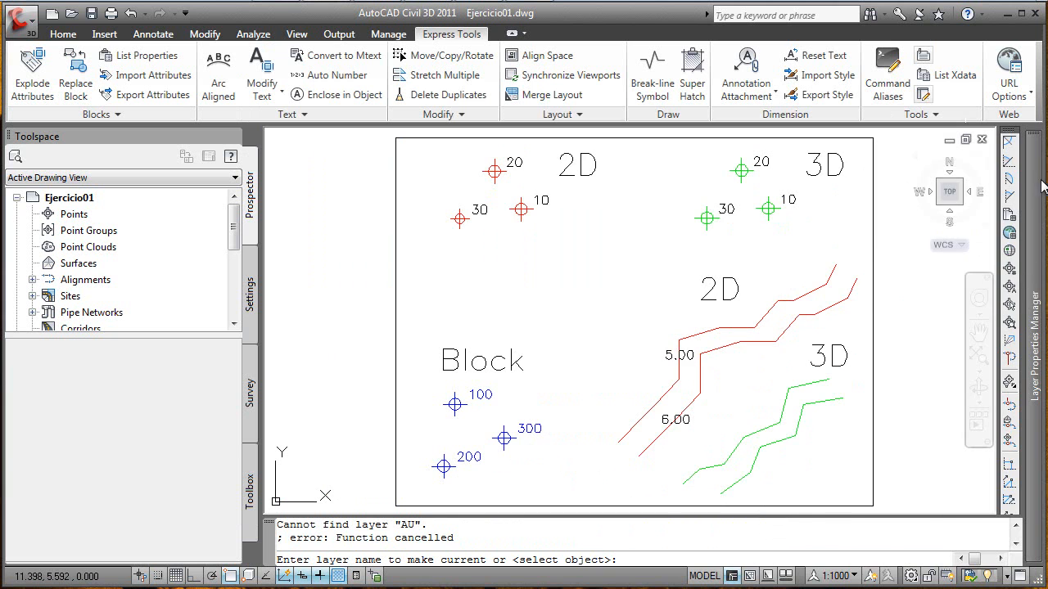
Step: Try to add a new layer in the Layer Properties Manager
mouse_move(1041, 187)
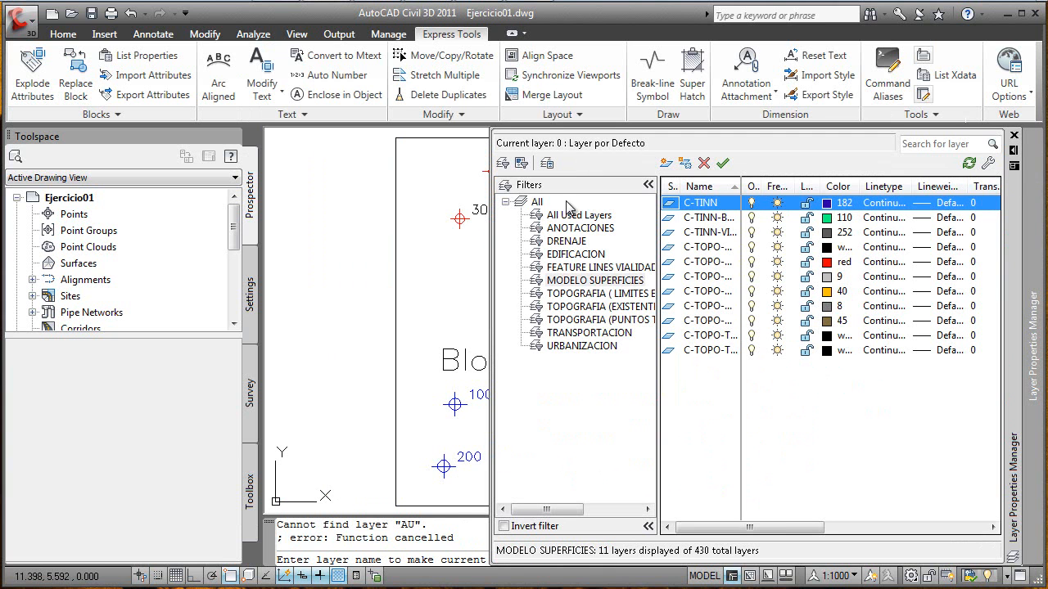
click(668, 164)
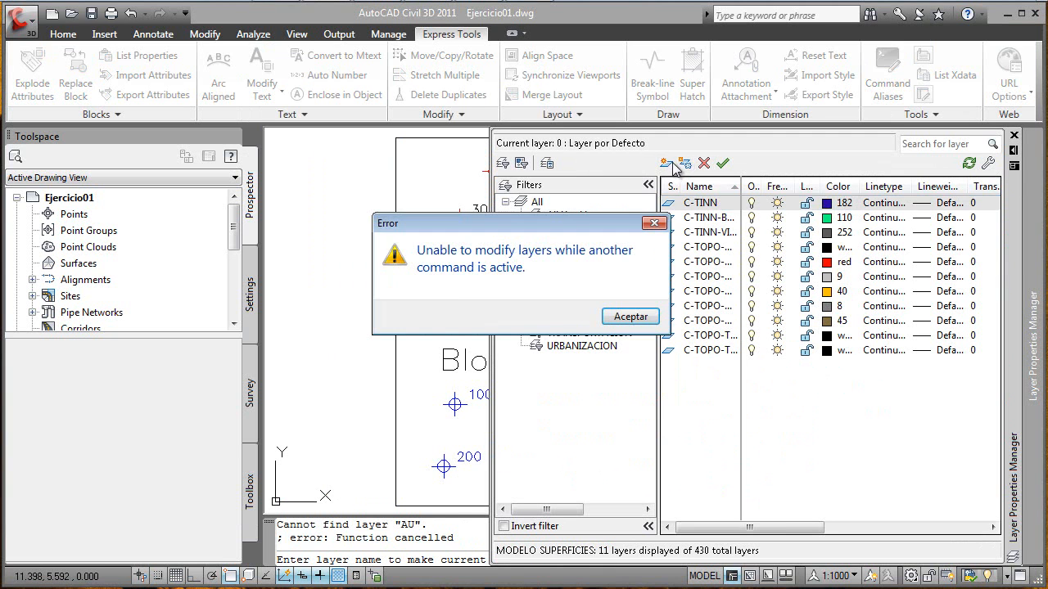
click(631, 316)
right_click(643, 512)
Step: Cancel the pending layer prompt and create a new layer named AU with the -LAYER command
key(Escape)
key(Escape)
text(-la)
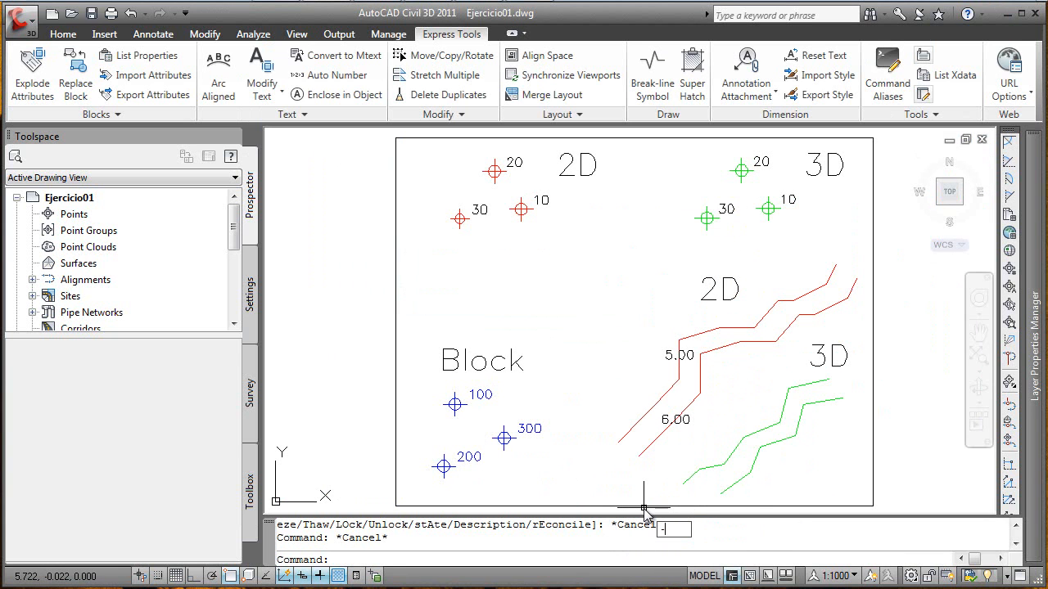
key(Return)
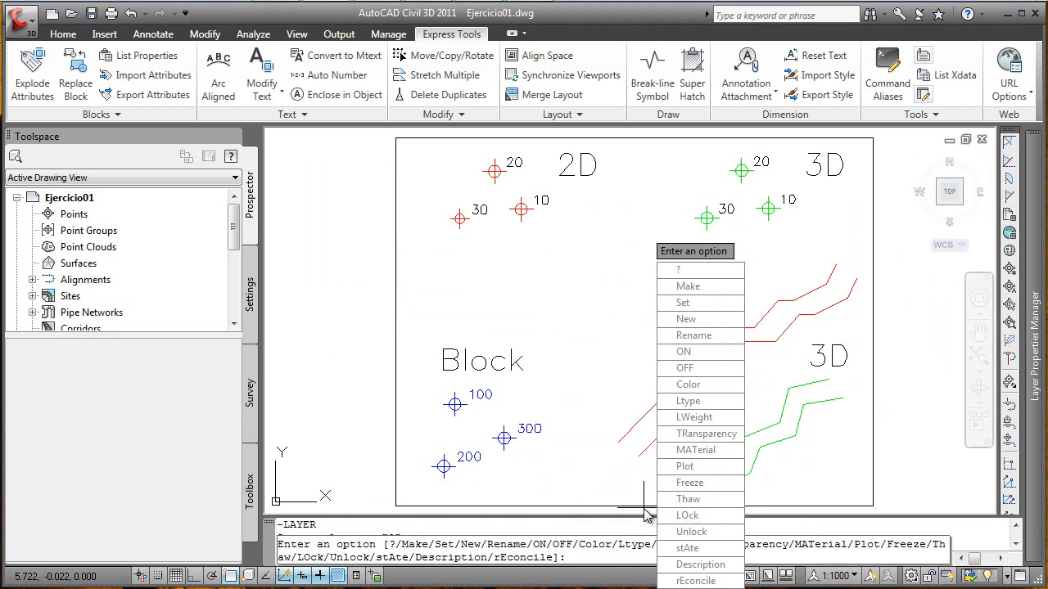
text(n)
key(Return)
text(AU)
key(Return)
key(Return)
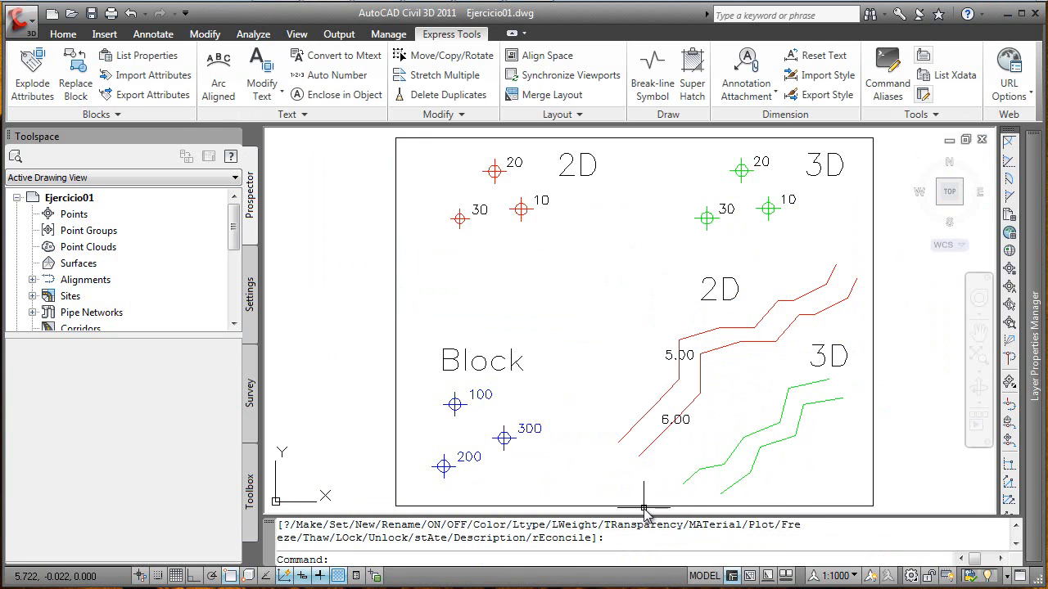
Step: Run the MZ2 routine on the block labelled 200, using its text 200 as the elevation for the new point
text(mz2)
key(Return)
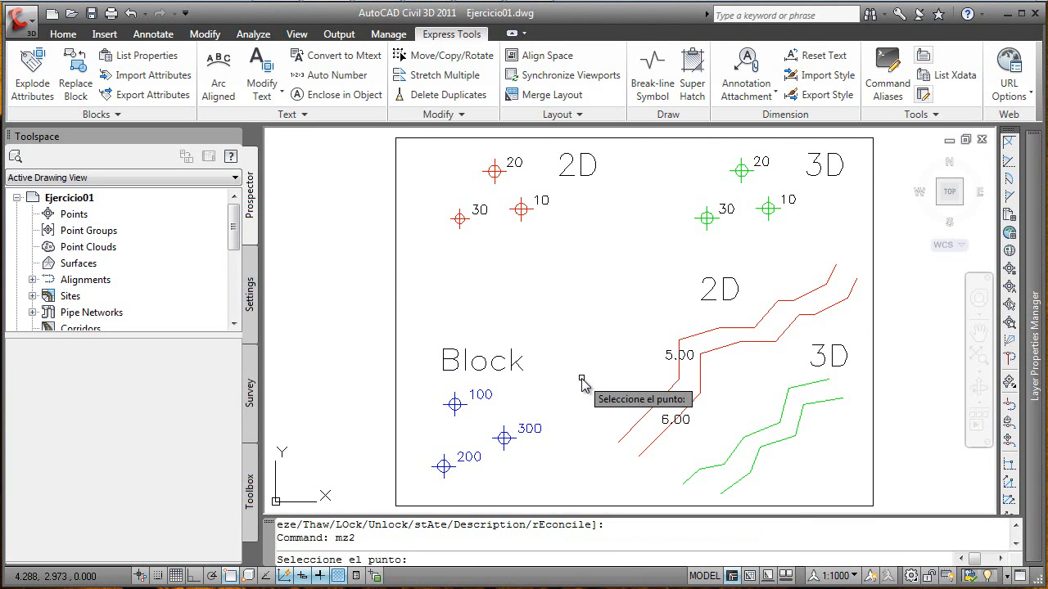
click(443, 465)
click(463, 456)
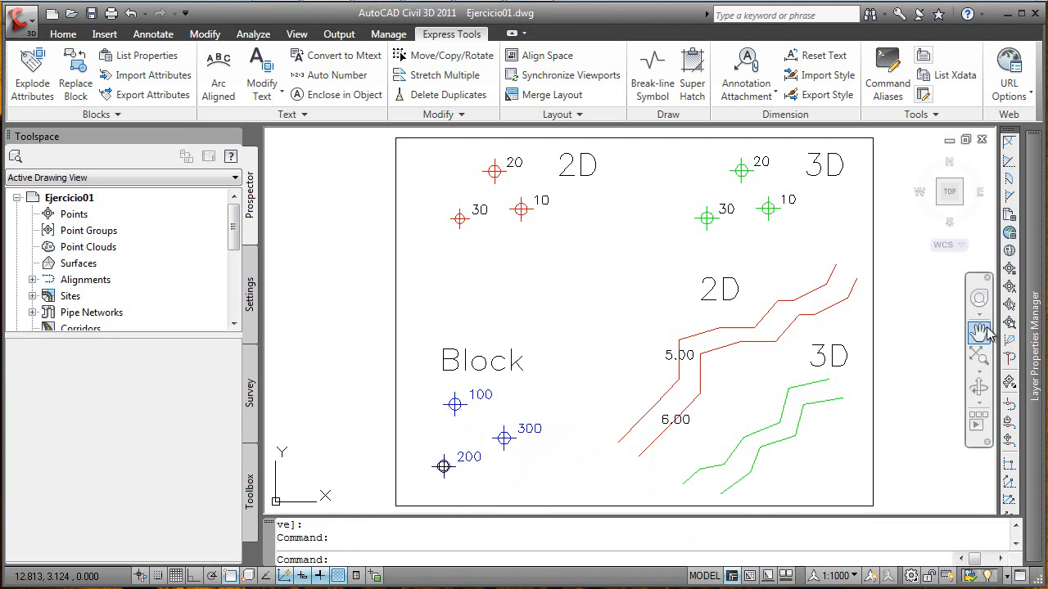
Step: List the data of the point placed at the block labelled 200 to check its layer and elevation, and close the text window
text(l)
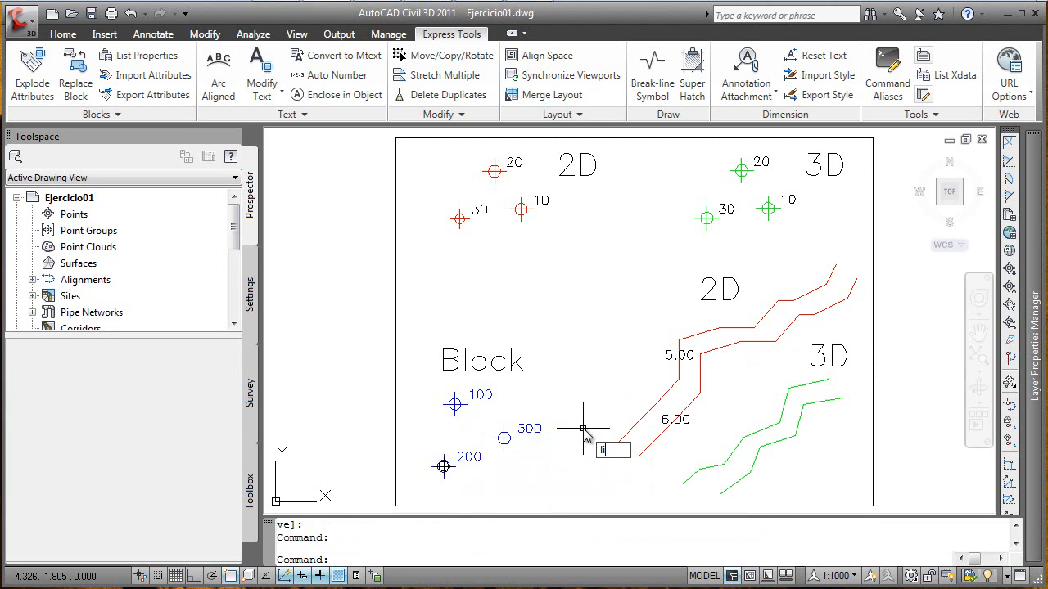
text(ist)
key(Return)
click(443, 466)
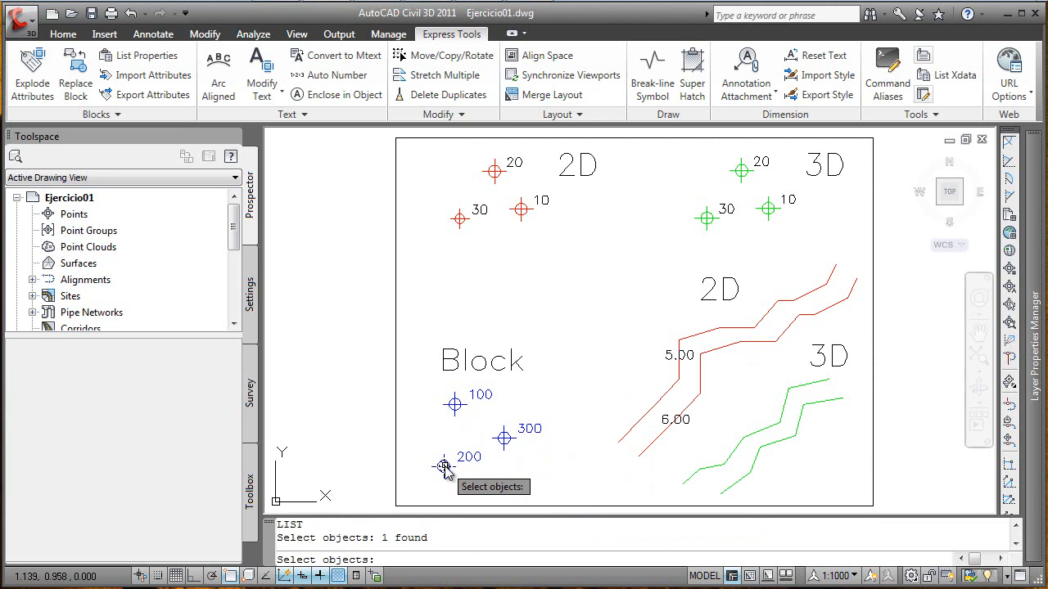
key(Return)
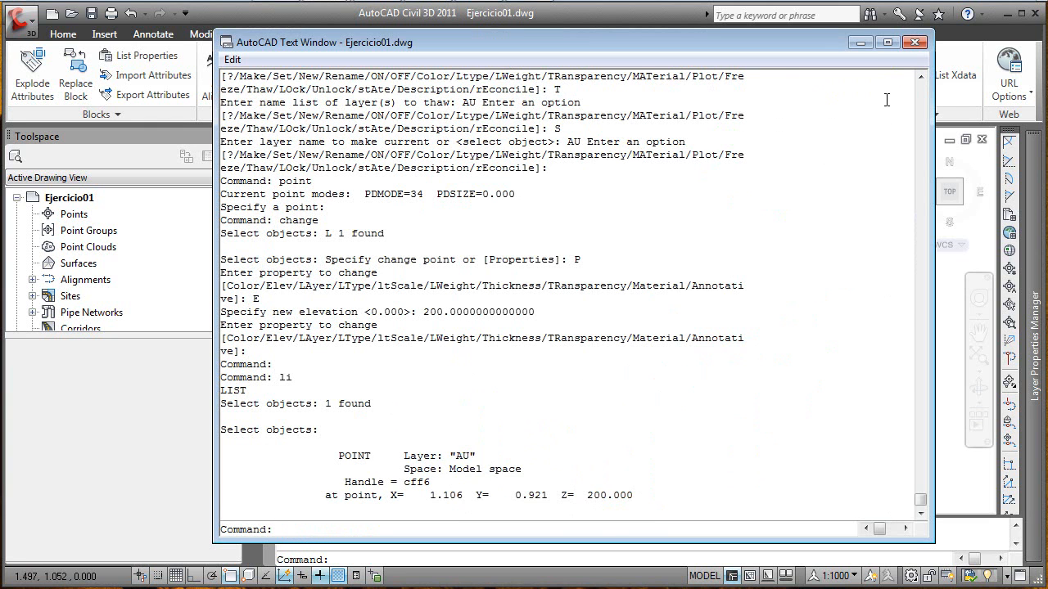
click(915, 43)
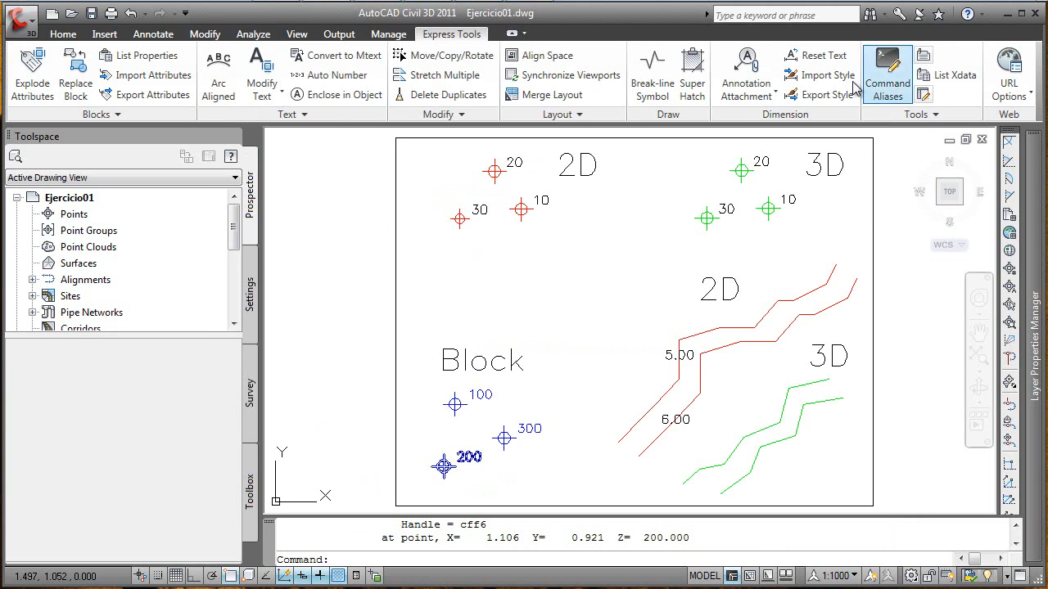
Step: Grip-stretch the new point away from the block labelled 200 to a free spot above it
scroll(442, 468, up, 2)
scroll(441, 493, up, 5)
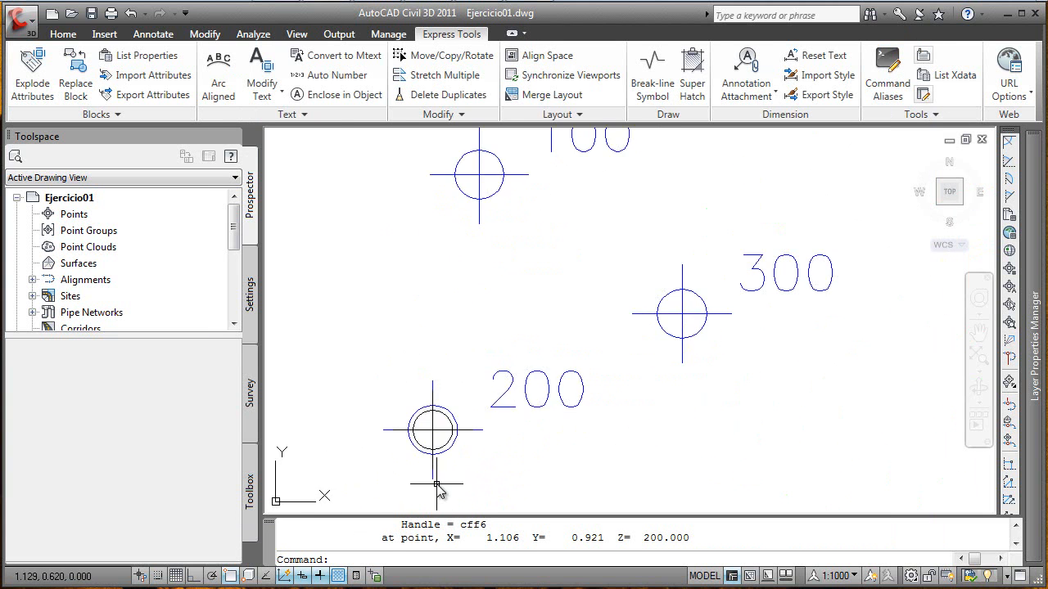
click(446, 391)
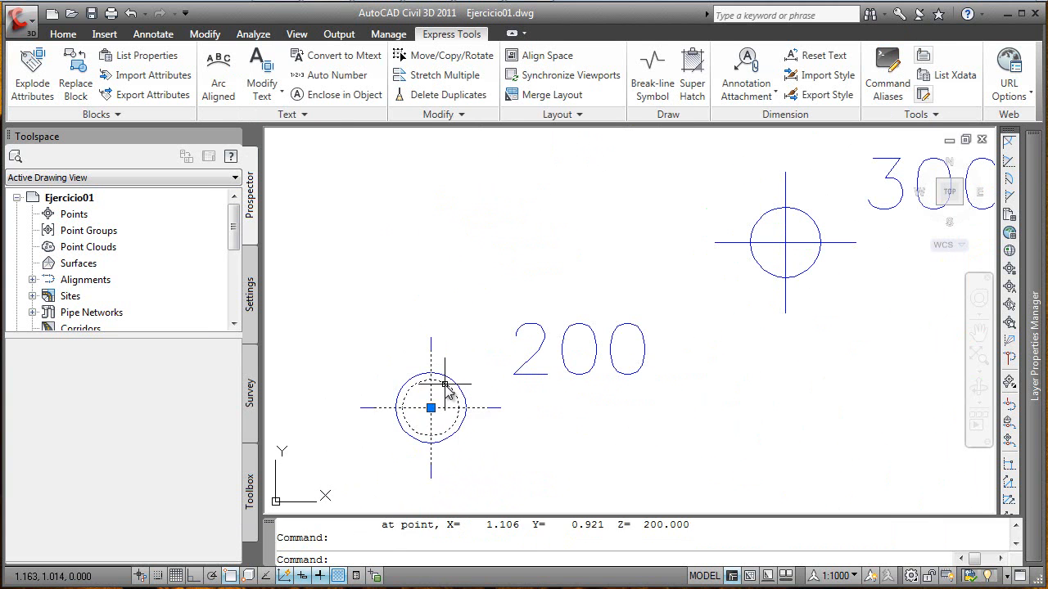
click(431, 407)
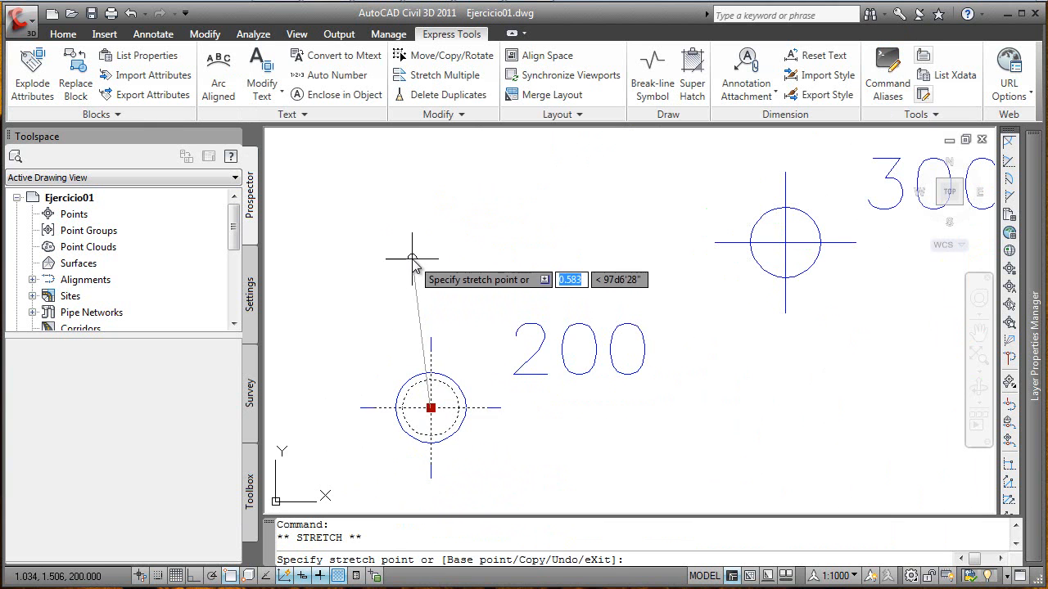
key(Escape)
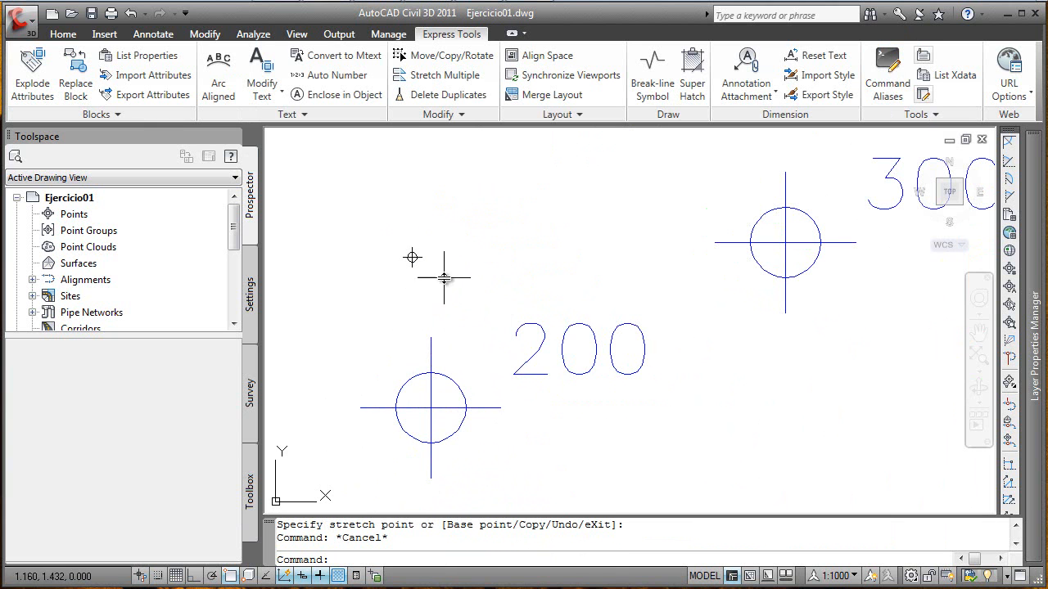
Step: List the data of the original block labelled 200 to check its elevation, and close the text window
text(li)
key(Return)
click(462, 410)
key(Return)
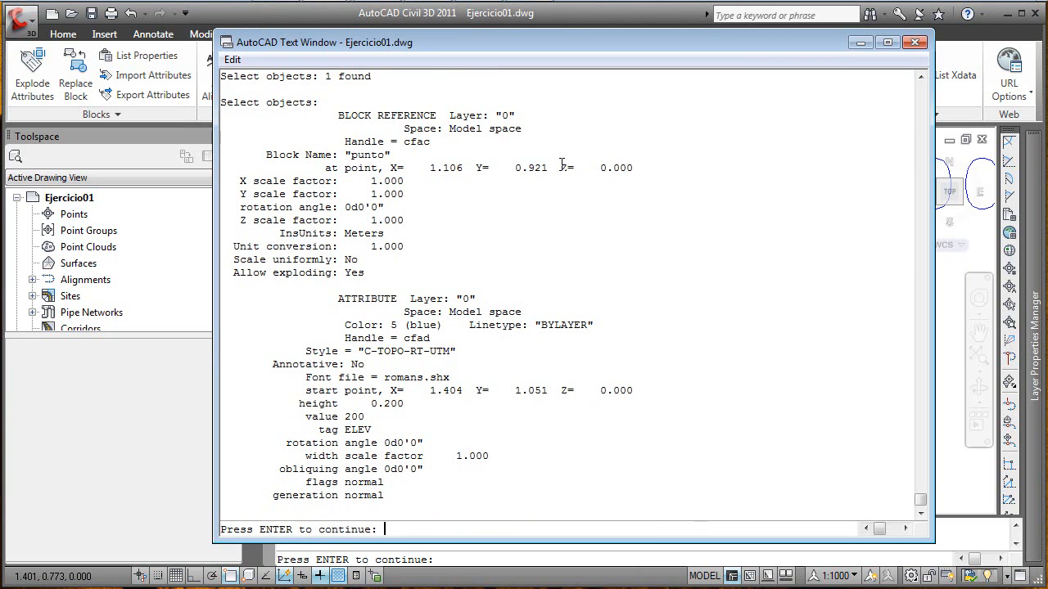
click(915, 42)
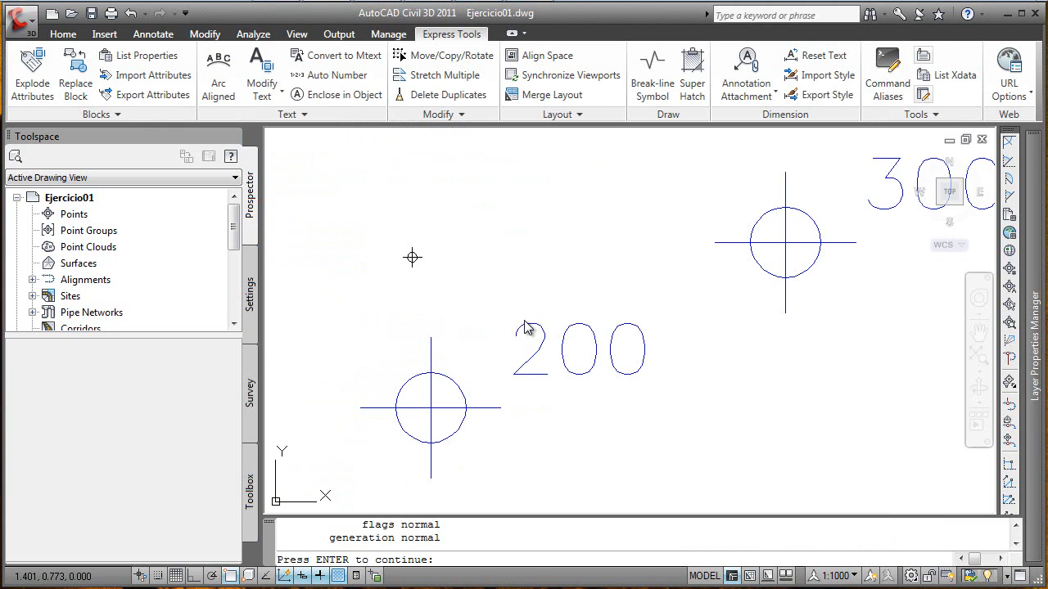
scroll(630, 275, down, 3)
mouse_move(635, 269)
middle_down()
mouse_move(527, 373)
mouse_move(530, 350)
middle_up()
scroll(531, 347, down, 6)
middle_drag(570, 312, 519, 355)
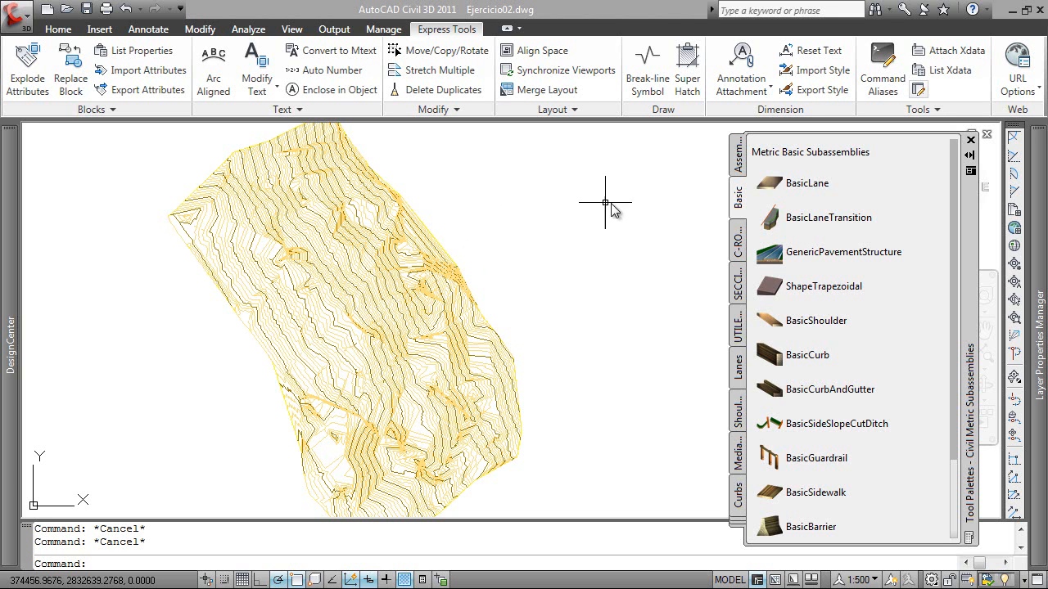
Step: Close and reopen the Tool Palettes in Ejercicio02.dwg, and switch them to the Civil Multiview Blocks group
click(971, 141)
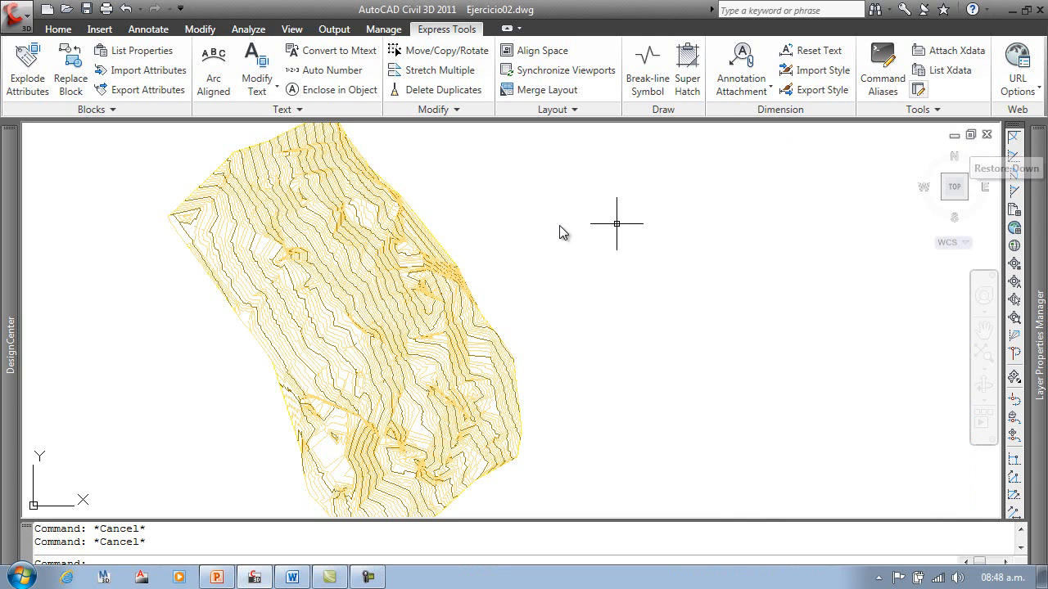
key(ctrl+3)
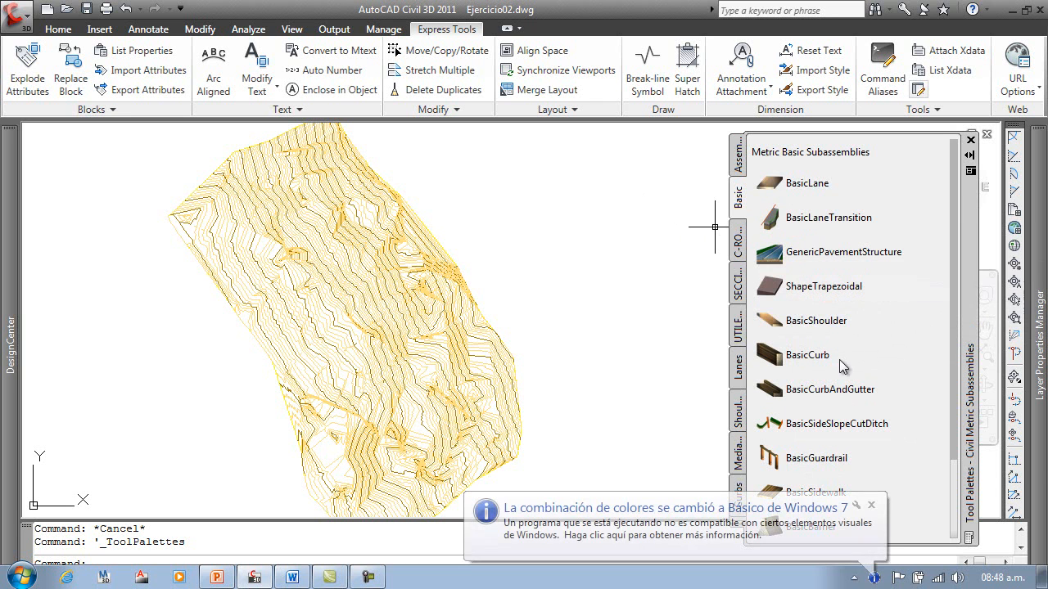
right_click(974, 314)
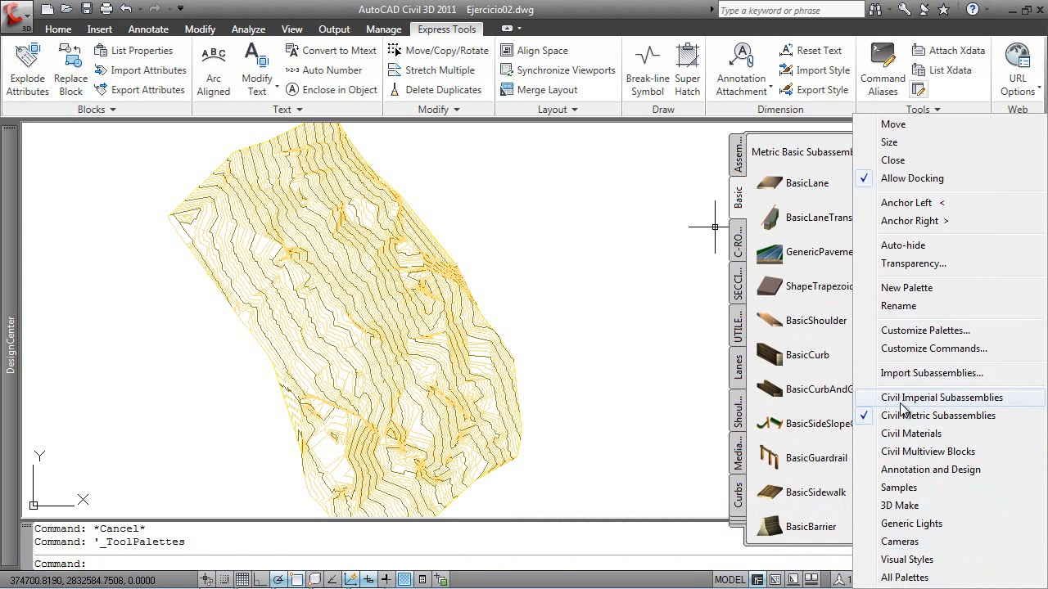
click(904, 453)
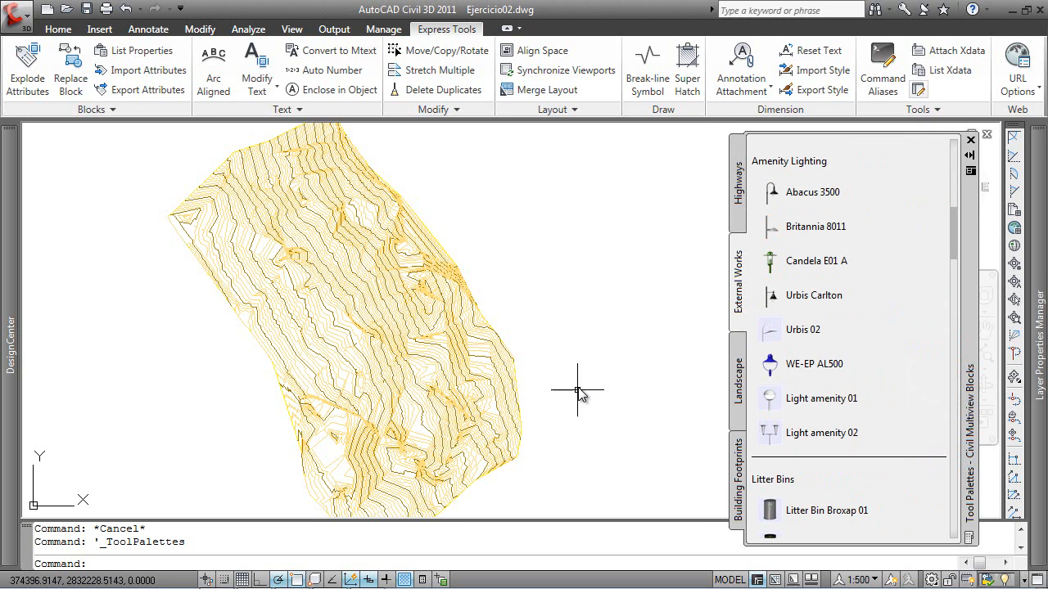
Step: Browse the Highways, External Works and Landscape palettes to see which multiview blocks they offer
click(739, 185)
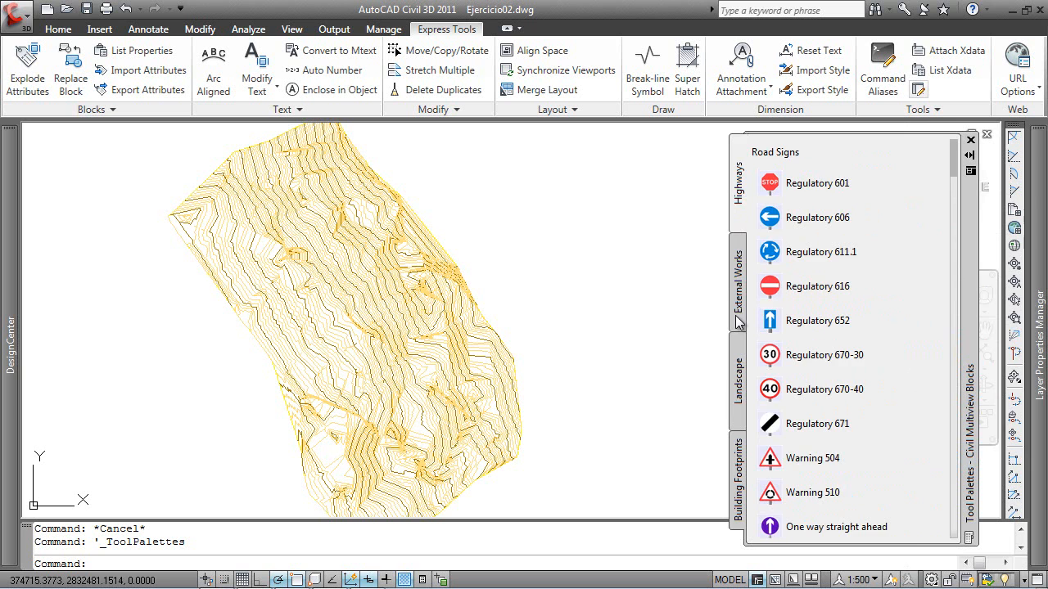
click(739, 323)
click(739, 391)
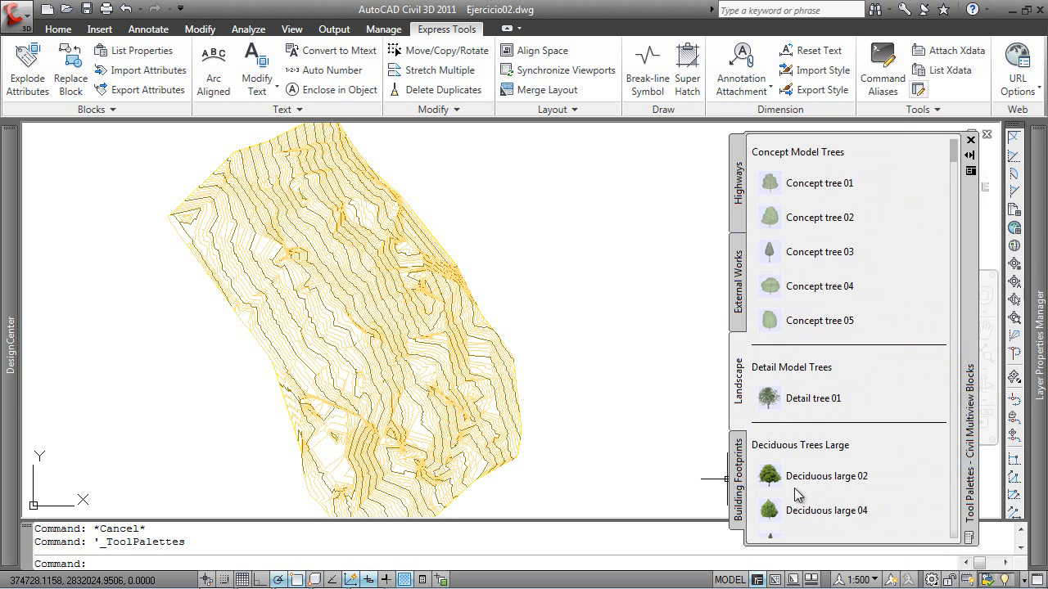
Step: Insert a house block from the Building Footprints palette inside the surface's contours
click(739, 503)
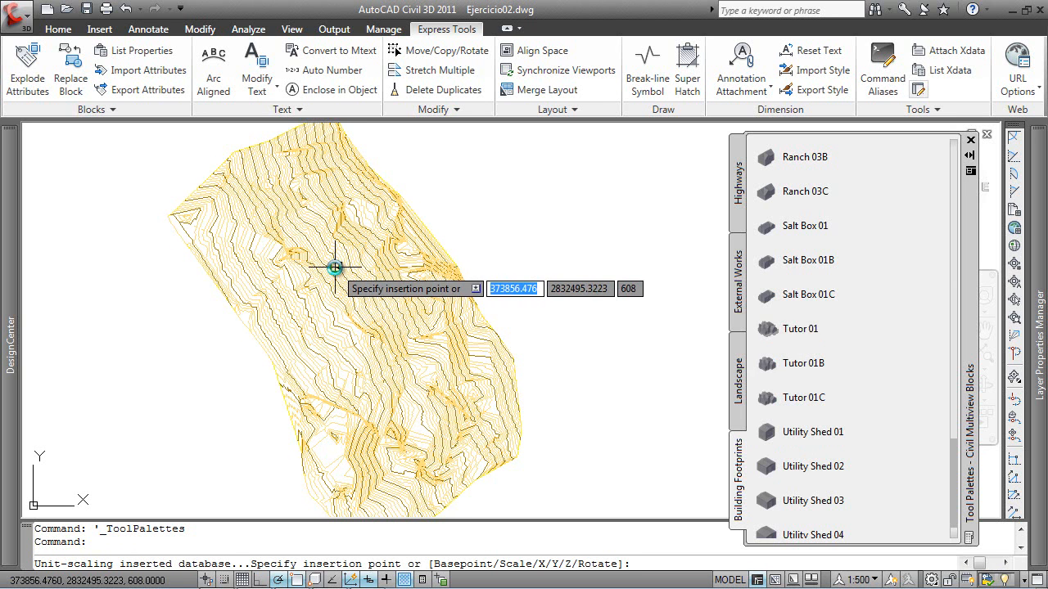
click(334, 268)
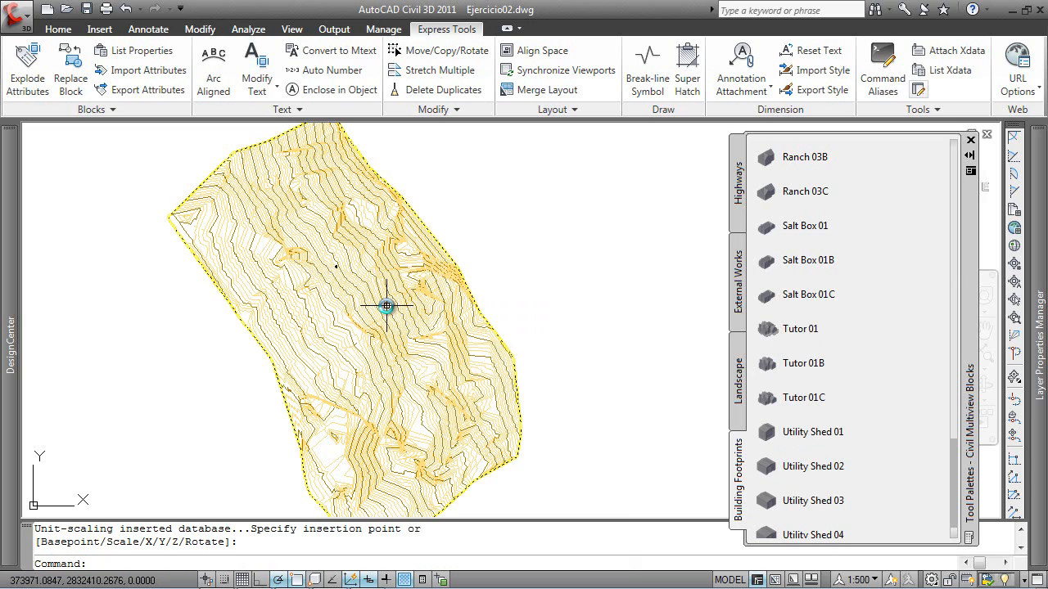
scroll(335, 266, up, 6)
scroll(348, 233, up, 4)
scroll(331, 245, up, 4)
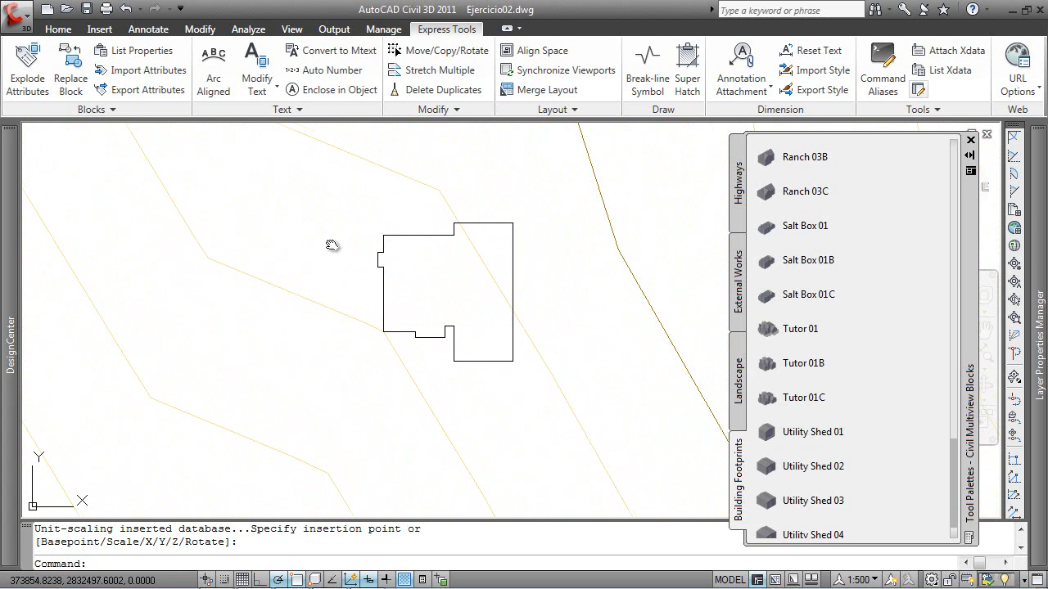
middle_drag(332, 246, 331, 238)
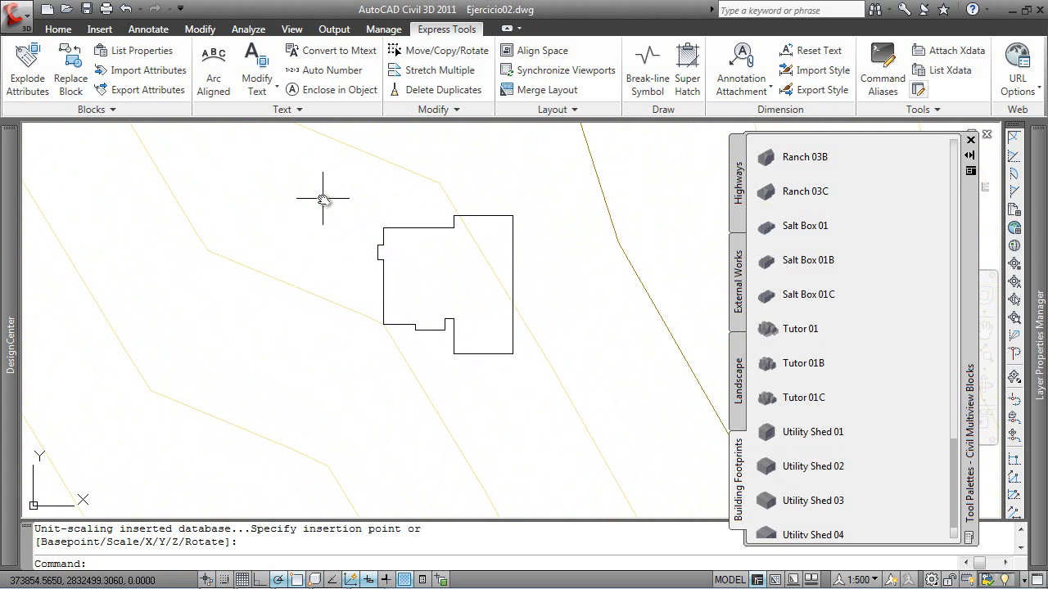
Step: Insert the Abacus 3500 light from the External Works palette just below the house footprint with rotation angle 0
click(741, 278)
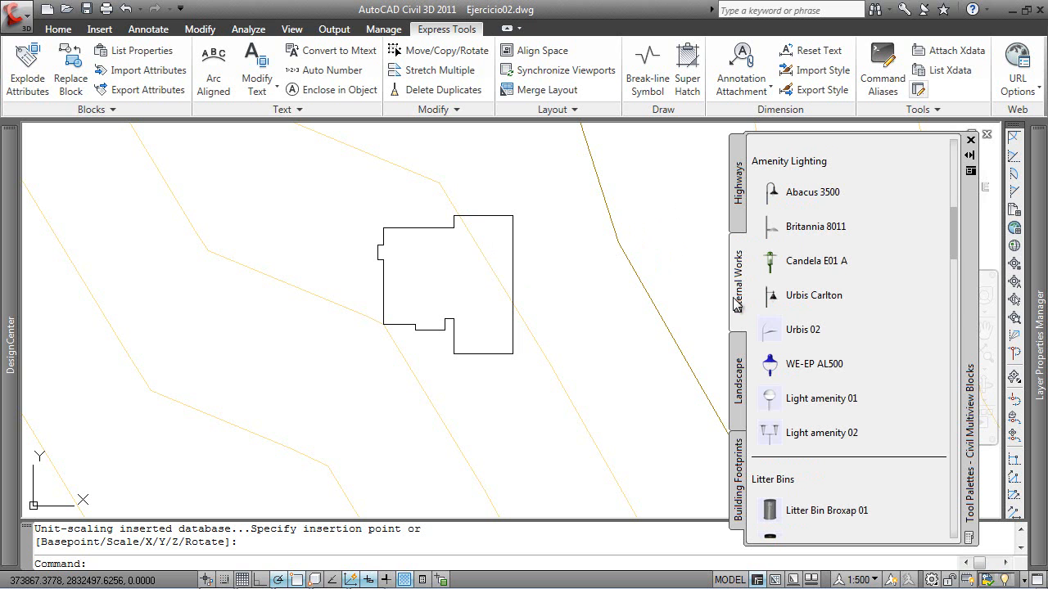
click(798, 193)
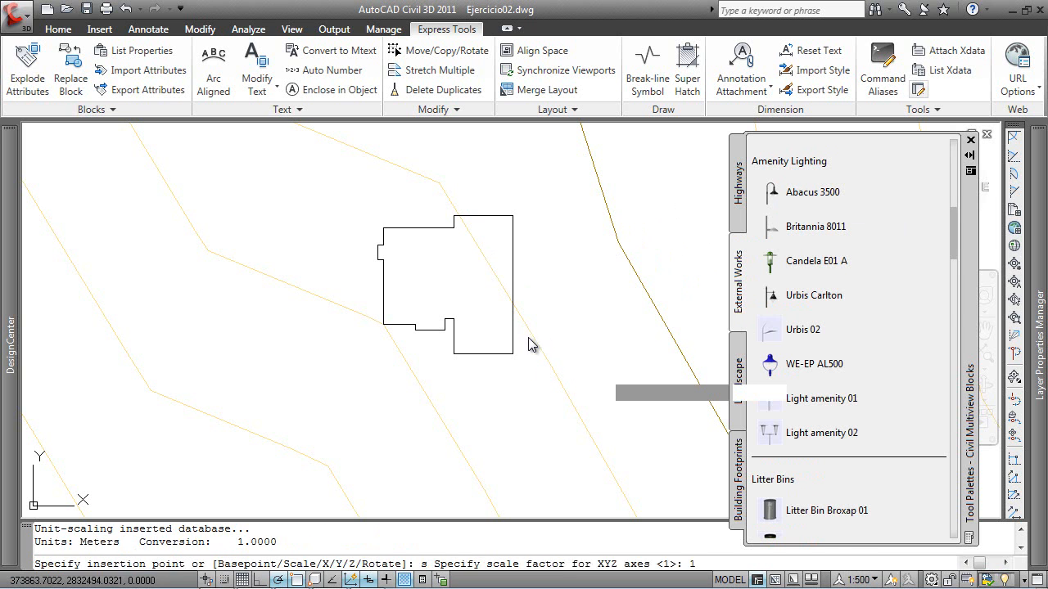
click(420, 360)
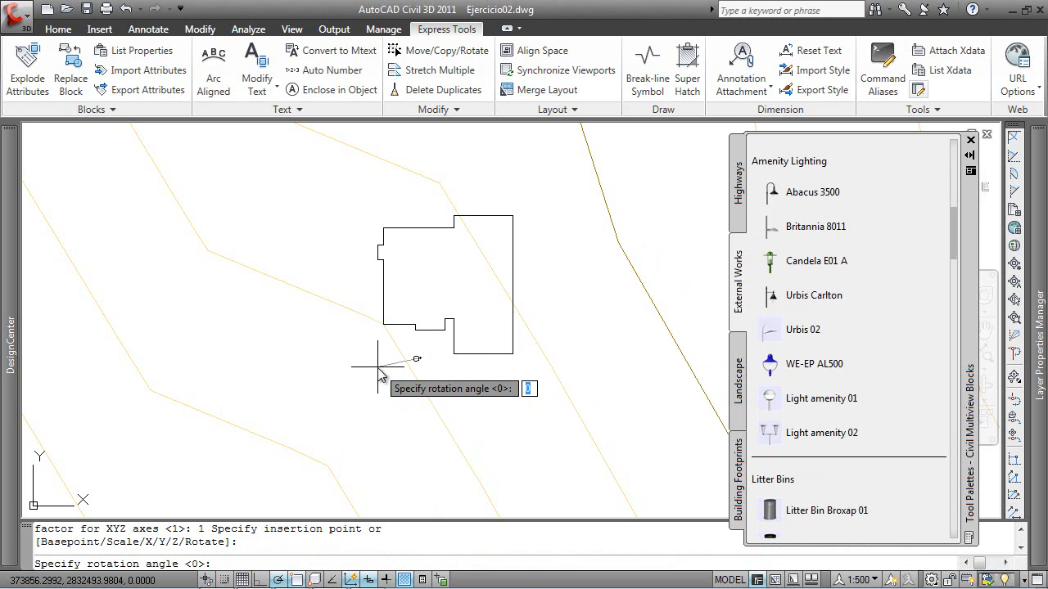
key(Return)
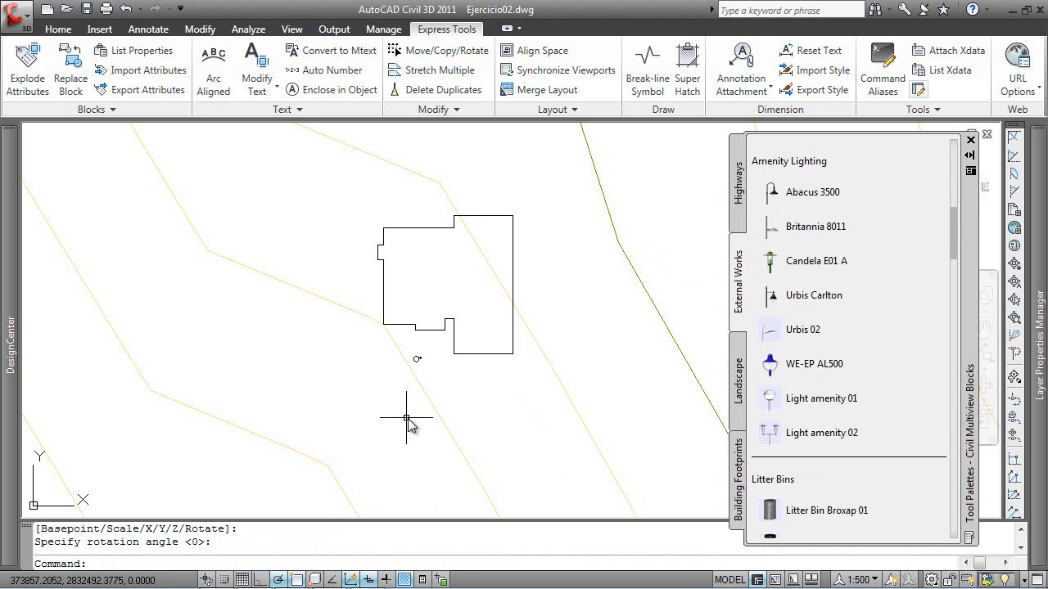
Step: Orbit the model into a 3D view to examine the inserted house on the surface, and exit the orbit
text(or)
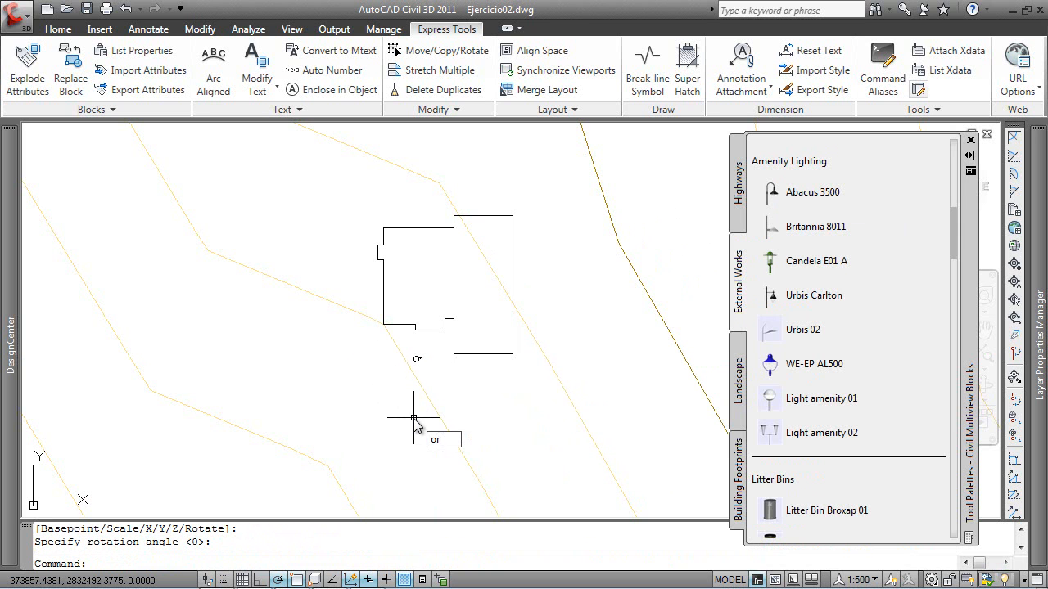
text(bit)
key(Return)
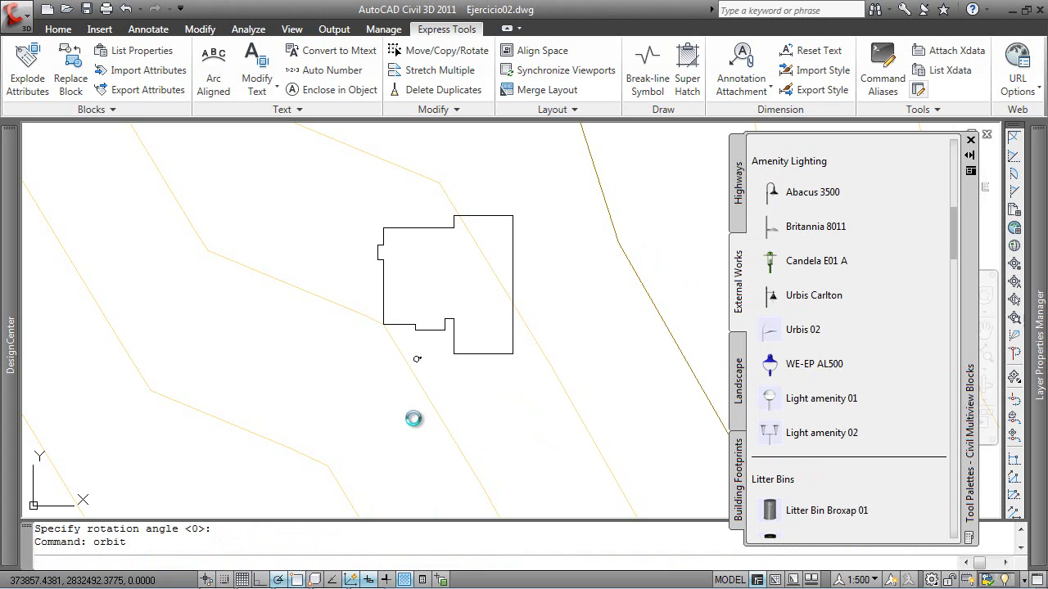
drag(417, 411, 397, 348)
scroll(397, 348, down, 5)
scroll(405, 353, down, 8)
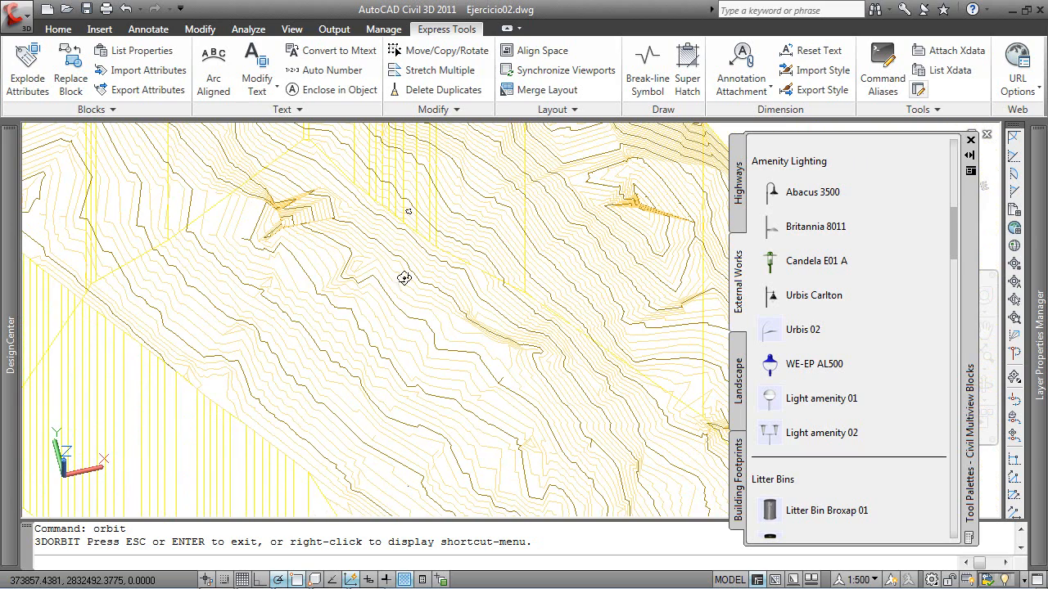
drag(404, 205, 428, 327)
scroll(414, 315, up, 6)
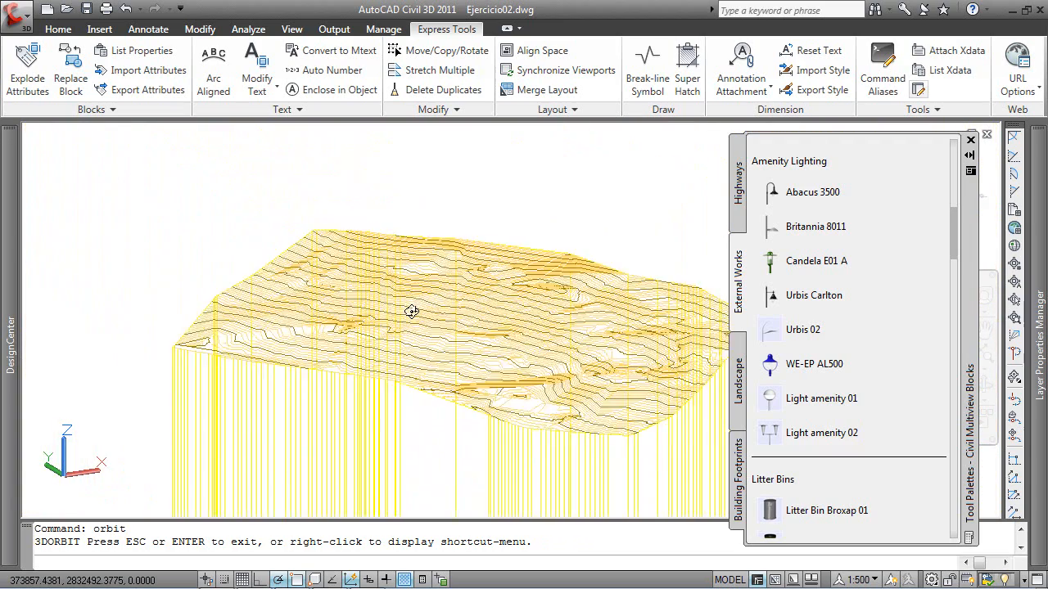
scroll(413, 302, up, 8)
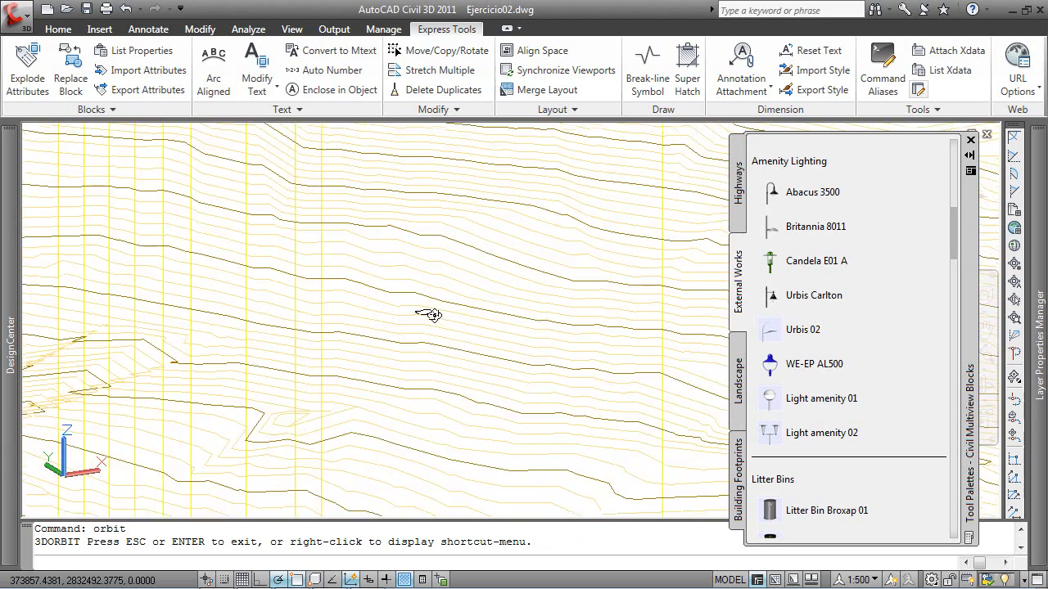
scroll(411, 305, up, 6)
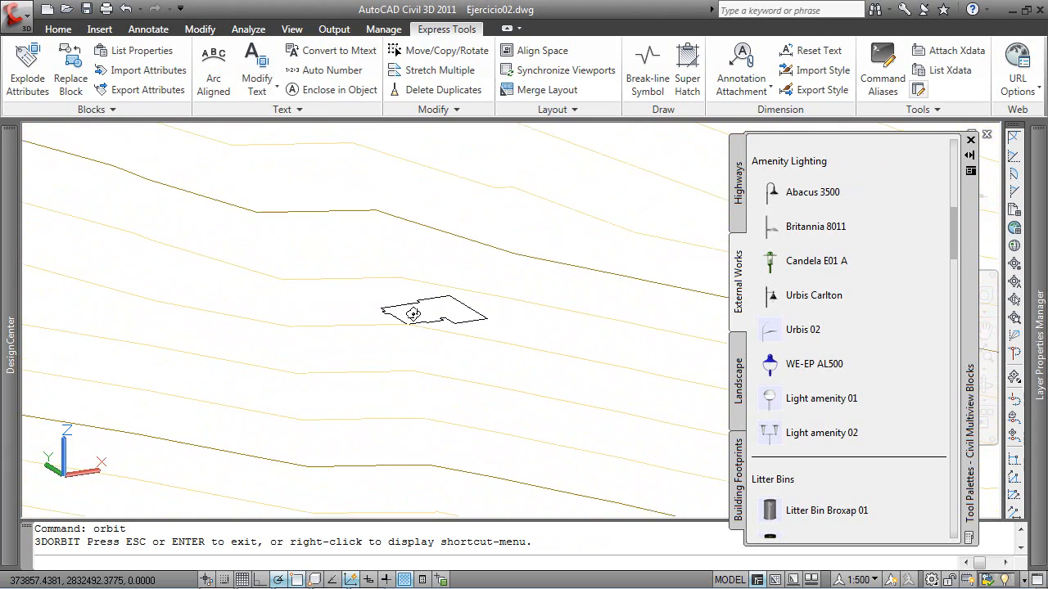
right_click(366, 268)
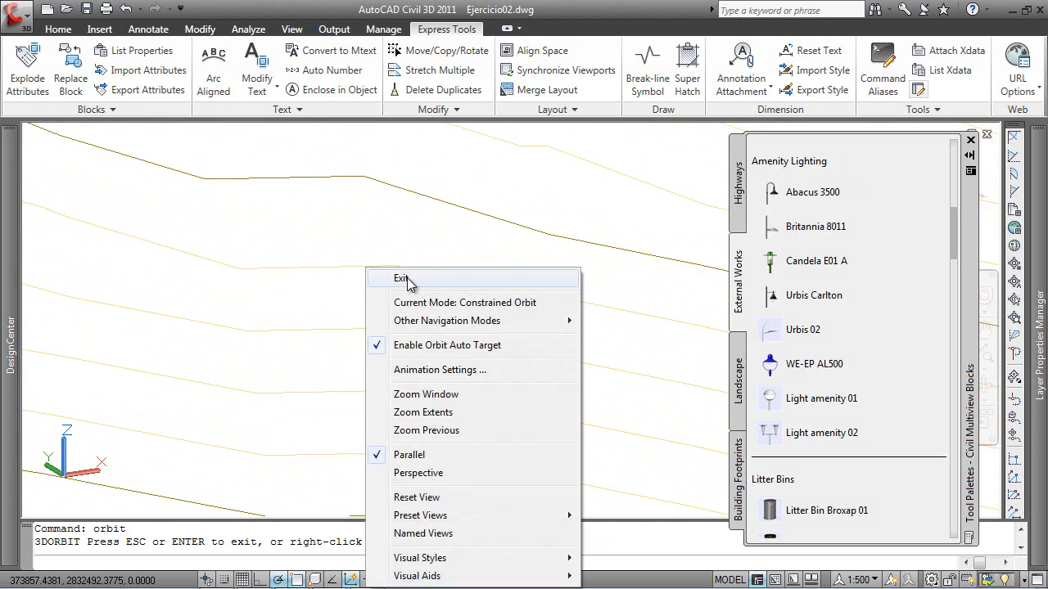
click(402, 278)
Step: Shade the model with the SHADE command around the 3D house on the surface
scroll(469, 328, down, 8)
scroll(515, 385, down, 1)
scroll(515, 384, up, 3)
scroll(513, 381, up, 5)
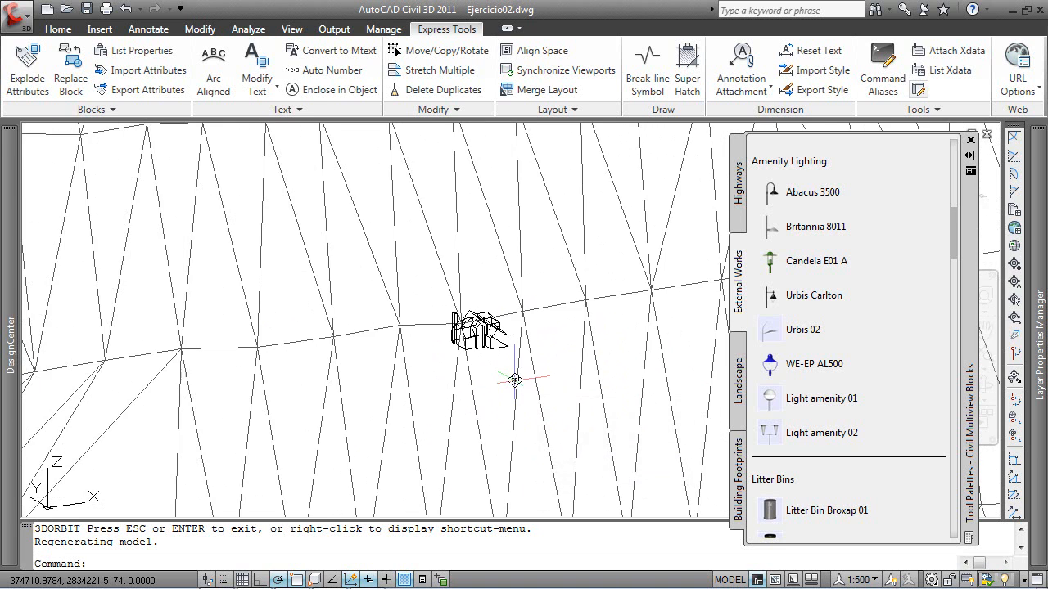
text(shade)
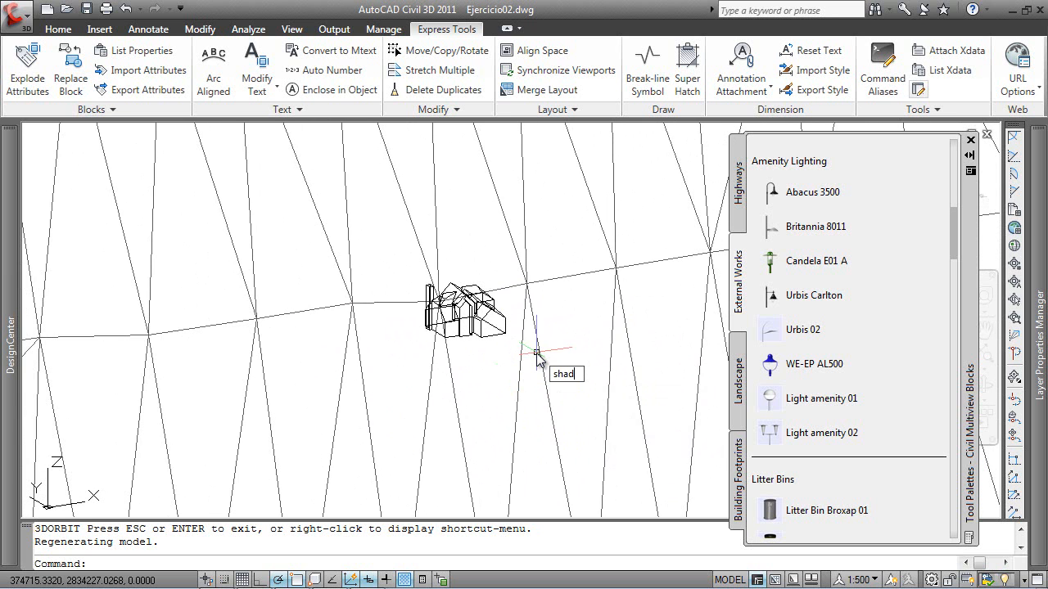
key(Return)
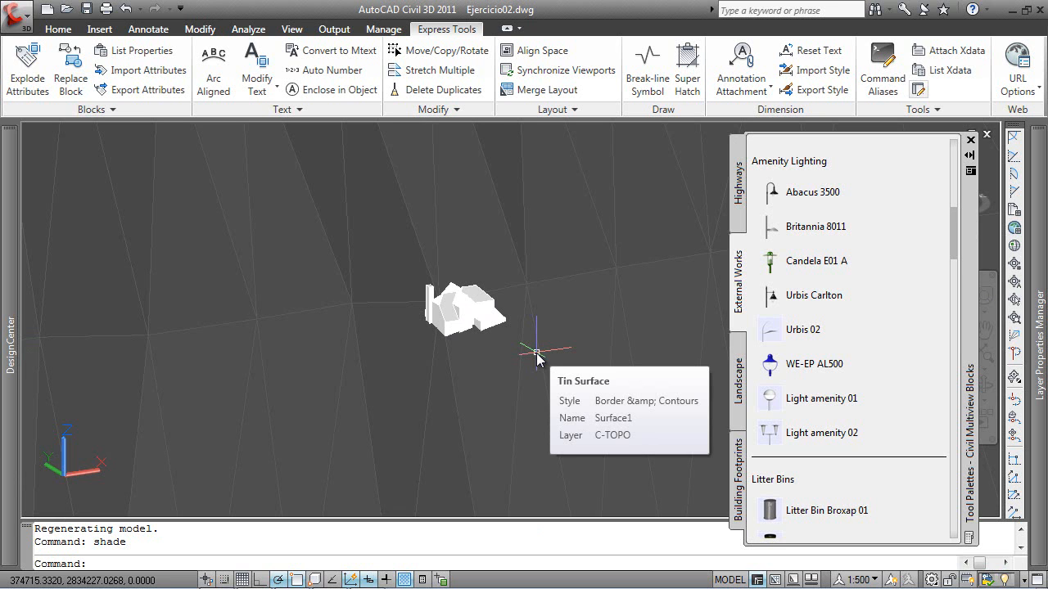
Step: Undo the shading and the two operations before it
key(ctrl+z)
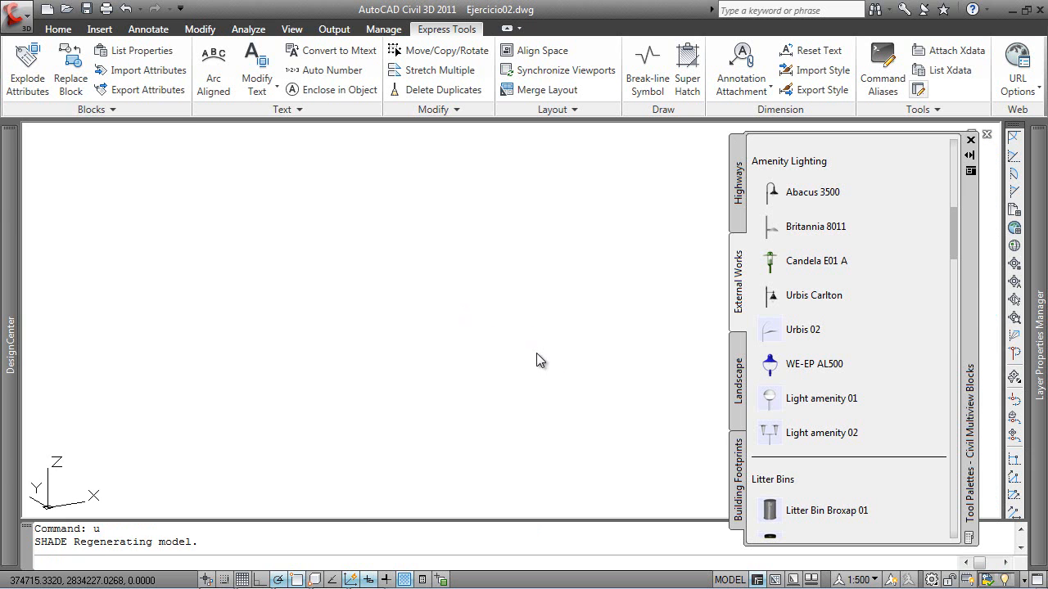
key(ctrl+z)
key(ctrl+z)
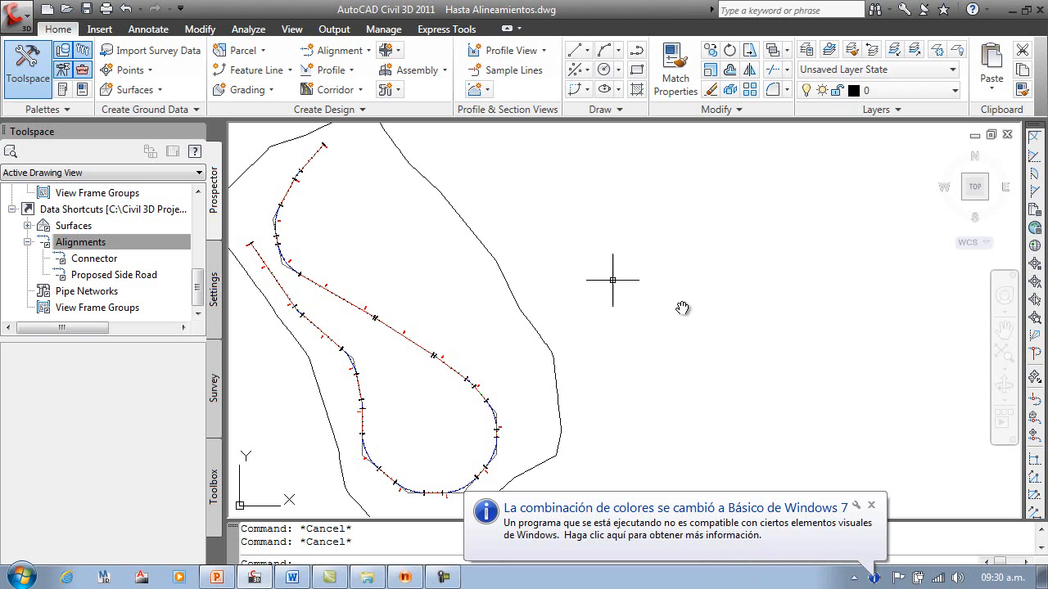
Step: Create a new Major Station label style for alignments in the drawing settings and name it Km
click(871, 505)
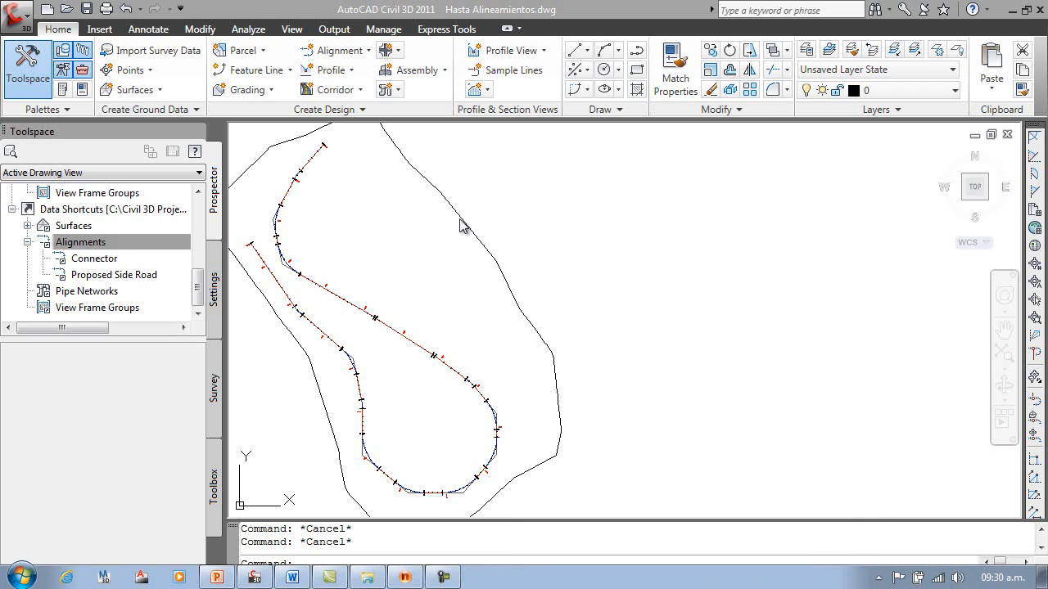
click(214, 297)
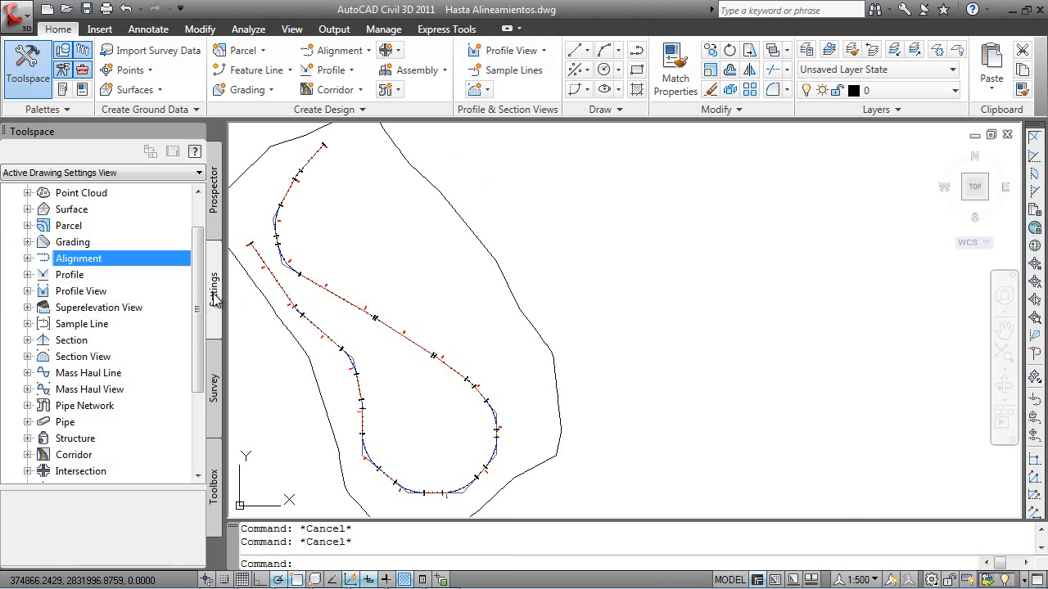
click(28, 258)
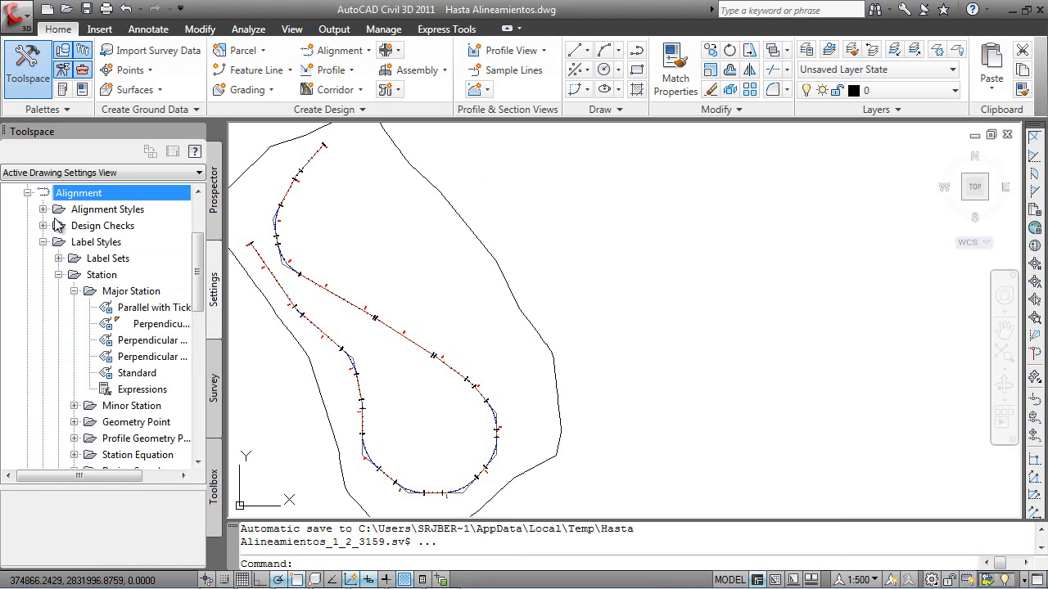
click(96, 261)
click(98, 276)
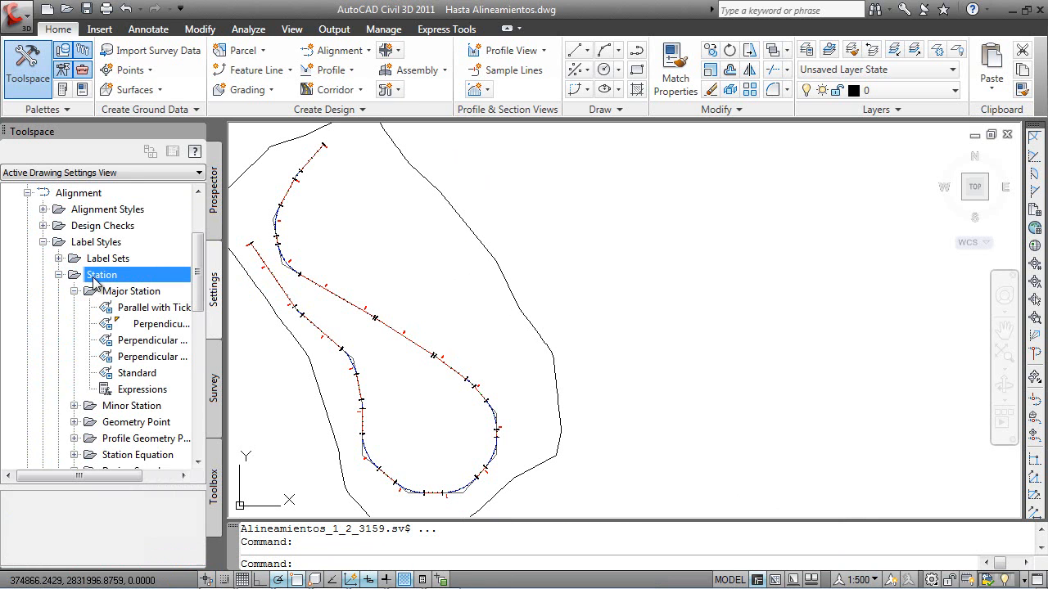
click(122, 293)
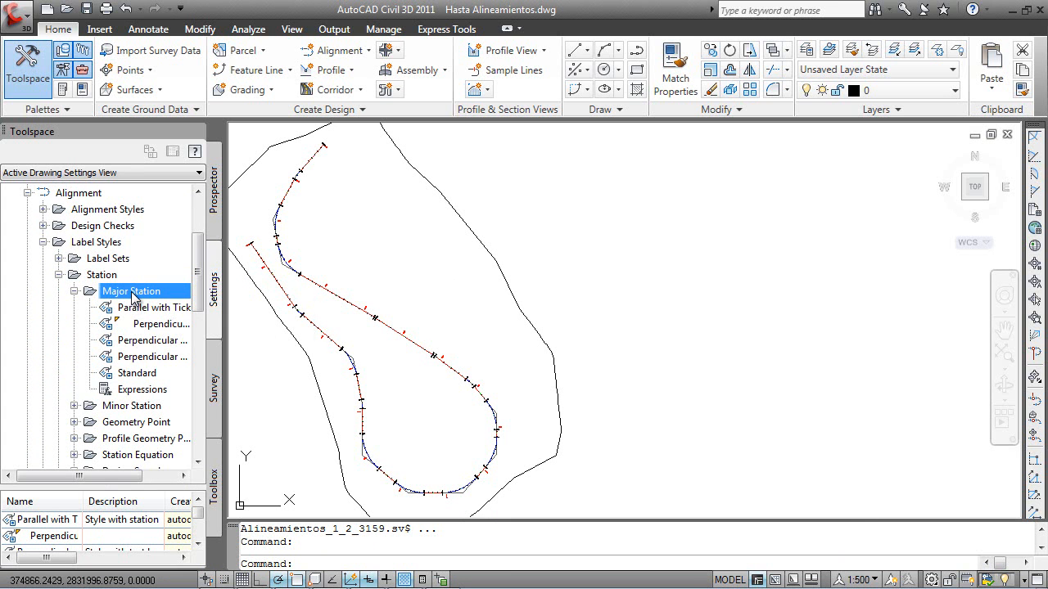
right_click(132, 293)
click(170, 326)
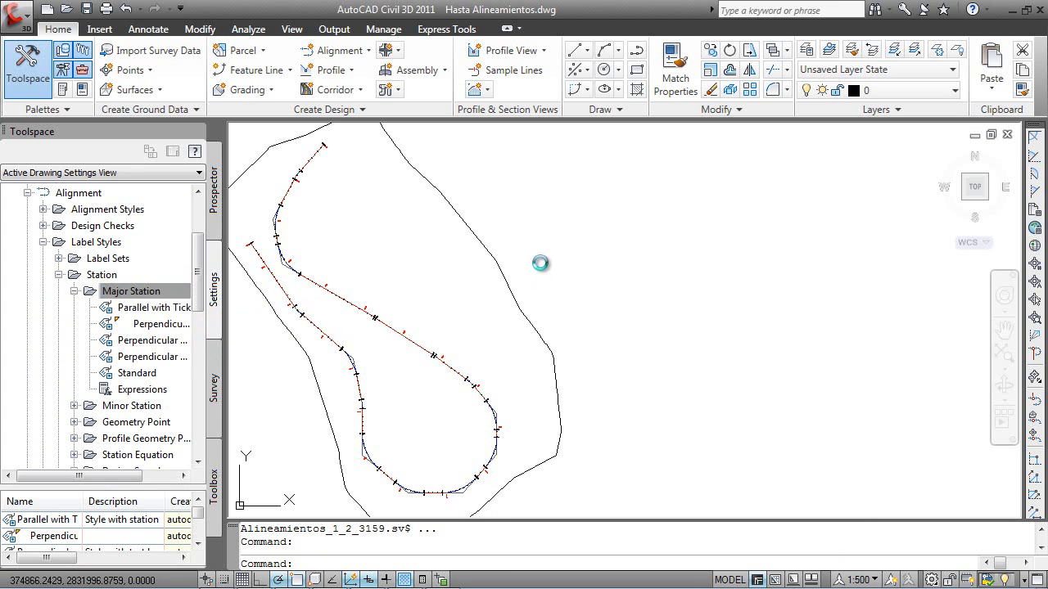
click(409, 176)
drag(408, 176, 174, 179)
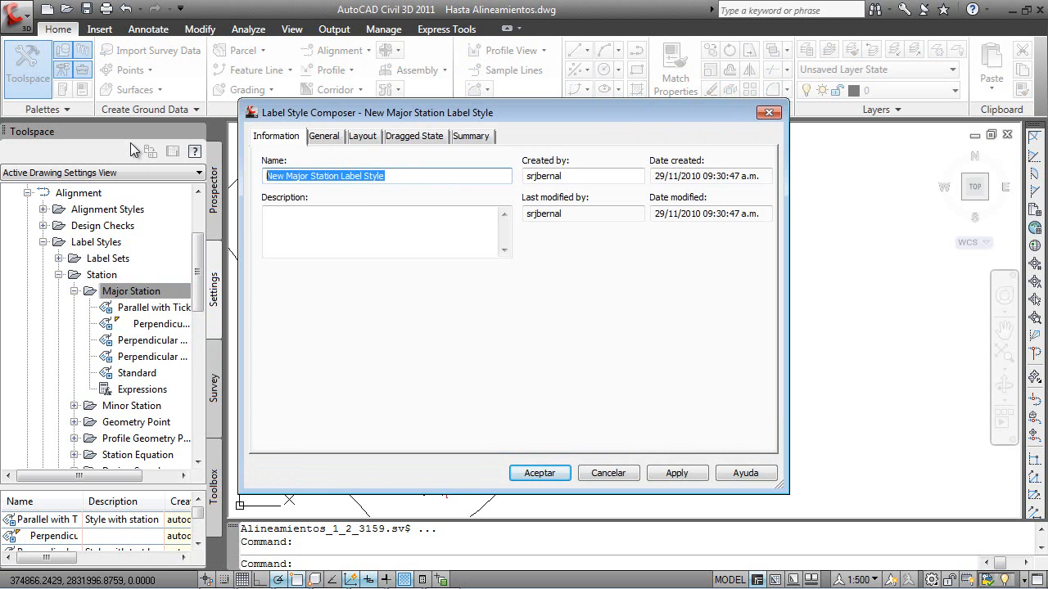
text(Km)
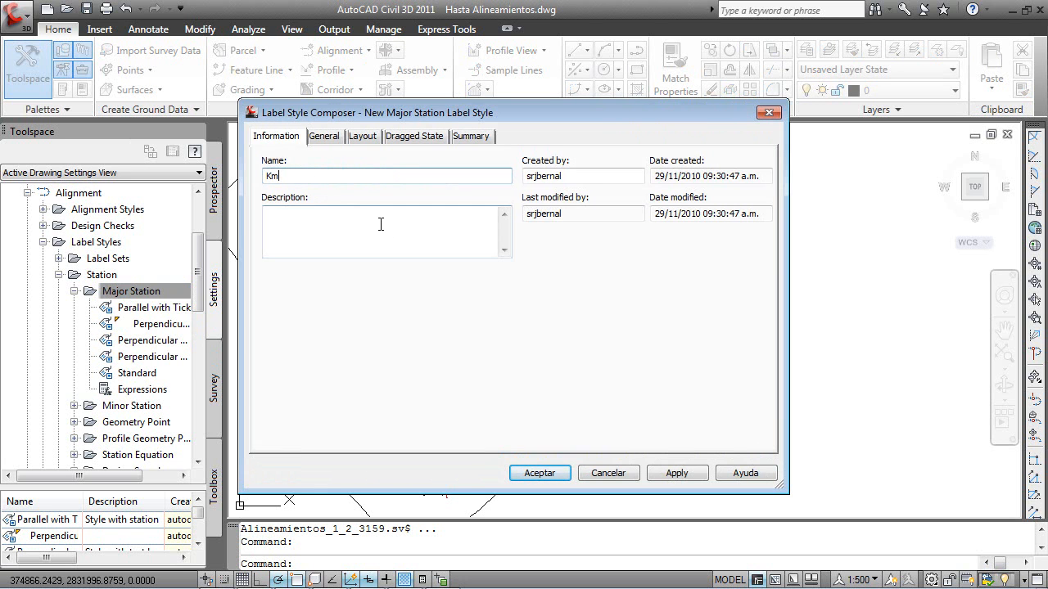
Step: Check the text style choices in the general properties of the Km label style
click(330, 136)
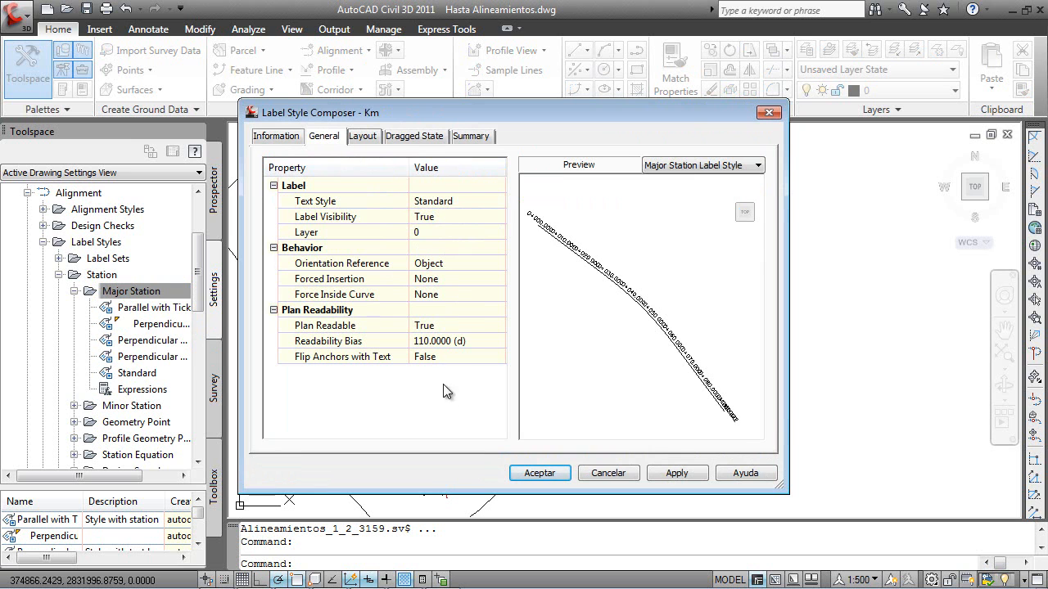
click(470, 201)
click(498, 202)
click(488, 382)
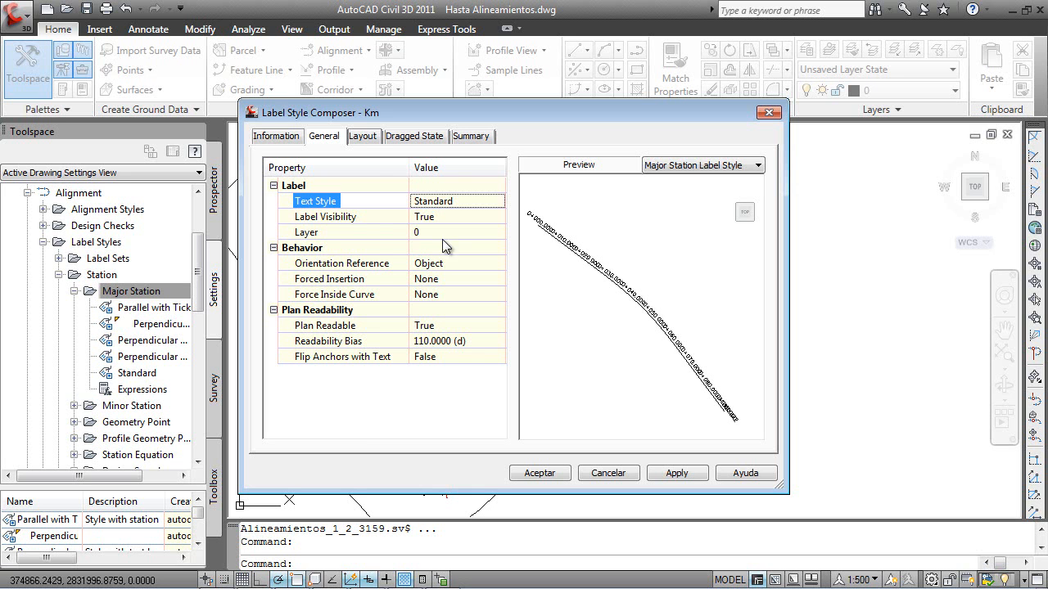
Step: Add a line component to the Km label style with a length of 40 mm and an angle of 270 degrees
click(363, 136)
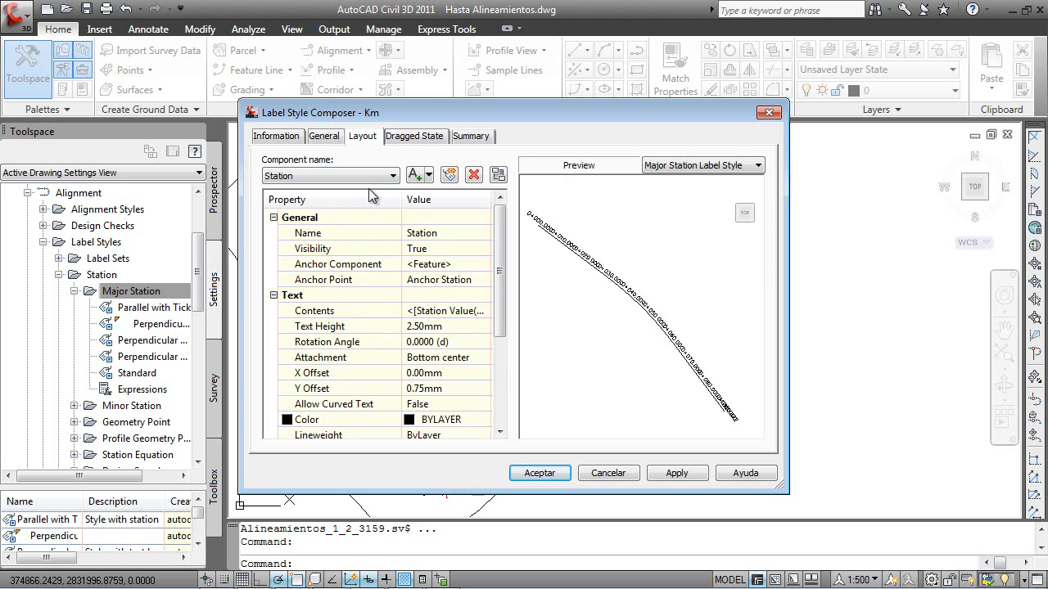
click(429, 175)
click(446, 212)
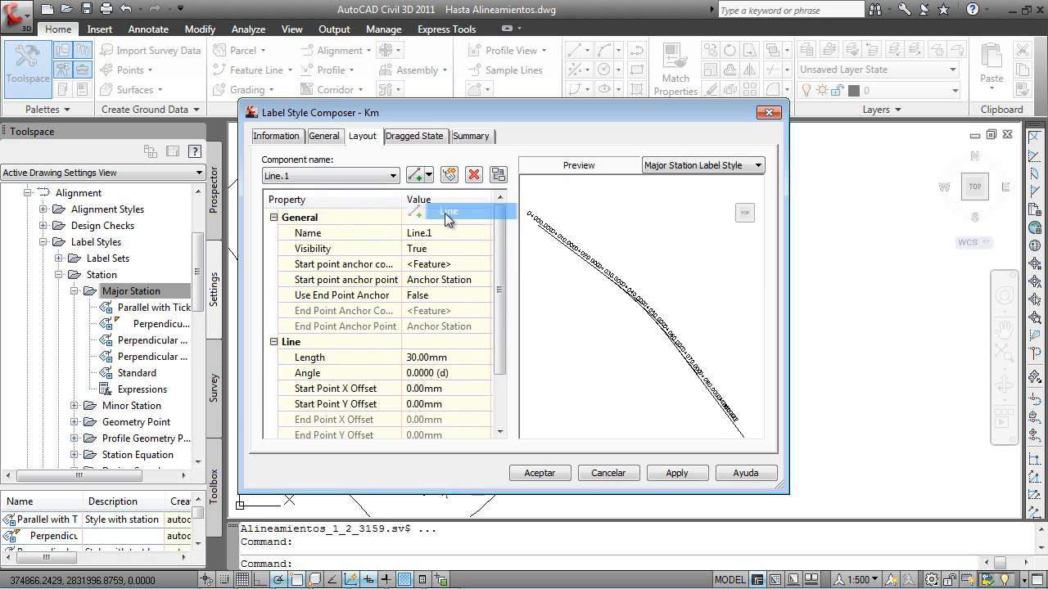
click(445, 358)
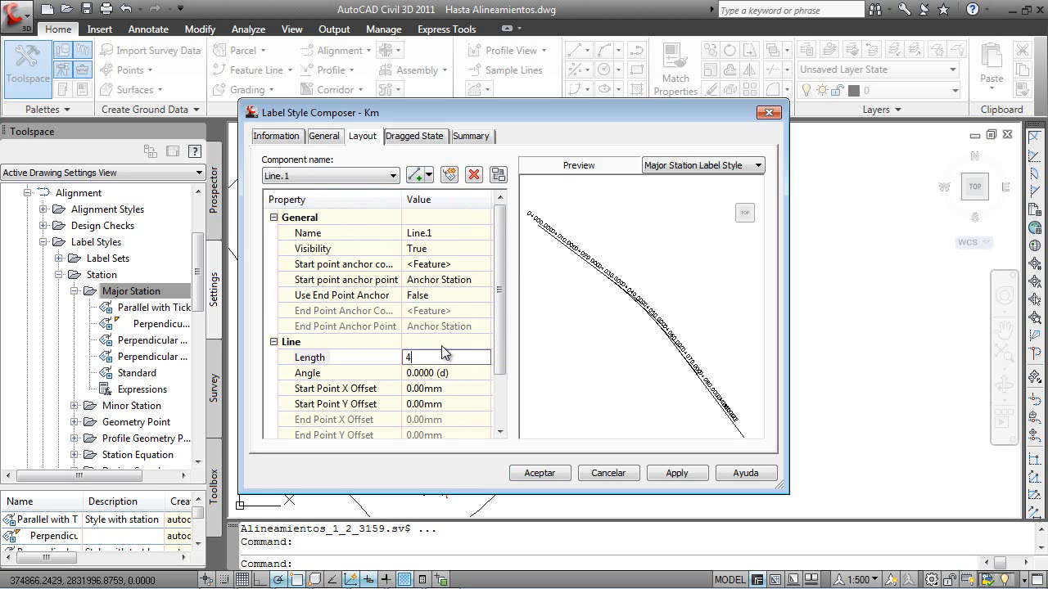
text(40)
key(Return)
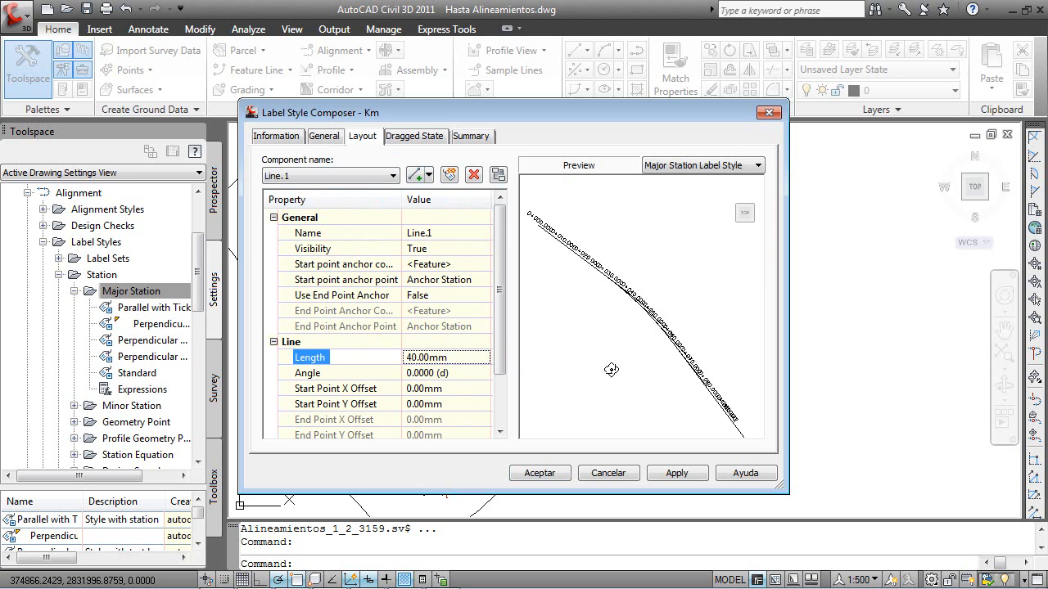
click(473, 372)
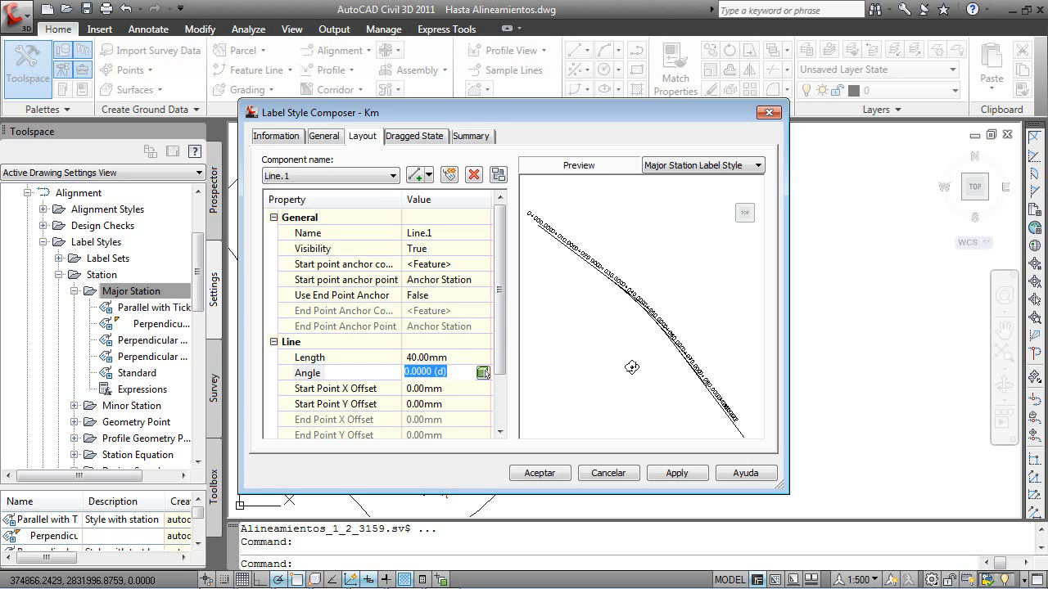
text(270)
key(Return)
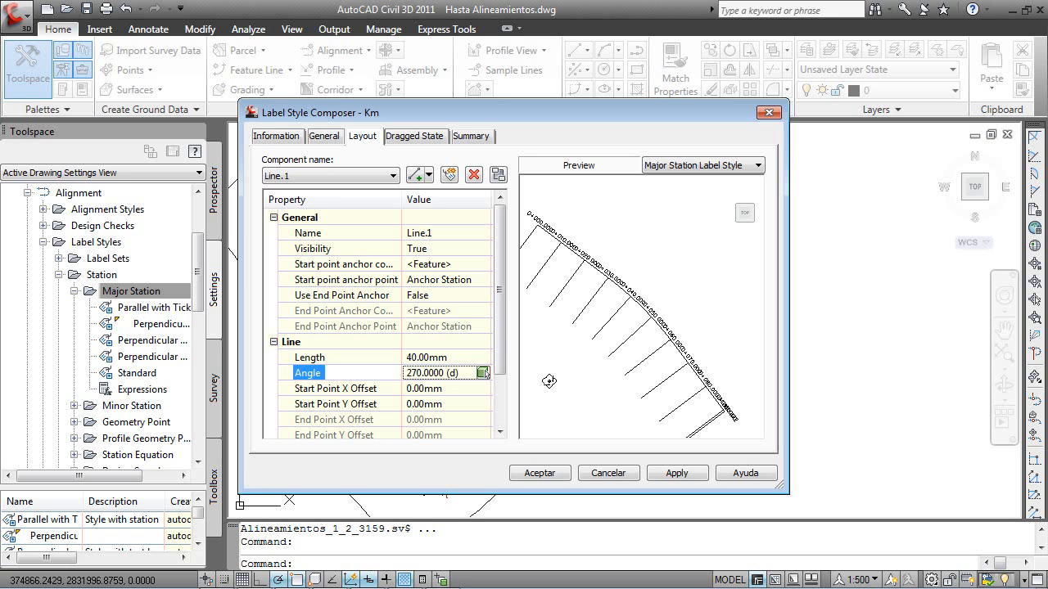
drag(500, 350, 502, 292)
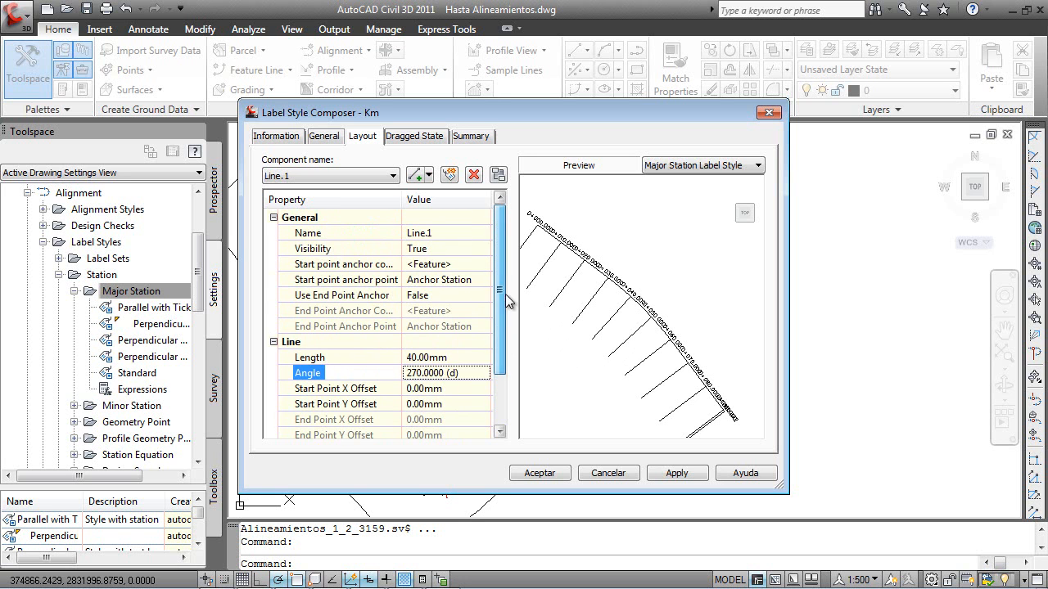
Step: Add a text component to the Km label style with a 5 mm text height and a Y offset of -50 mm
click(429, 175)
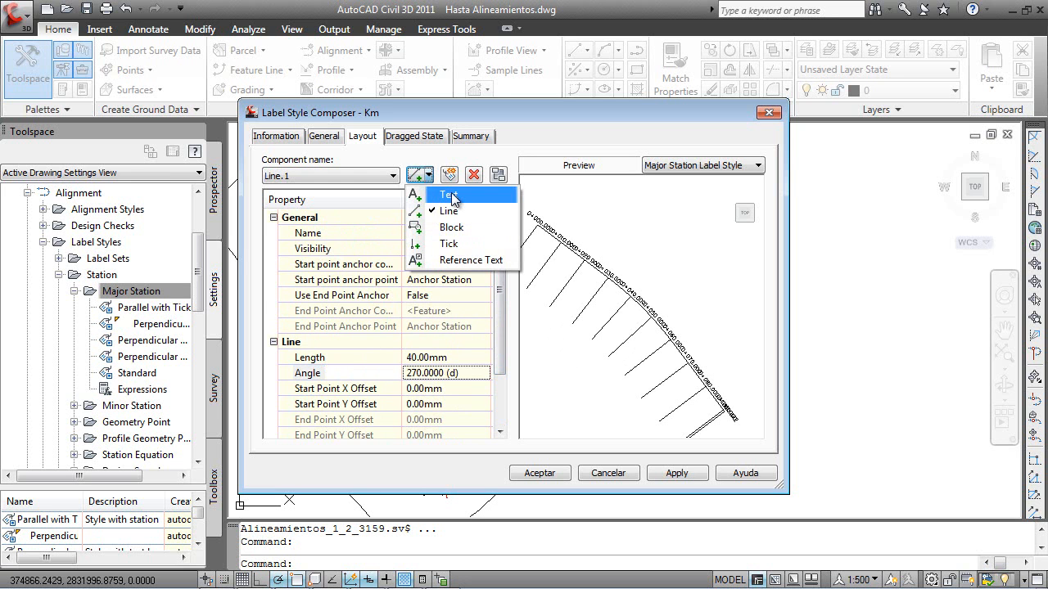
click(453, 197)
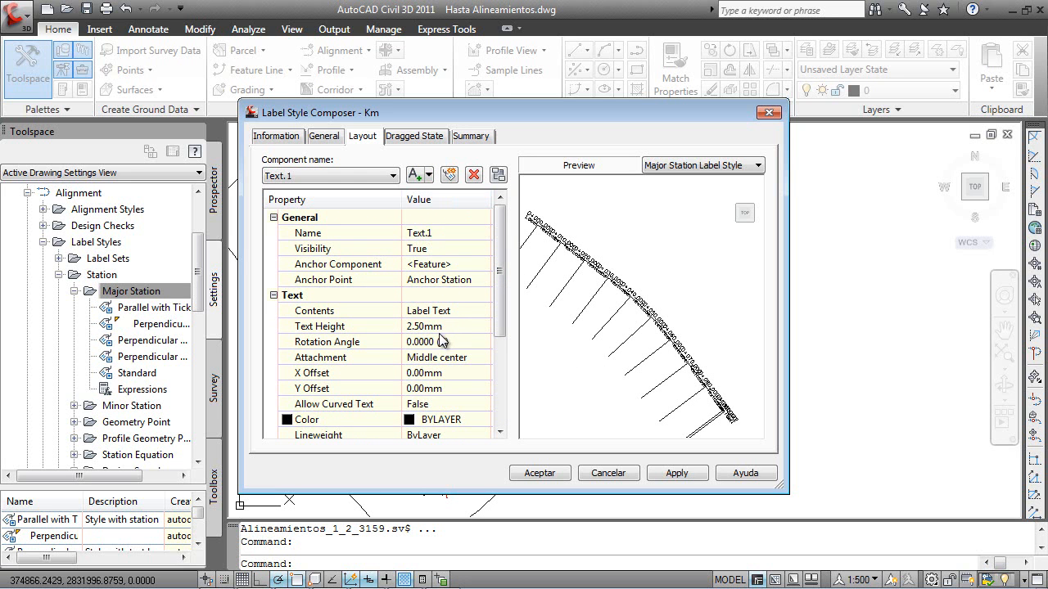
click(442, 326)
text(5)
key(Return)
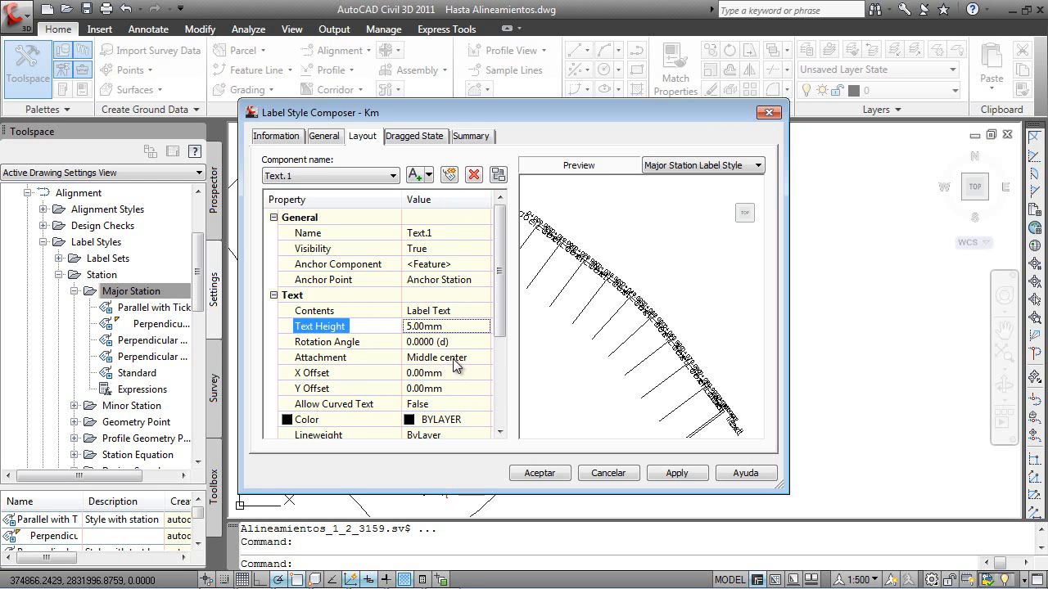
click(443, 389)
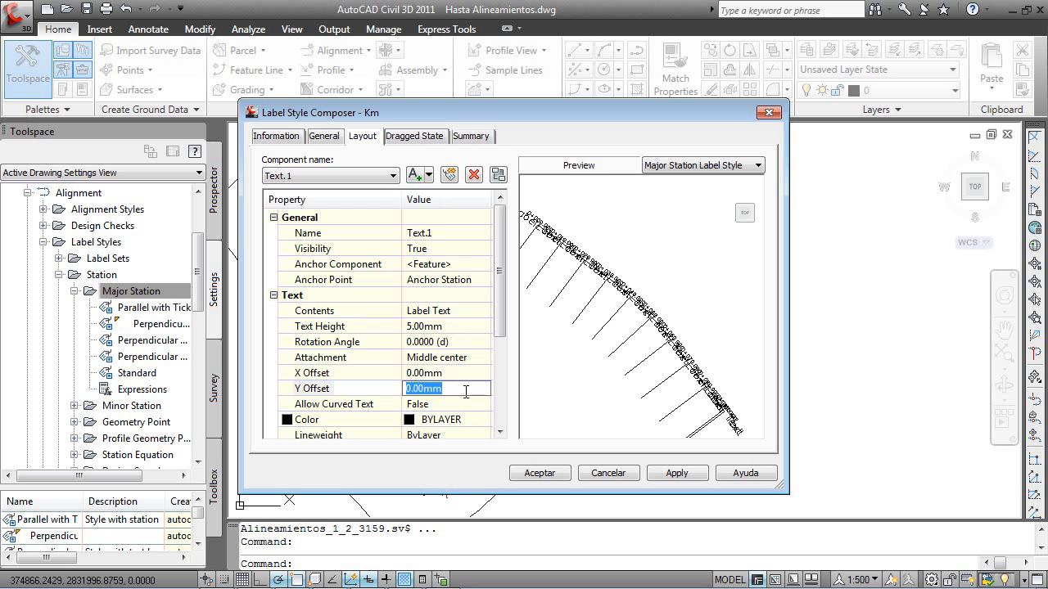
text(-50)
key(Return)
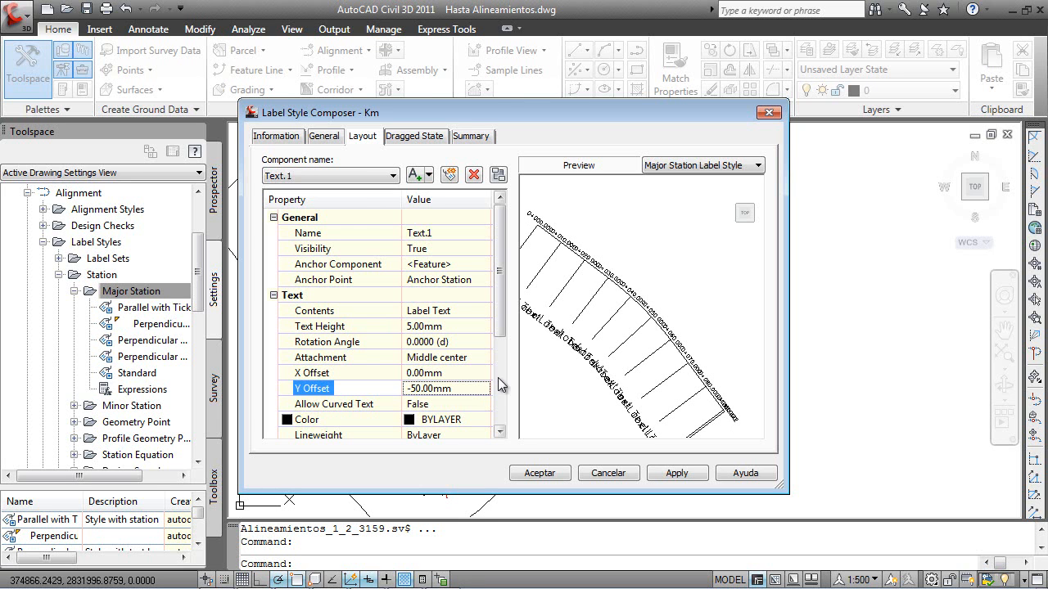
Step: Replace the new text component's default contents with the Station Value property, using the output option left of station character
click(458, 313)
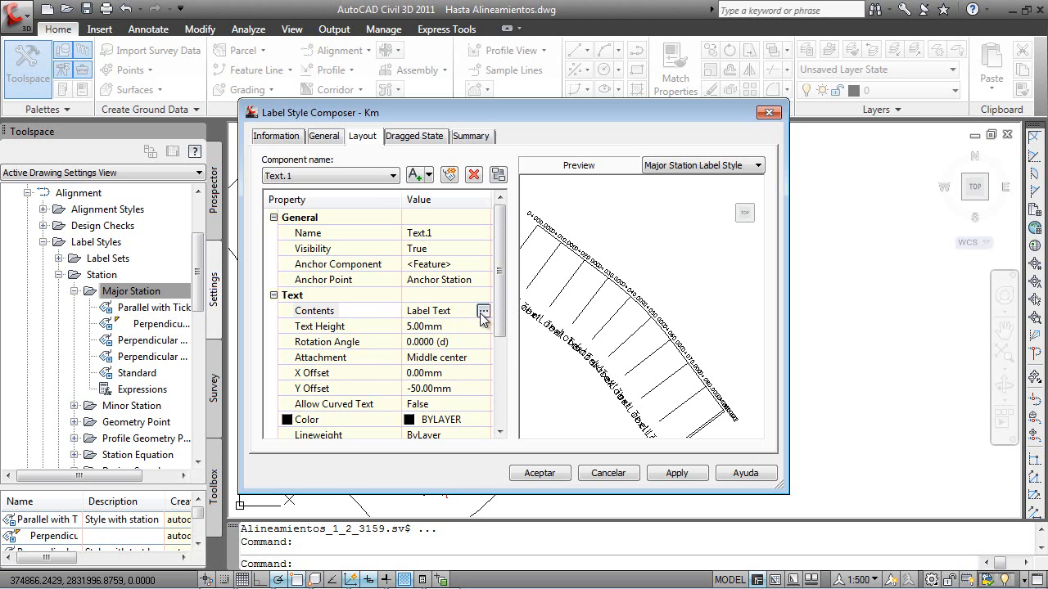
click(483, 312)
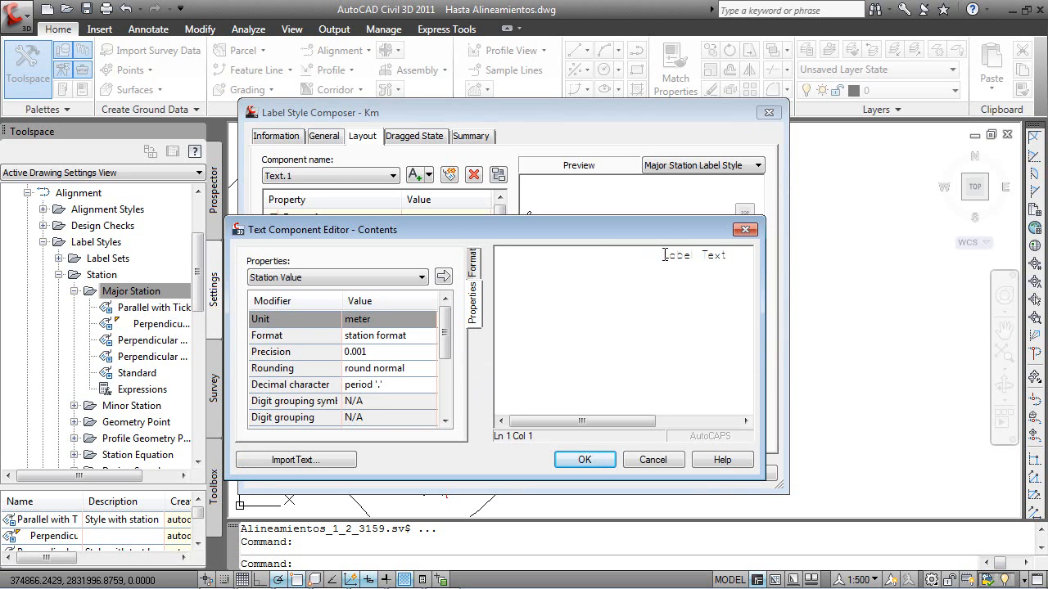
drag(734, 257, 644, 256)
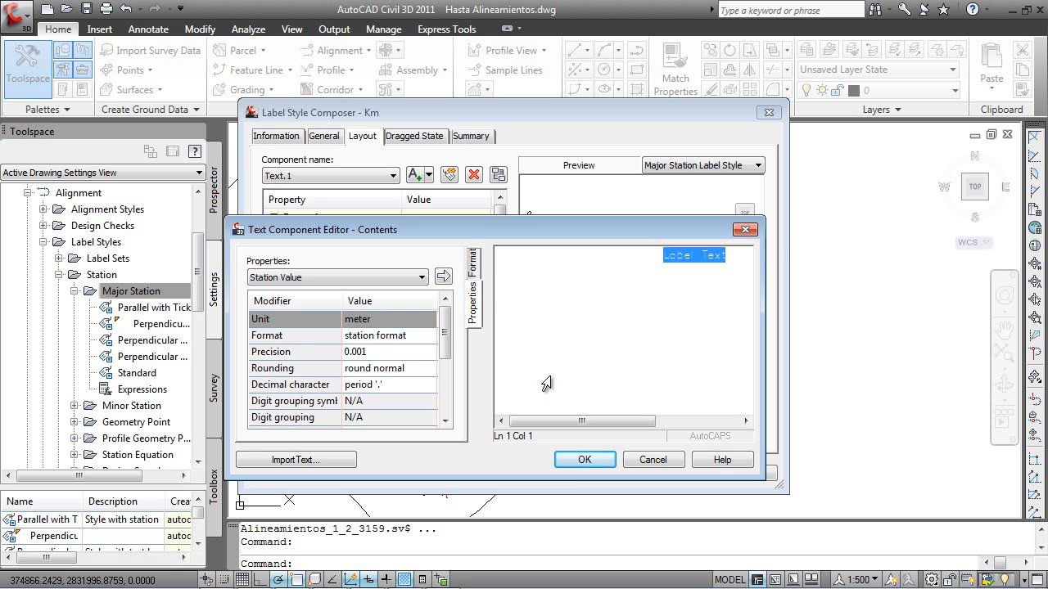
drag(448, 331, 448, 384)
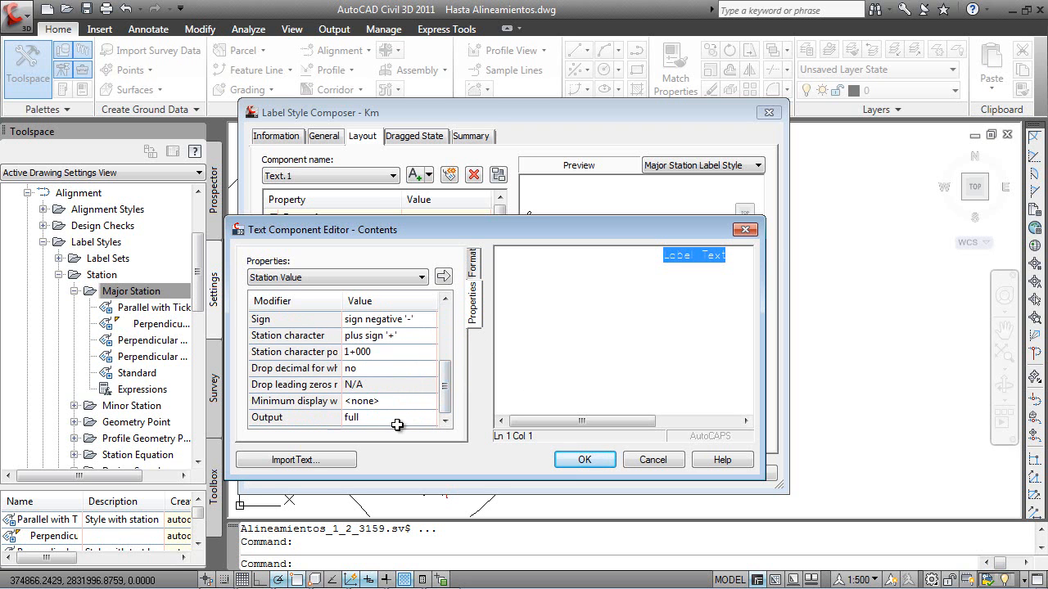
click(396, 419)
click(421, 418)
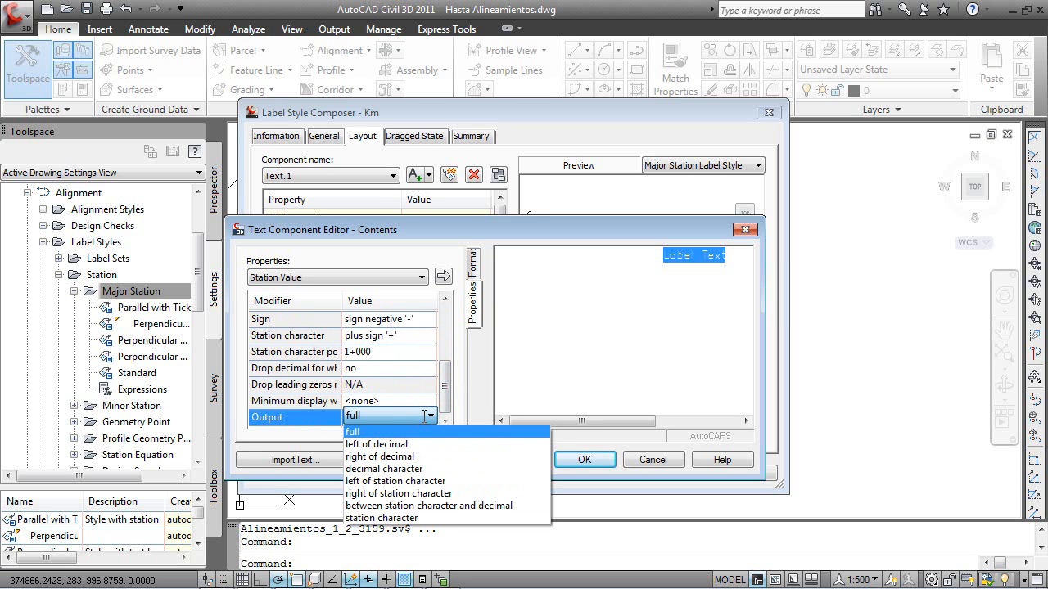
click(373, 481)
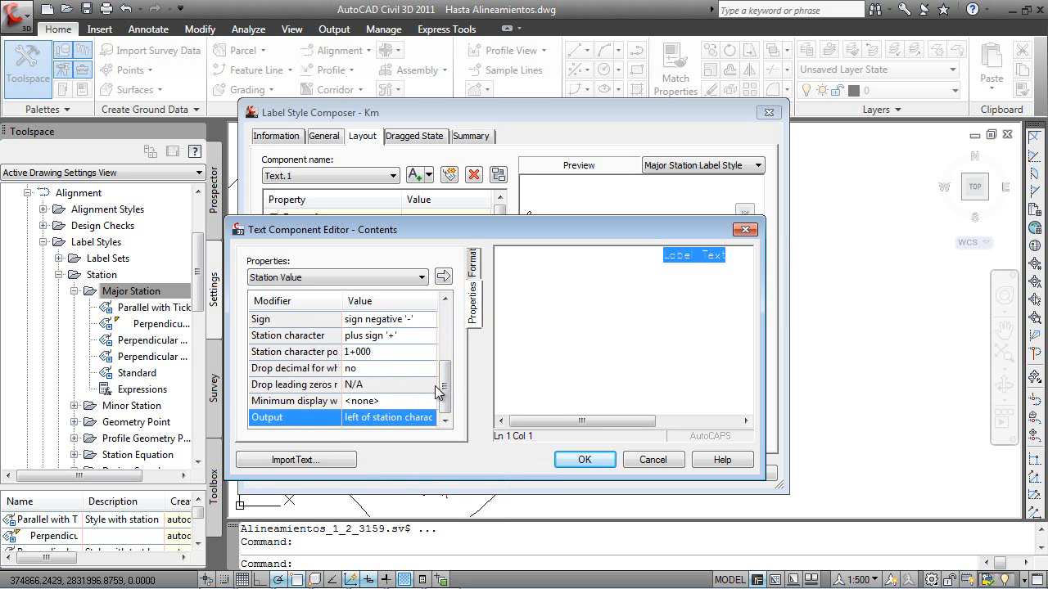
drag(436, 385, 460, 333)
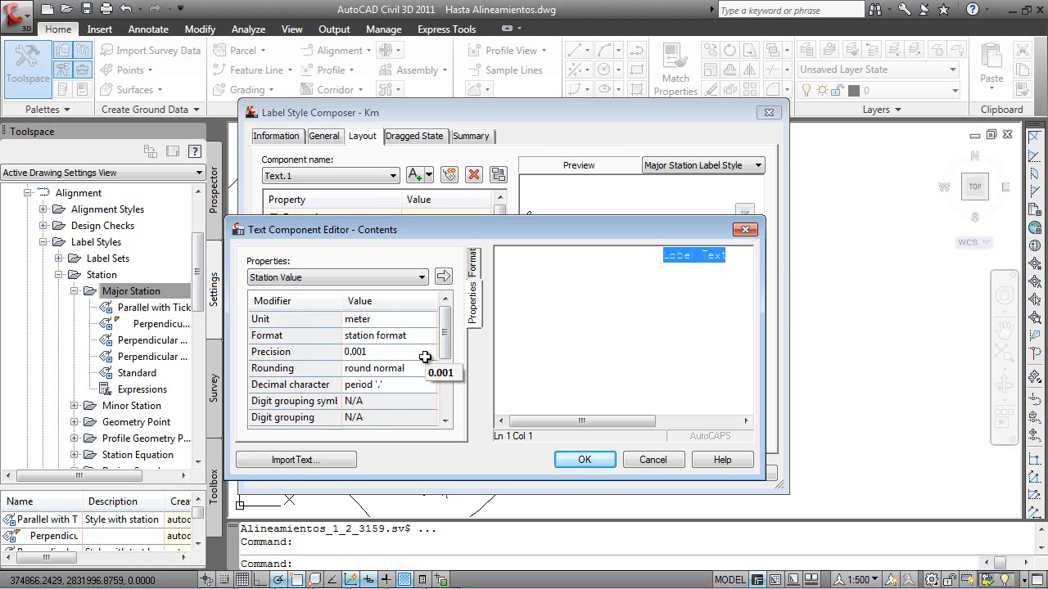
click(443, 279)
Step: Prefix the Station Value field with Km and accept the text component's contents
mouse_move(523, 421)
mouse_down()
mouse_move(579, 421)
mouse_move(532, 420)
mouse_up()
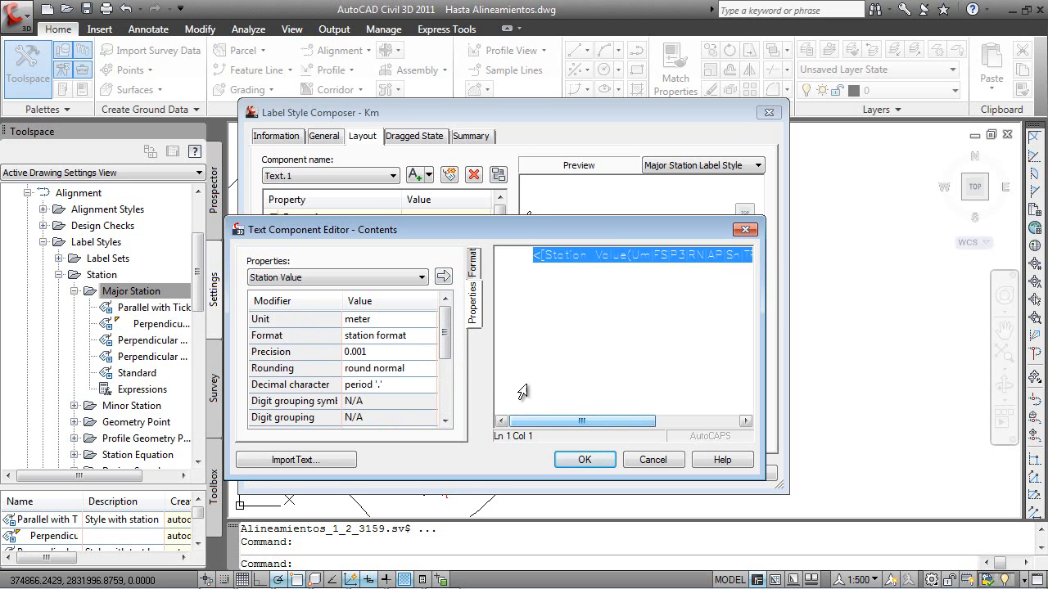
click(534, 258)
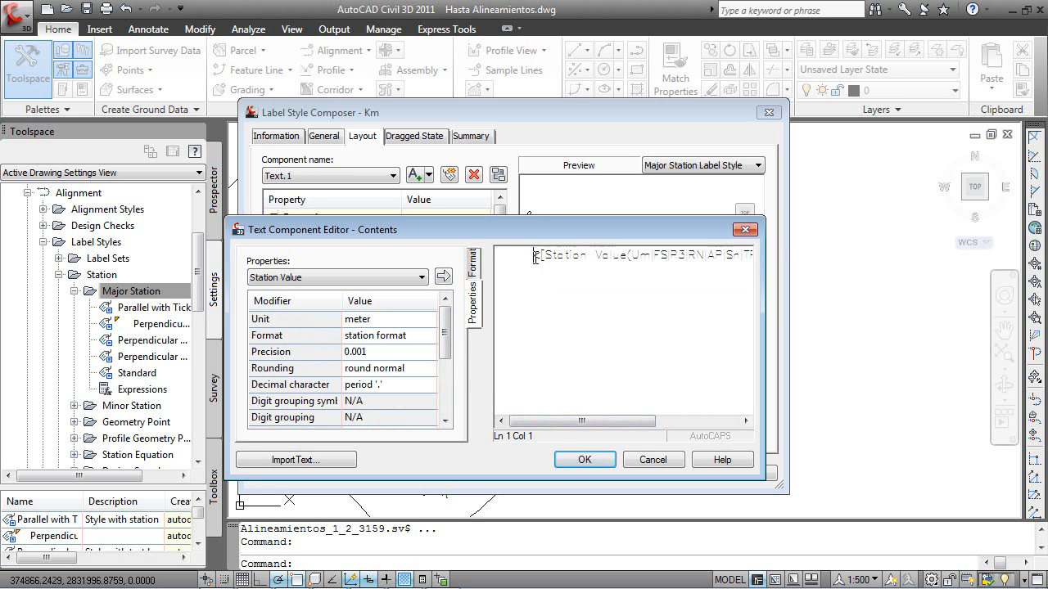
text(Km)
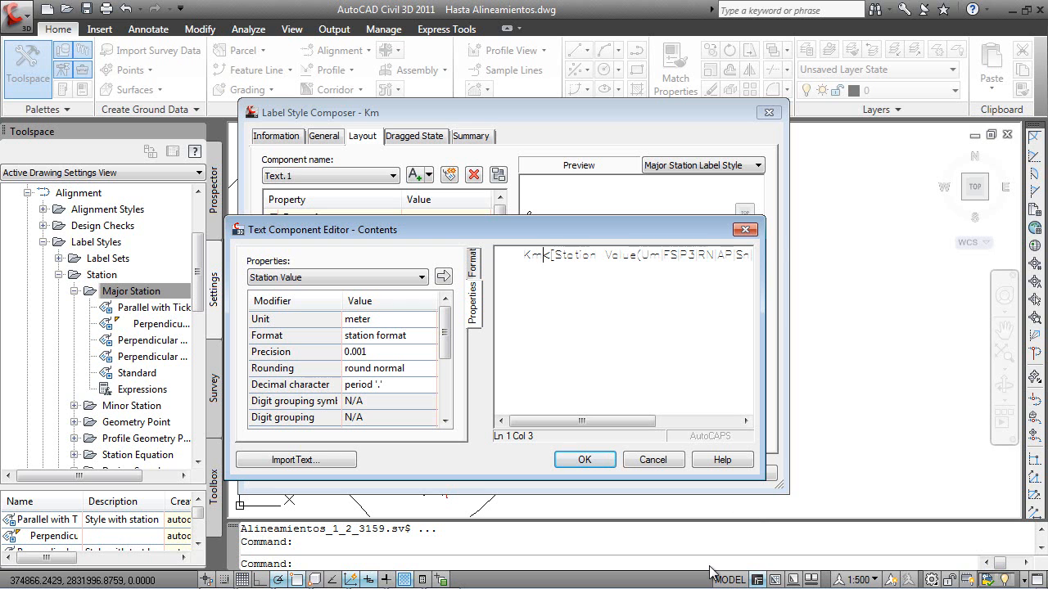
click(584, 460)
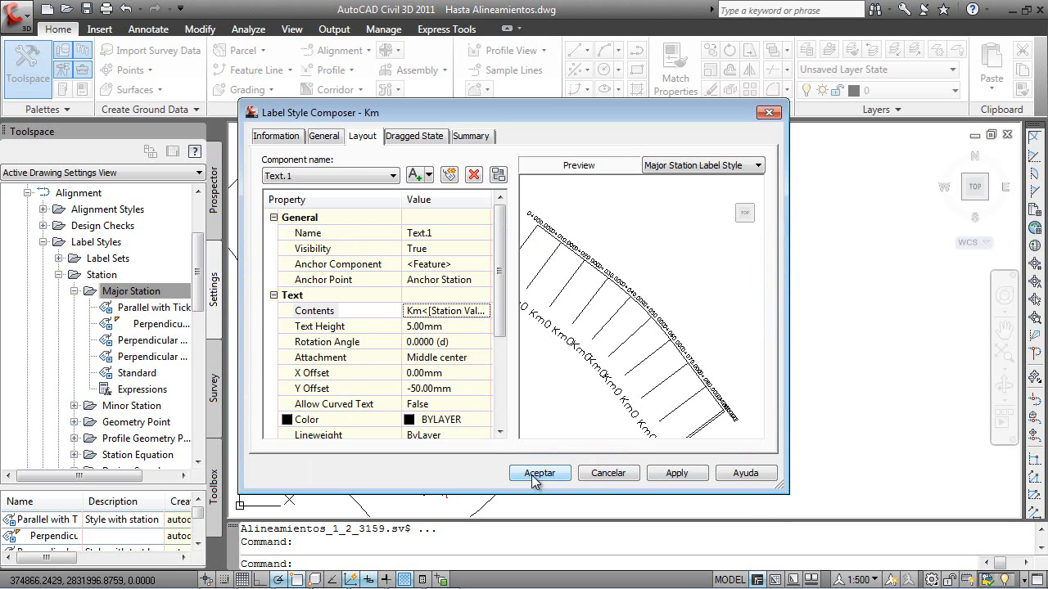
Step: Add a block component to the Km label style and assign it the Iron Pin block
click(427, 175)
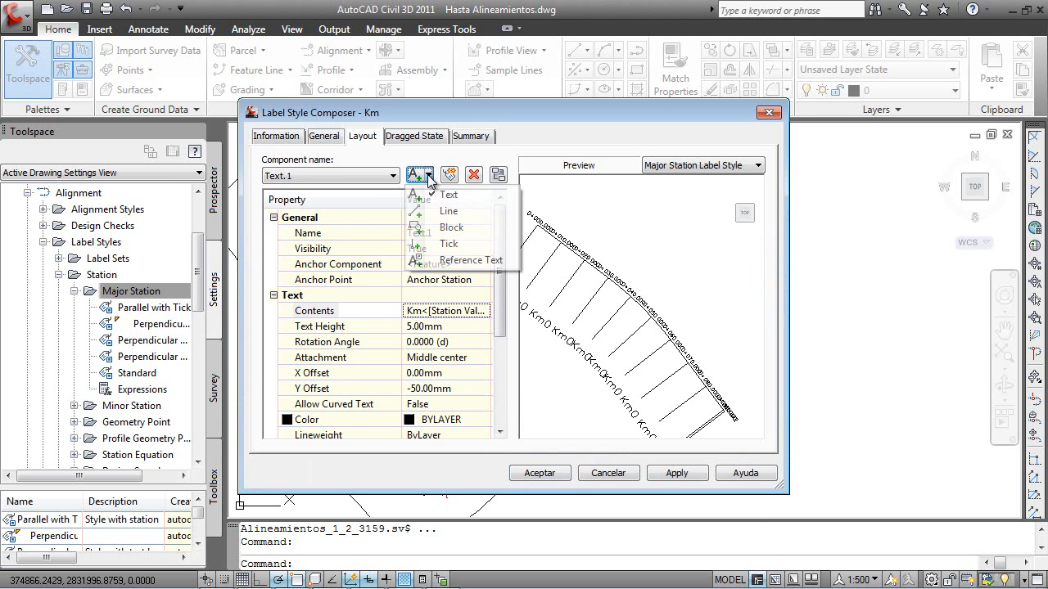
click(445, 228)
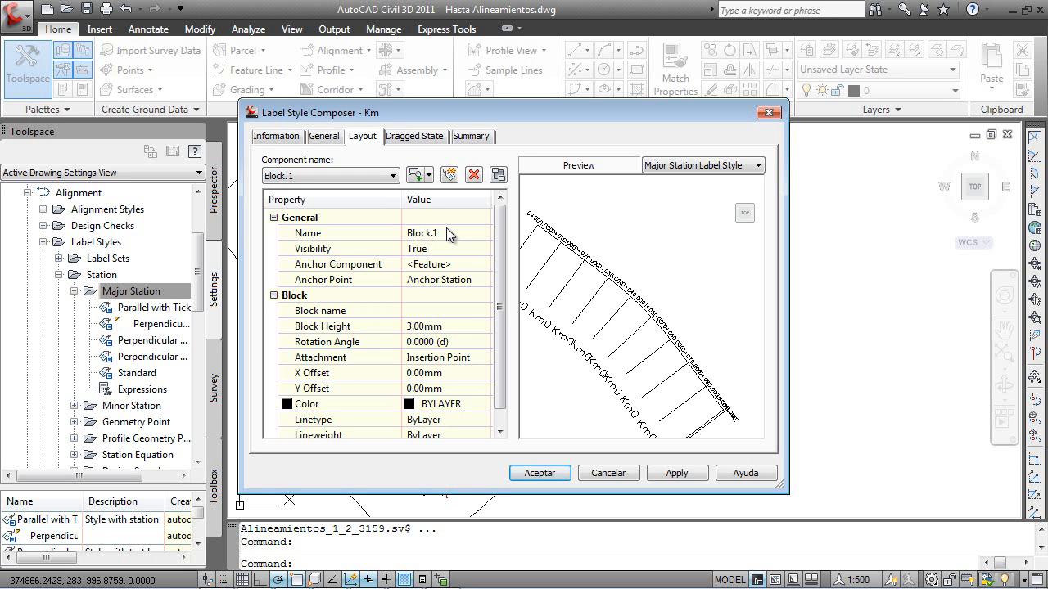
click(445, 310)
click(484, 310)
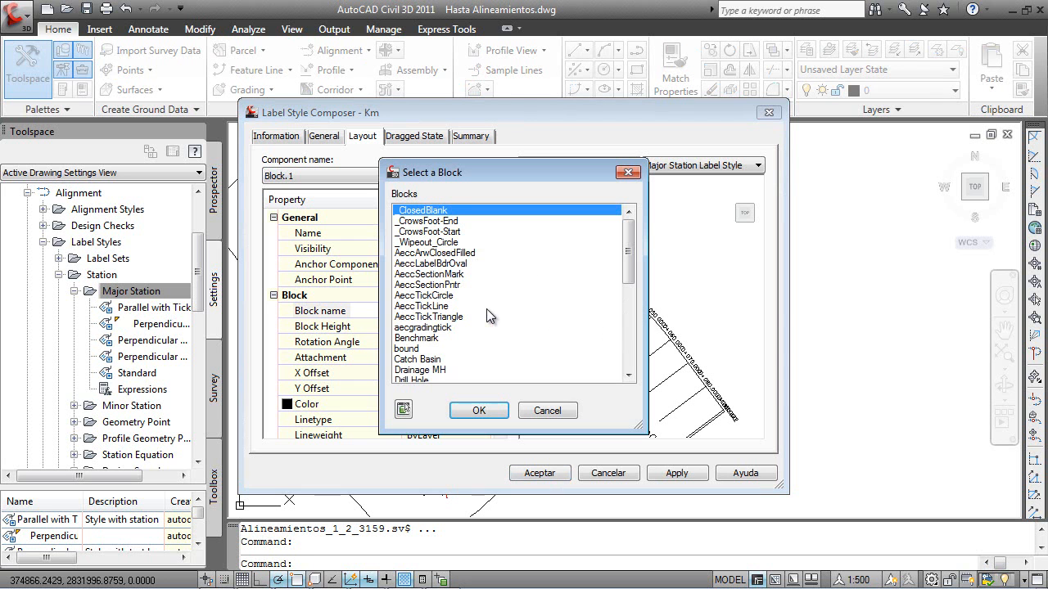
drag(628, 251, 616, 309)
click(426, 295)
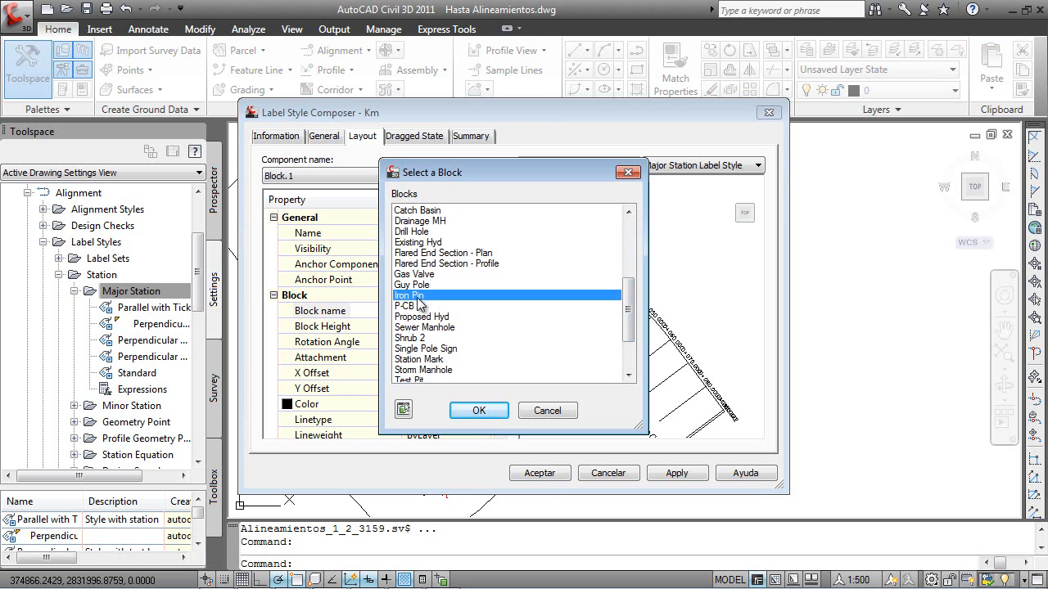
click(490, 411)
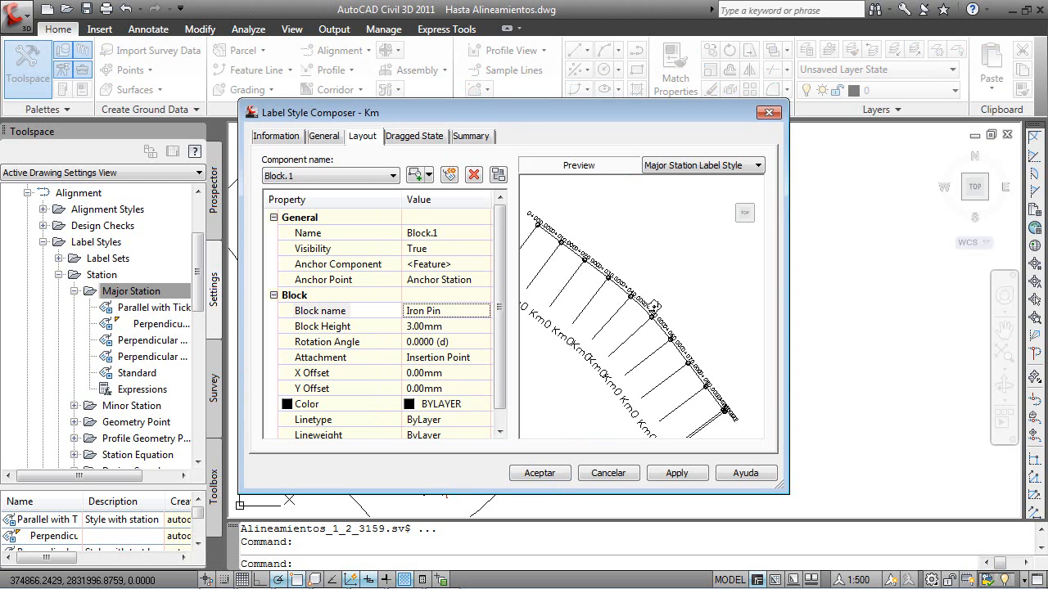
Step: Set the Iron Pin block component's Y offset to -50 mm
click(455, 389)
text(-)
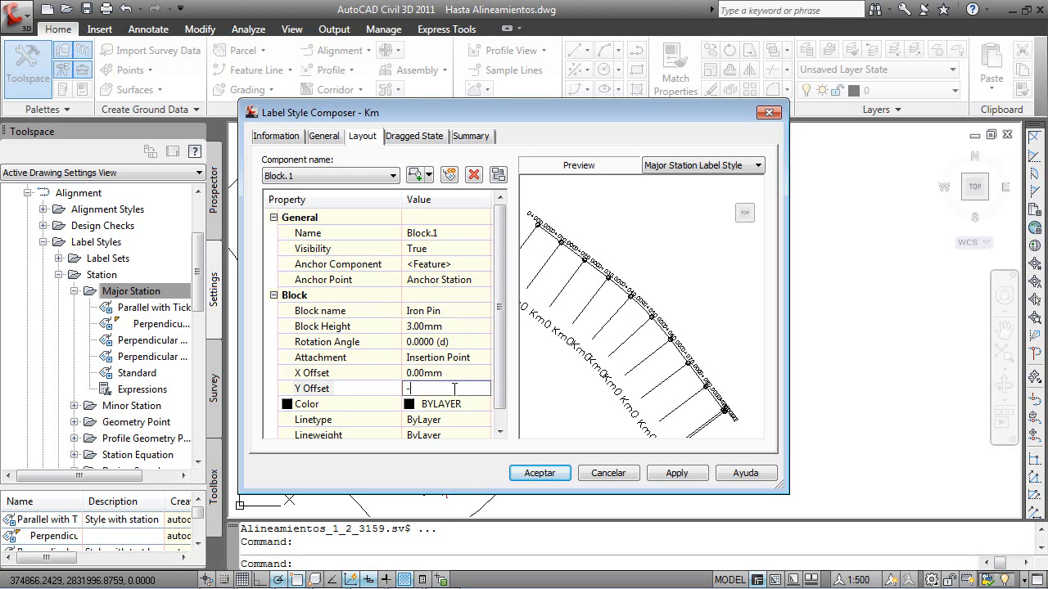
key(Return)
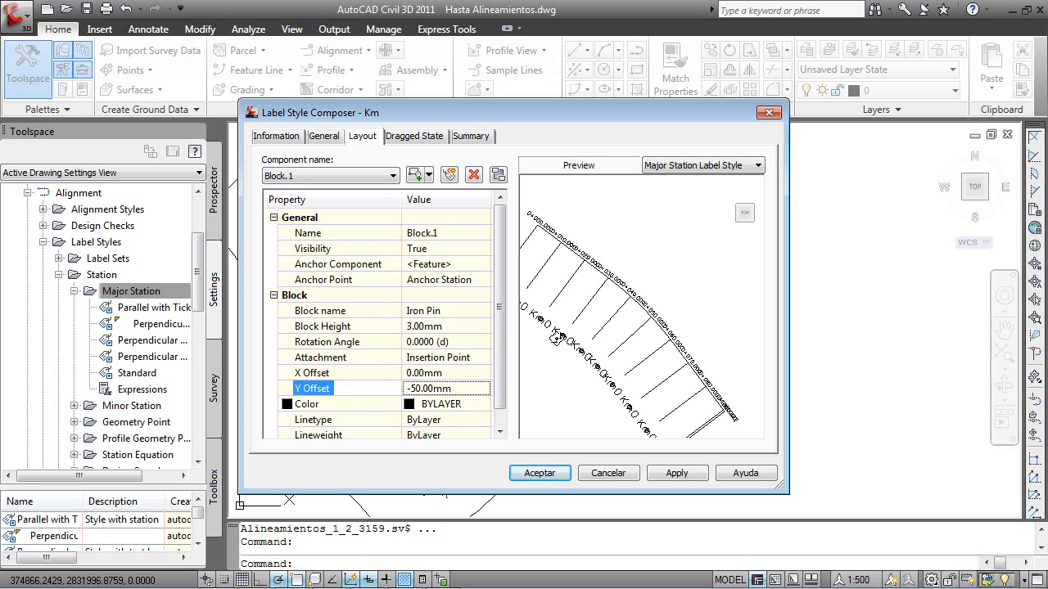
click(556, 338)
scroll(565, 344, up, 3)
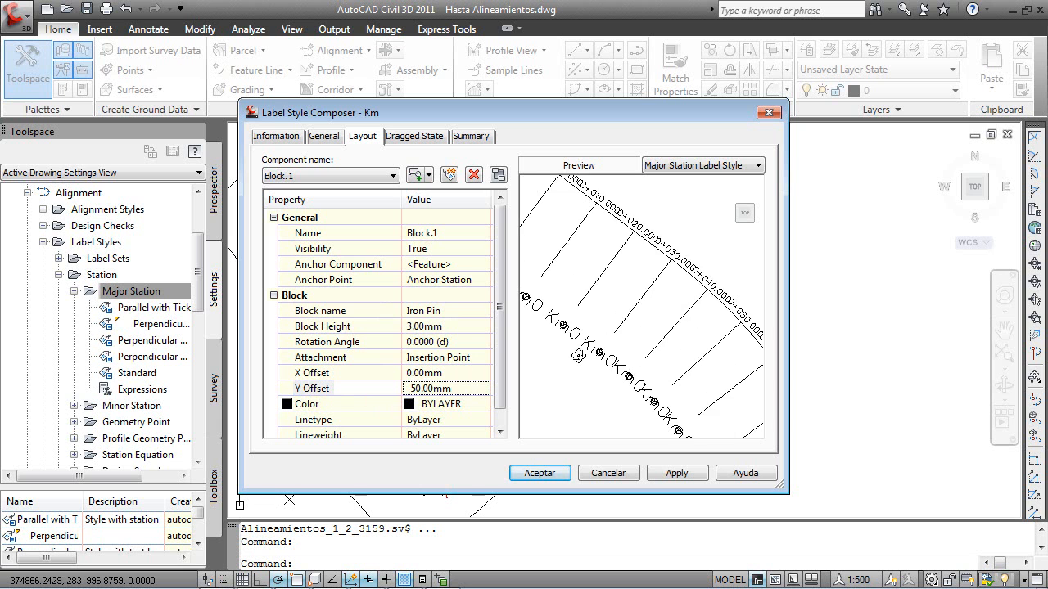
scroll(648, 311, up, 2)
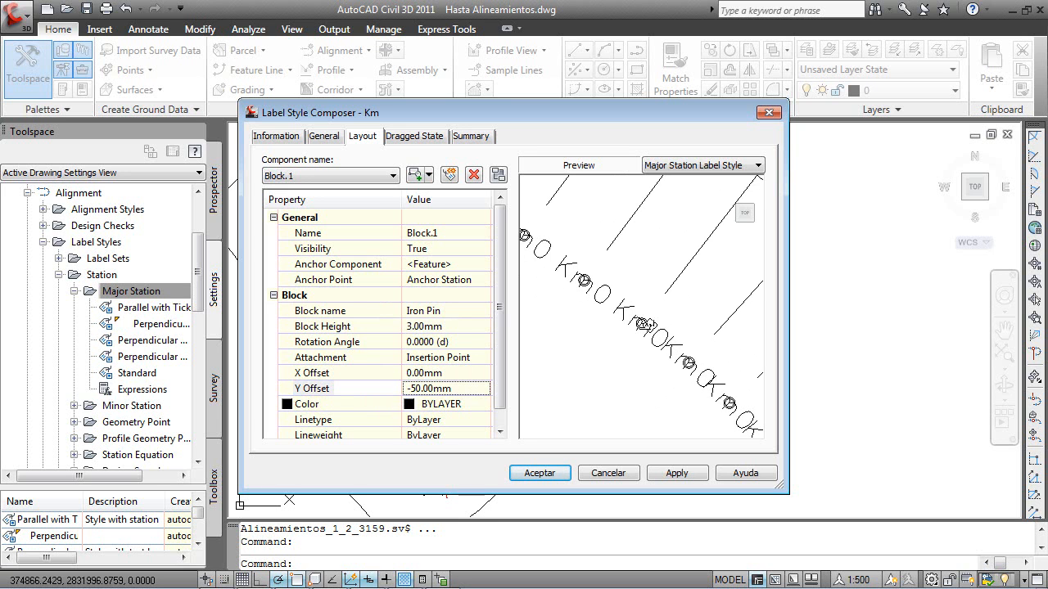
Step: Enlarge the Iron Pin block component to a block height of 15 mm
click(433, 388)
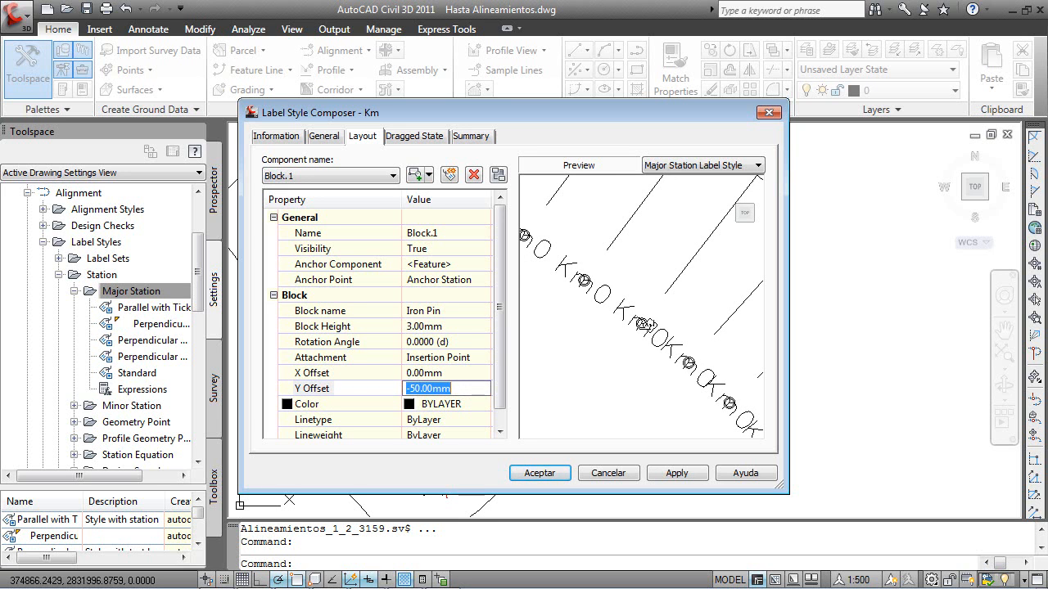
click(453, 326)
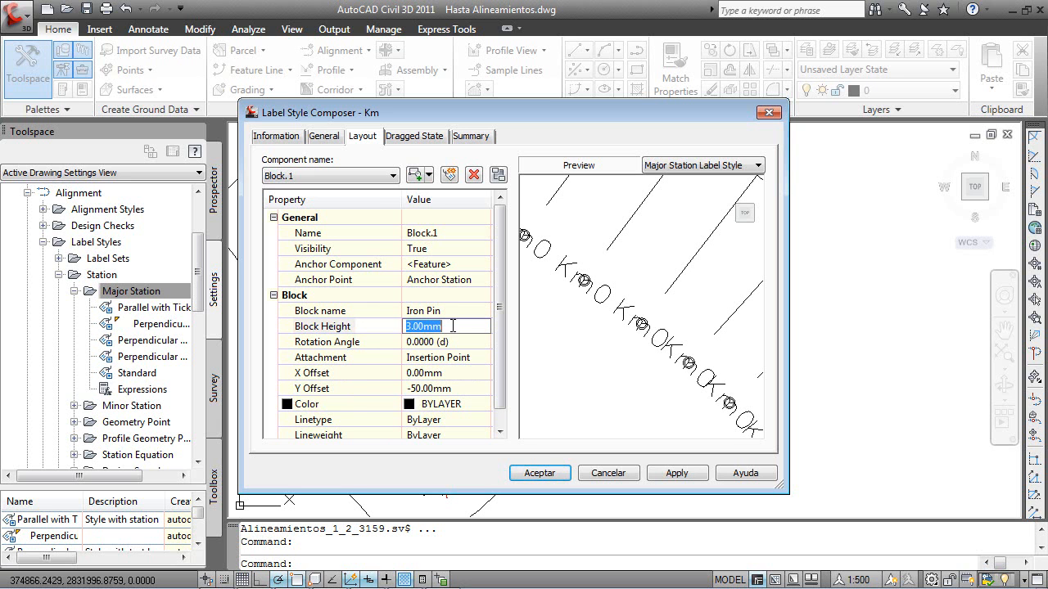
text(15)
key(Return)
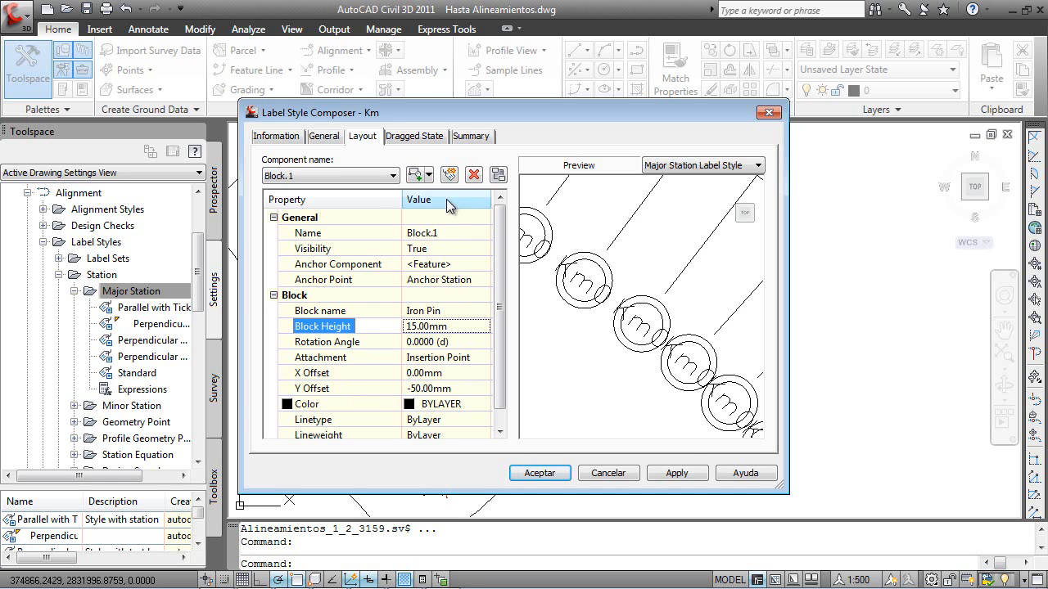
Step: Switch to the Text.1 component and try text heights of 0.4 mm and 4 mm to fit the Km text inside the circle
click(394, 176)
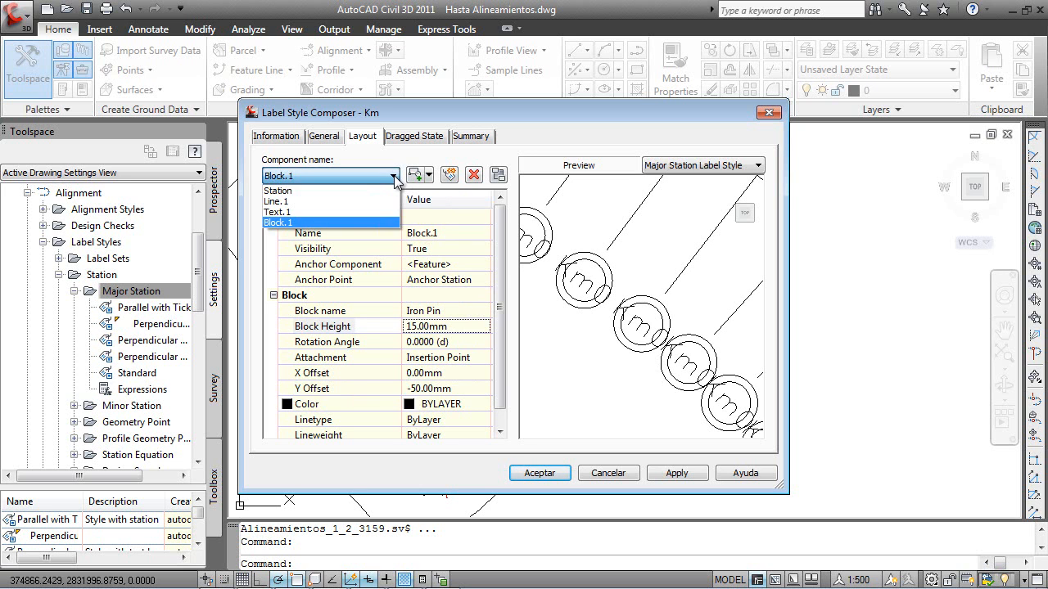
click(361, 211)
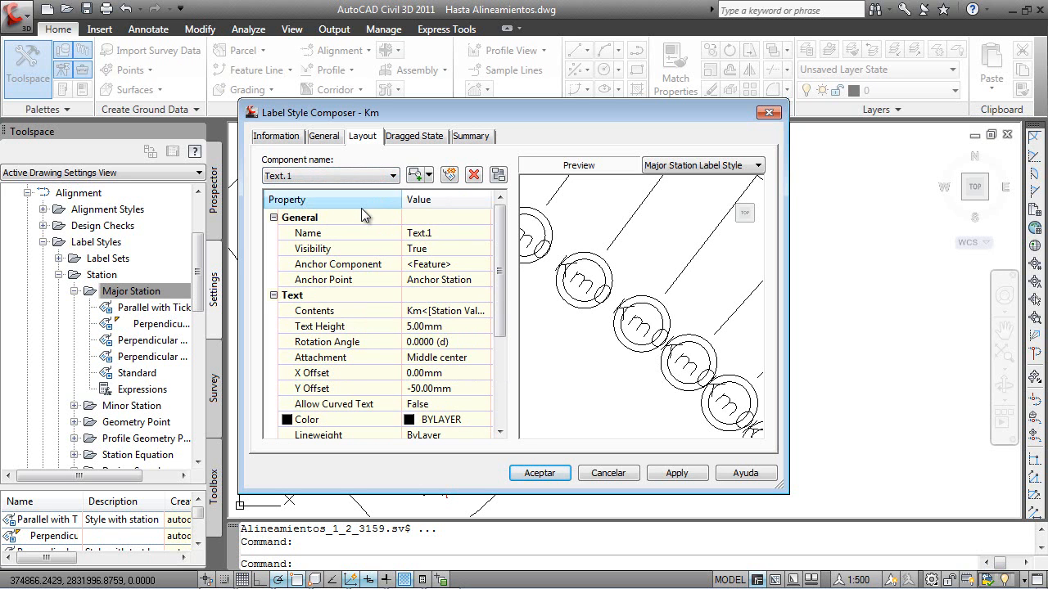
click(440, 325)
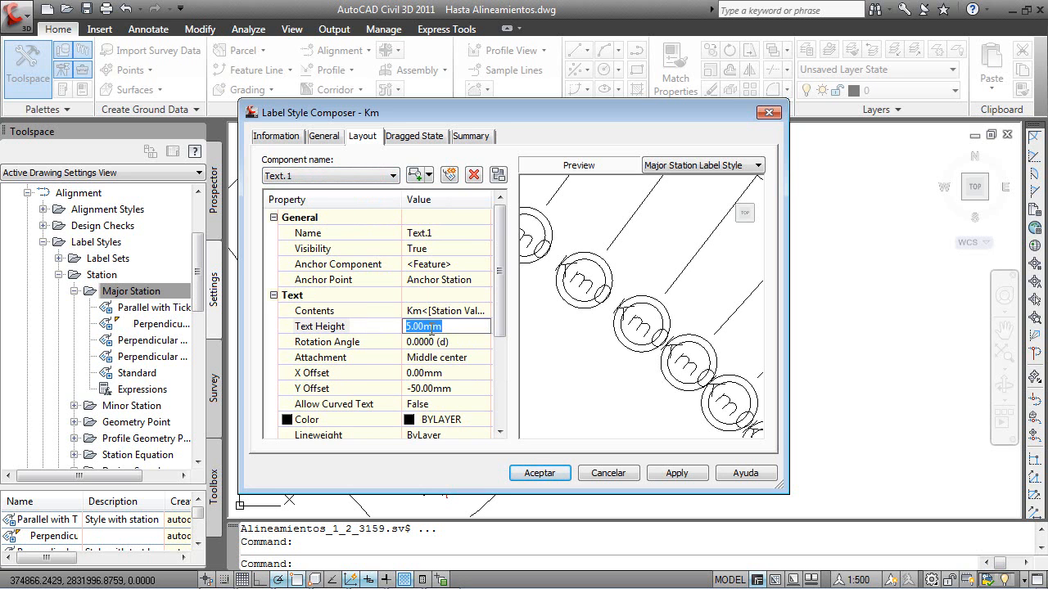
text(.4)
key(Return)
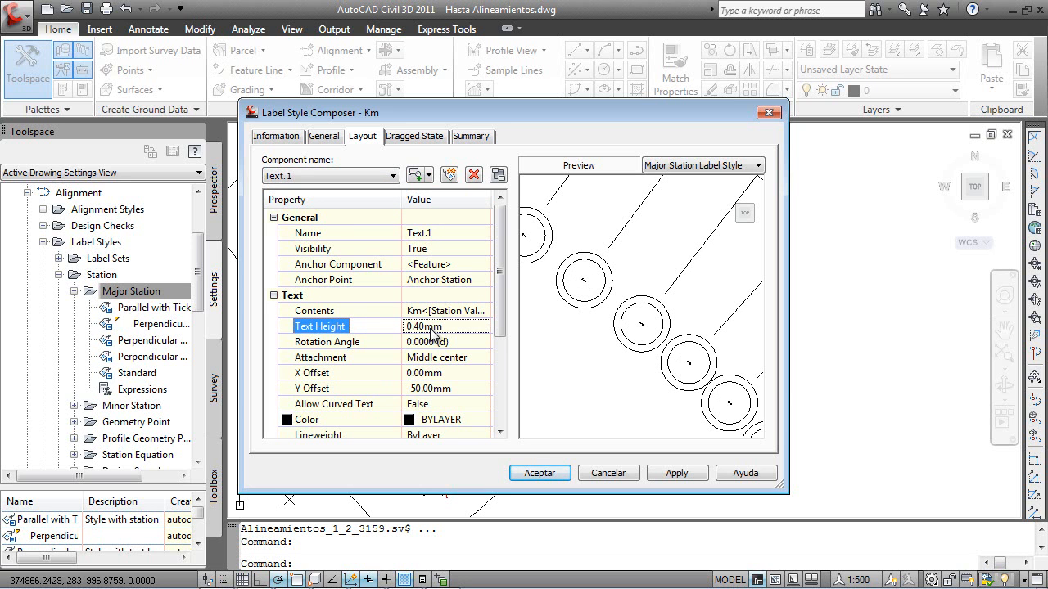
click(434, 331)
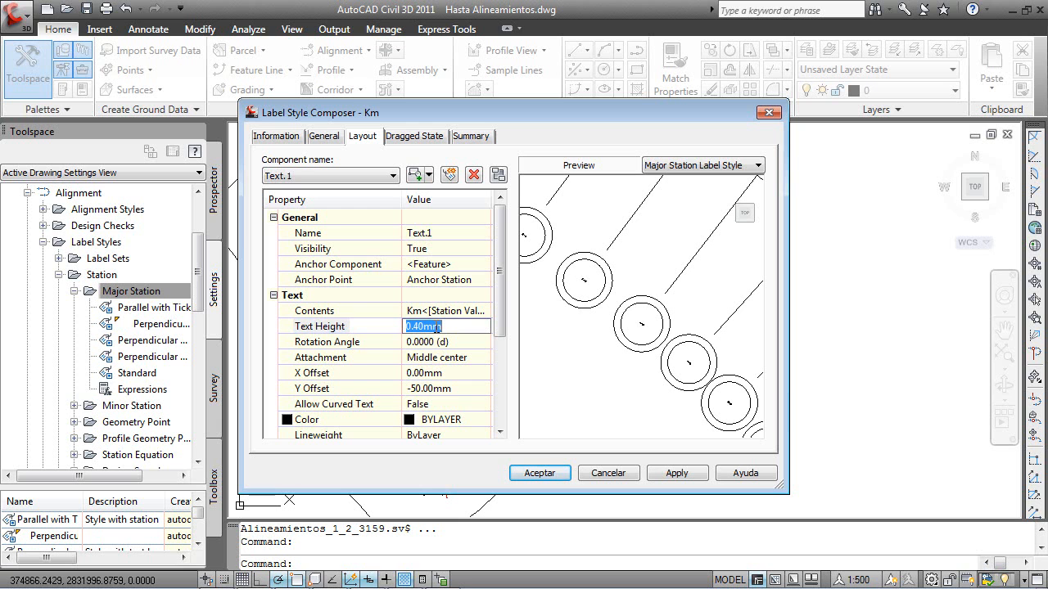
text(4)
key(Return)
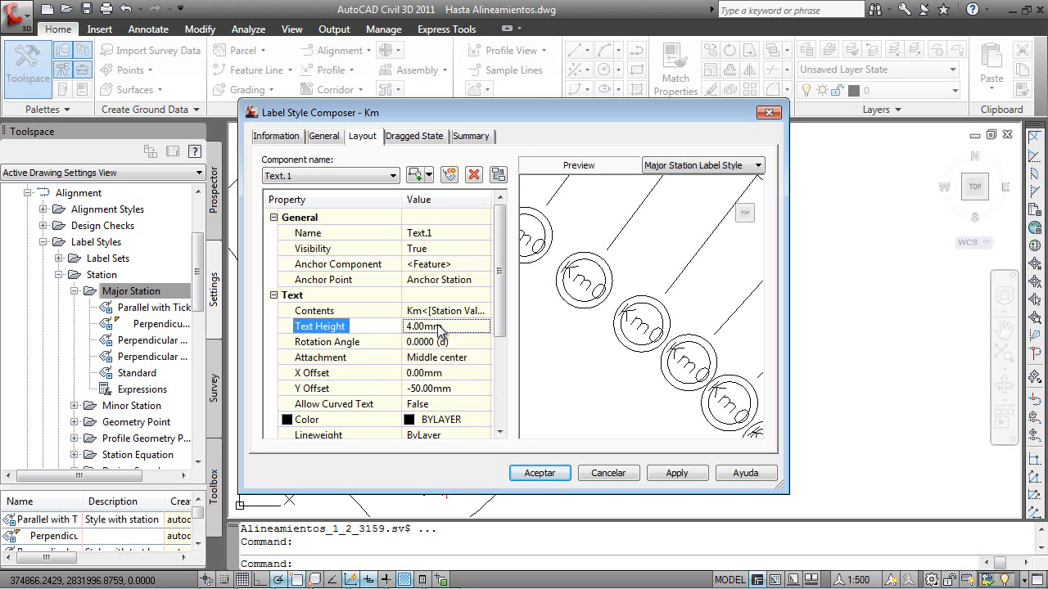
Step: Set the Text.1 component's text height to 3 mm and accept the Km label style
click(440, 329)
text(3)
key(Return)
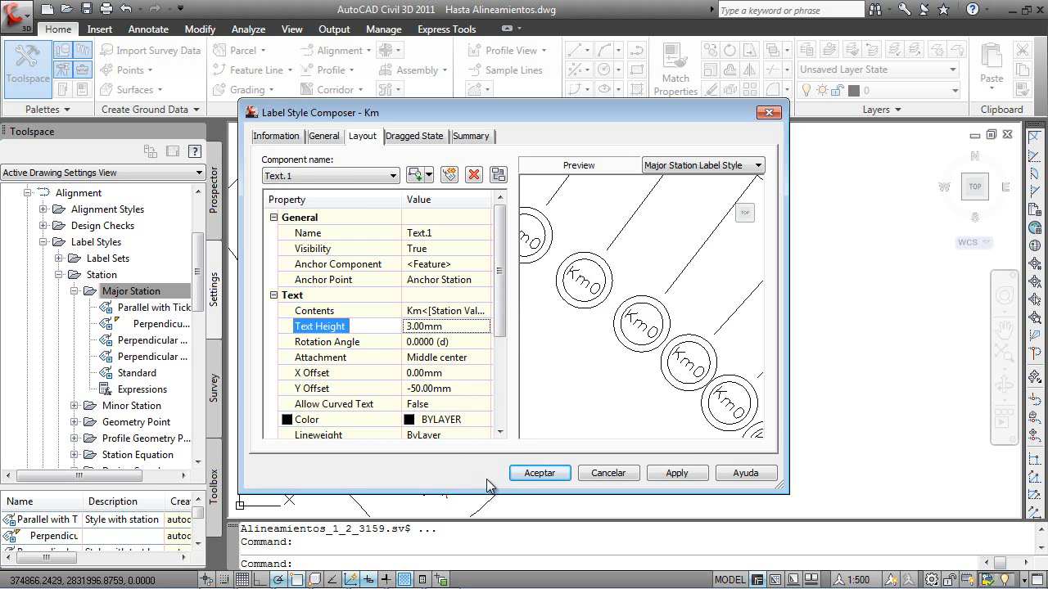
click(532, 475)
Step: Select the alignment's station labels in the drawing and open the alignment labels for editing
scroll(373, 321, up, 6)
scroll(374, 320, down, 10)
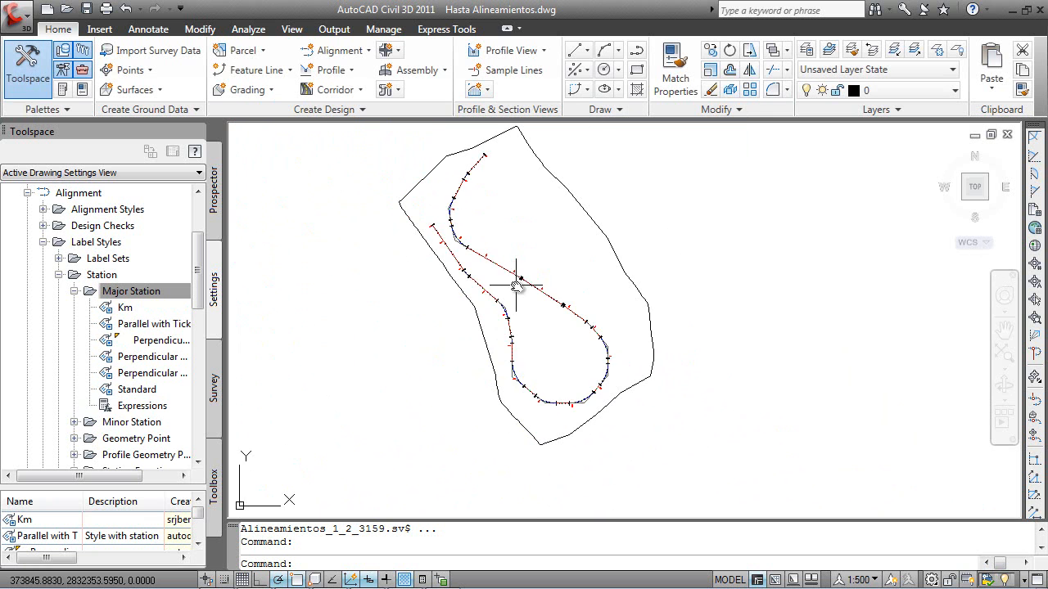
click(504, 270)
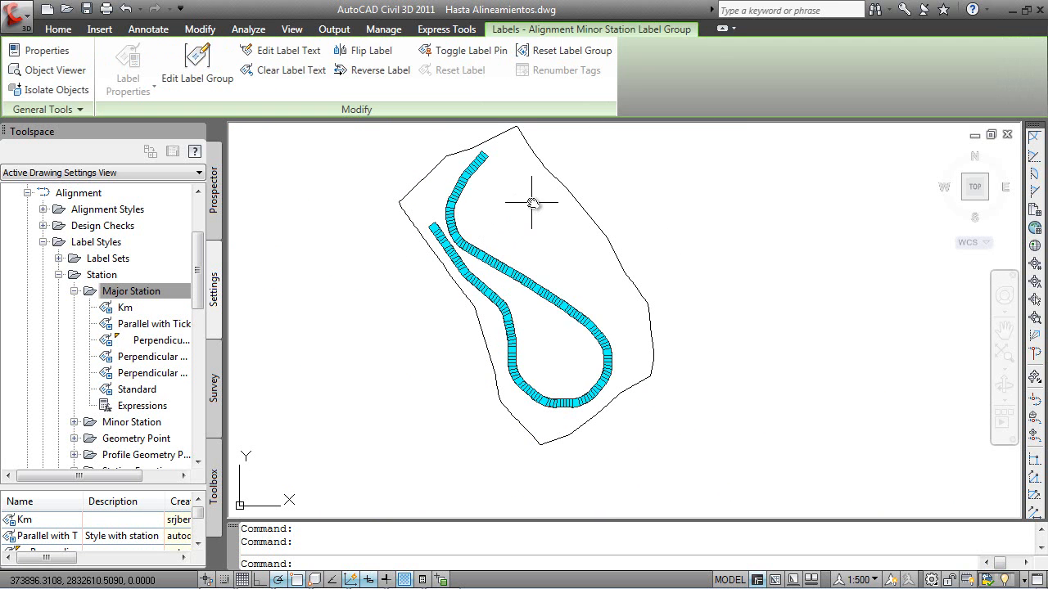
right_click(528, 228)
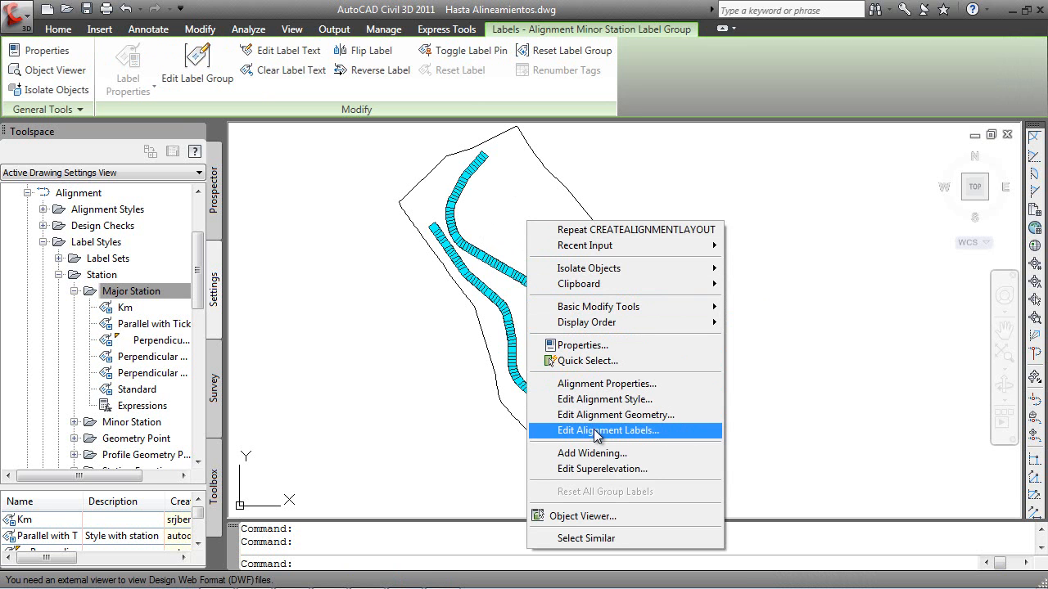
click(596, 432)
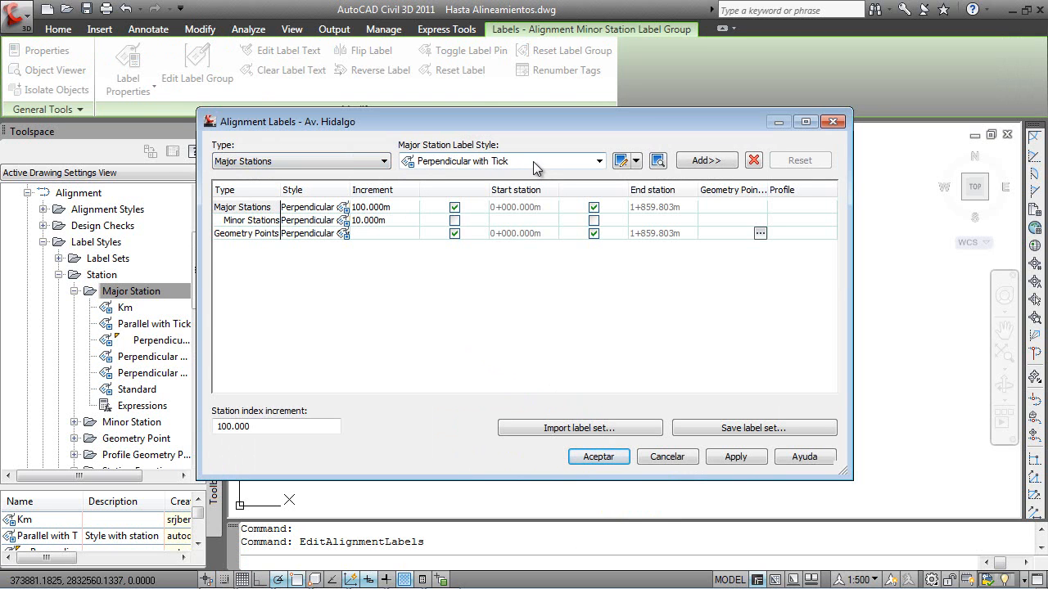
Step: Add a major station label set using the Km style at a 250 m increment and accept the alignment labels
click(599, 162)
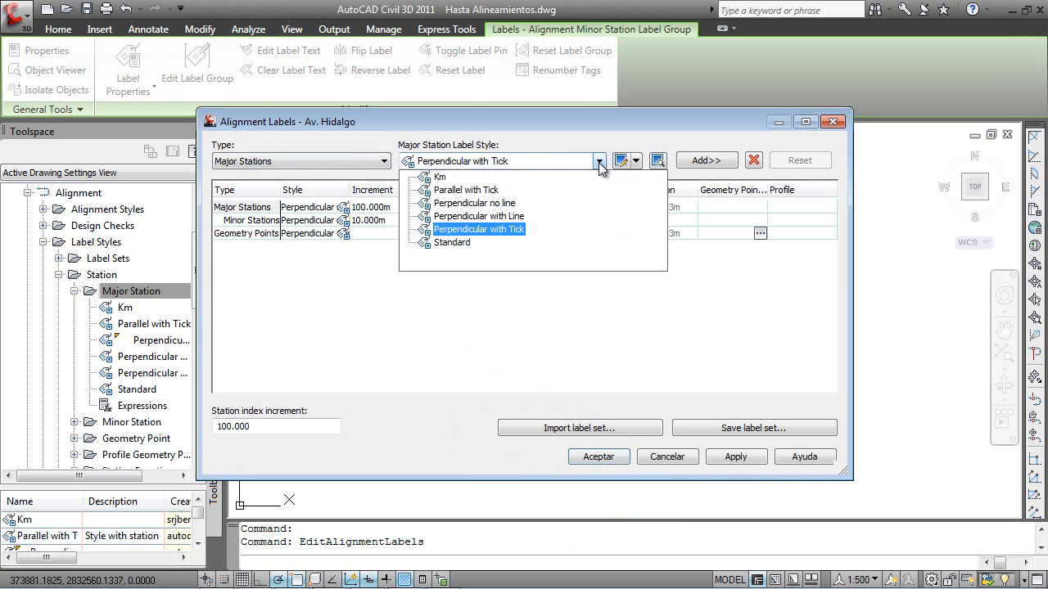
click(439, 179)
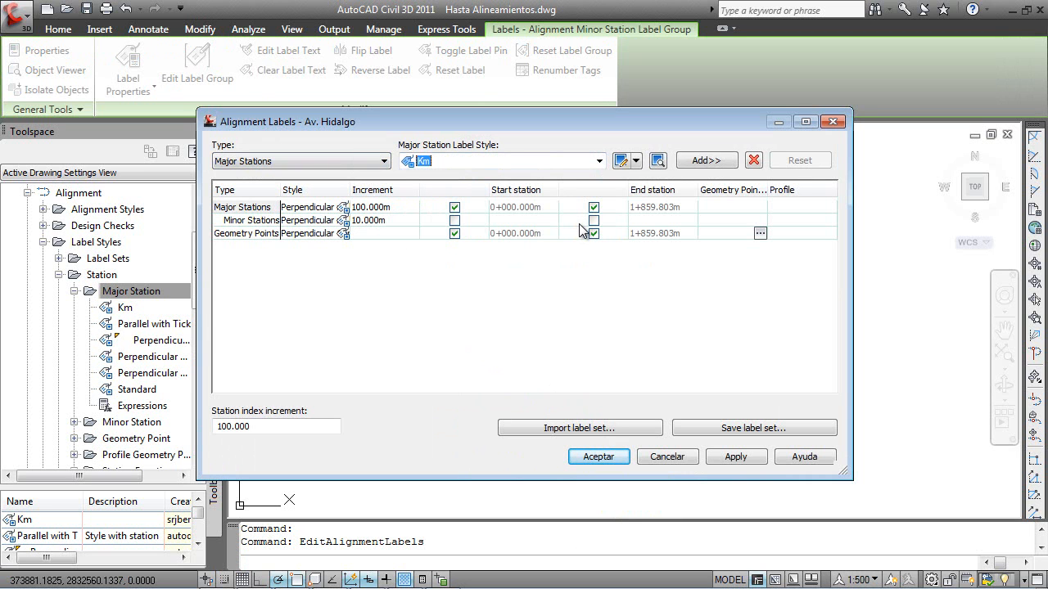
click(706, 160)
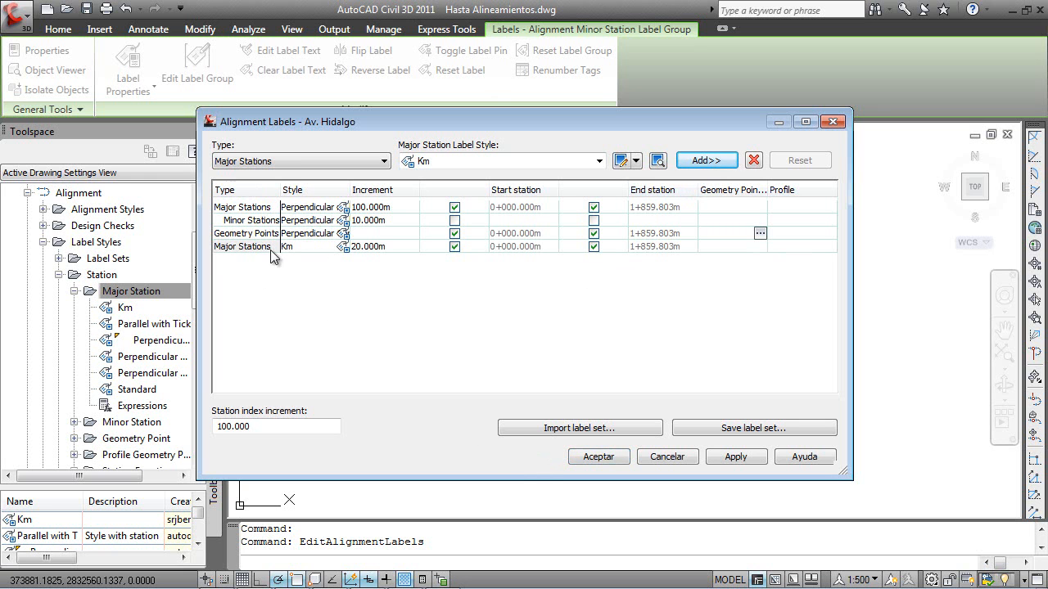
click(365, 246)
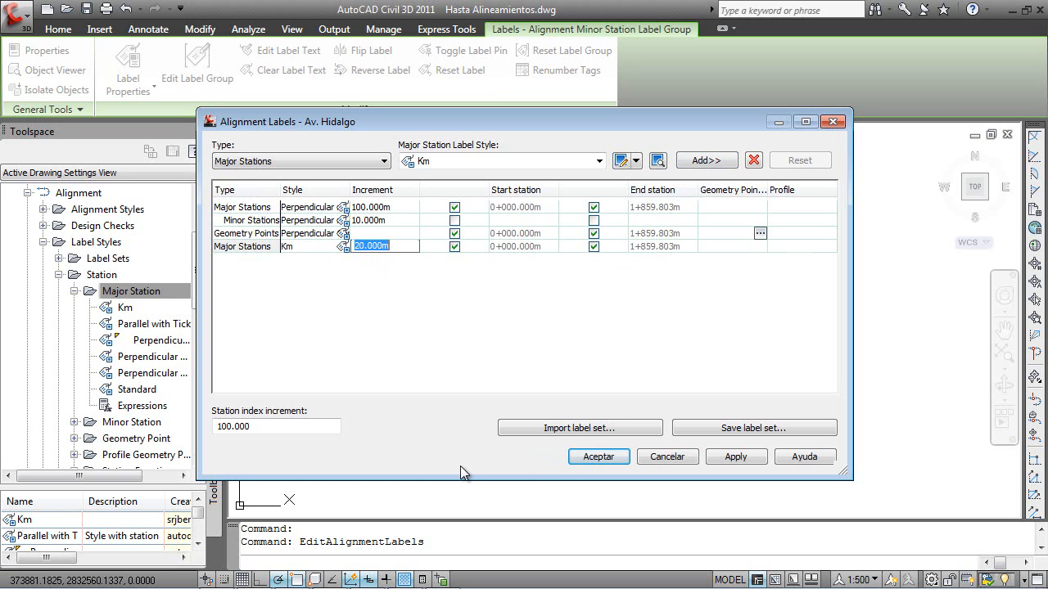
text(250)
key(Return)
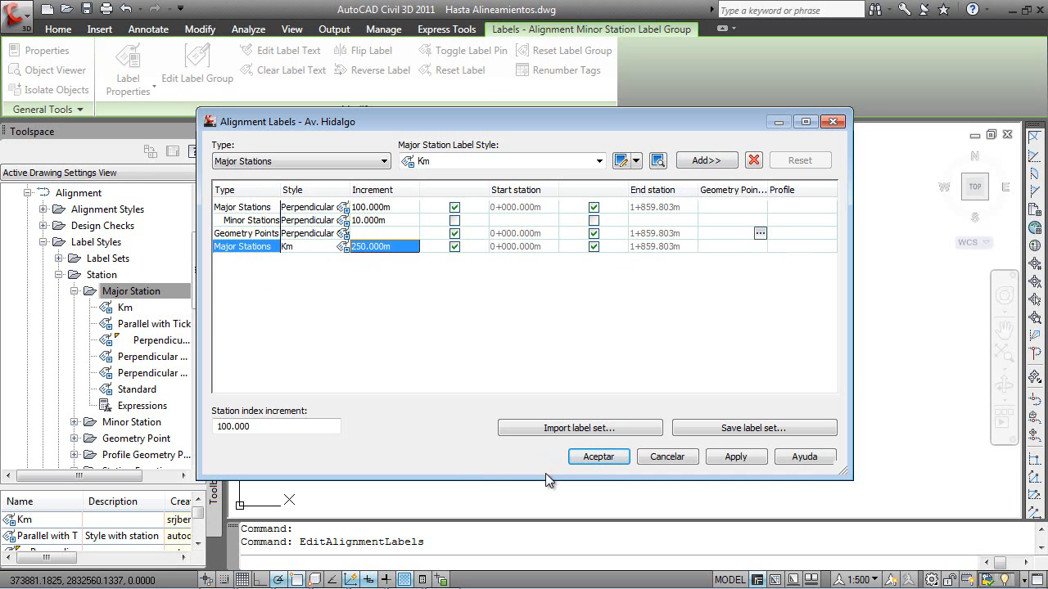
click(600, 457)
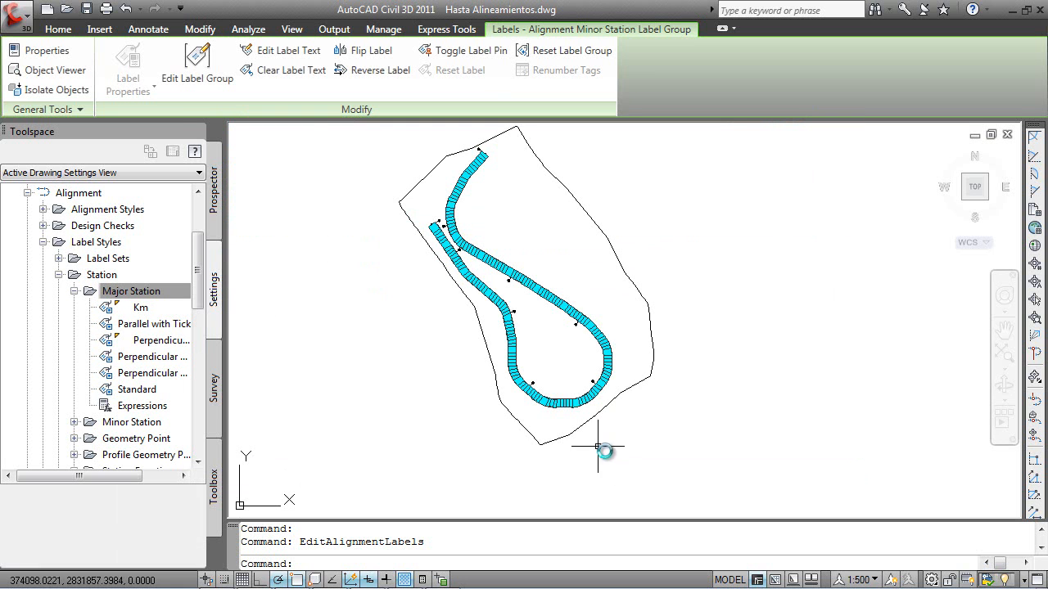
Step: Examine the new Km labels at several stations along the alignment's lower curve
scroll(587, 379, up, 5)
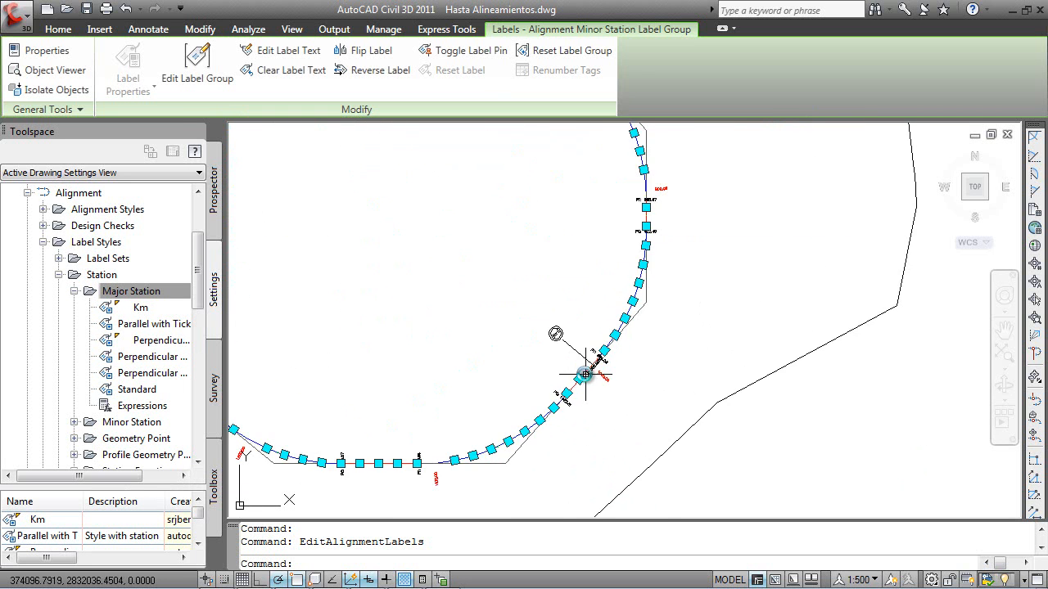
scroll(545, 311, up, 5)
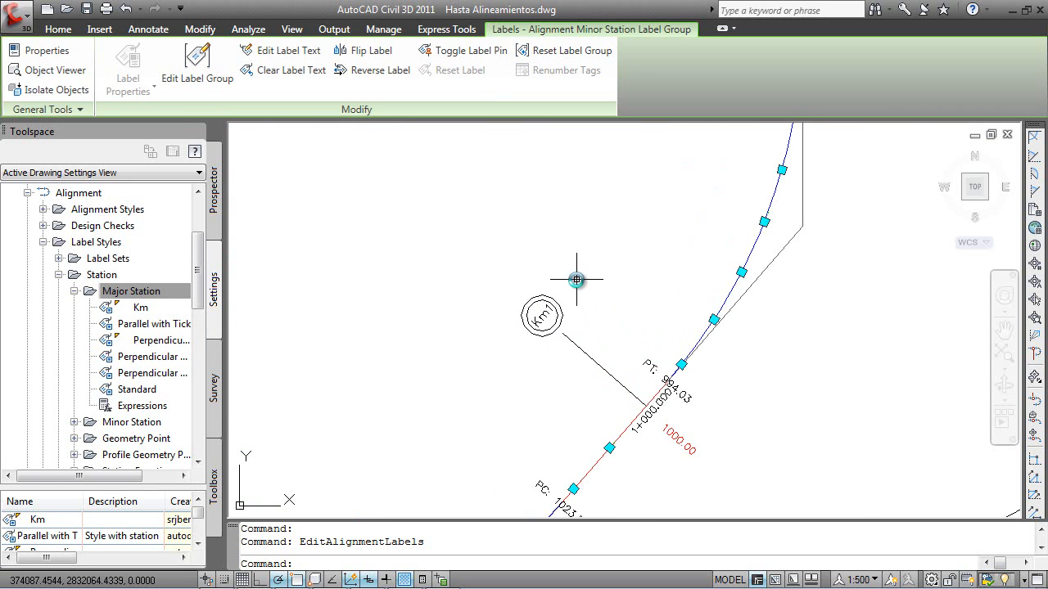
scroll(575, 287, down, 4)
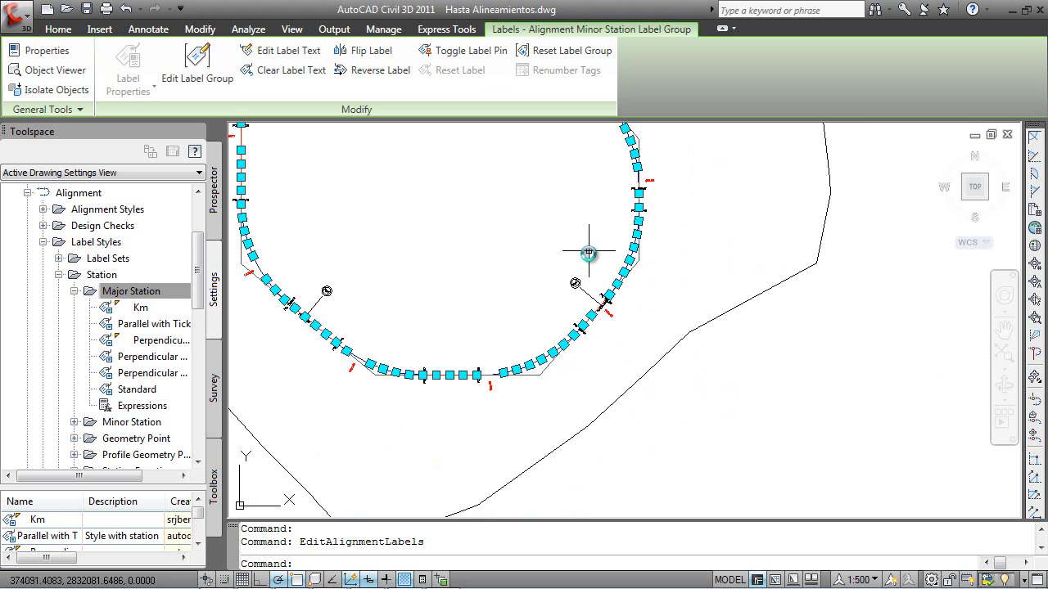
scroll(319, 288, up, 5)
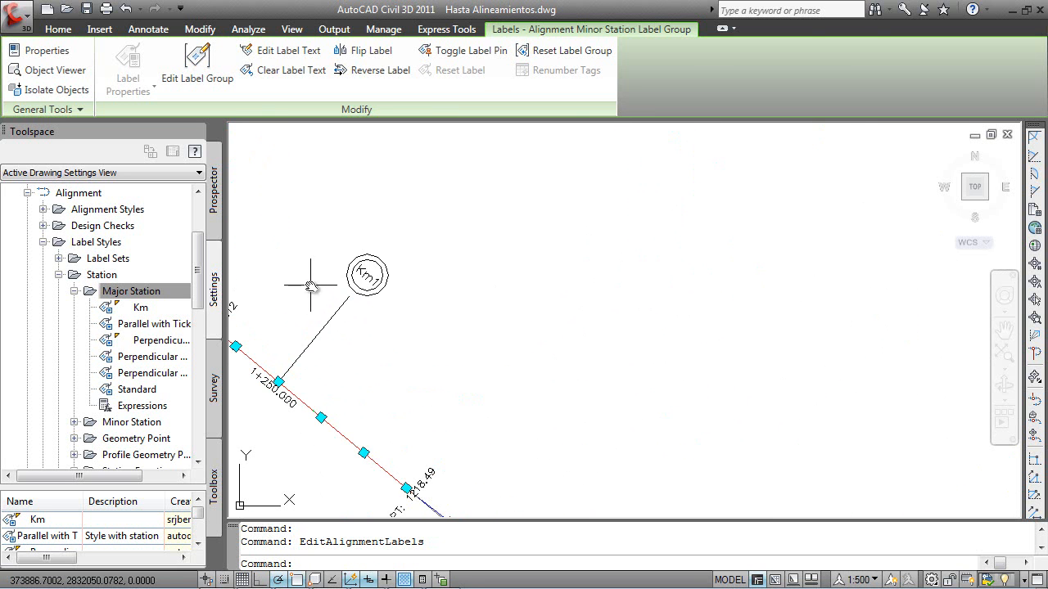
scroll(310, 285, down, 5)
scroll(339, 241, up, 5)
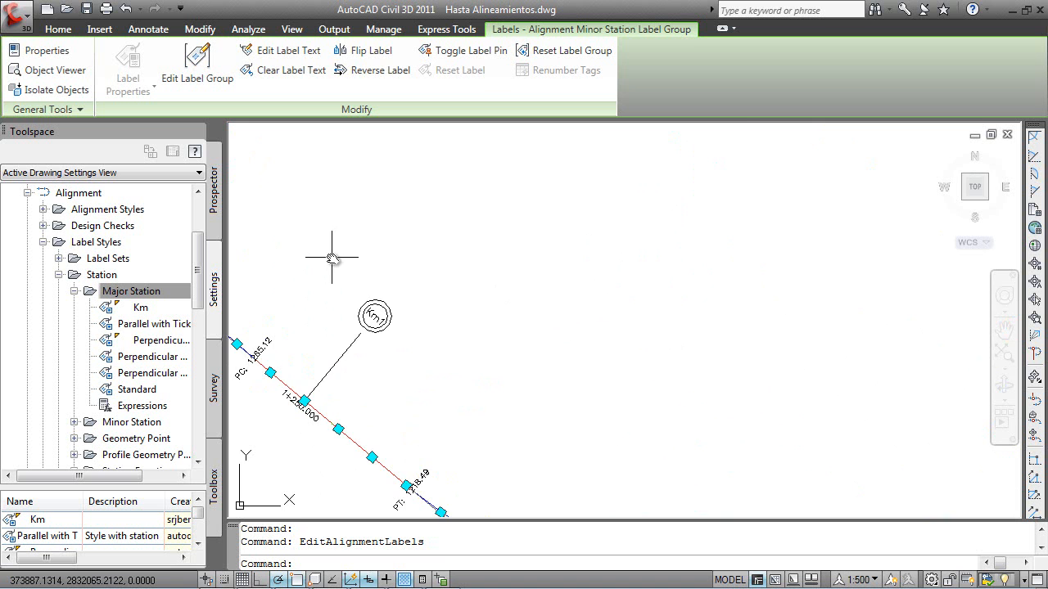
scroll(331, 258, down, 4)
scroll(338, 285, up, 3)
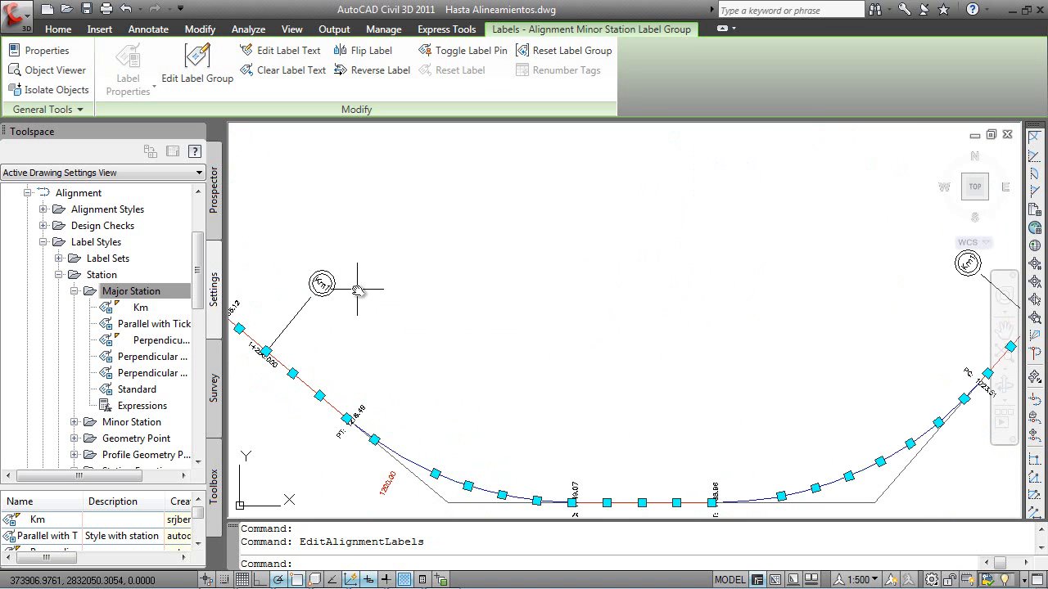
Step: Examine the Km labels along the alignment from the lower curve up to its starting station
scroll(357, 290, down, 4)
scroll(591, 254, down, 2)
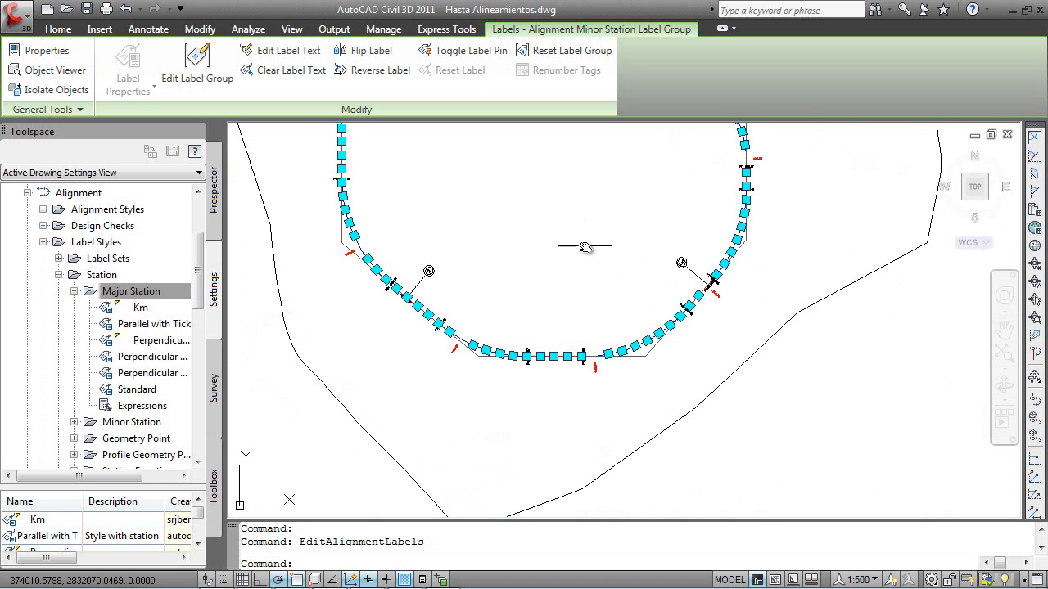
middle_drag(587, 243, 608, 363)
scroll(600, 350, down, 2)
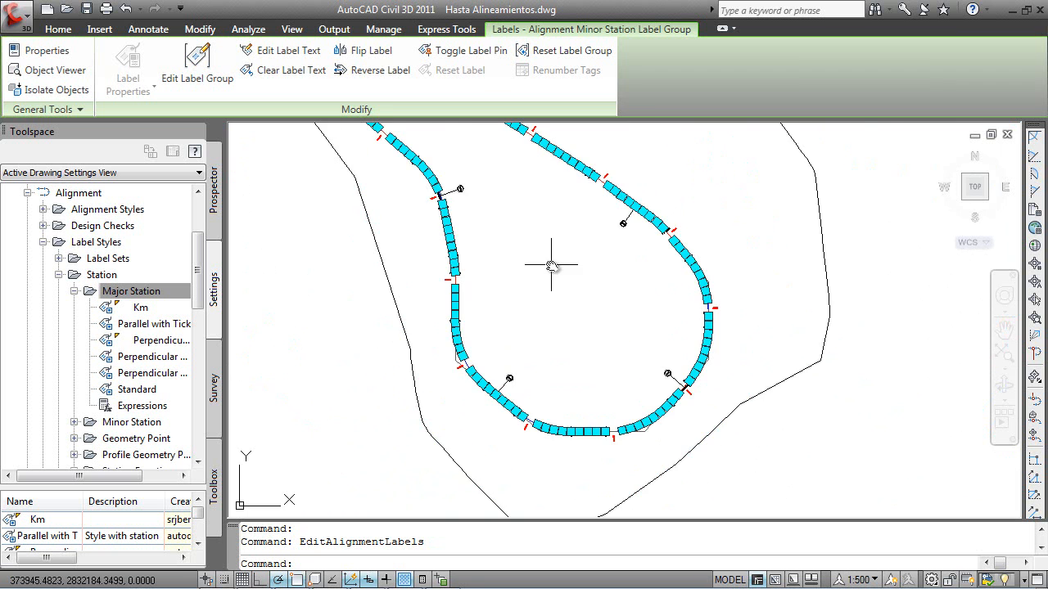
middle_drag(555, 266, 709, 397)
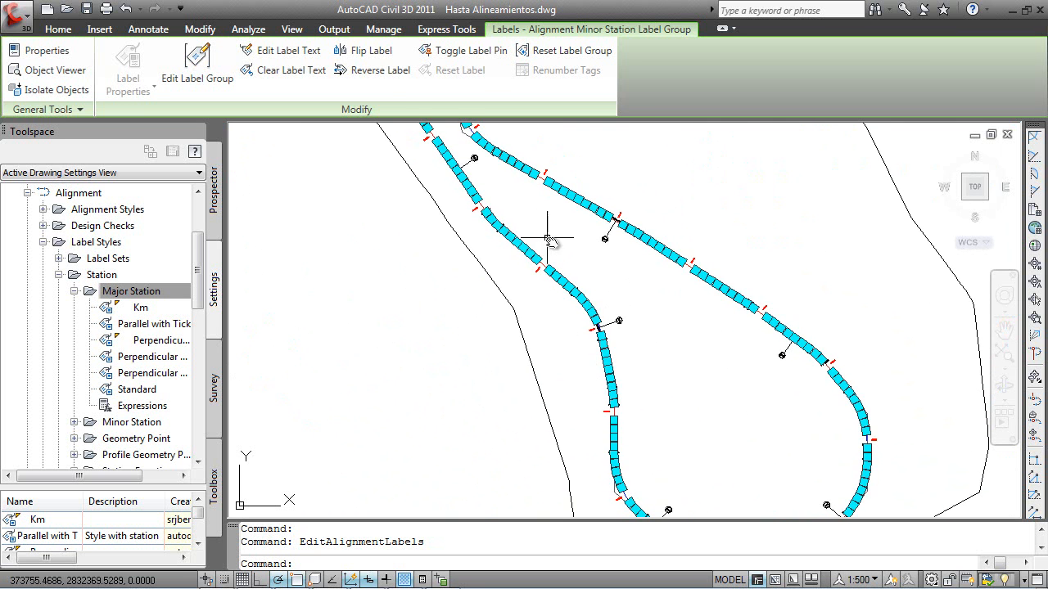
middle_drag(545, 234, 582, 462)
scroll(528, 262, up, 5)
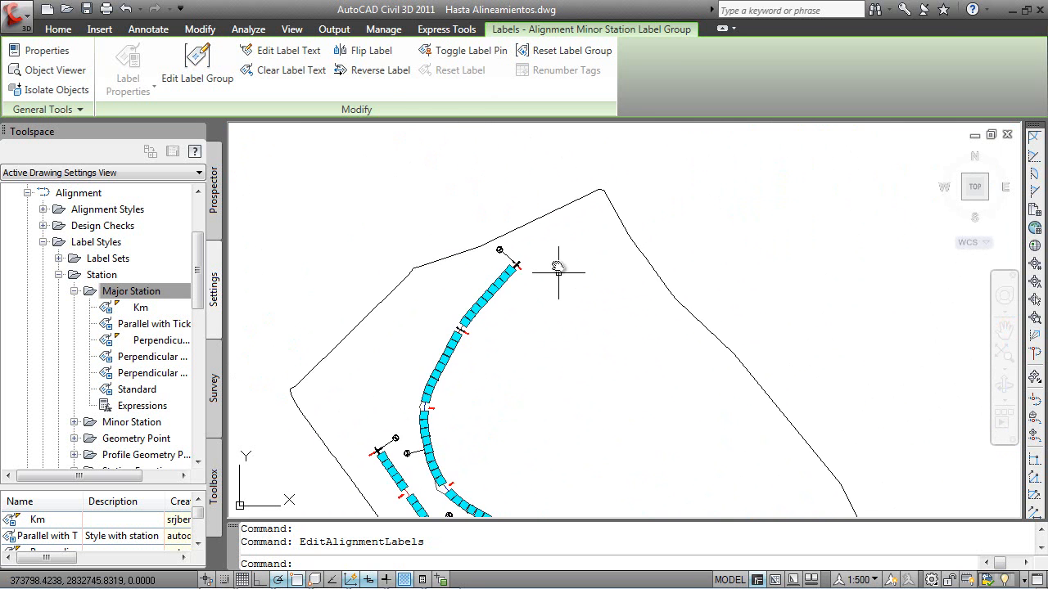
scroll(491, 219, up, 5)
scroll(467, 307, down, 4)
middle_drag(513, 416, 554, 206)
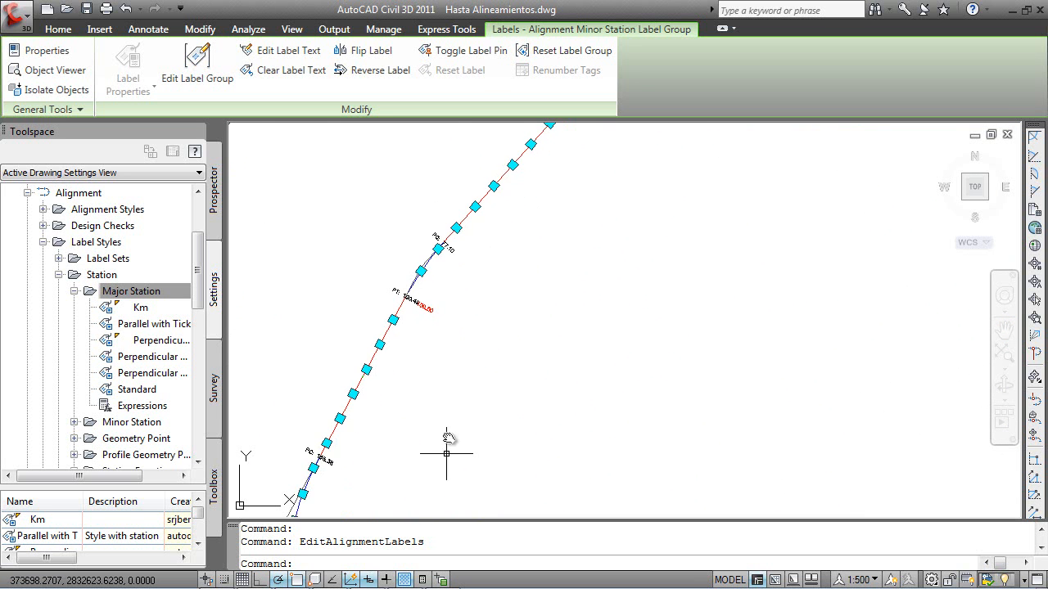
Step: Inspect the Km labels close up at station 0+250 and at the alignment's end station
middle_drag(437, 444, 428, 142)
scroll(378, 392, up, 4)
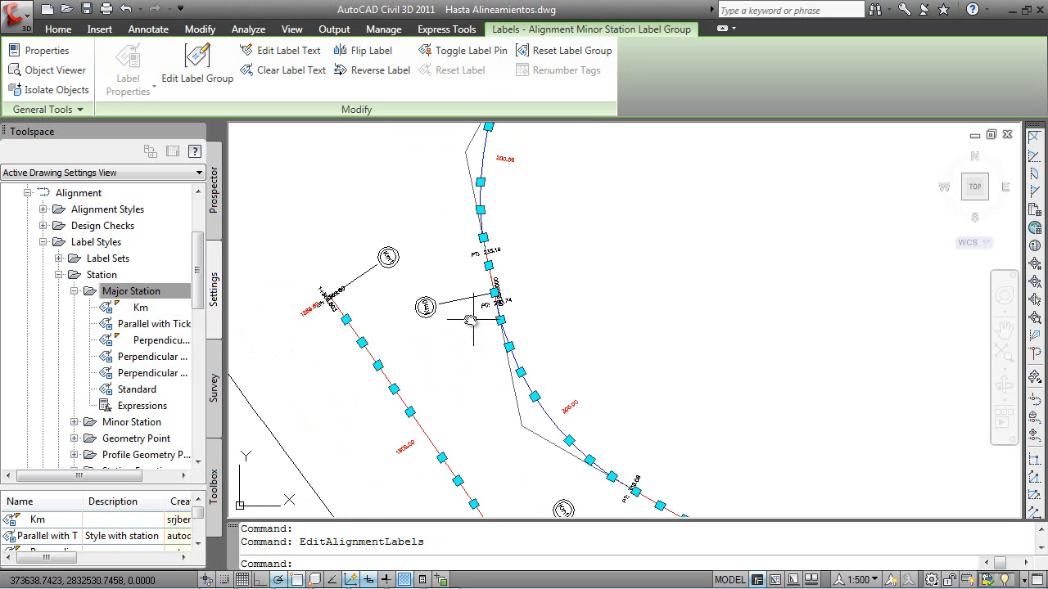
scroll(438, 319, up, 2)
scroll(434, 316, up, 2)
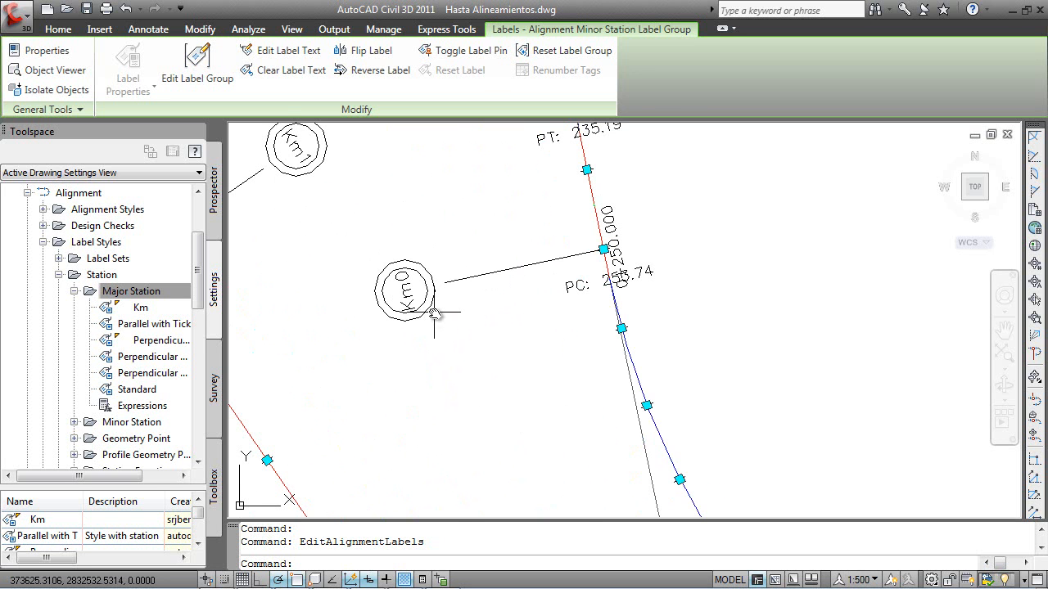
scroll(434, 315, down, 3)
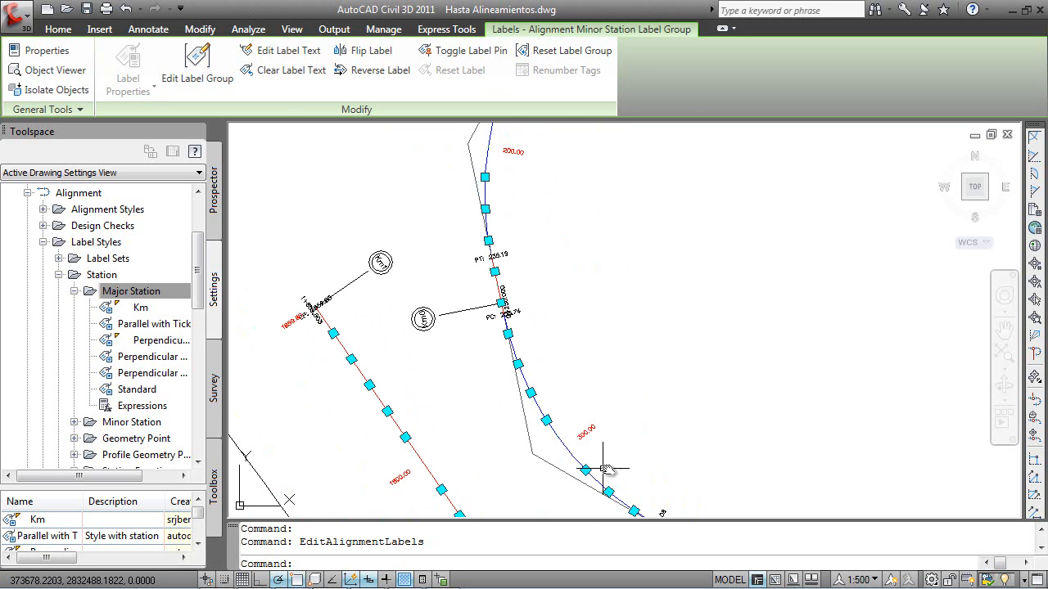
scroll(287, 311, up, 3)
scroll(286, 311, up, 2)
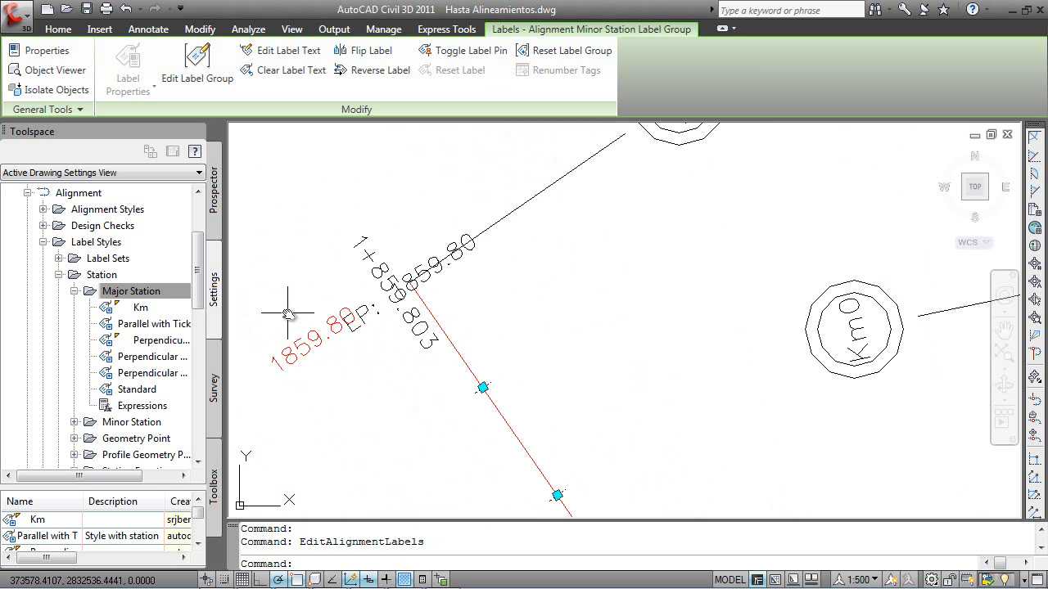
scroll(287, 307, down, 5)
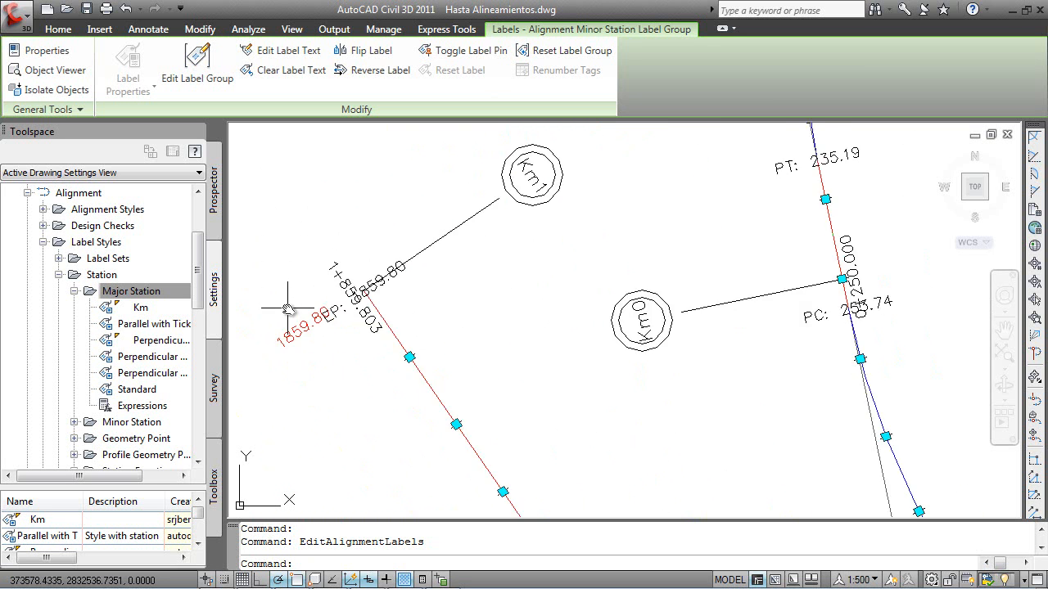
Step: Edit the alignment labels, setting the Km major station increment to 1000 m, and accept the changes
mouse_move(658, 443)
middle_down()
mouse_move(619, 268)
mouse_move(657, 330)
middle_up()
scroll(637, 288, down, 4)
scroll(660, 334, down, 4)
middle_drag(730, 419, 560, 289)
scroll(595, 371, down, 3)
scroll(601, 355, up, 2)
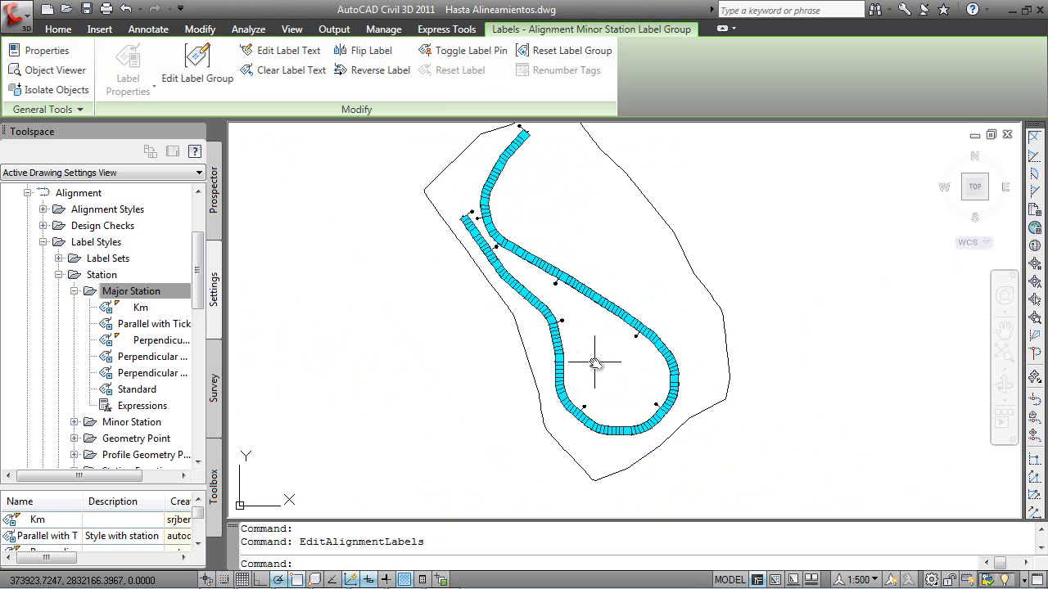
scroll(582, 332, up, 2)
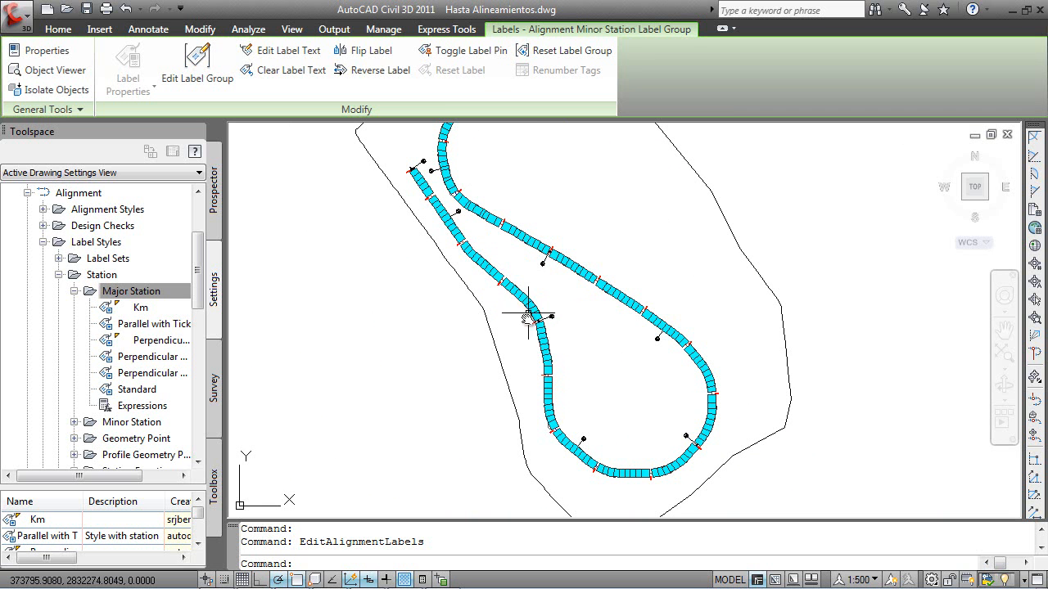
right_click(625, 232)
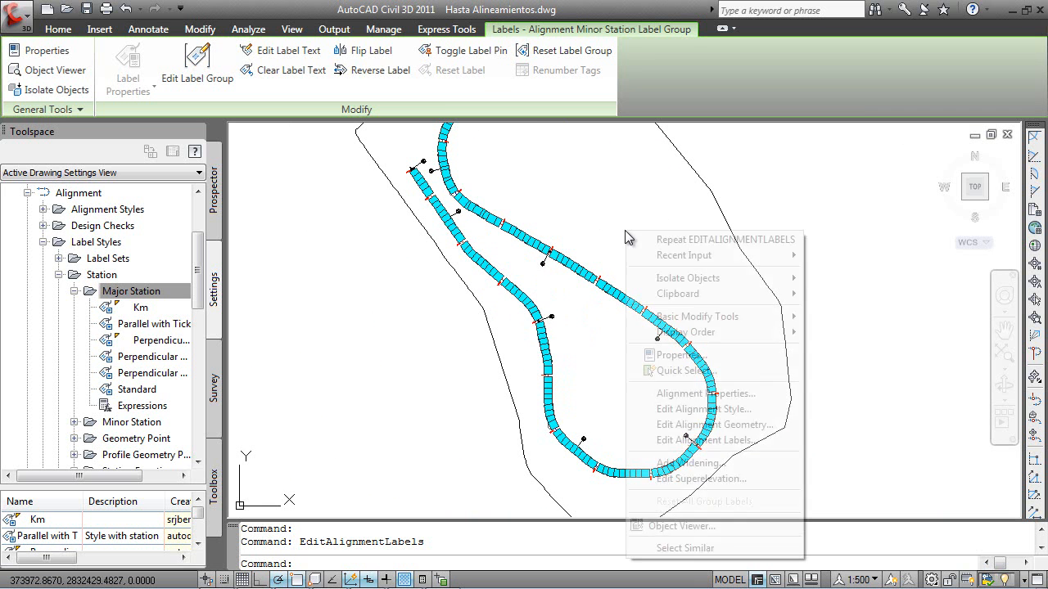
click(721, 440)
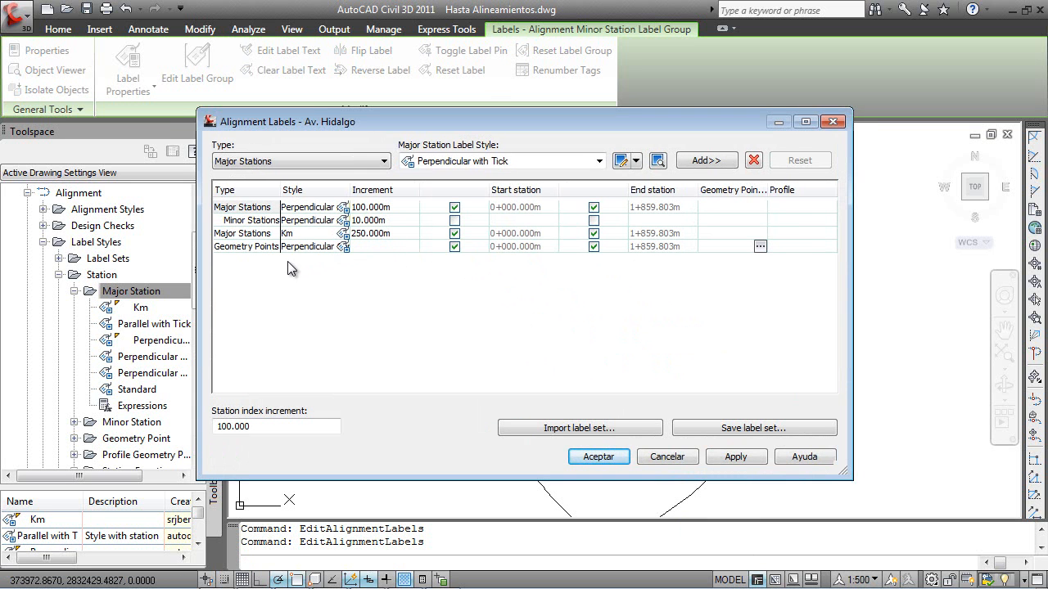
click(393, 235)
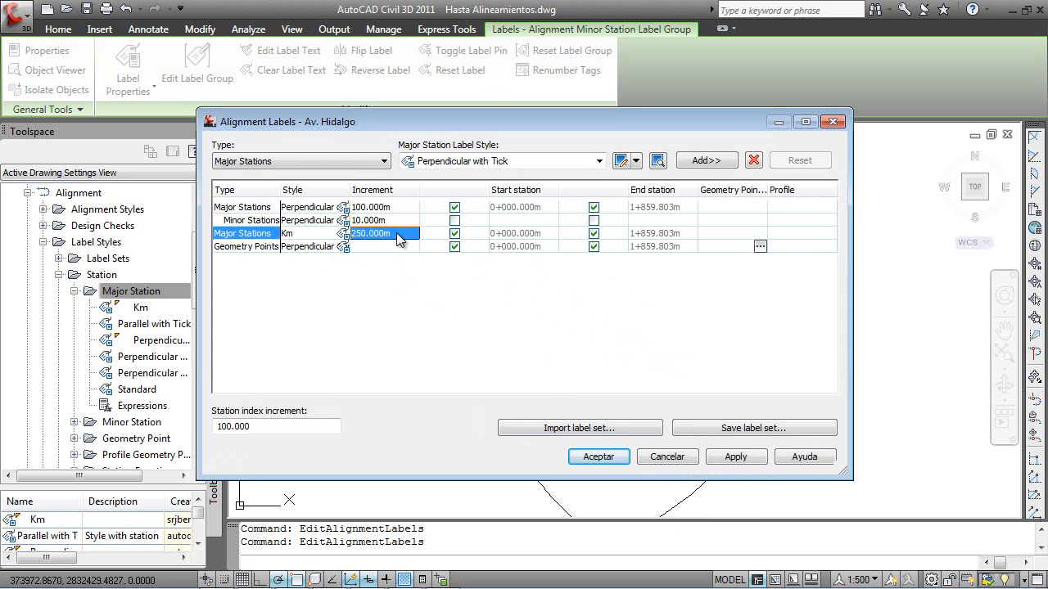
click(396, 233)
text(100)
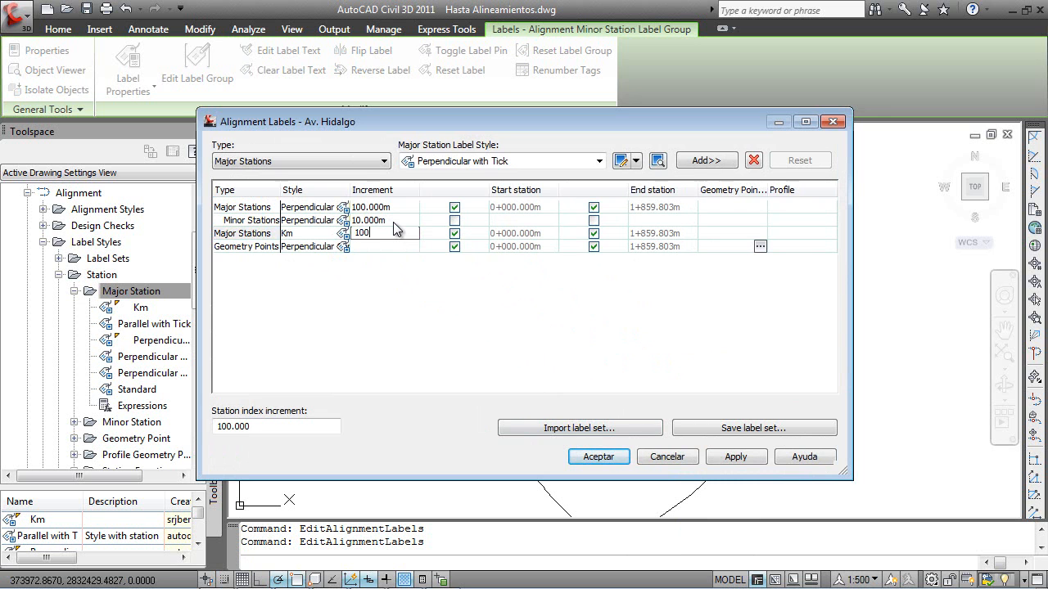
text(0)
key(Return)
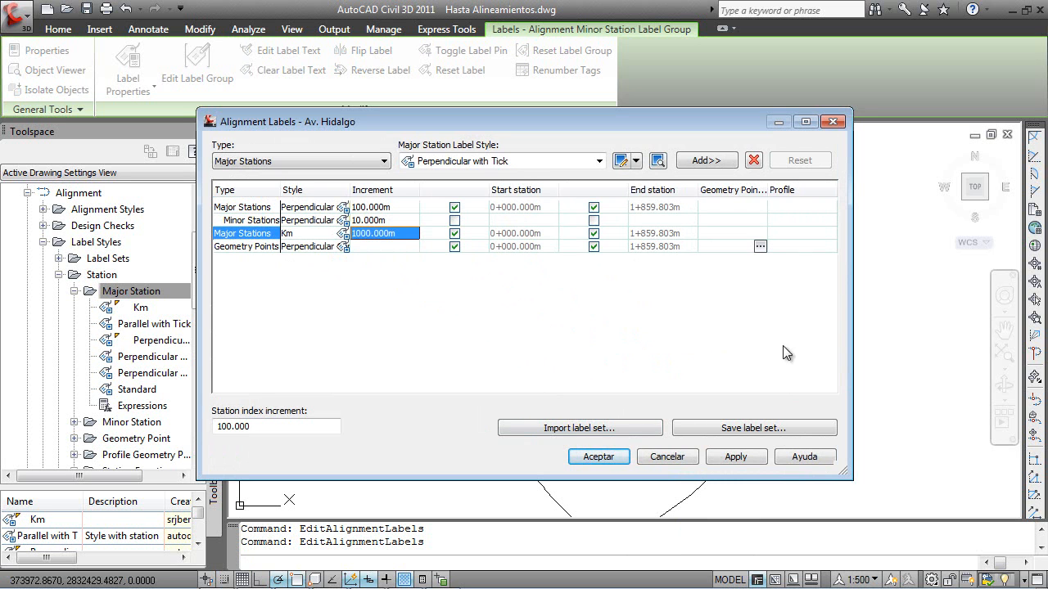
click(601, 457)
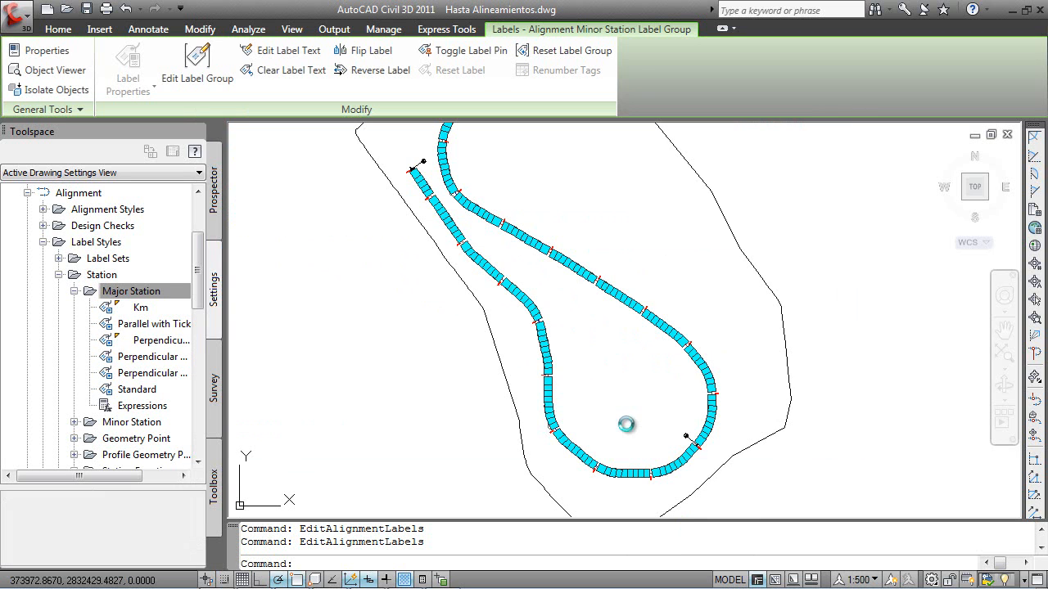
Step: Examine the Km label at station 1000 and the distribution of Km labels along the whole alignment
scroll(509, 331, down, 3)
middle_drag(576, 295, 499, 299)
scroll(538, 409, up, 5)
scroll(631, 225, up, 3)
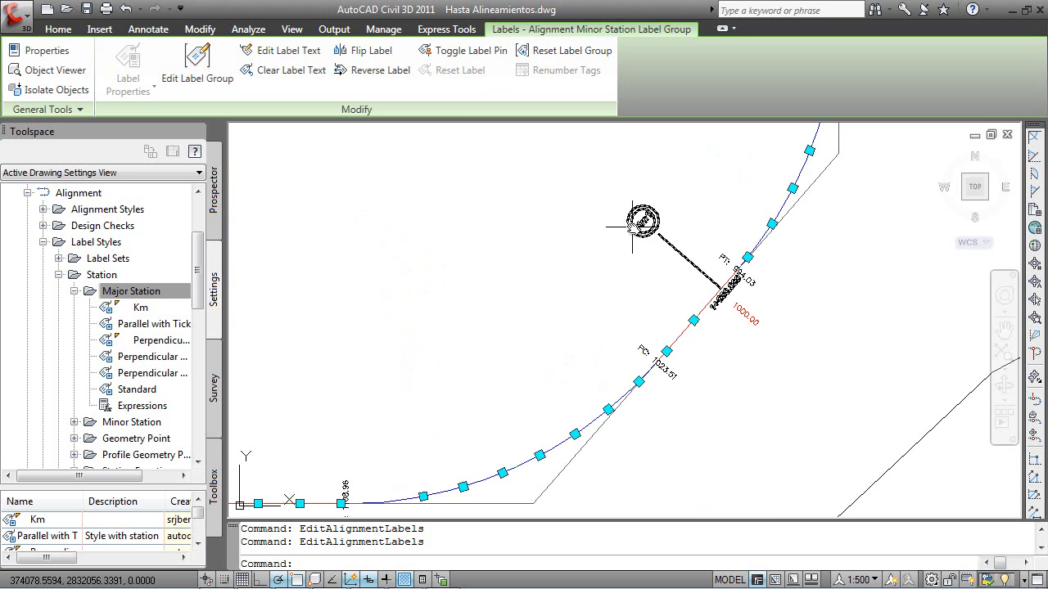
scroll(636, 224, down, 6)
middle_drag(553, 280, 602, 397)
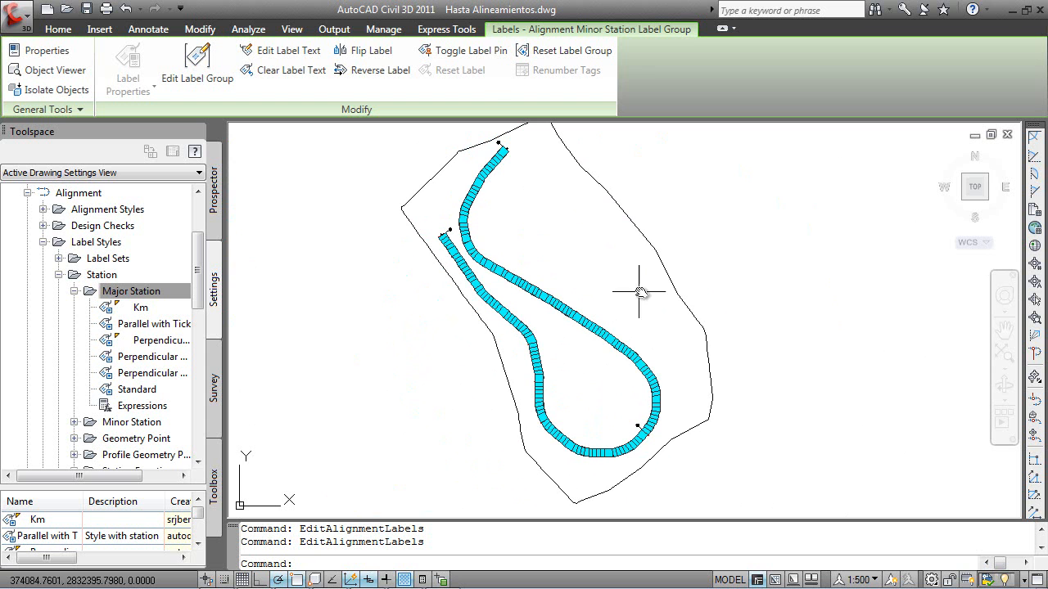
mouse_move(651, 266)
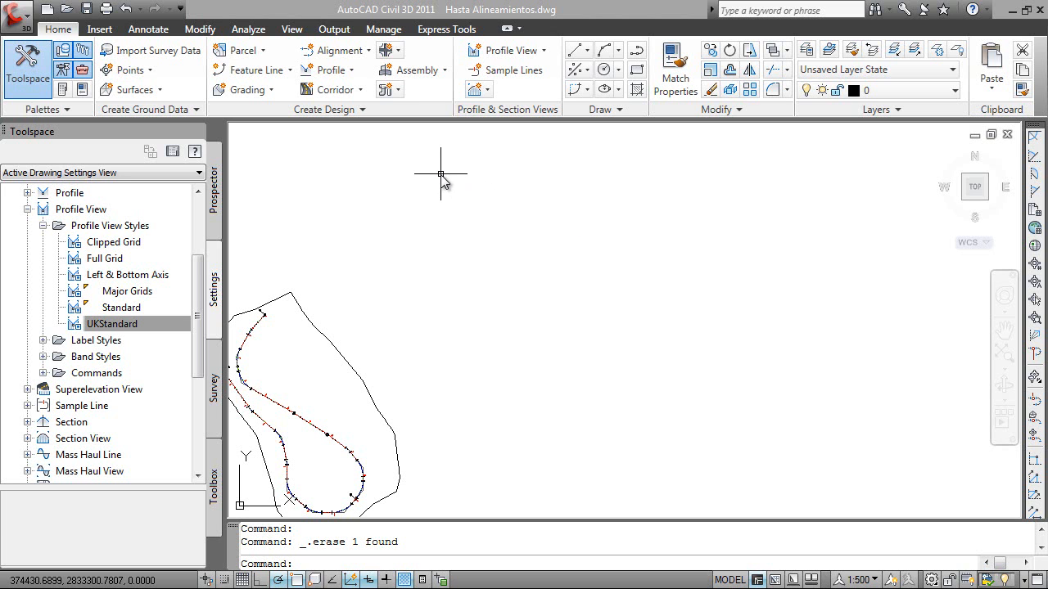
Step: Create a profile from Surface1 along the Av. Hidalgo alignment and proceed to draw it in a profile view
click(340, 75)
click(348, 97)
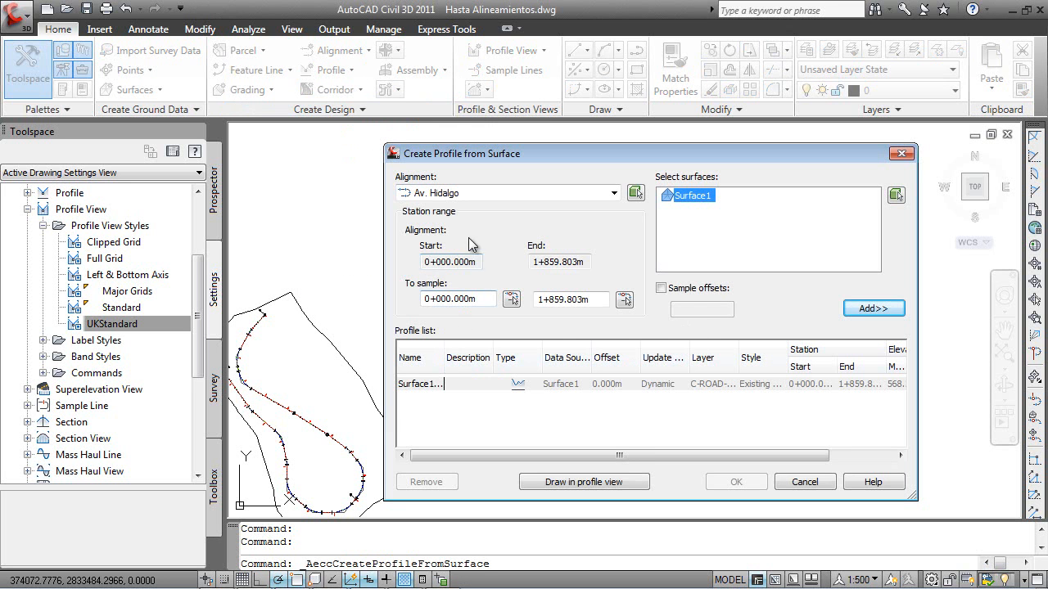
click(864, 312)
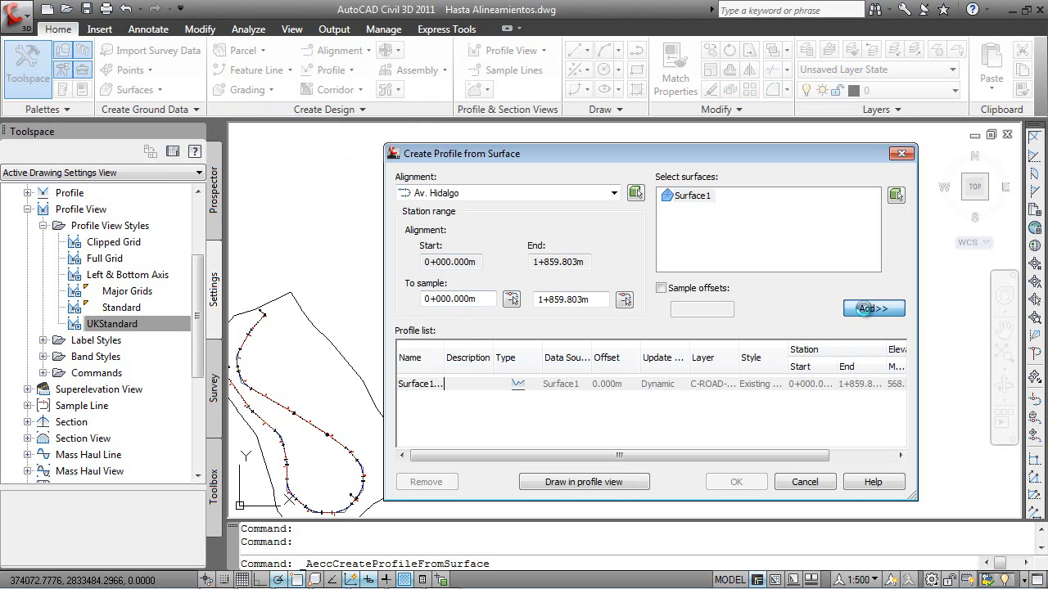
click(580, 483)
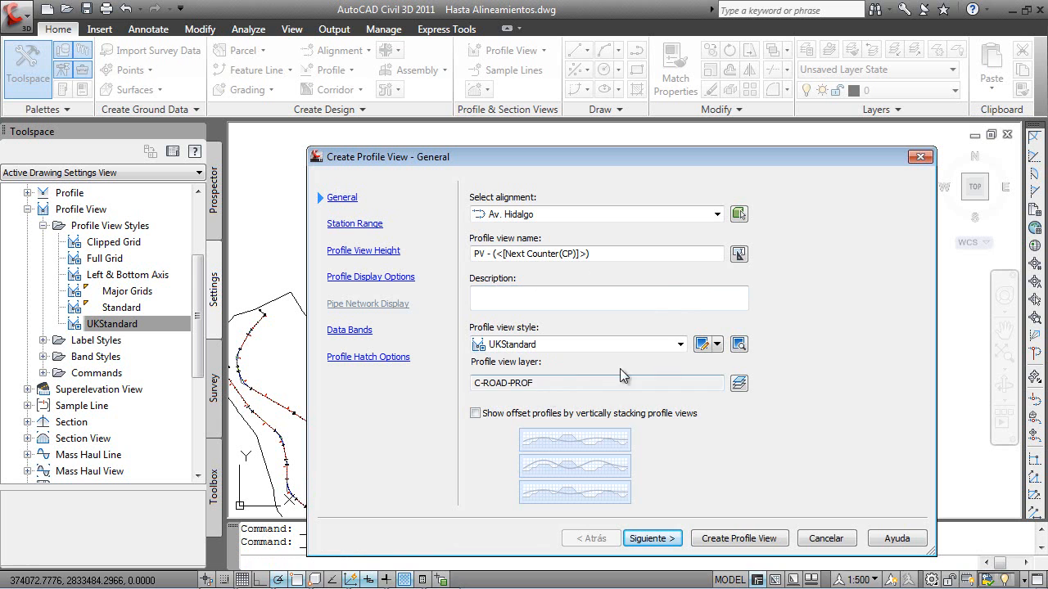
Step: Create the profile view with the Major Grids style and automatic station range, placing it to the right of the alignment and its boundary
click(680, 344)
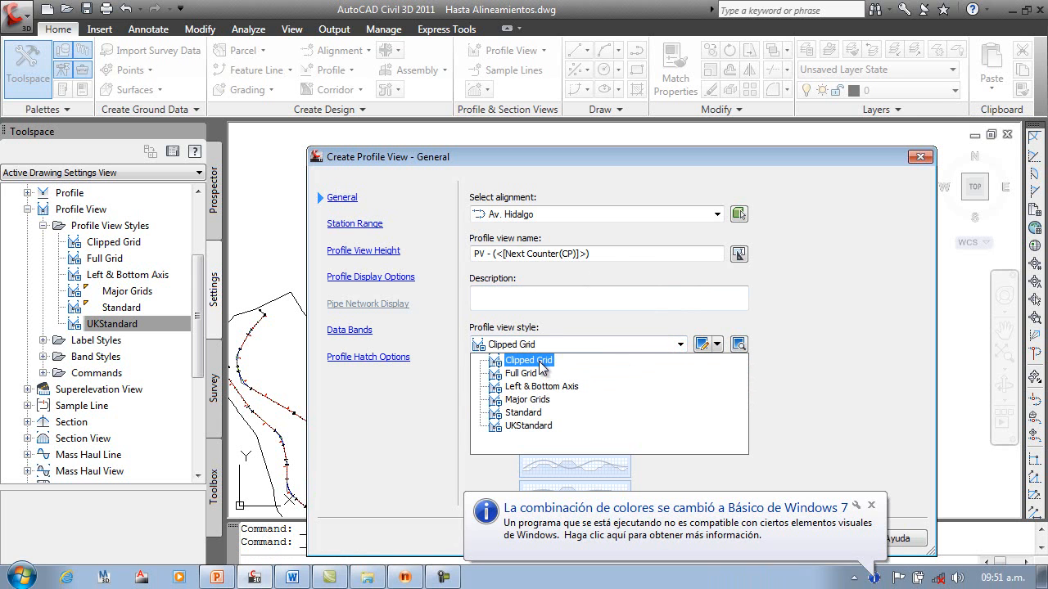
click(557, 400)
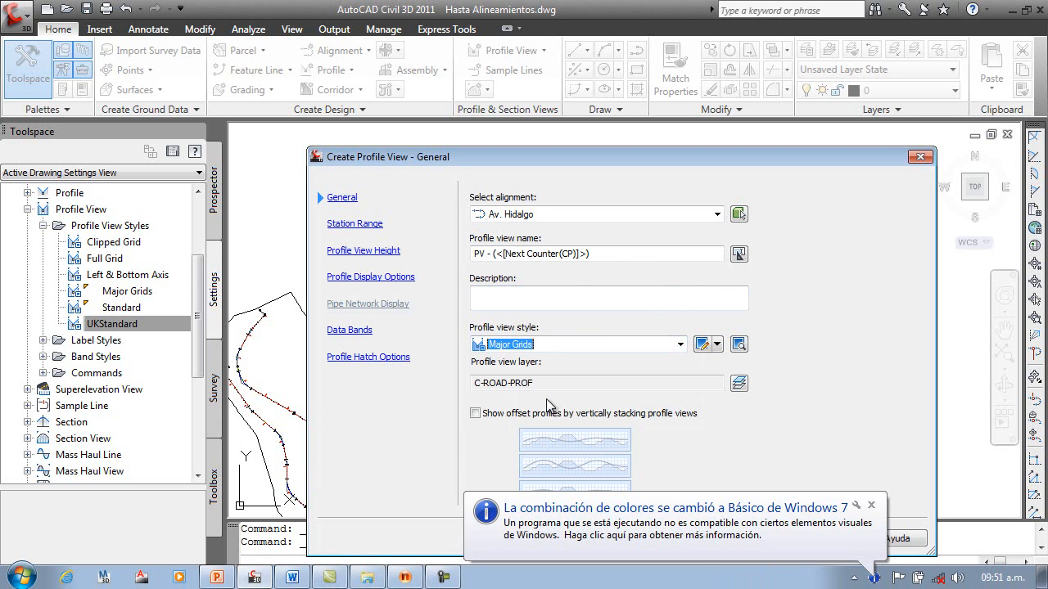
click(871, 507)
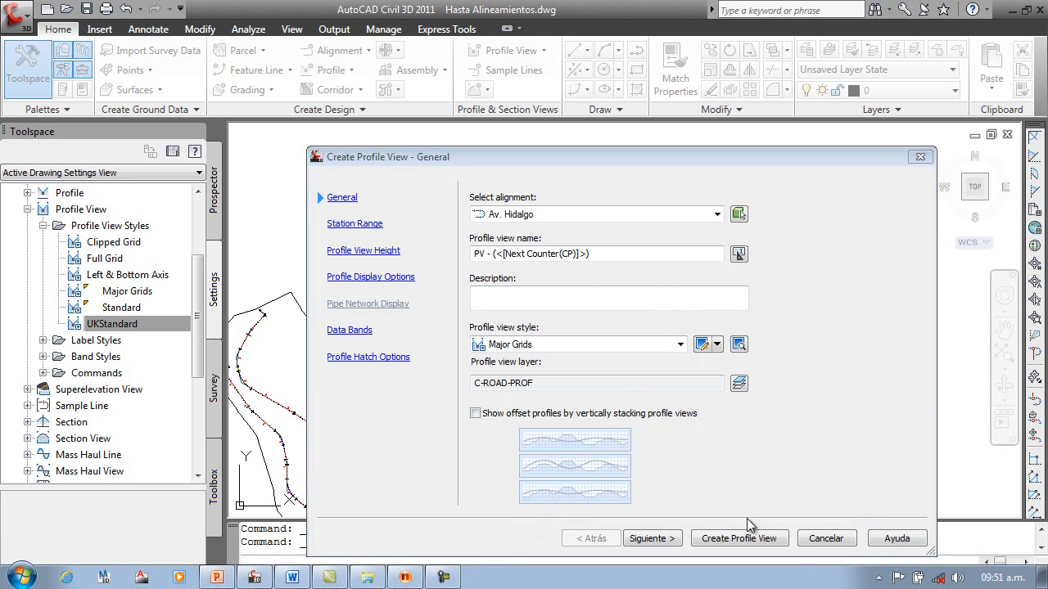
click(660, 538)
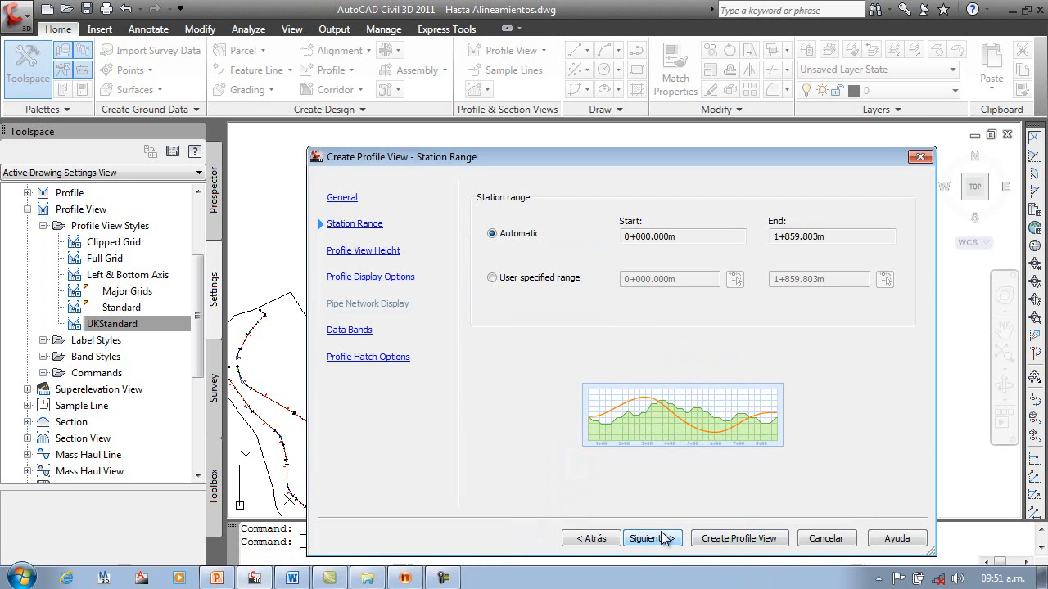
click(737, 539)
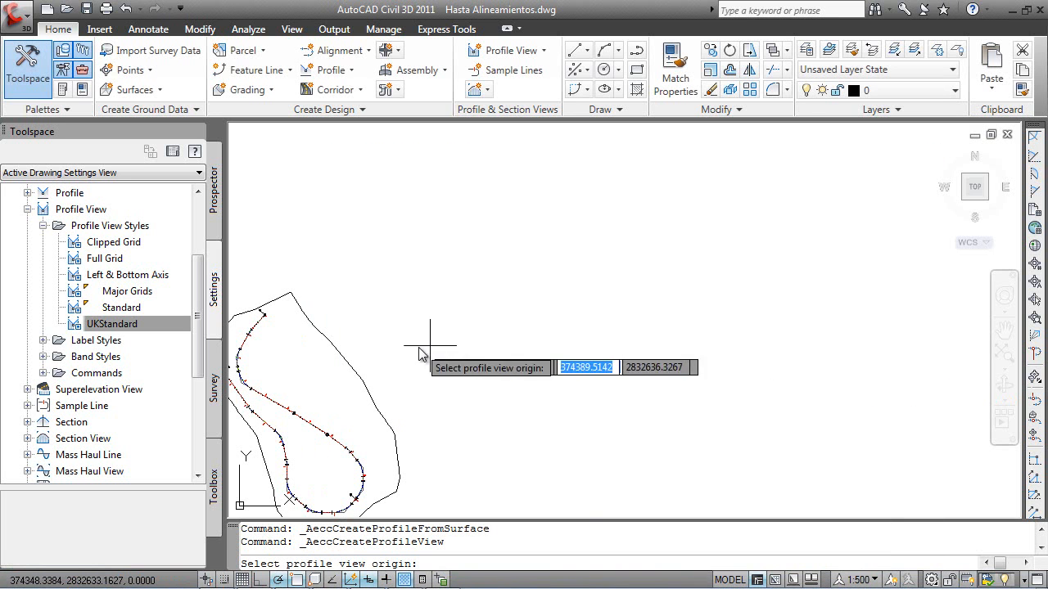
click(461, 390)
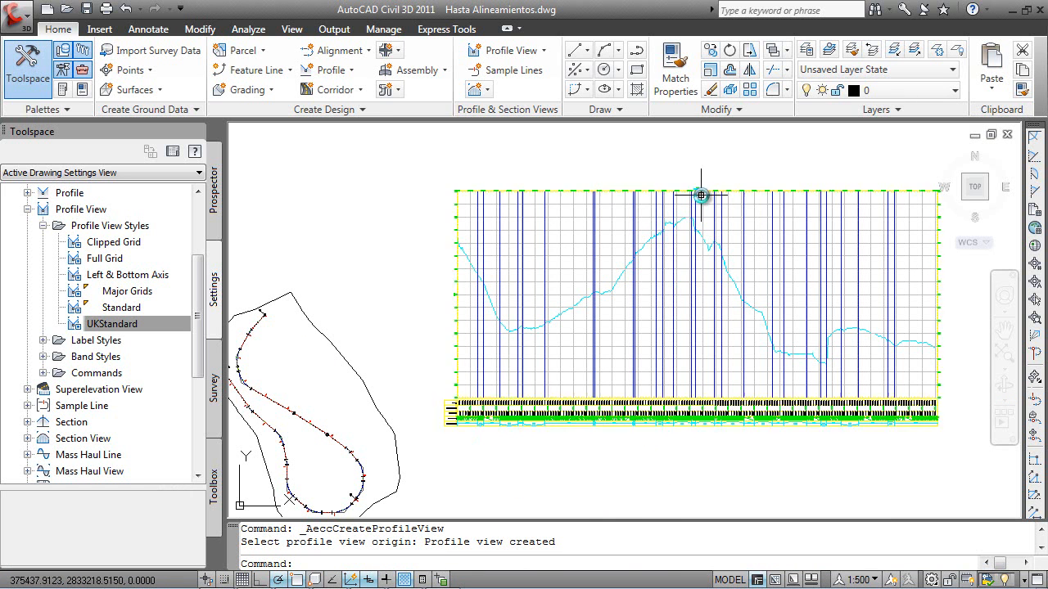
Step: Examine the title box with the scale and datum above the new profile view, along with its overall grid
scroll(701, 195, up, 10)
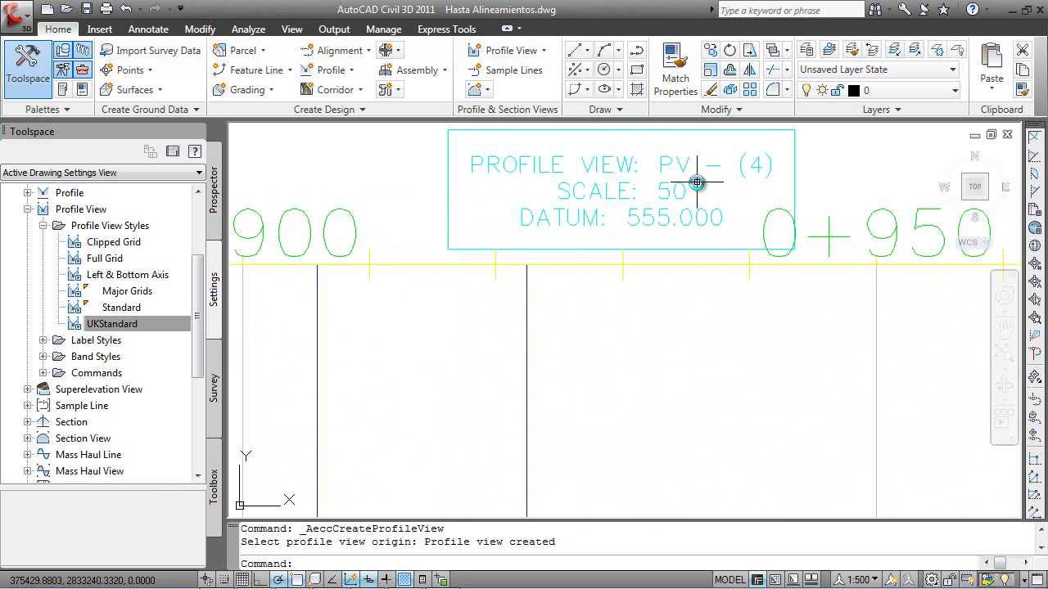
scroll(686, 191, up, 2)
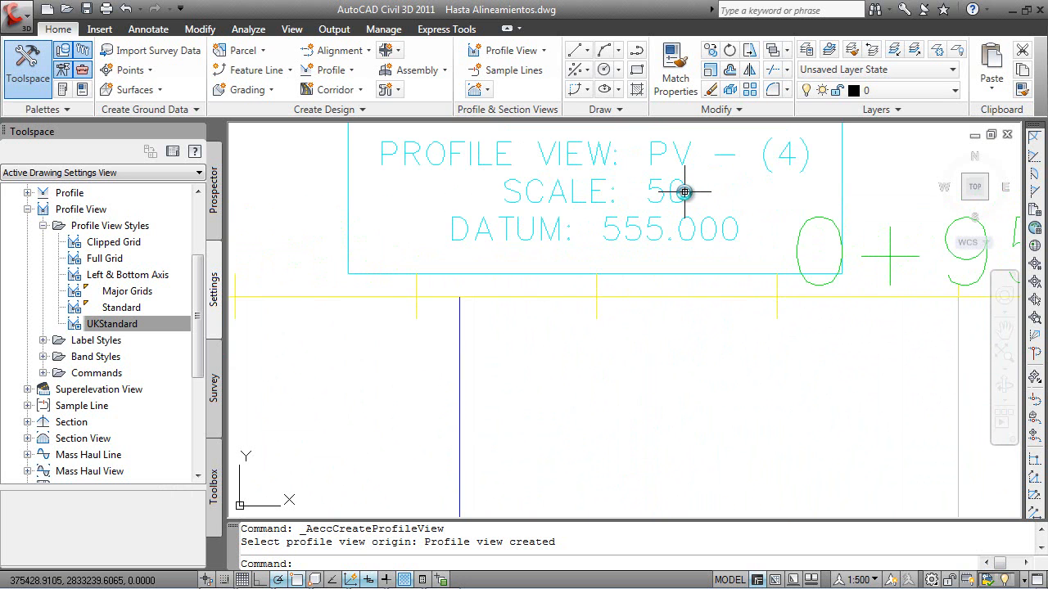
scroll(646, 271, down, 8)
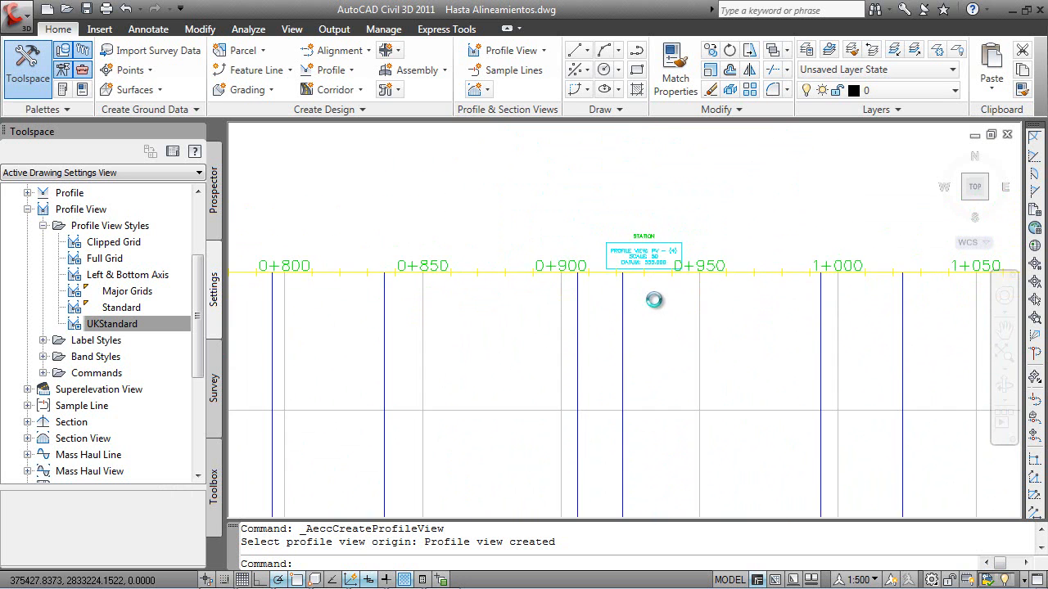
scroll(654, 300, down, 8)
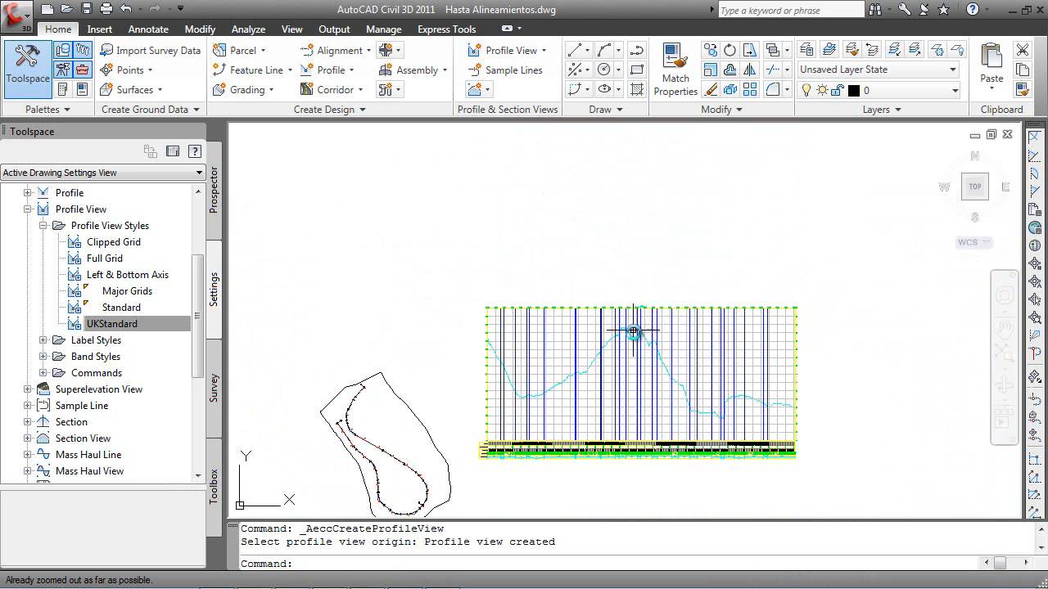
scroll(612, 339, up, 2)
middle_drag(612, 344, 608, 297)
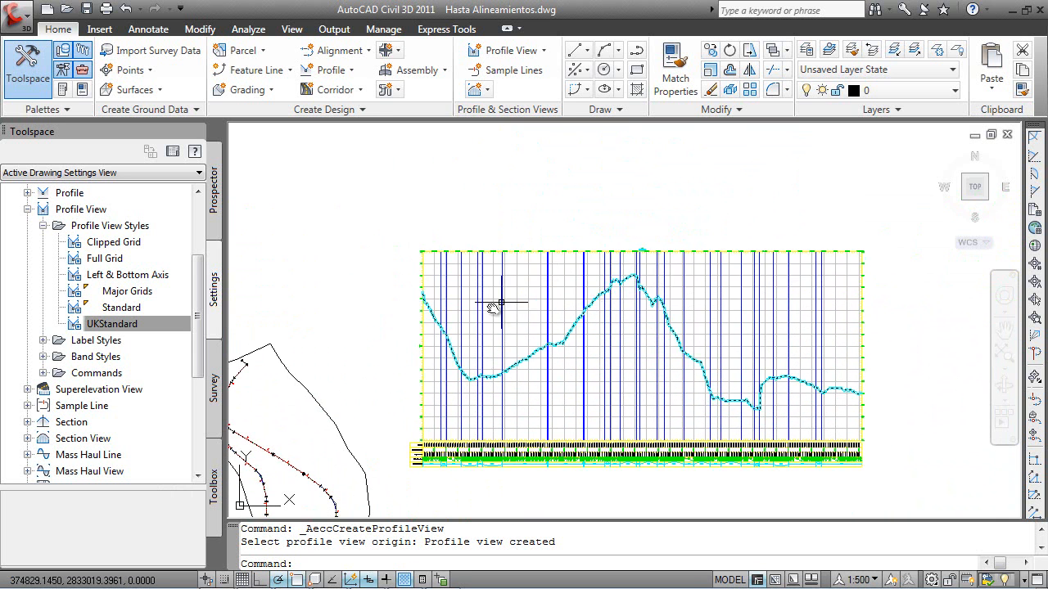
Step: Create a new profile view style in the Profile View Styles collection of the drawing settings
drag(202, 274, 199, 222)
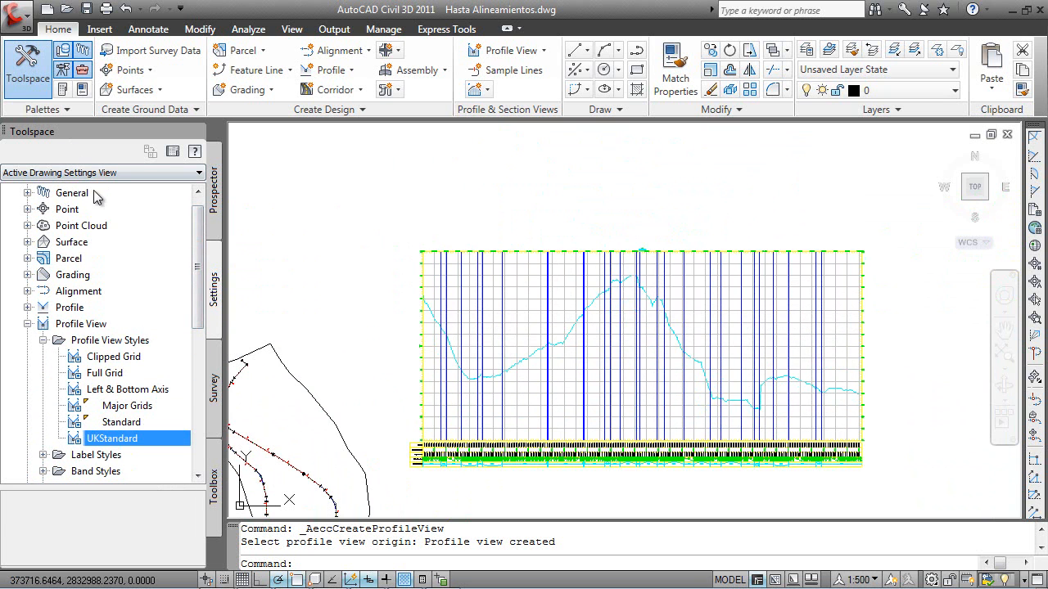
click(74, 326)
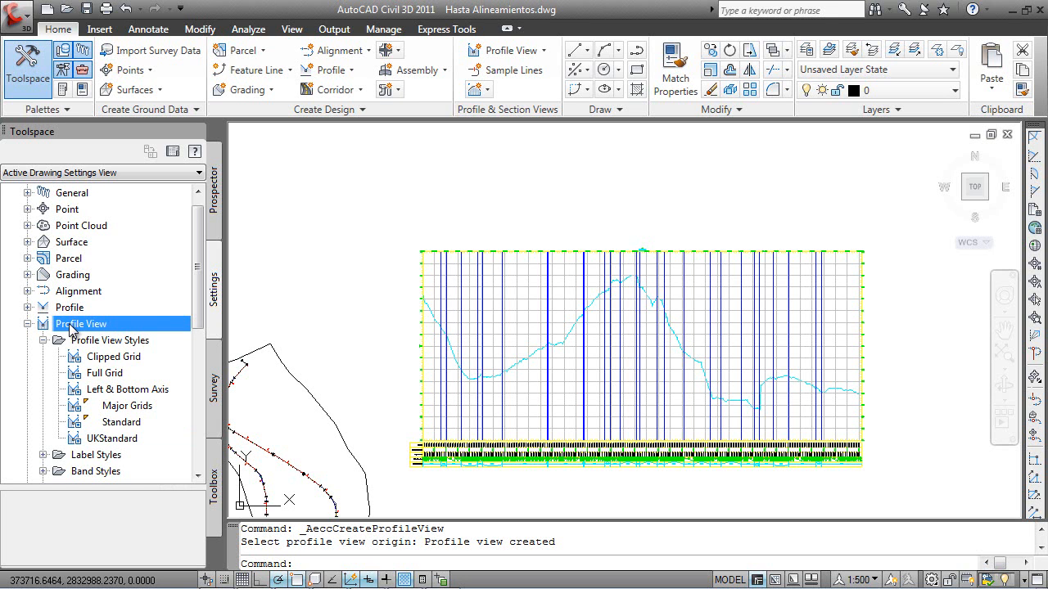
click(100, 342)
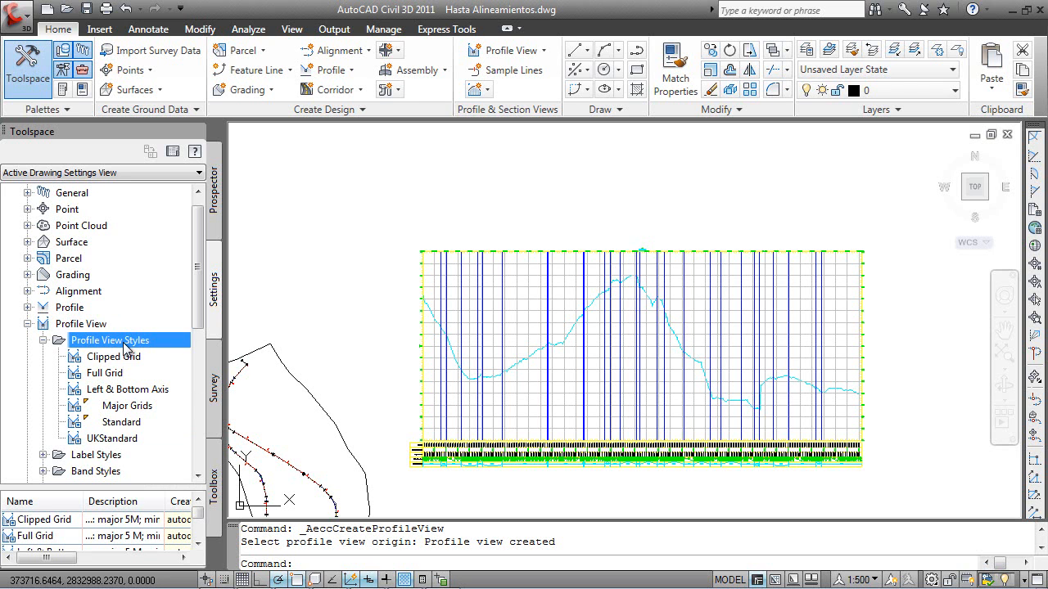
right_click(126, 347)
click(170, 353)
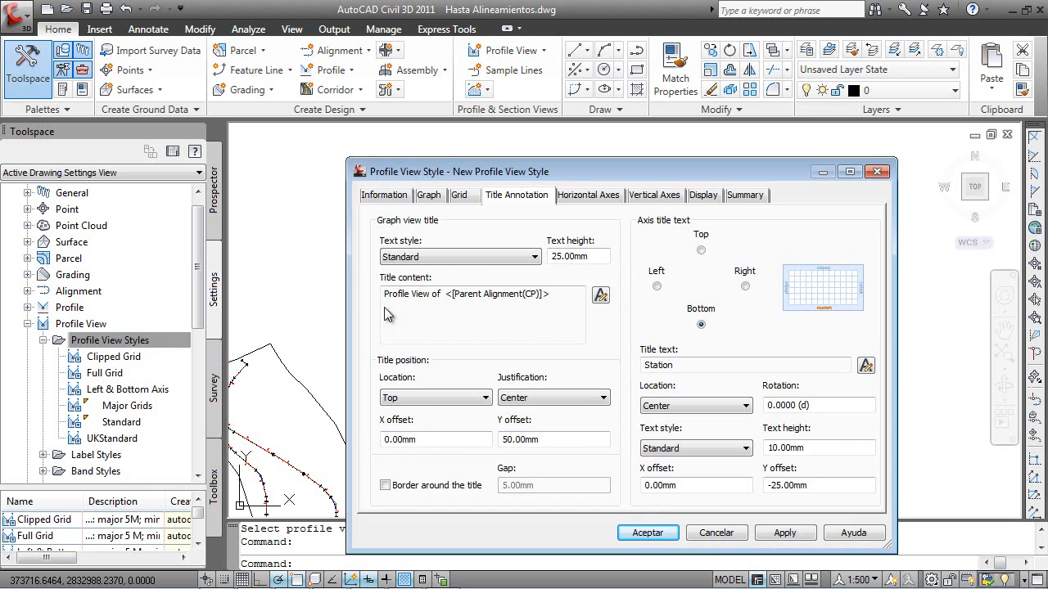
Step: Name the new profile view style "Escalas Vertical y Horizontal"
click(400, 199)
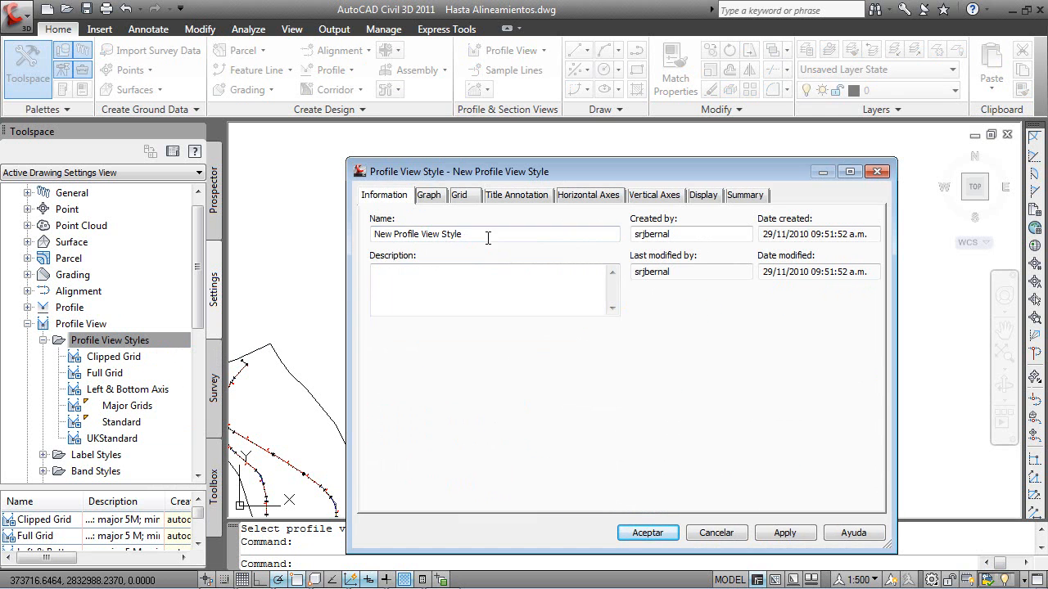
drag(488, 237, 301, 237)
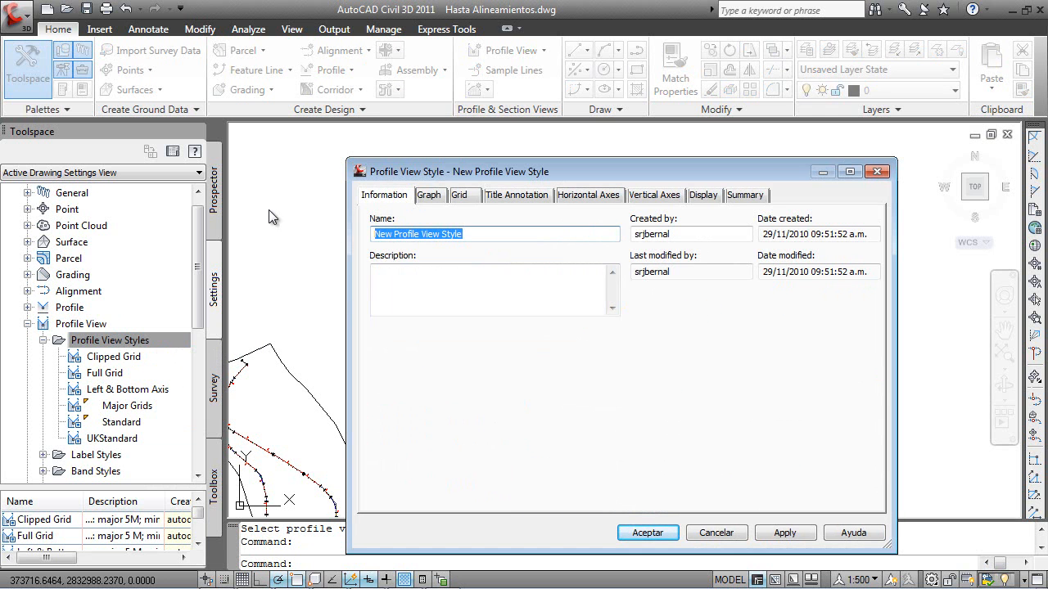
text(E)
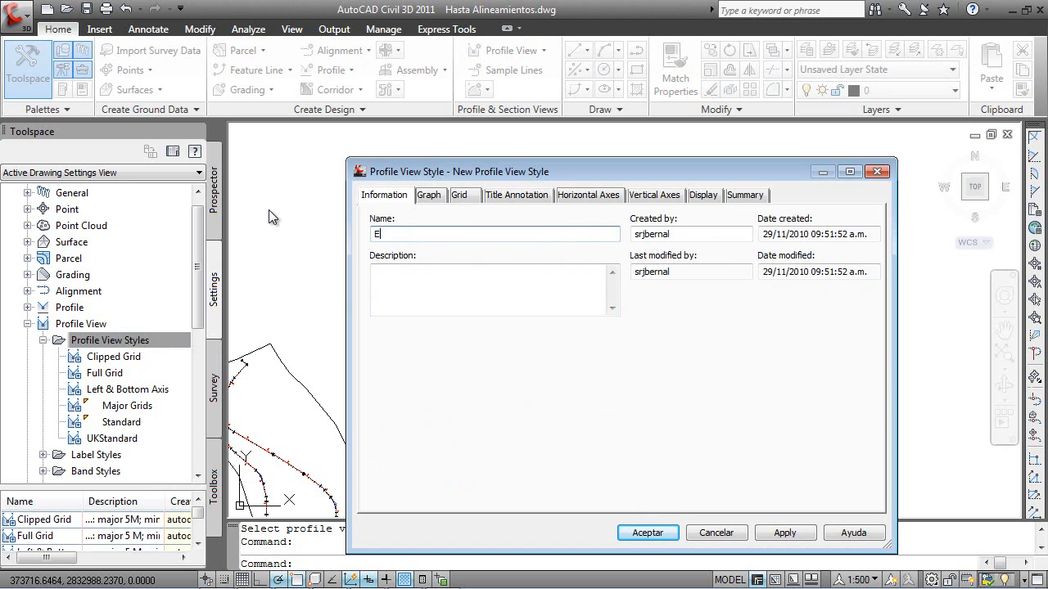
text(scalas Verticales y Horizontal)
click(442, 234)
key(BackSpace)
key(BackSpace)
Step: In the style's graph view title content, replace the "Profile View of" prefix with "Perfil de"
click(514, 197)
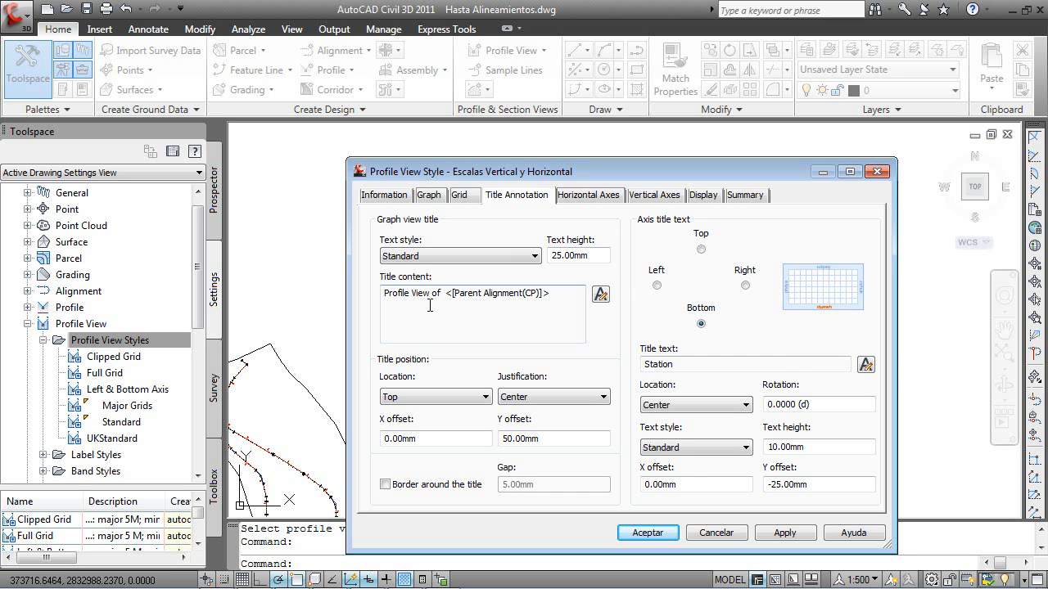
click(601, 294)
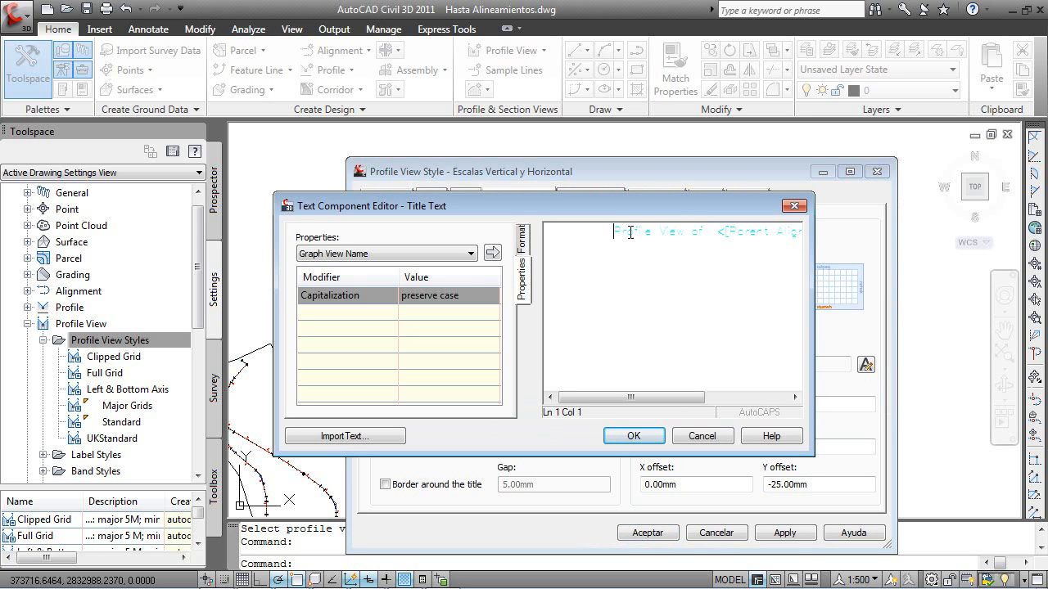
drag(703, 231, 606, 232)
text(Perfil de)
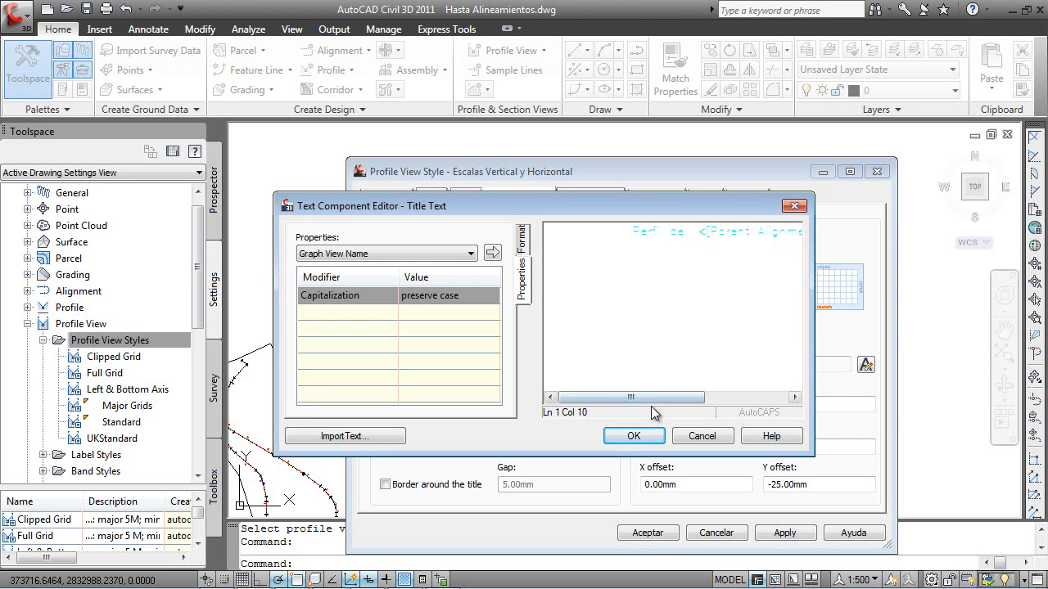
Step: Add a second title line reading "Escala Horizontal 1:" followed by the Drawing Scale property with precision 1
drag(655, 399, 701, 401)
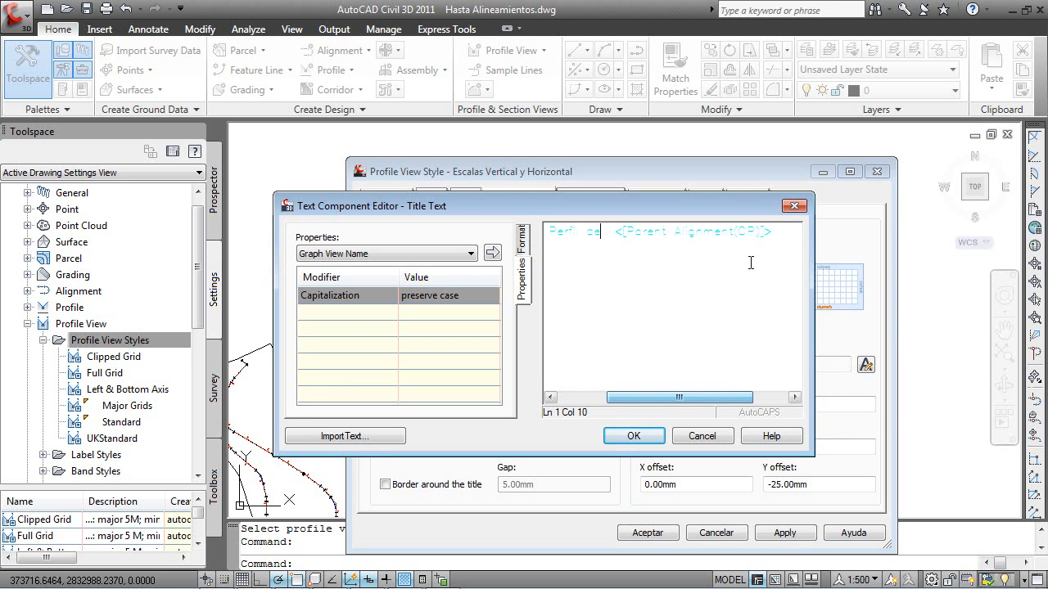
click(778, 233)
key(Return)
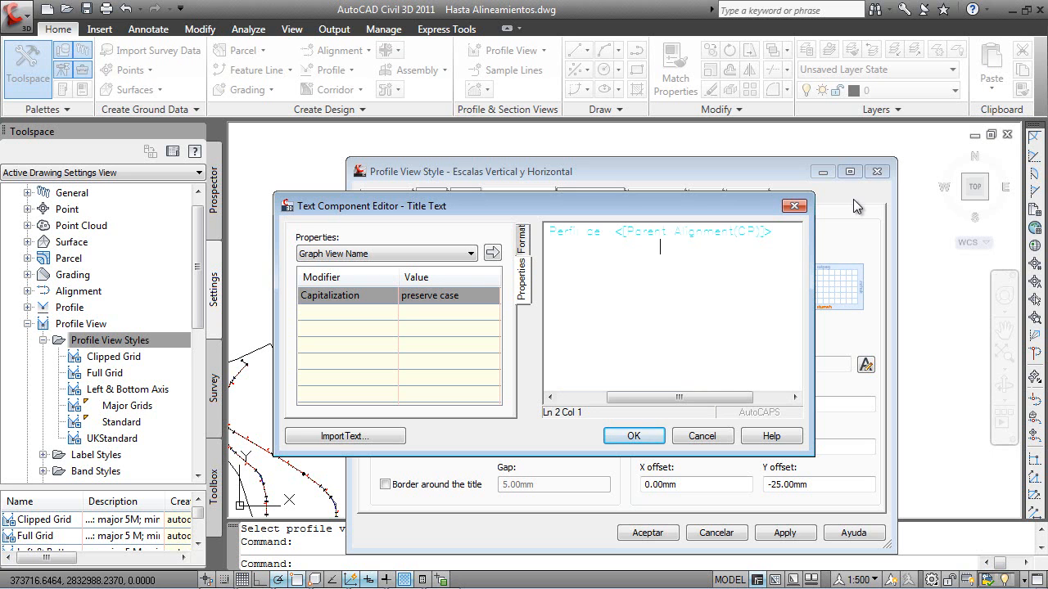
click(470, 254)
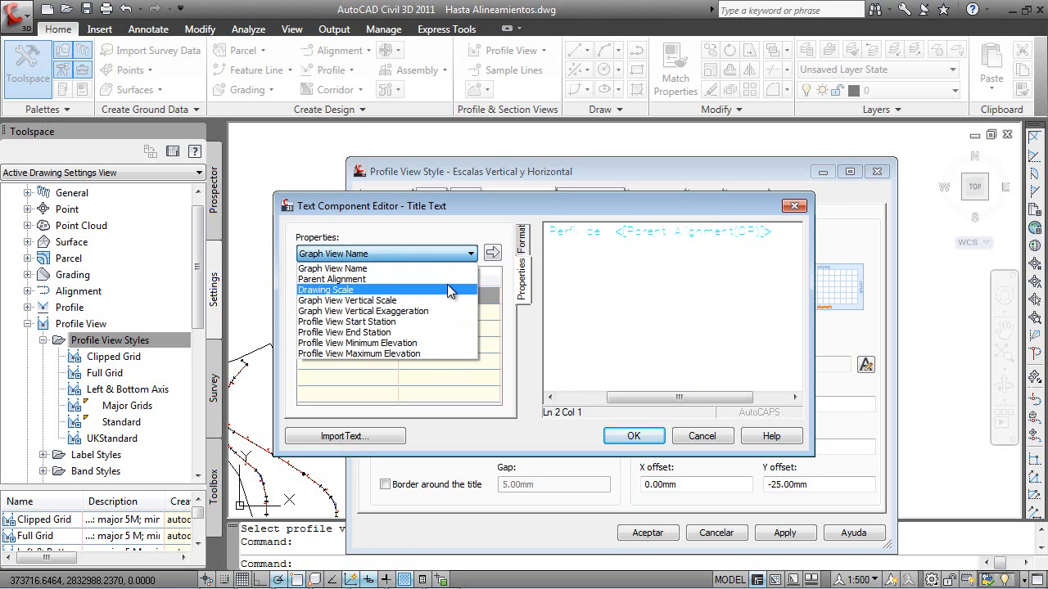
click(447, 290)
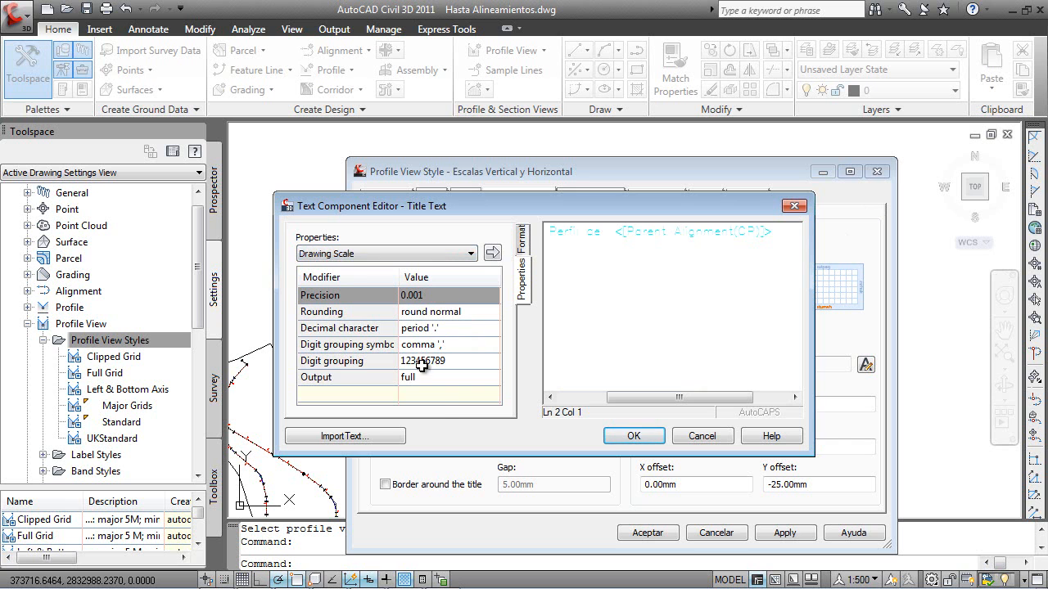
click(448, 295)
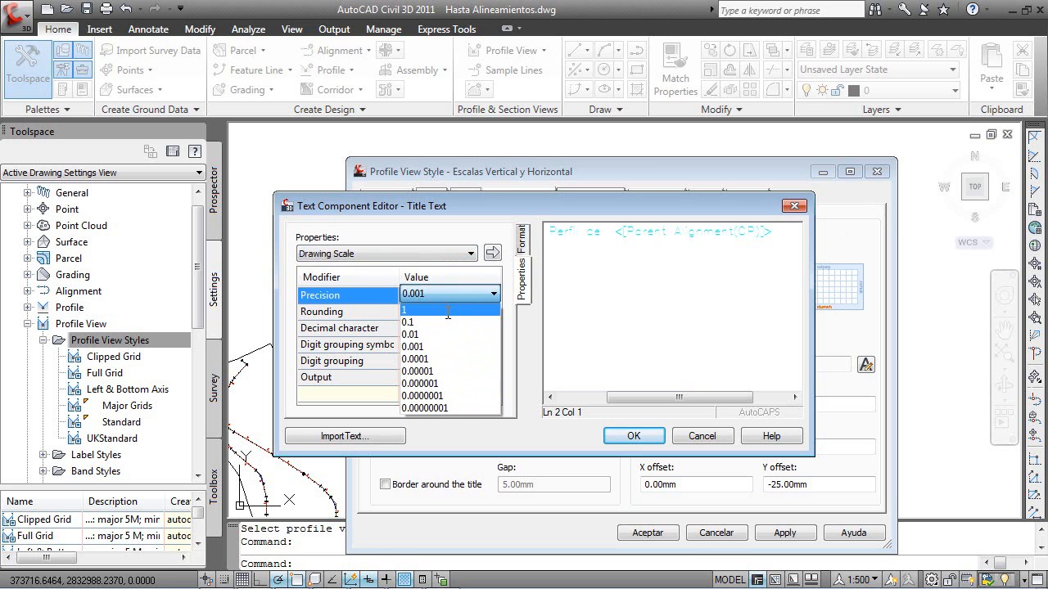
click(448, 310)
click(672, 255)
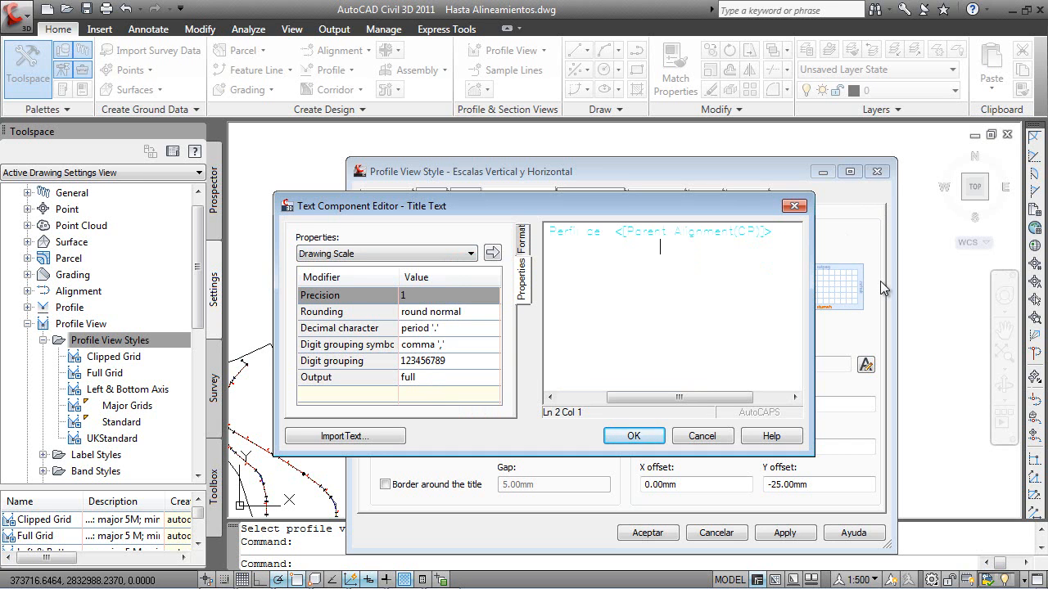
text(Escala Horizontal 1:)
click(492, 254)
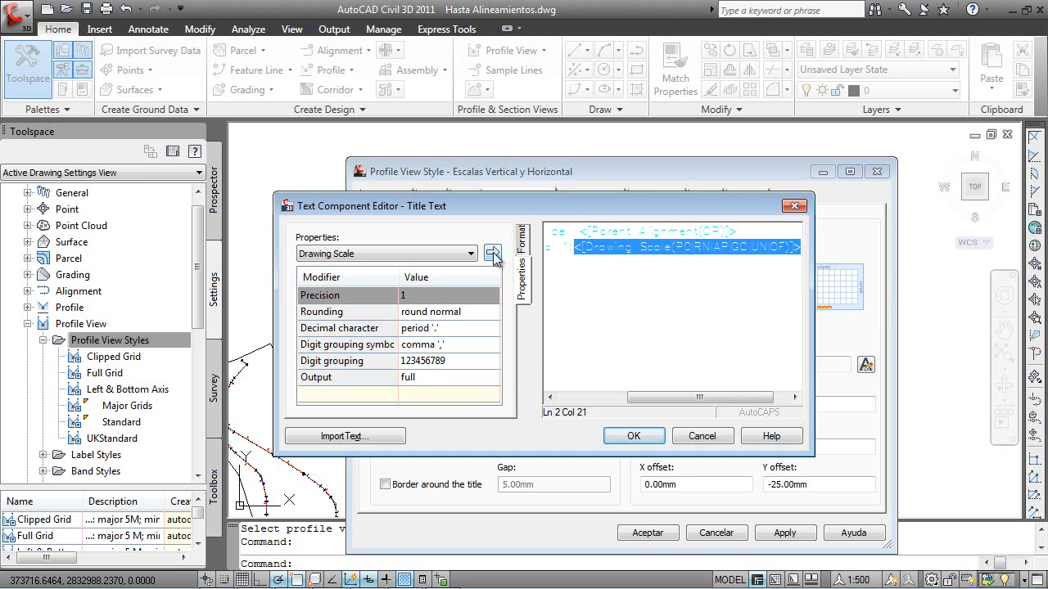
Step: Add a third title line reading "Escala Vertical 1:" followed by the Graph View Vertical Scale property, and accept the title text
key(End)
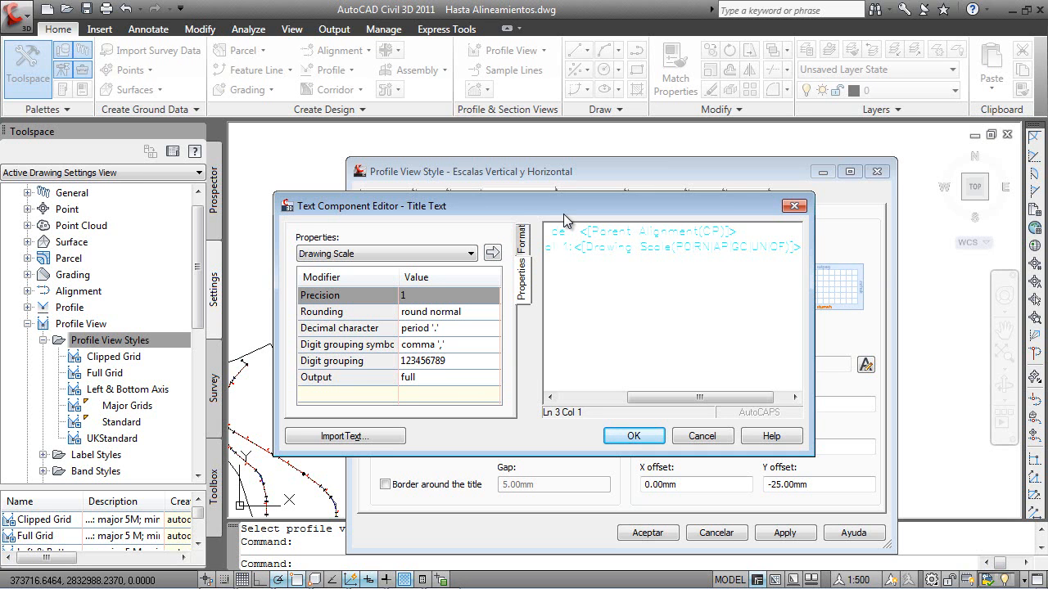
text(Escala Vertical 1:)
click(471, 254)
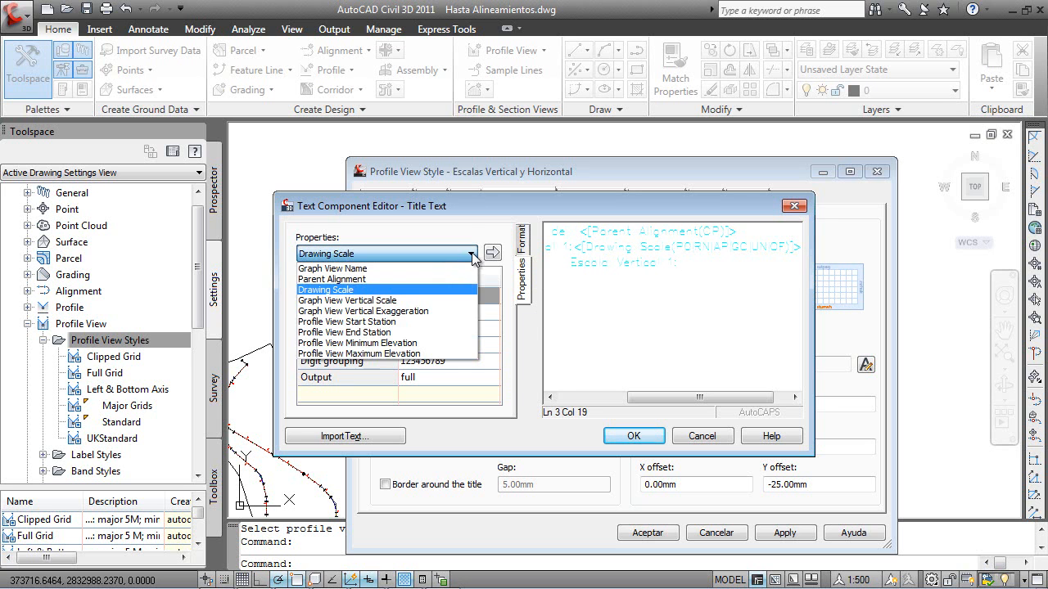
click(404, 301)
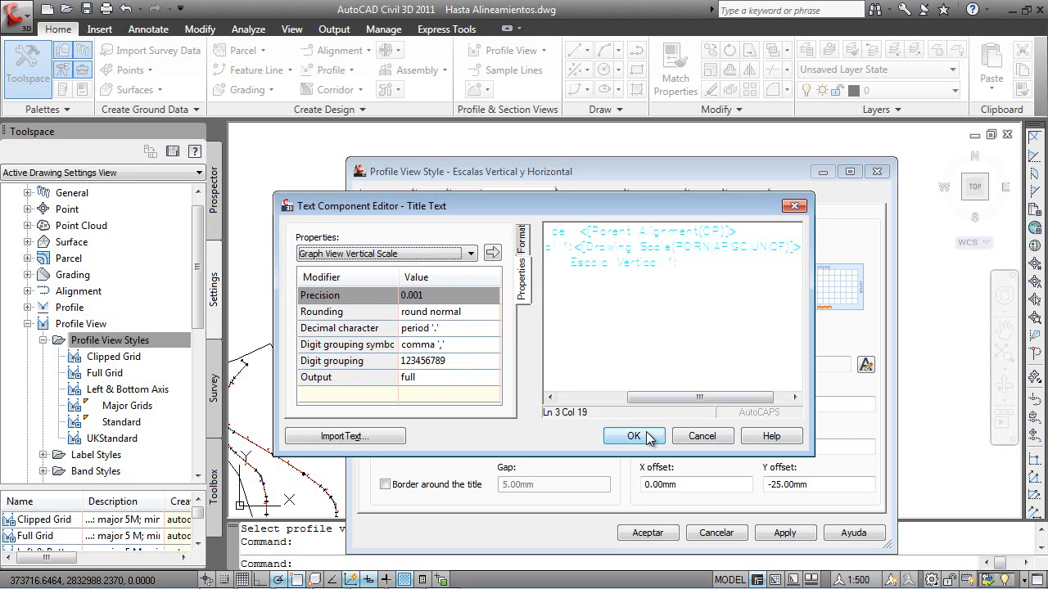
click(494, 253)
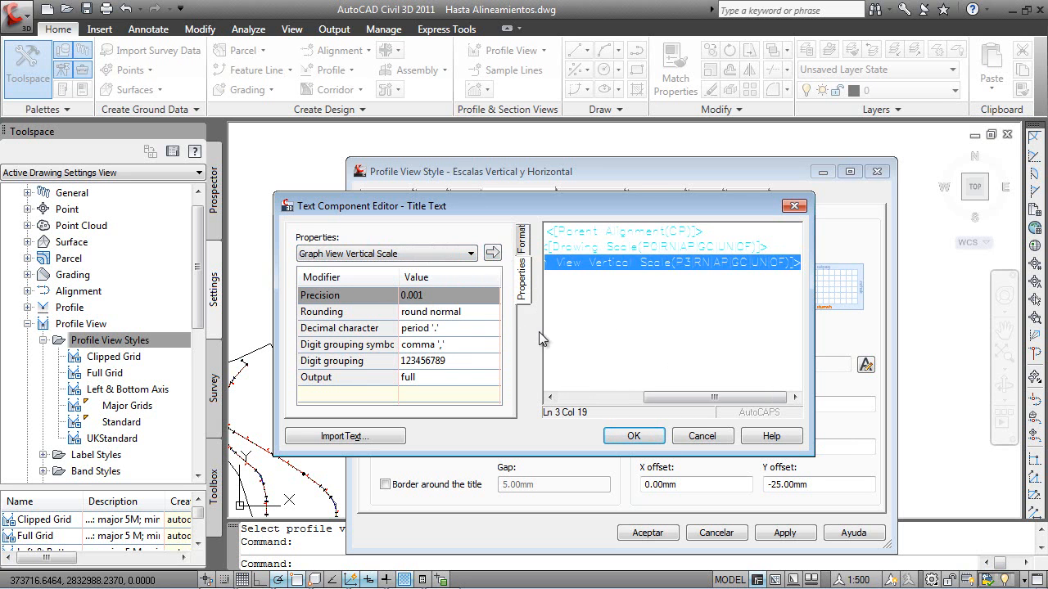
click(591, 398)
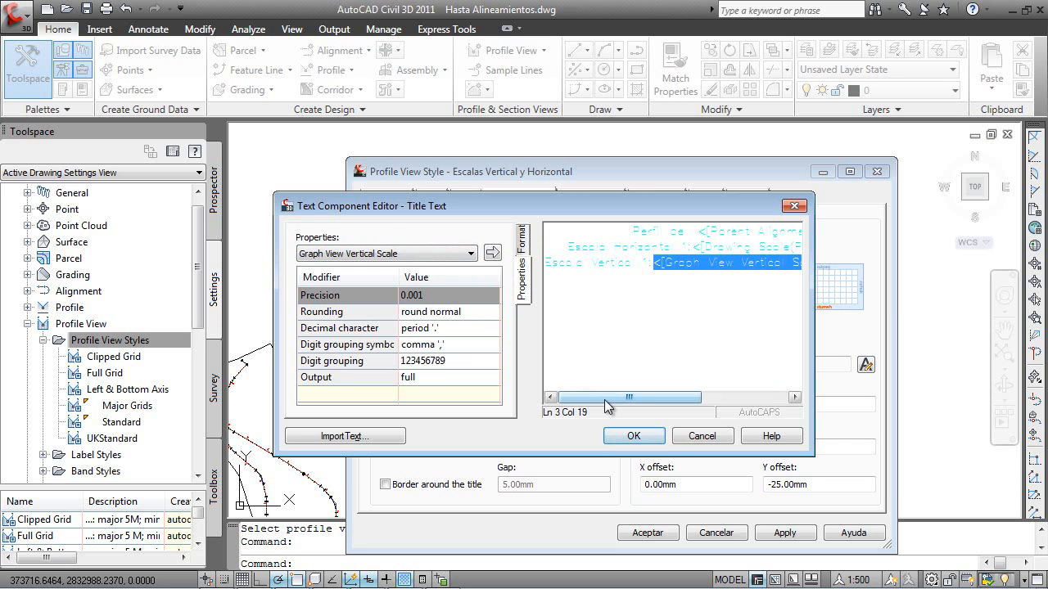
click(634, 436)
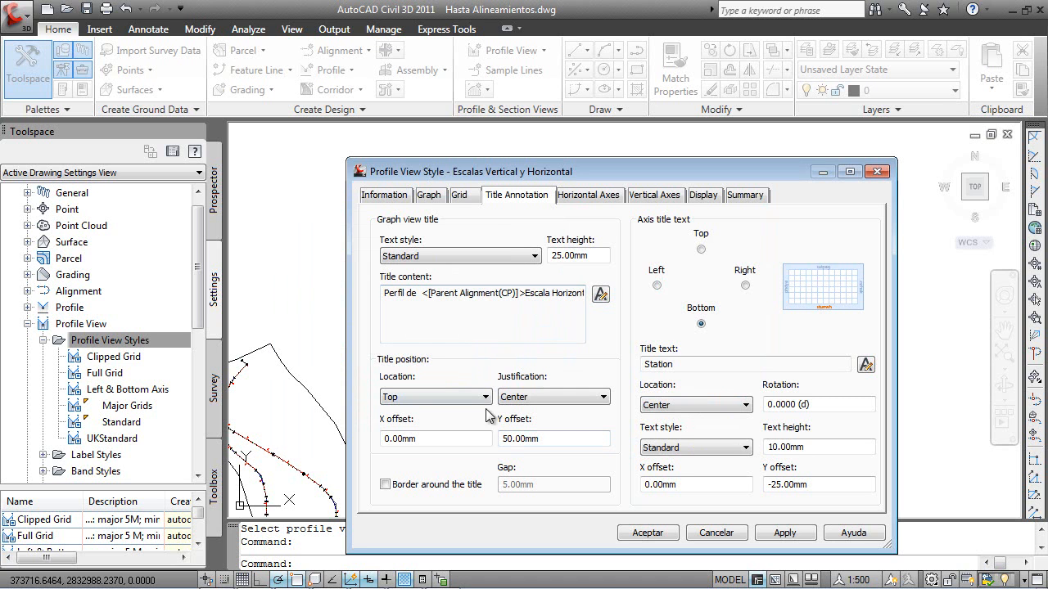
Step: Set the graph view title's justification to Left and its text height to 50 mm, and apply the style changes
click(607, 399)
click(558, 415)
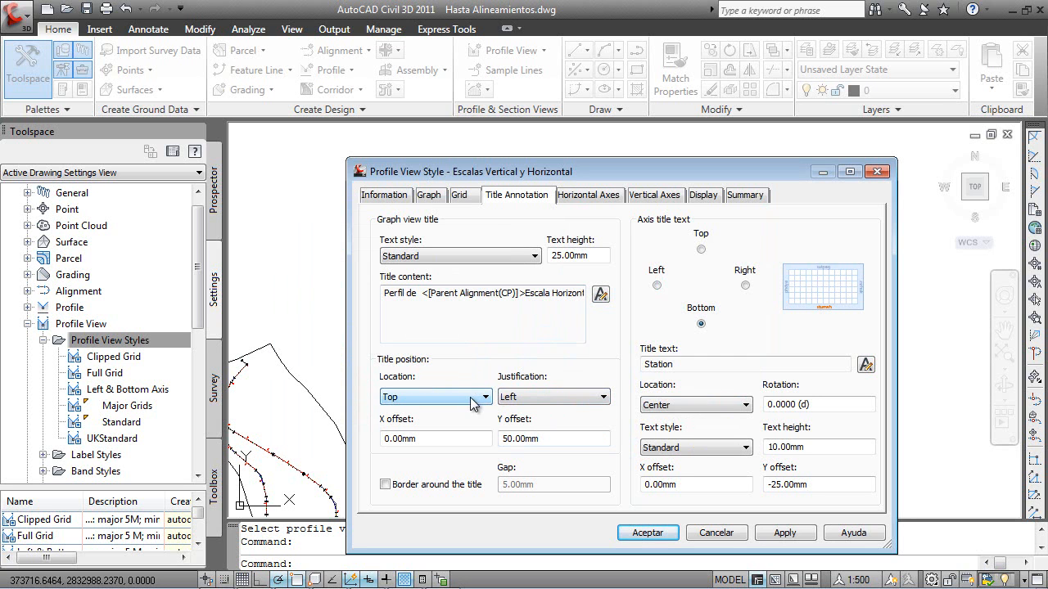
double_click(596, 254)
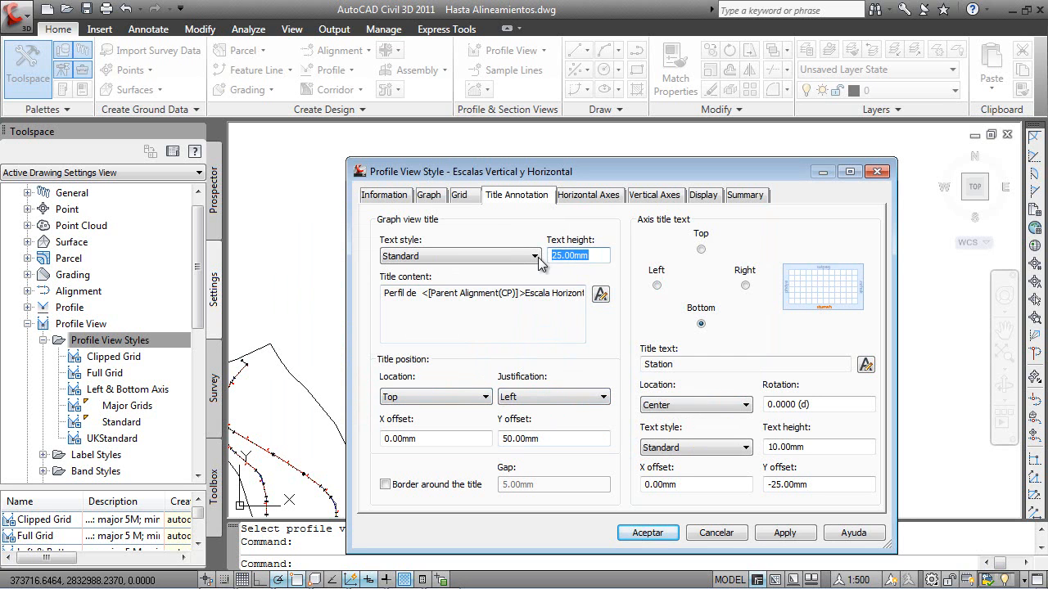
text(50)
click(783, 533)
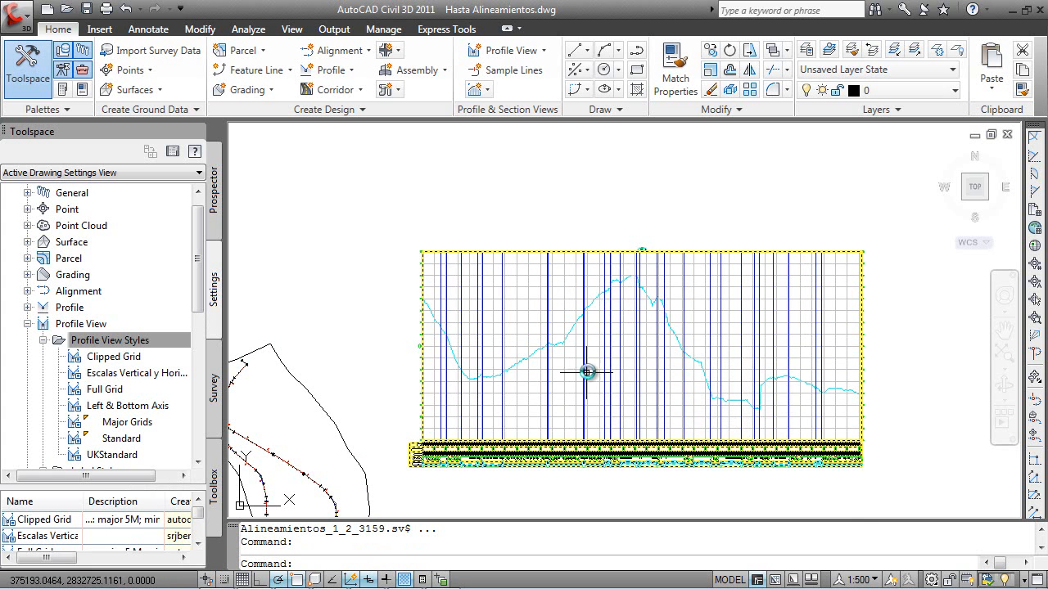
click(608, 253)
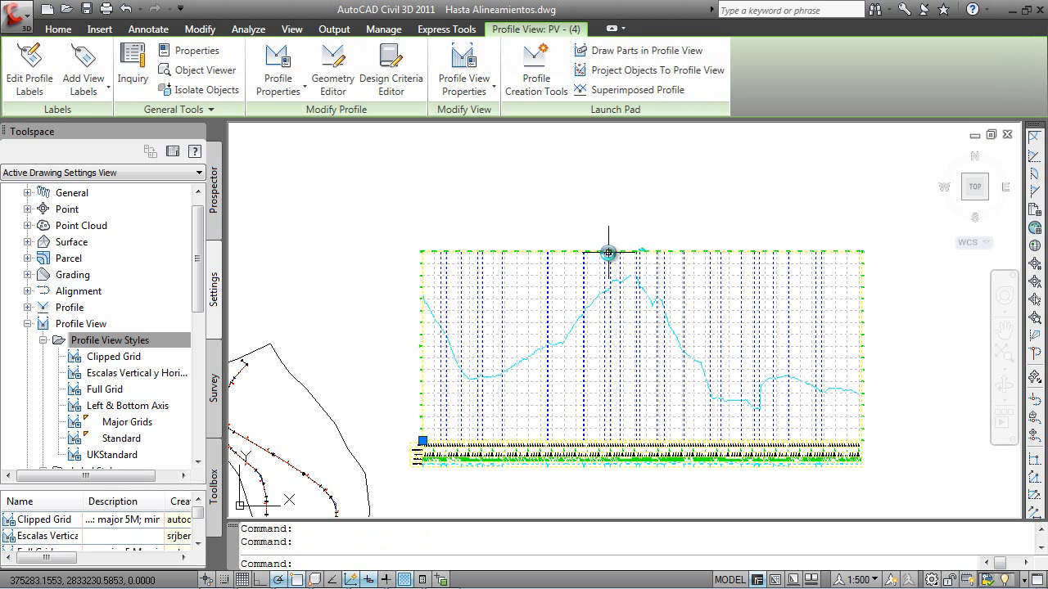
right_click(609, 253)
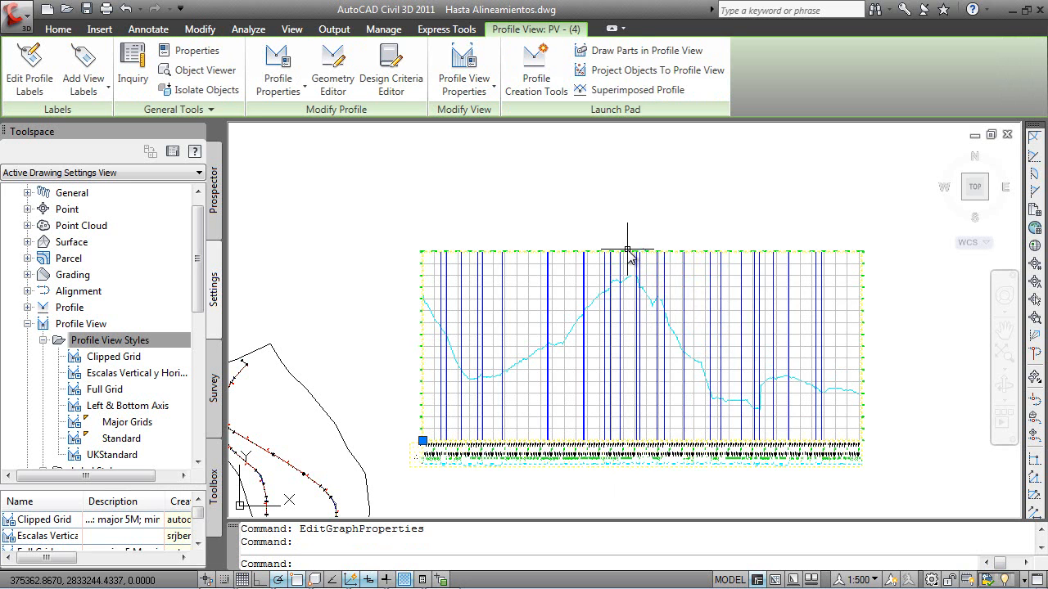
key(alt)
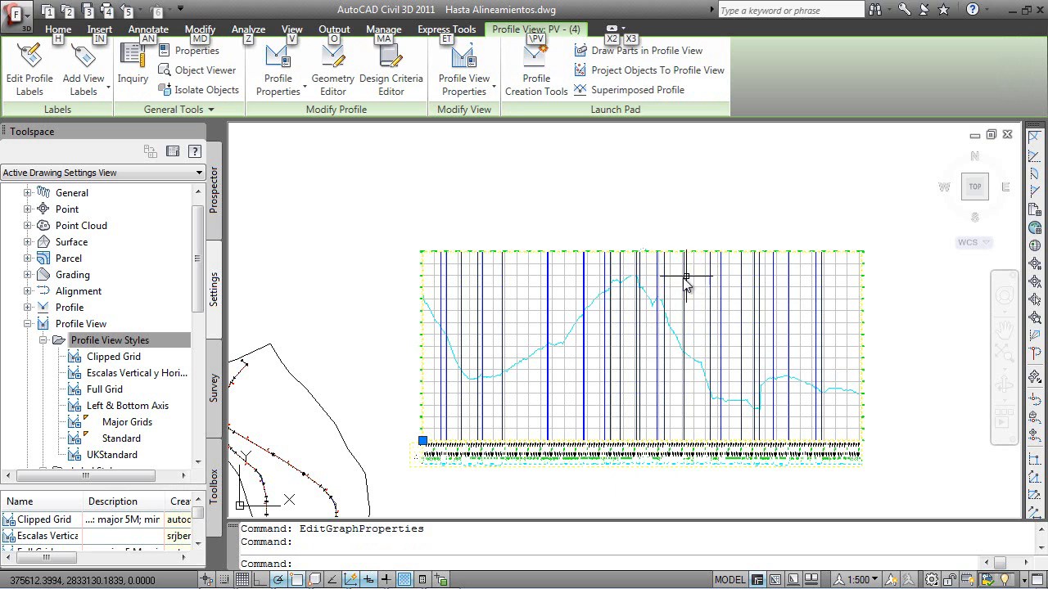
click(664, 276)
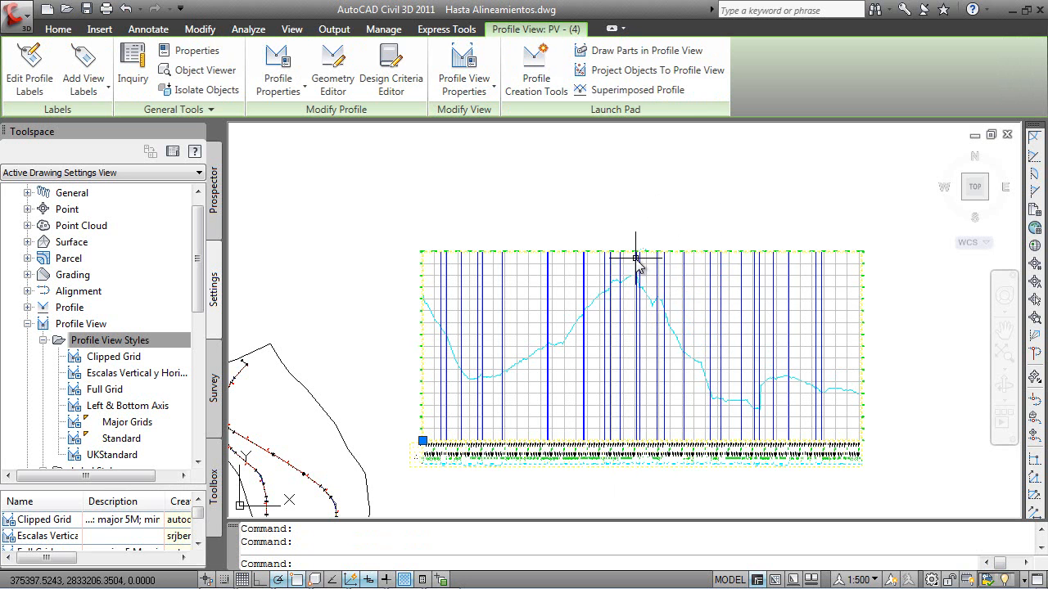
key(Escape)
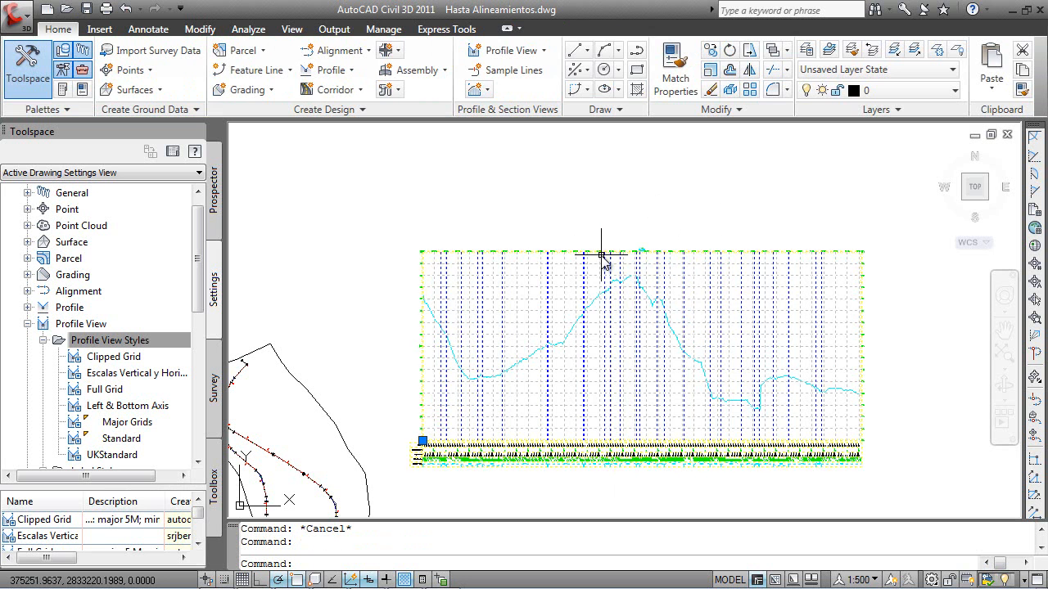
Step: Assign the object style "Escalas Vertical y Horizontal" to the profile view in its properties
click(602, 256)
right_click(615, 201)
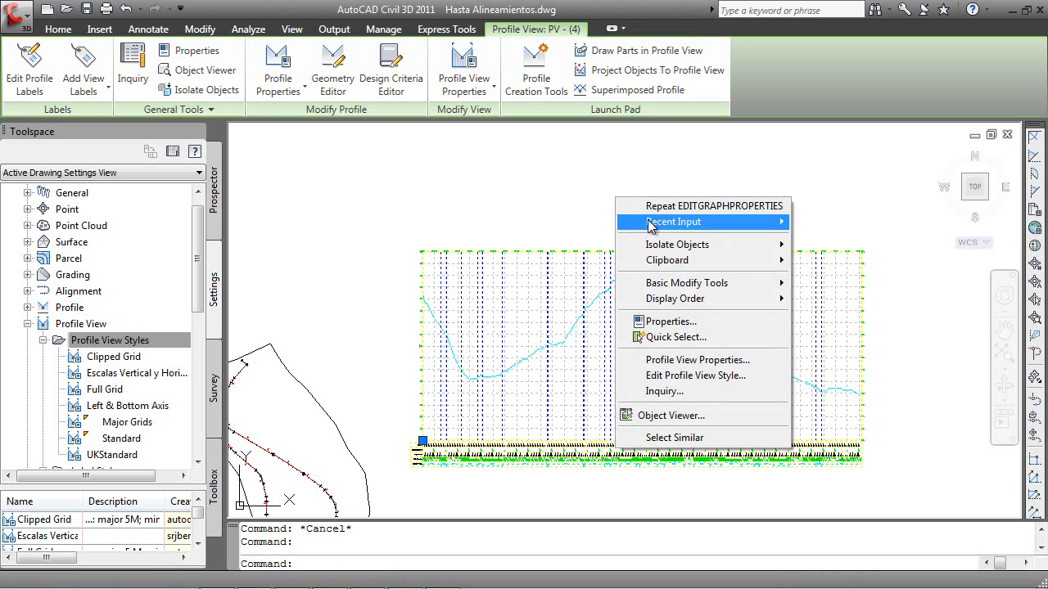
click(695, 361)
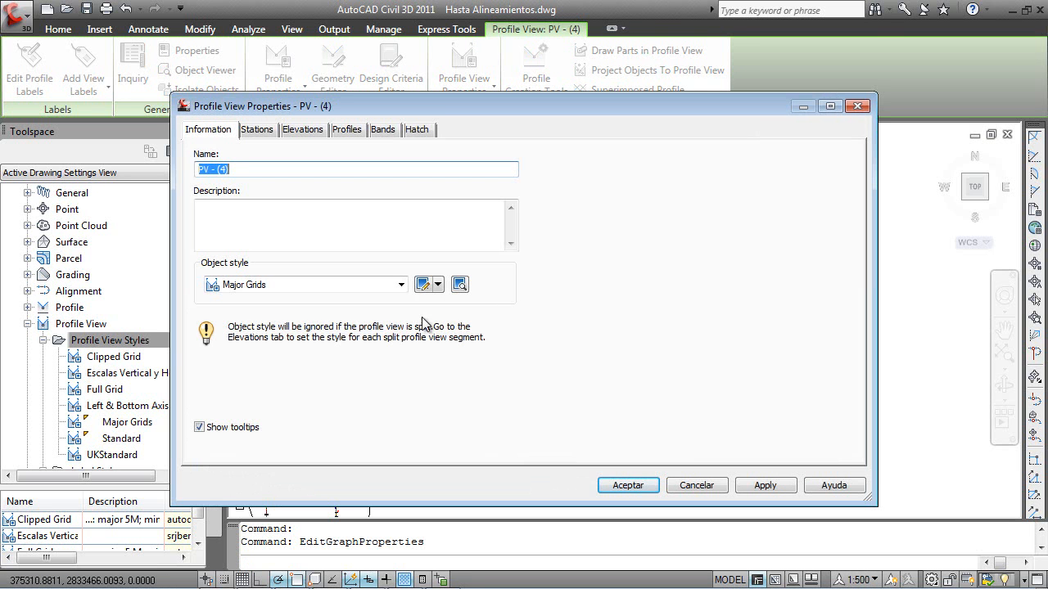
click(401, 284)
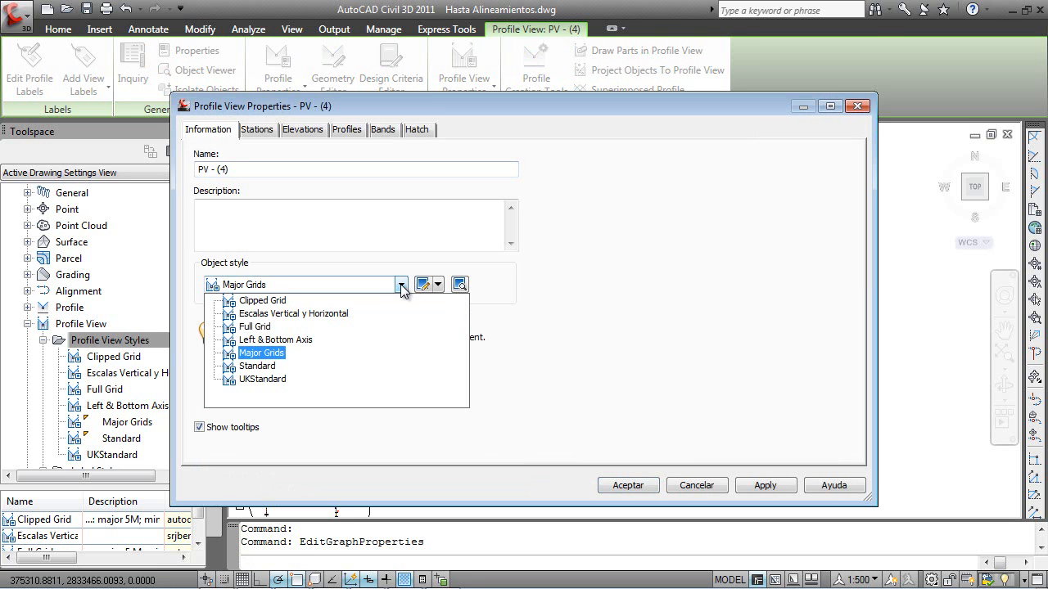
click(344, 314)
click(628, 485)
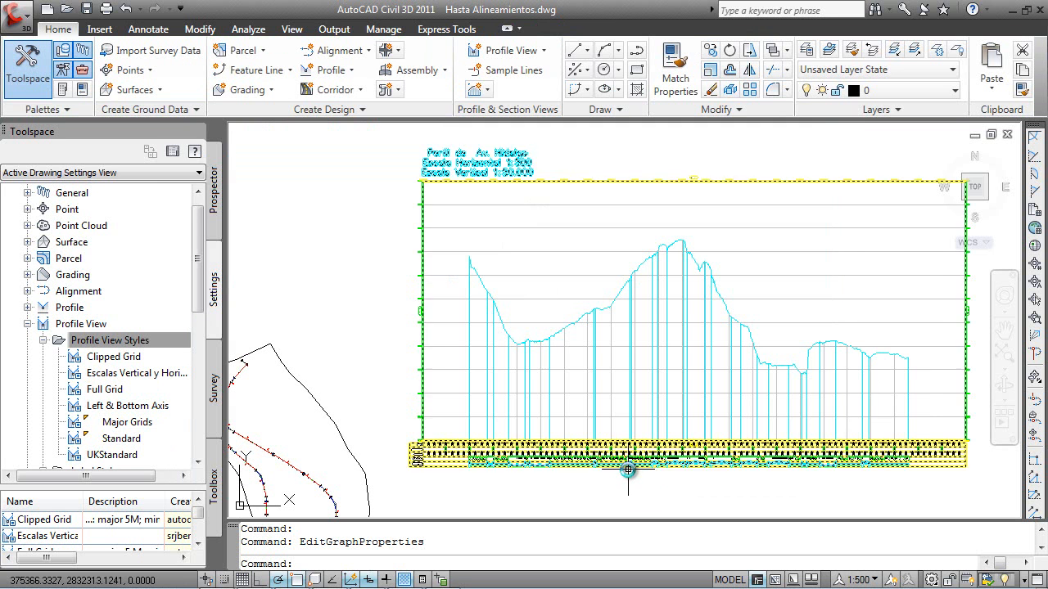
Step: Inspect the horizontal and vertical scale lines in the title above the profile view
scroll(401, 147, up, 5)
middle_drag(398, 173, 336, 290)
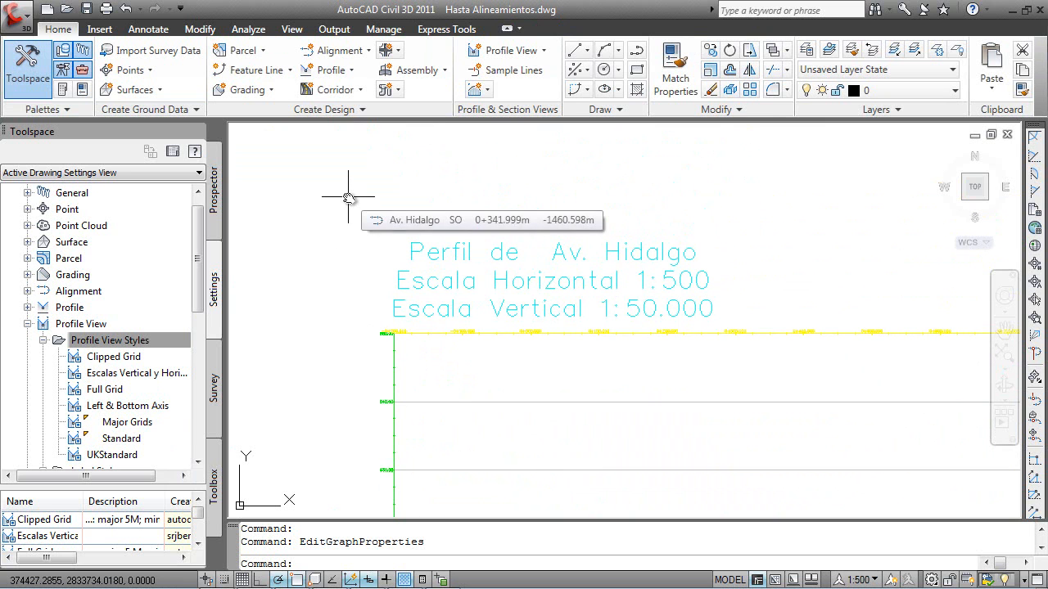
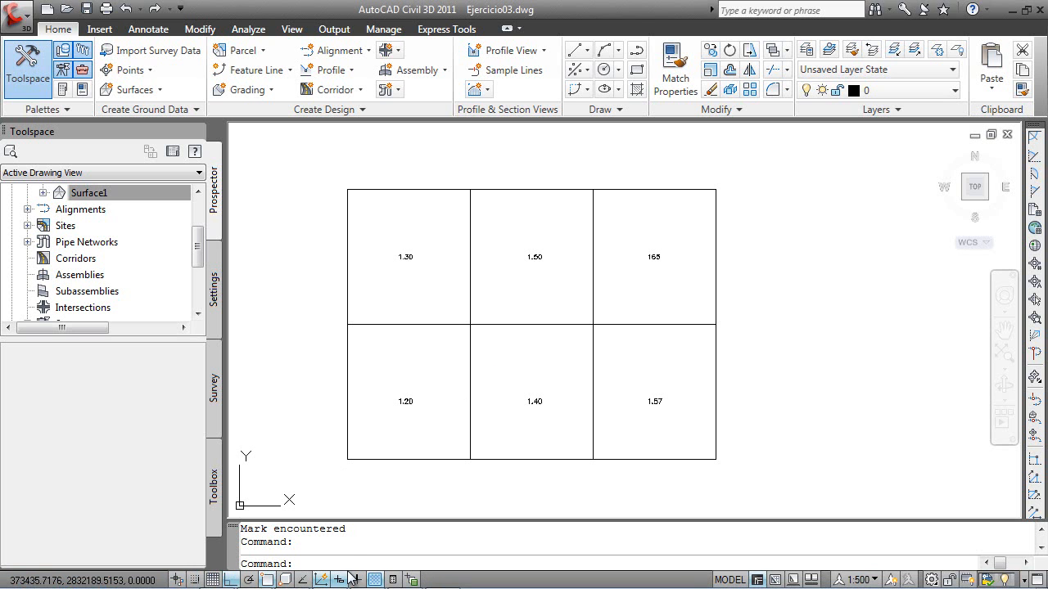
Step: Load the AutoLISP application LOTES.LSP from the desktop folder
text(appload)
key(Return)
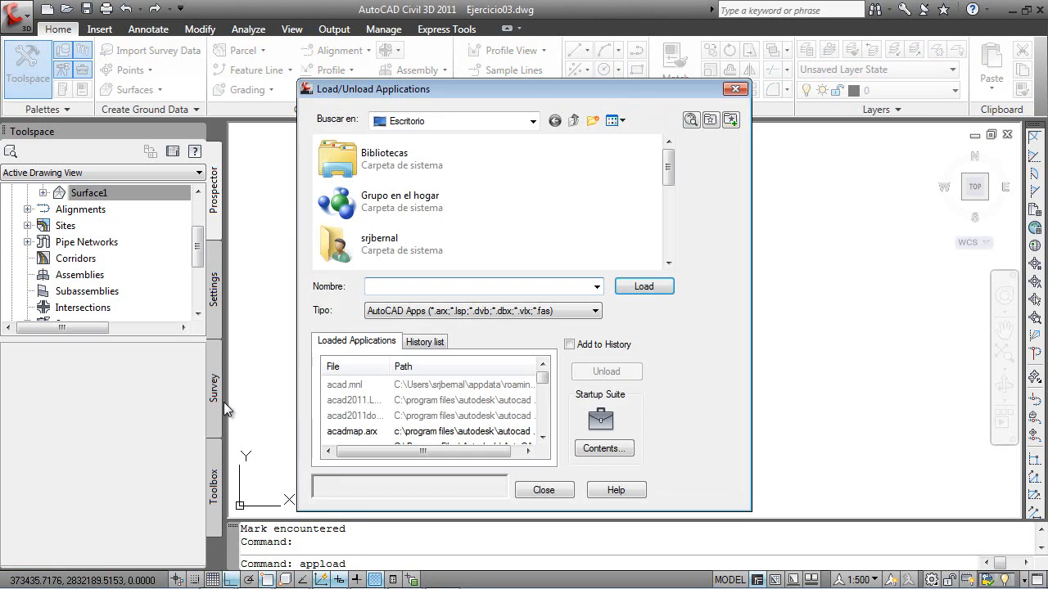
drag(668, 165, 651, 248)
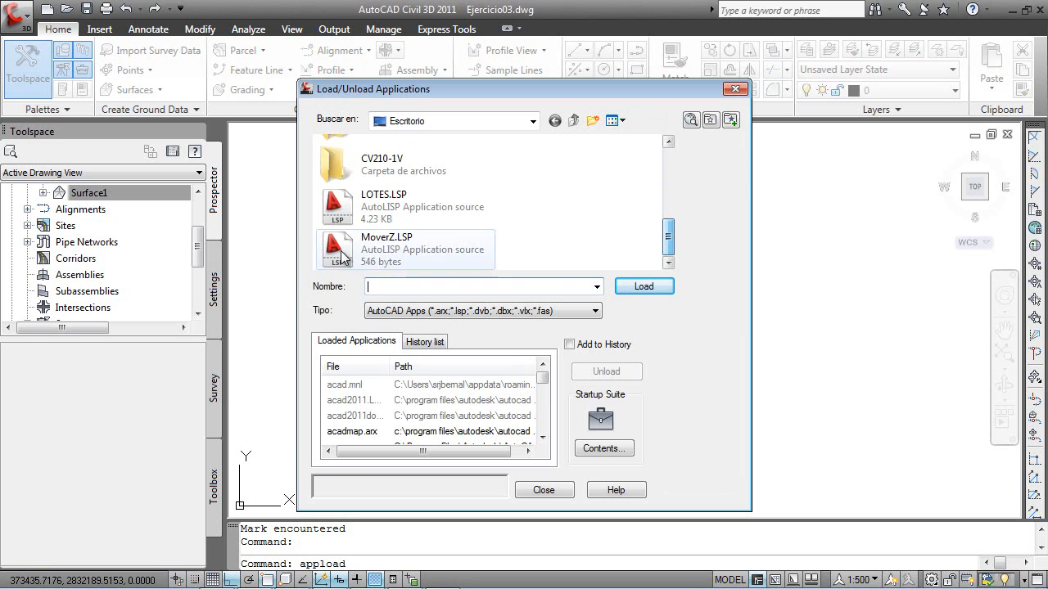
double_click(385, 205)
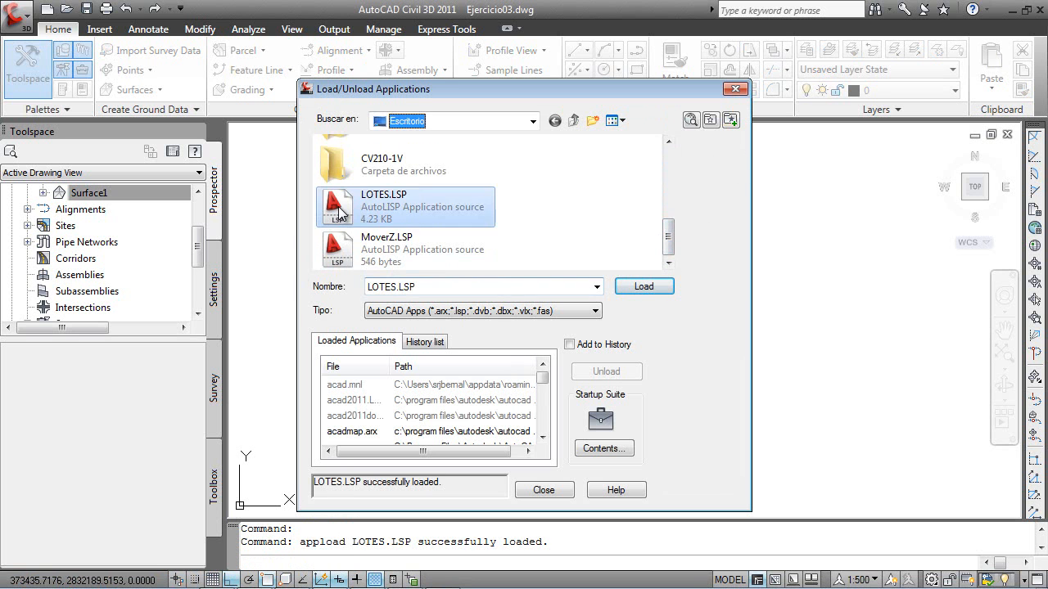
click(536, 490)
Step: Run the art command on all the lot lines and elevation texts, accepting the 0.025 offset and the C-TINN-FALT layer
text(art)
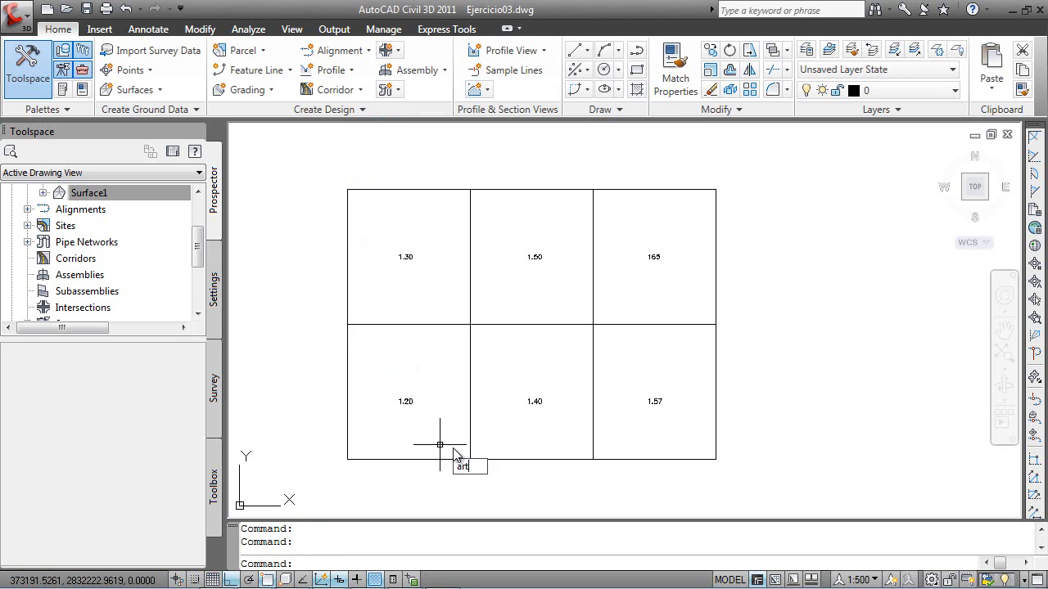
key(Return)
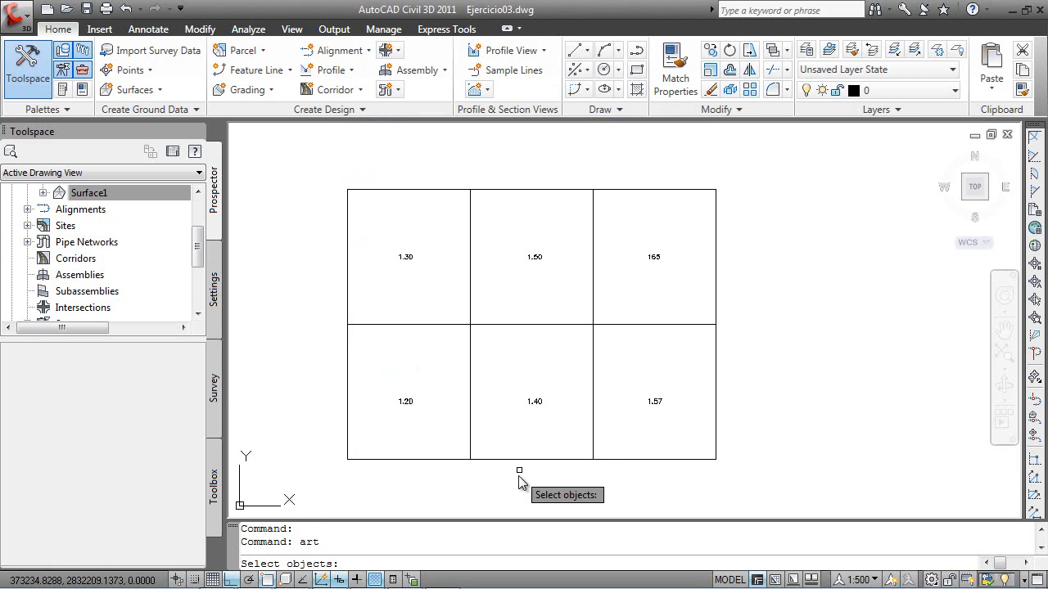
click(745, 476)
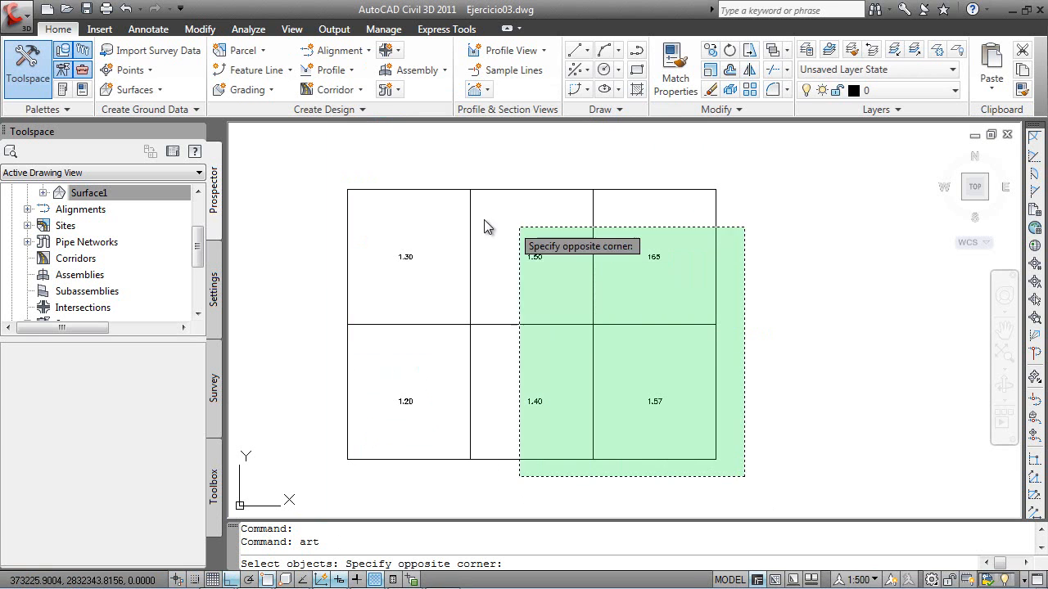
click(316, 169)
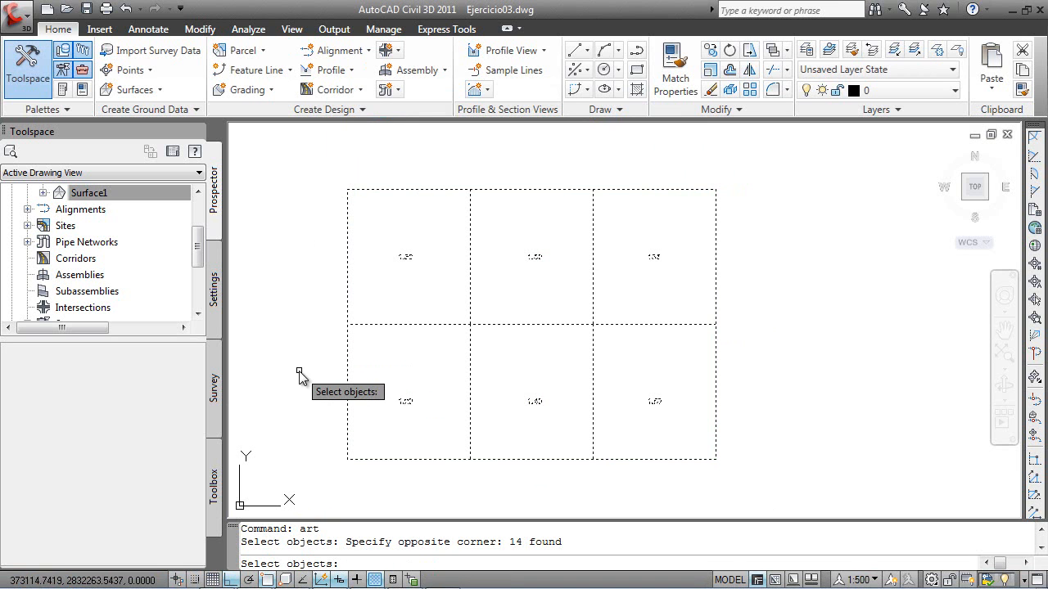
key(Return)
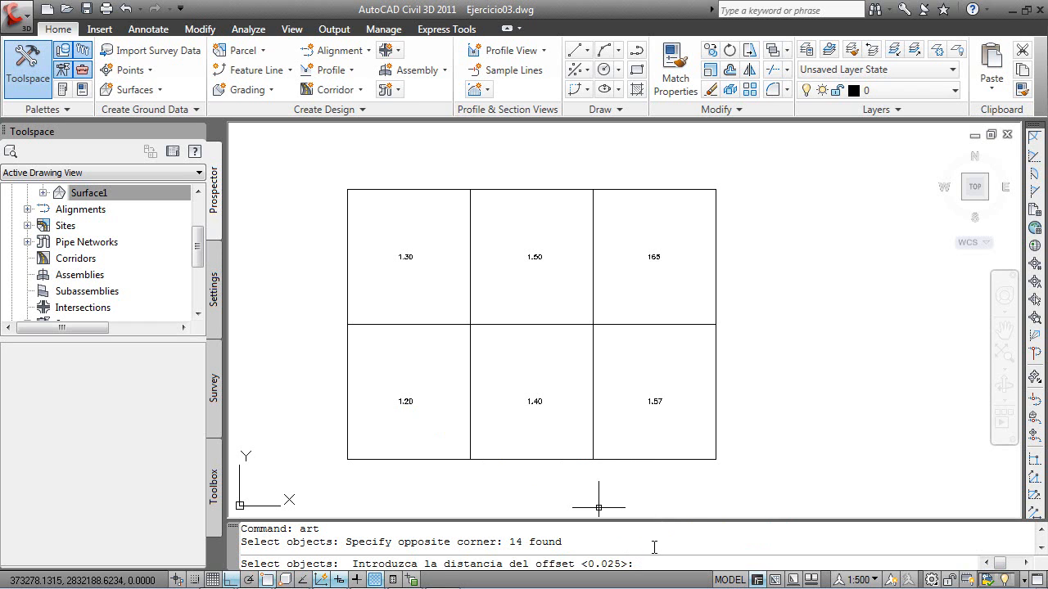
key(Return)
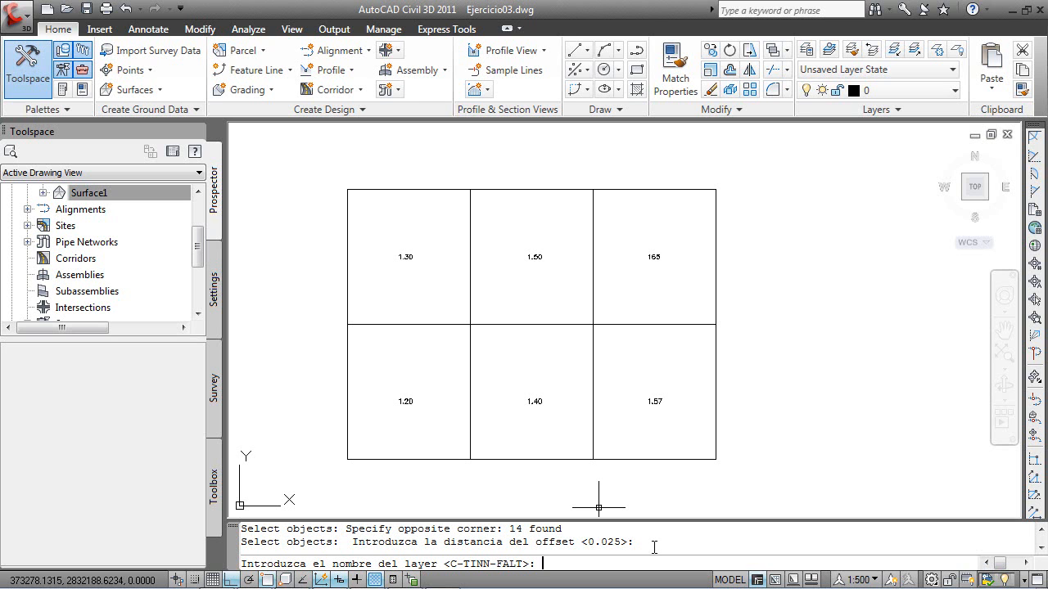
key(Return)
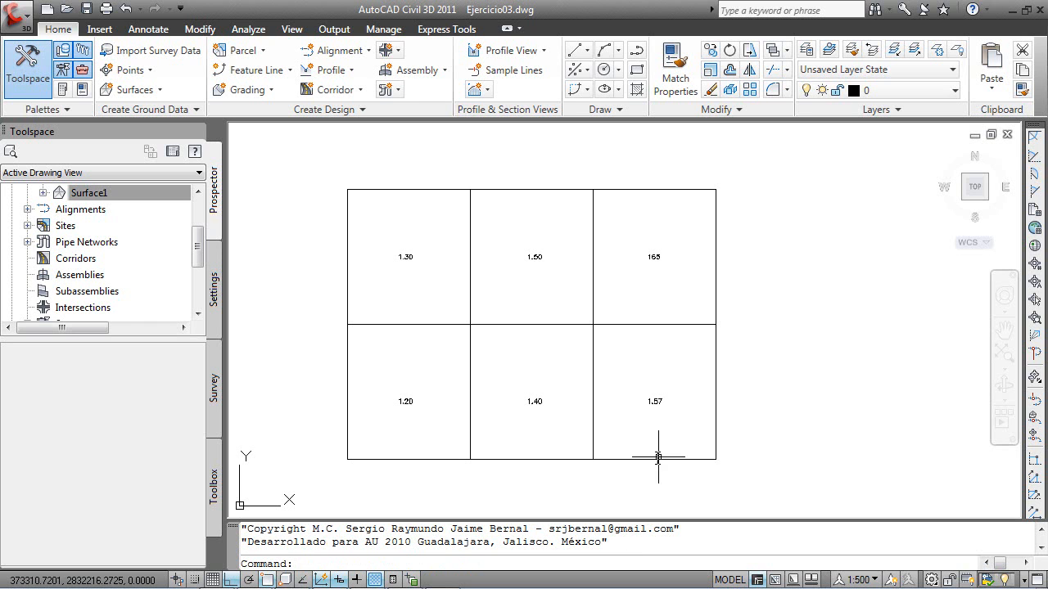
Step: List the vertex data of the generated polyline around the lot labelled 1.40 to check its elevation
mouse_move(472, 343)
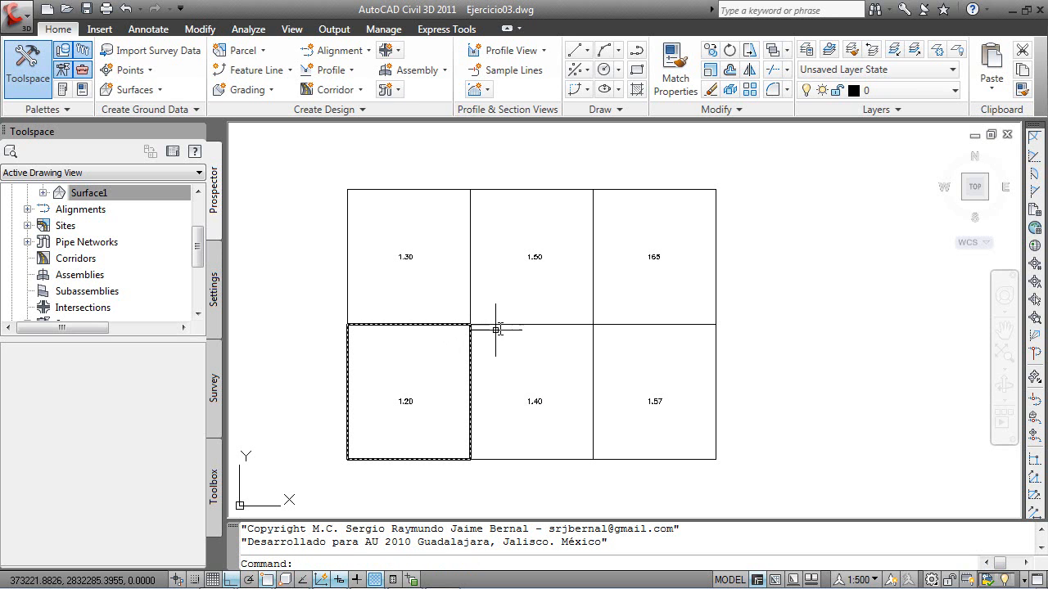
mouse_move(502, 325)
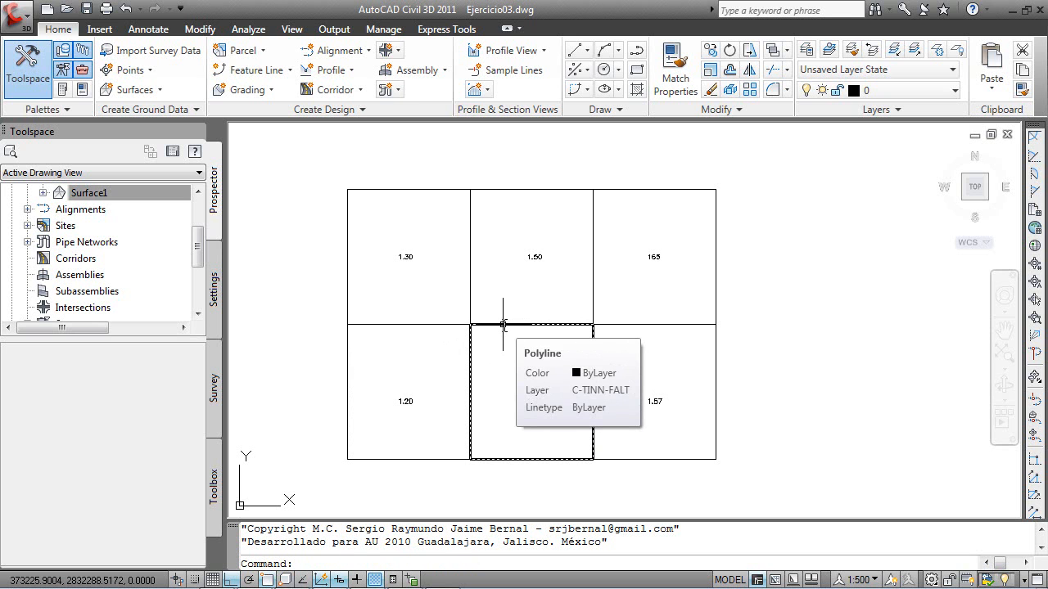
click(503, 324)
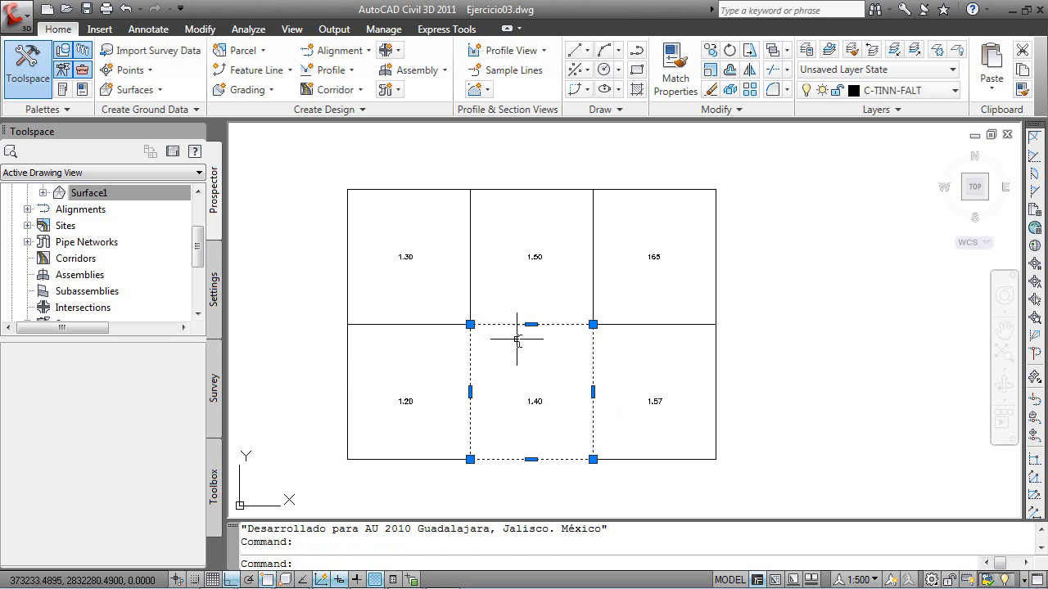
text(li)
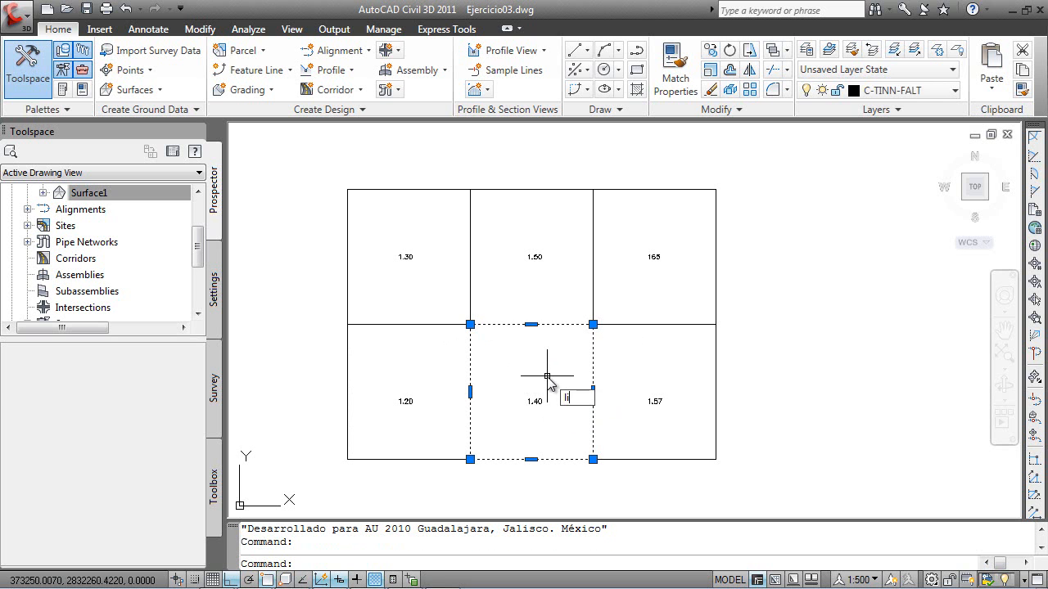
key(Return)
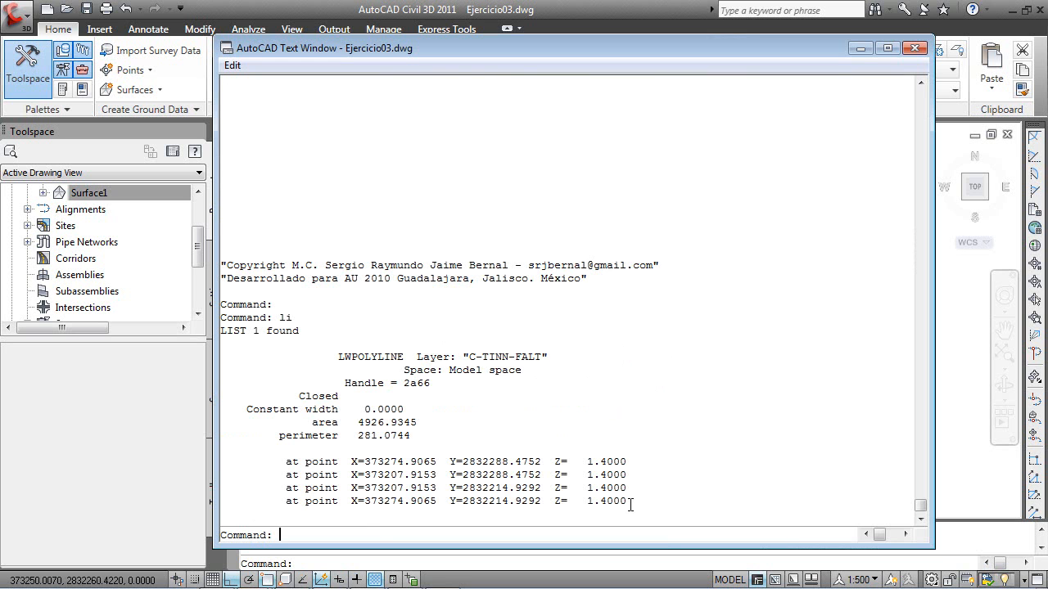
click(914, 47)
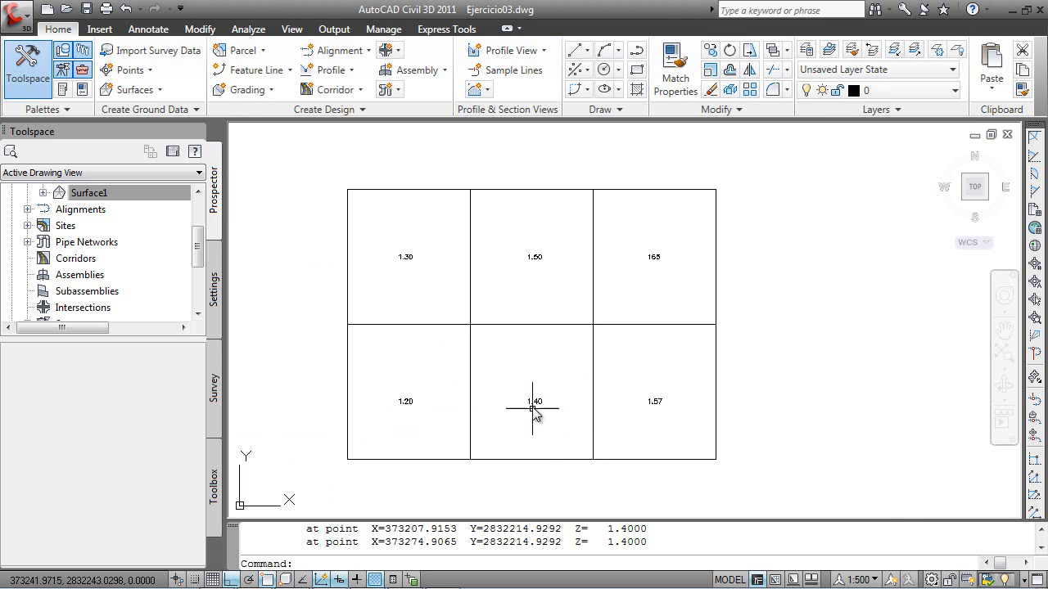
Step: List the vertex data of the generated polyline around the lot labelled 1.20 to check its elevation
click(430, 325)
text(li)
key(Return)
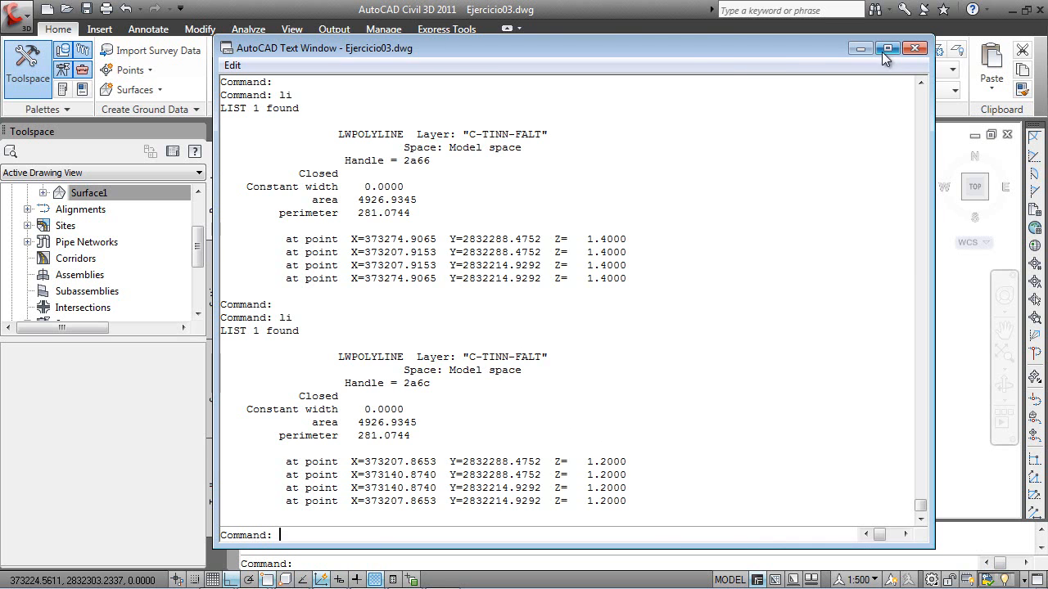
click(915, 48)
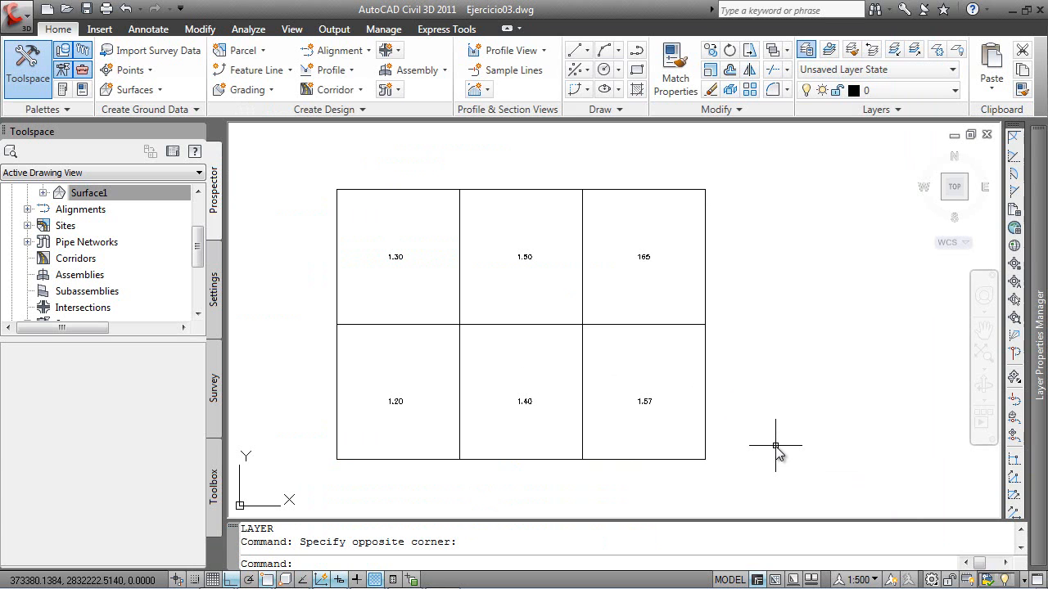
Step: Freeze the C-TINN-FALT layer
key(alt)
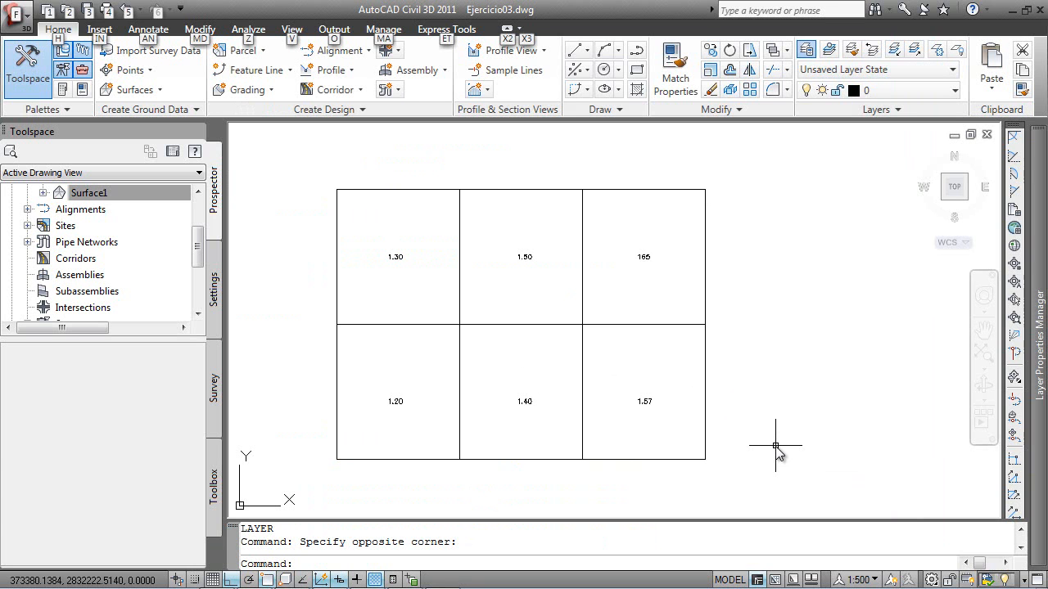
mouse_move(1038, 344)
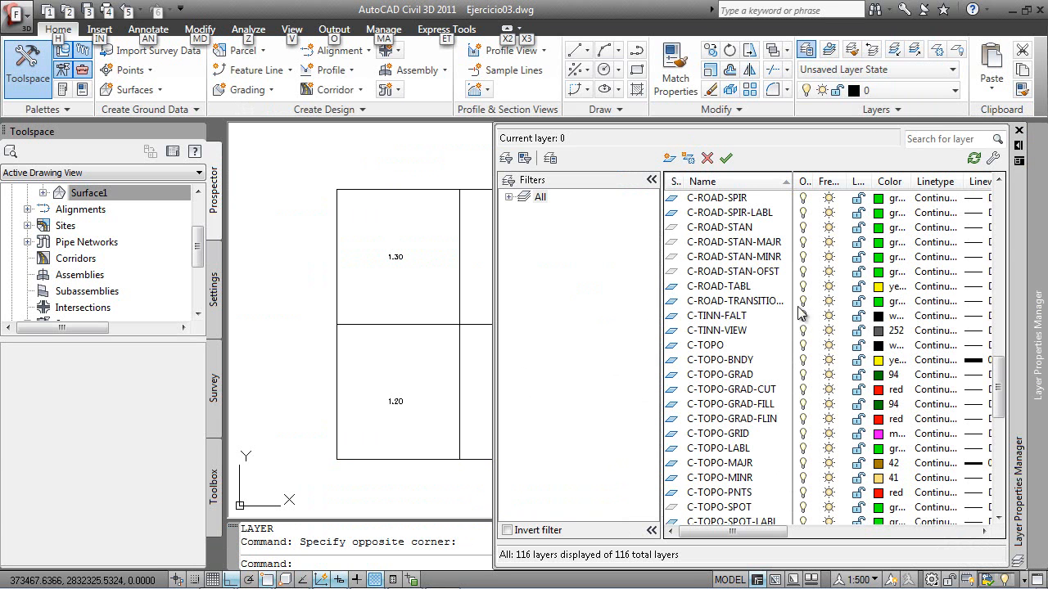
click(702, 318)
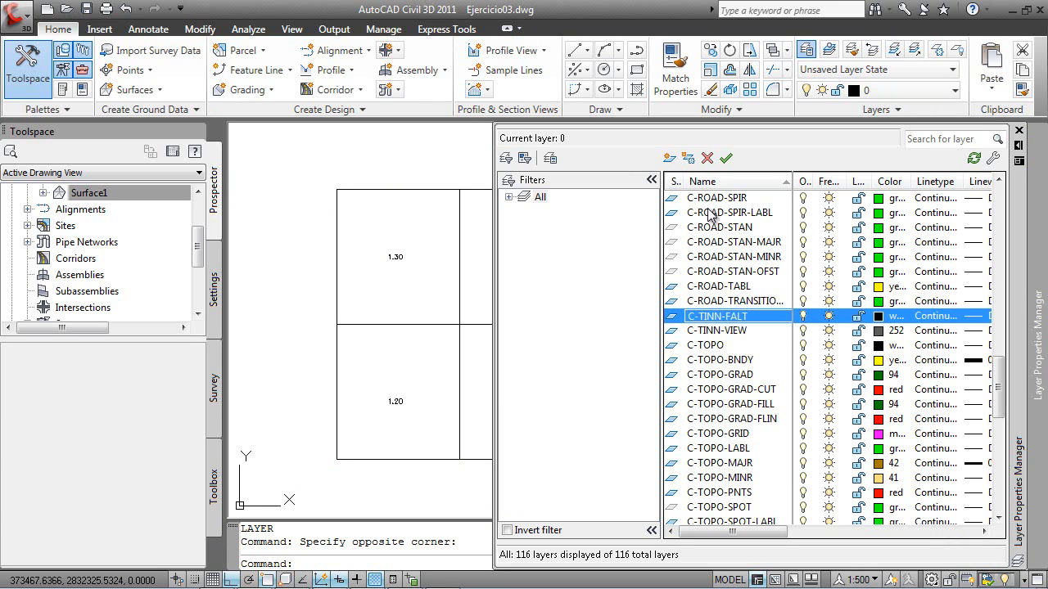
click(828, 317)
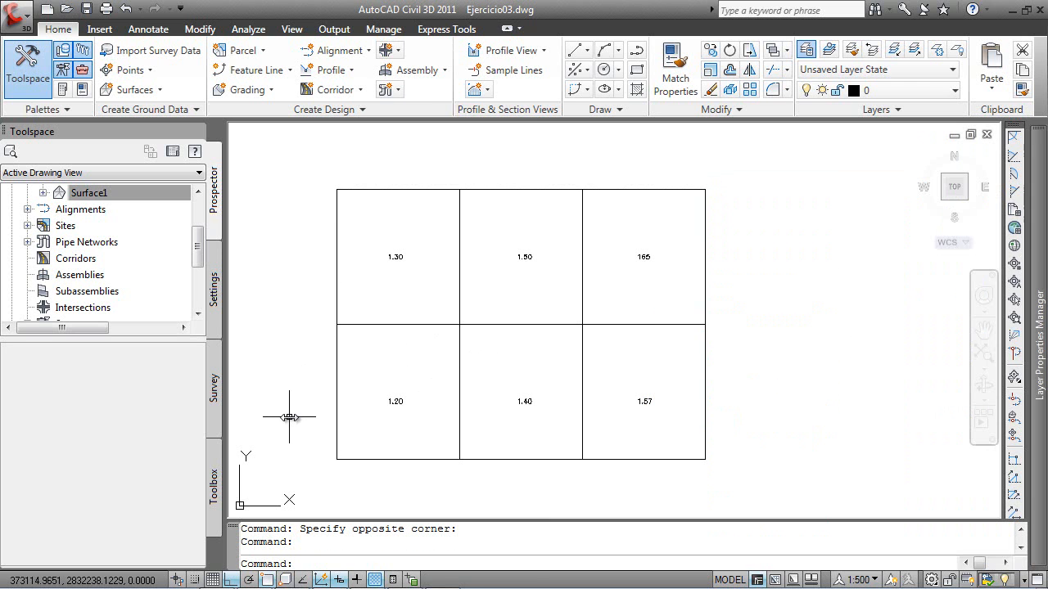
Step: Erase the inner lot division lines and the elevation texts, keeping only the outer rectangle
text(e)
key(Return)
click(741, 474)
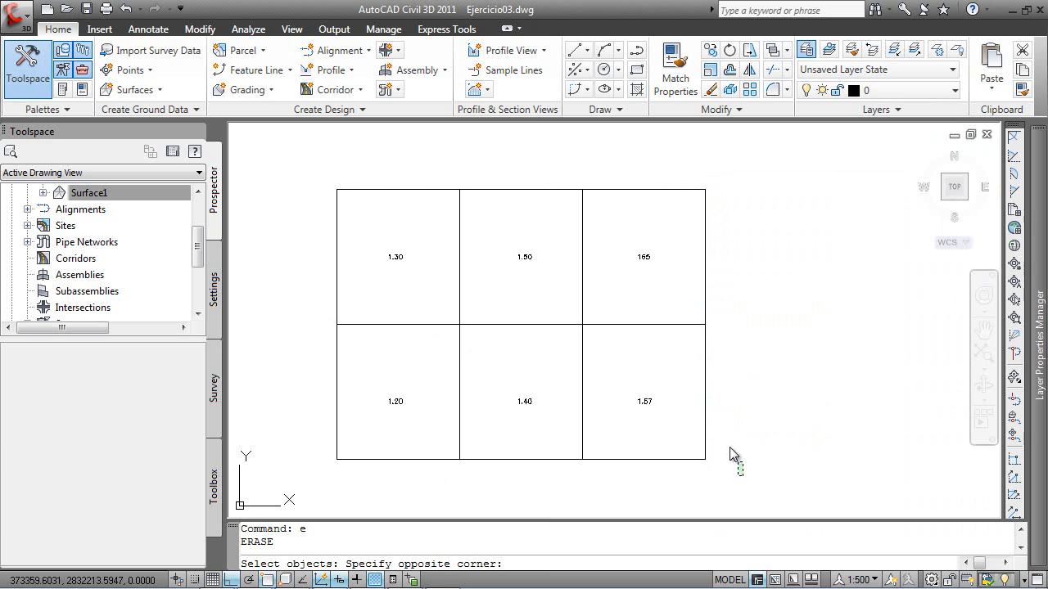
click(302, 168)
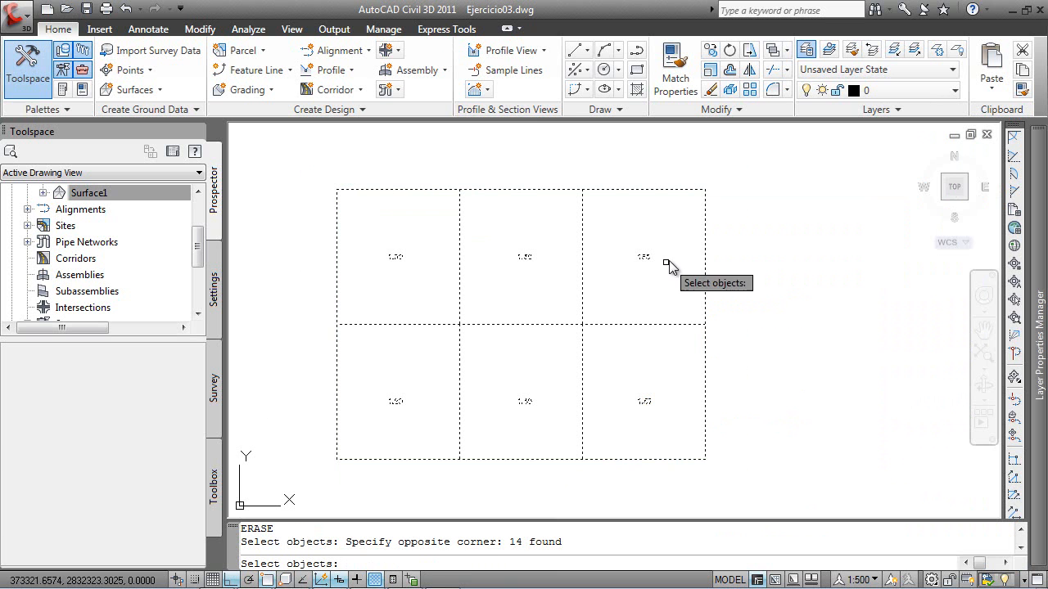
shift+click(705, 226)
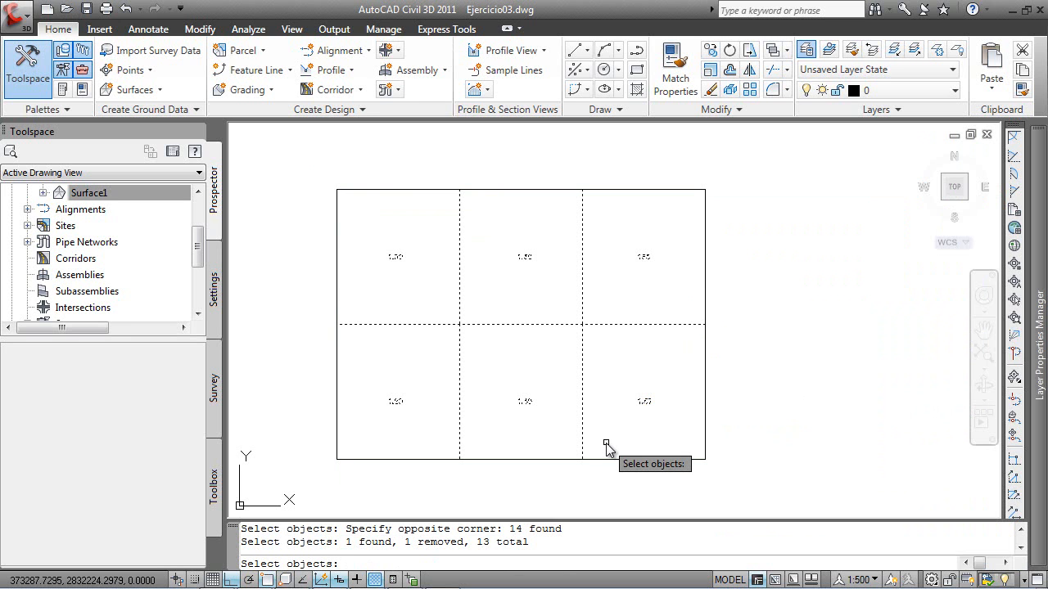
key(Return)
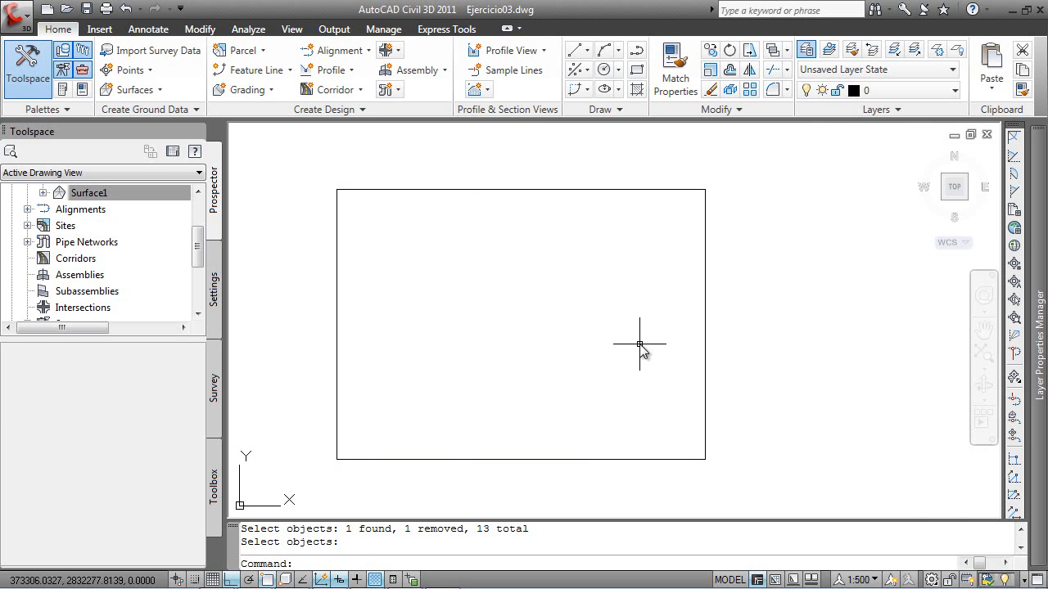
Step: Move the outer rectangle onto the middle of the contoured surface with ortho turned off
scroll(640, 345, down, 4)
middle_drag(682, 375, 513, 348)
scroll(483, 352, up, 3)
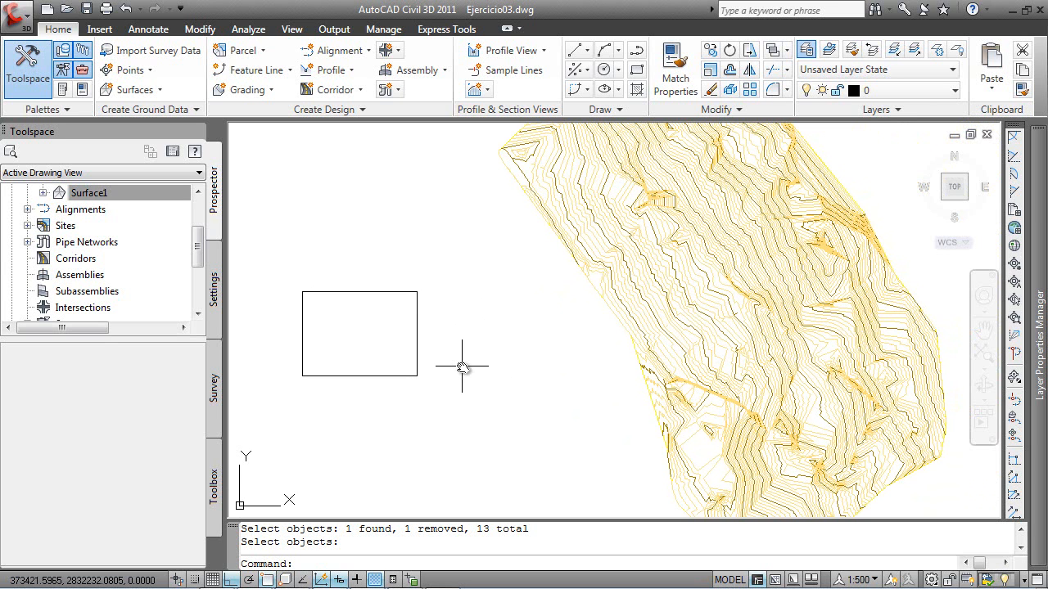
text(m)
key(Return)
click(414, 377)
key(Return)
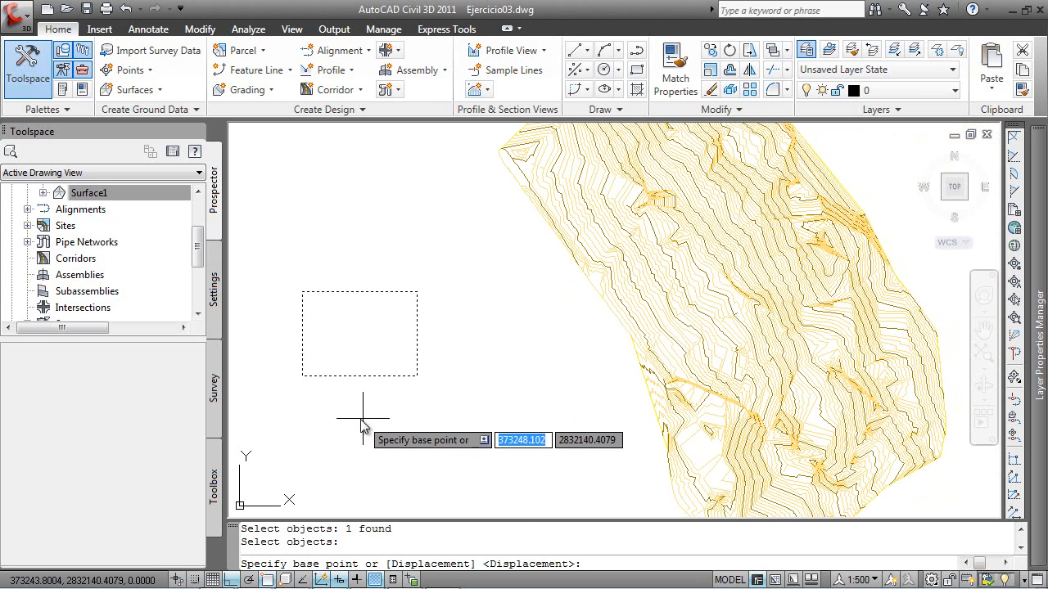
click(352, 421)
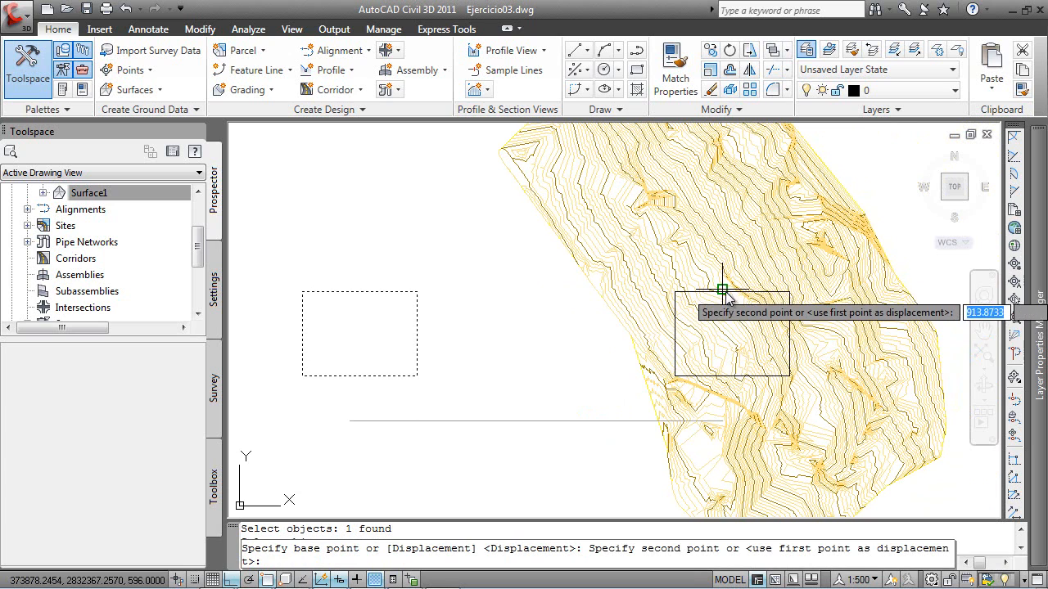
key(F8)
click(722, 359)
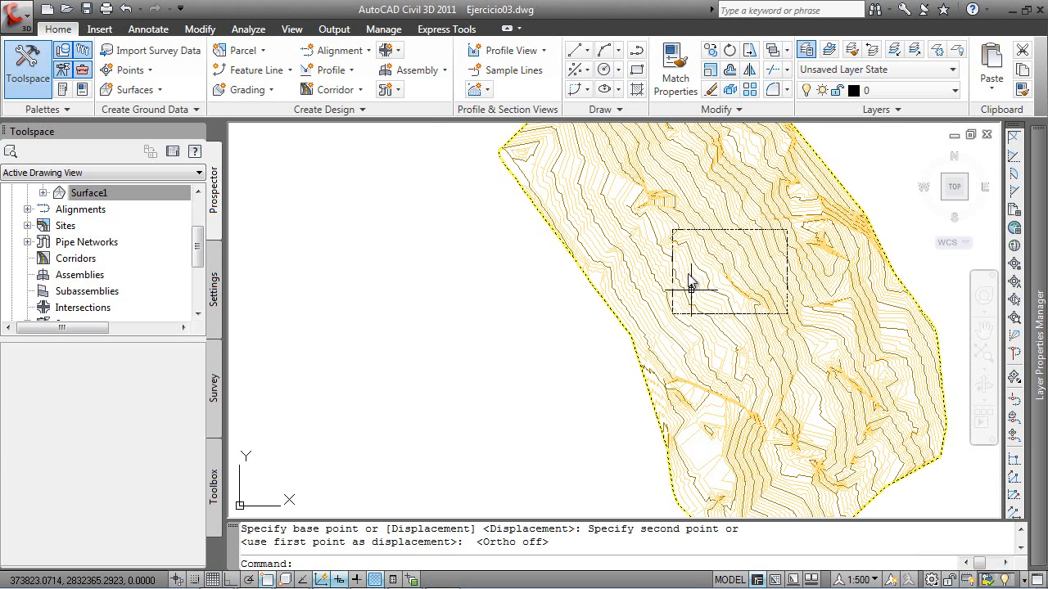
scroll(692, 285, up, 3)
mouse_move(744, 218)
middle_down()
mouse_move(650, 253)
mouse_move(499, 237)
middle_up()
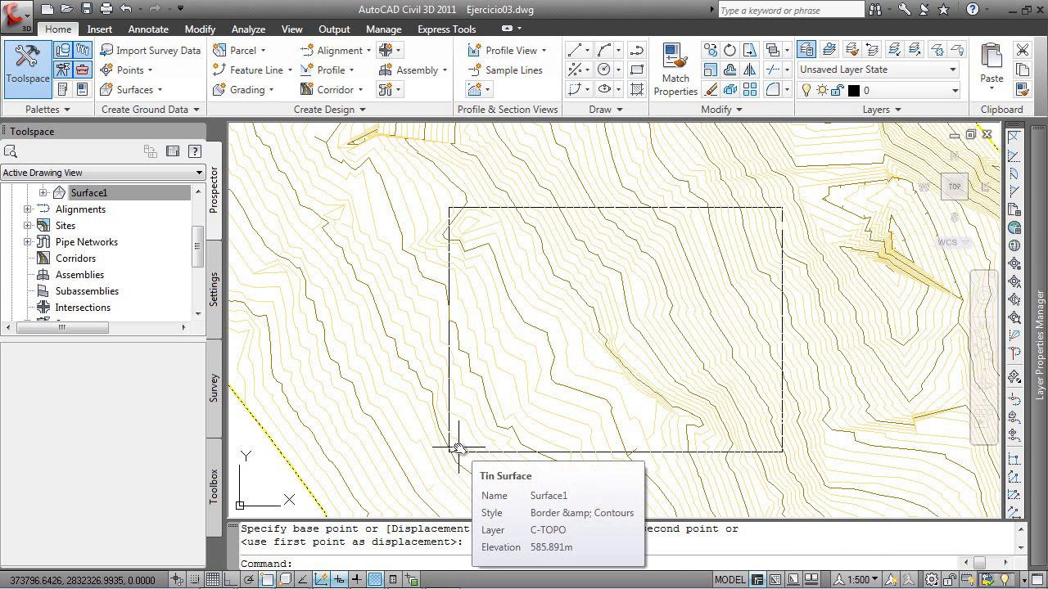
key(F8)
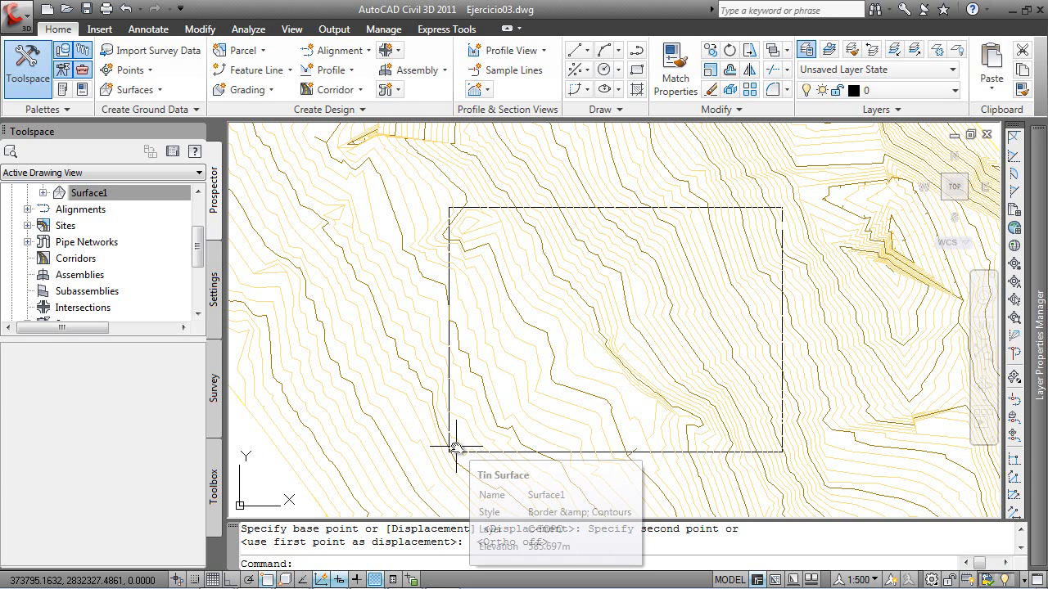
click(450, 386)
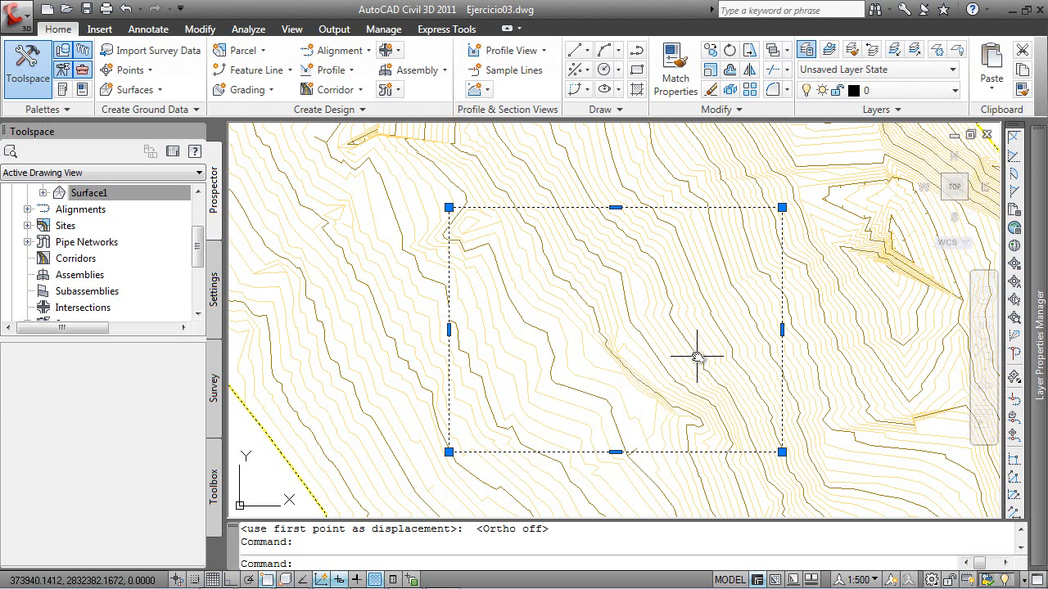
key(Escape)
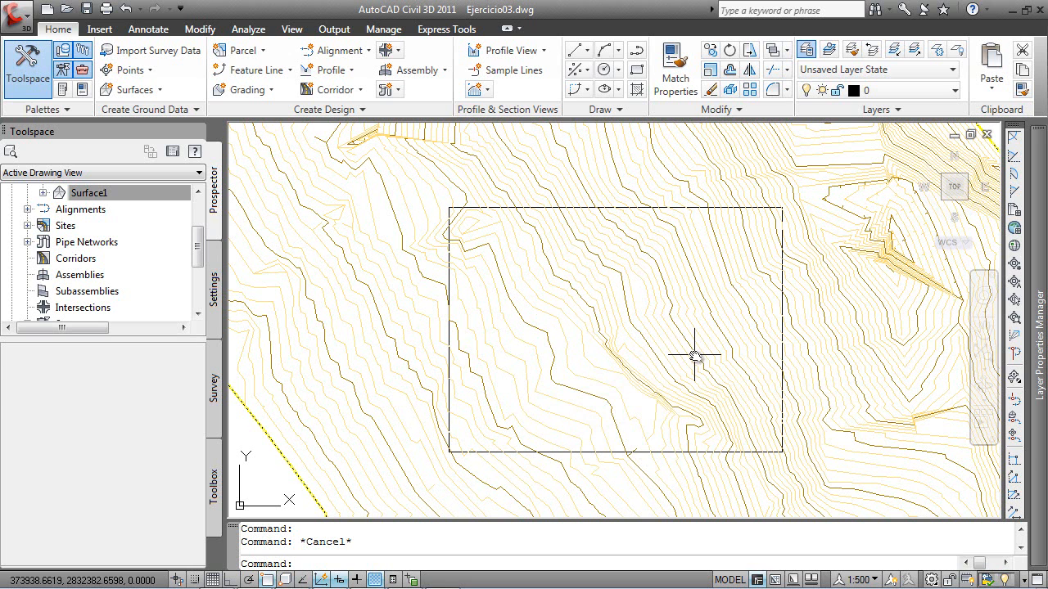
text(of)
key(Return)
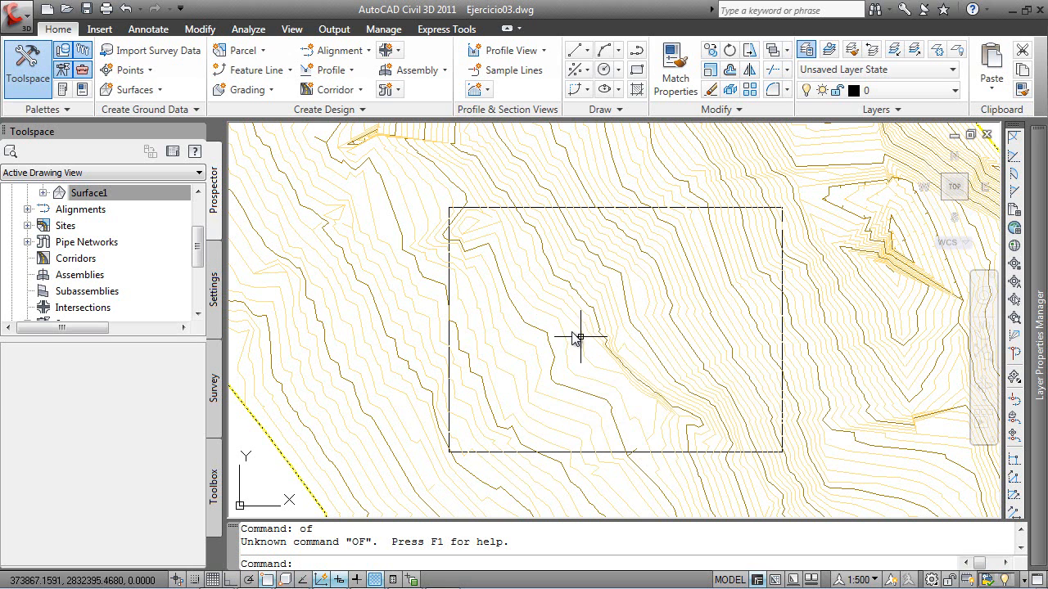
click(449, 274)
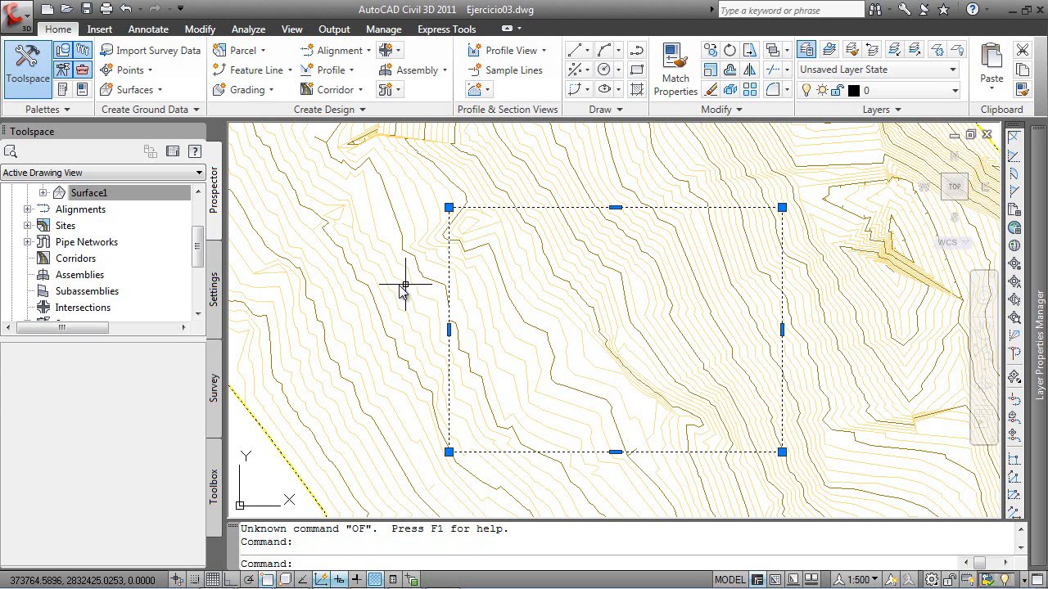
key(Escape)
text(of)
key(Return)
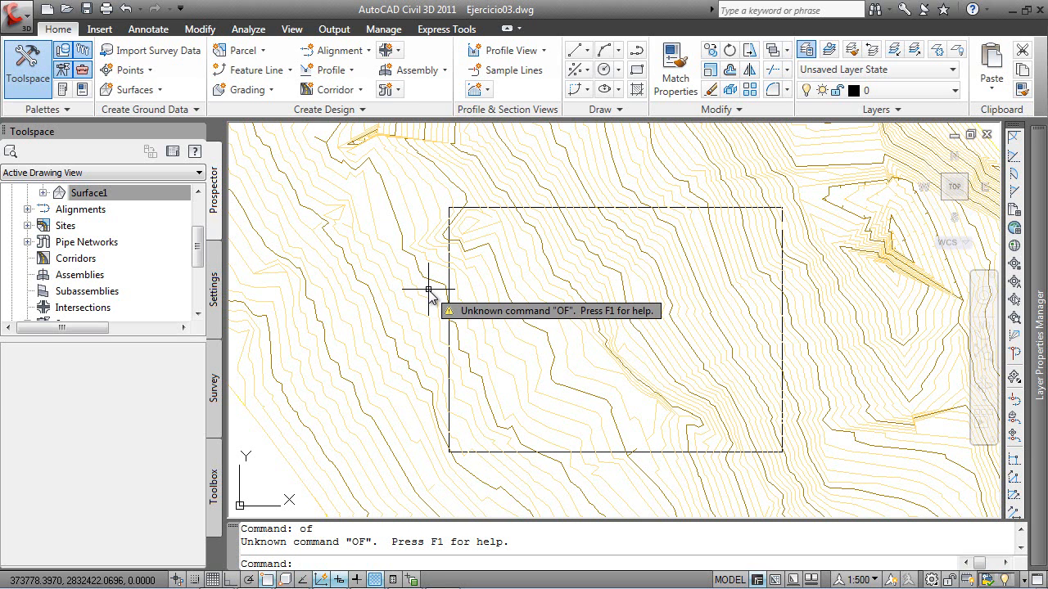
Step: Offset the rectangle outward by 4, then offset the resulting rectangle outward by the same distance
text(o)
key(Return)
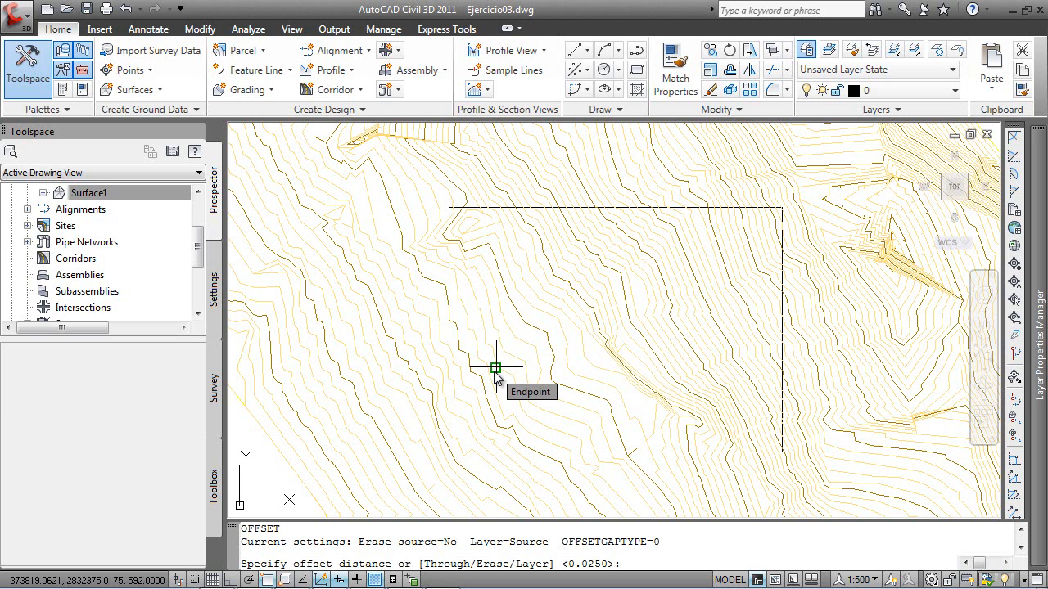
text(4)
key(Return)
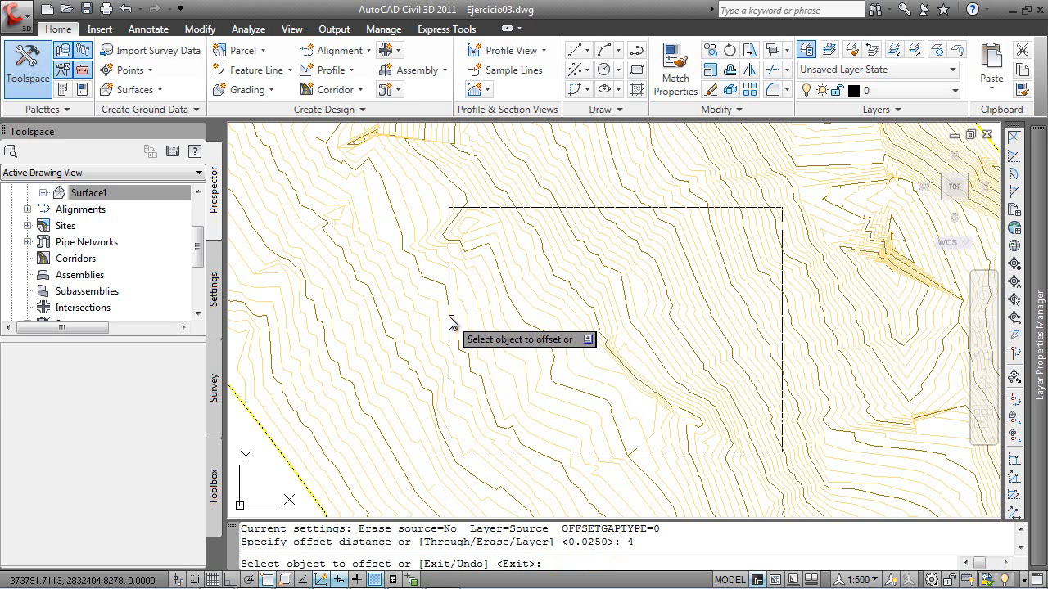
click(447, 272)
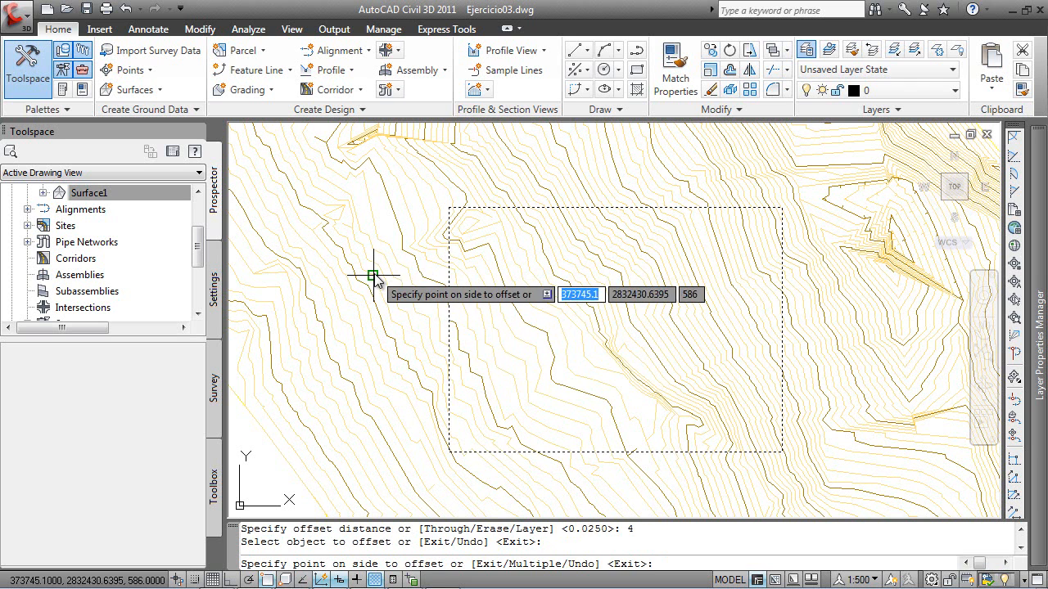
click(372, 275)
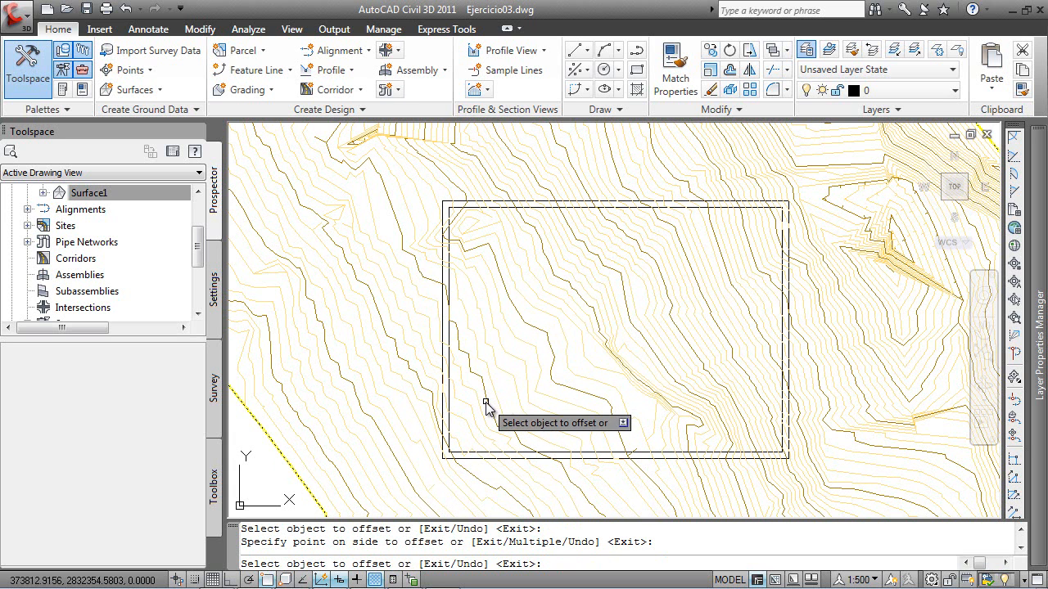
click(439, 325)
click(426, 338)
key(Return)
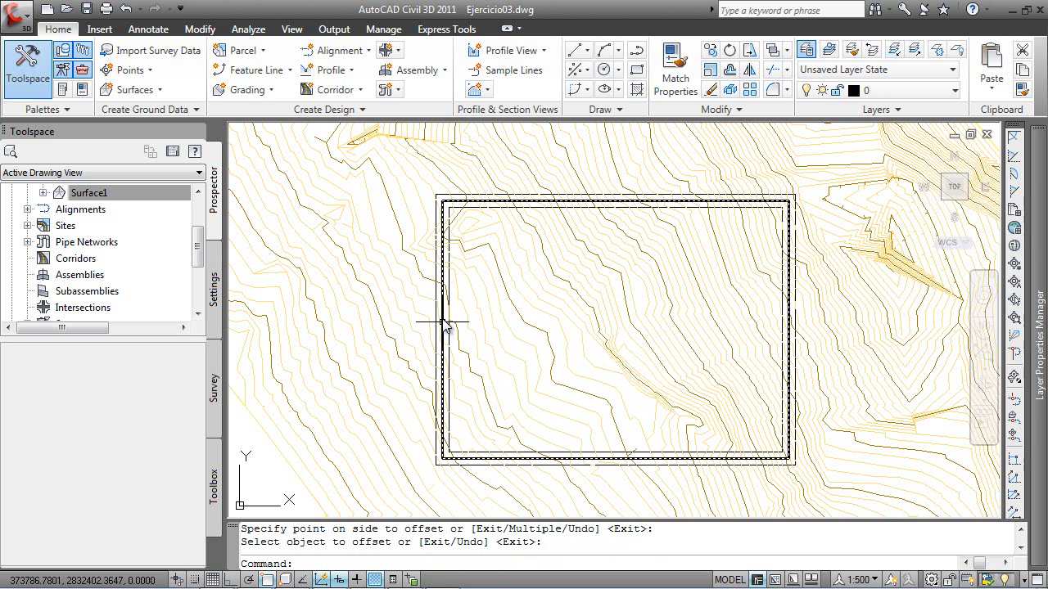
Step: Erase the middle of the three concentric rectangles
text(e)
key(Return)
click(442, 322)
key(Return)
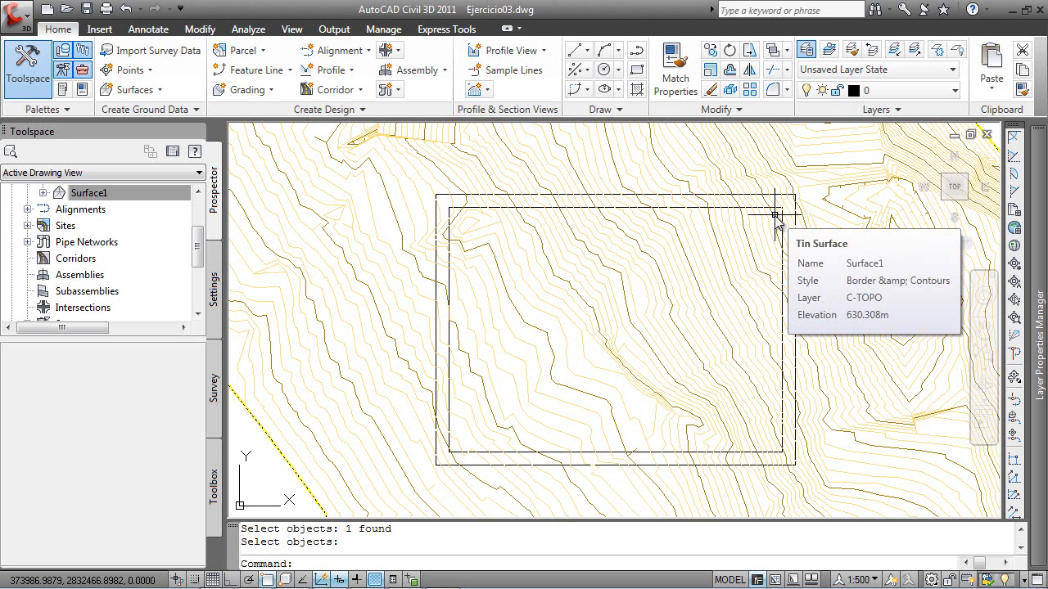
Step: Set the inner rectangle's elevation to 635 with the CHANGE command's properties
click(450, 214)
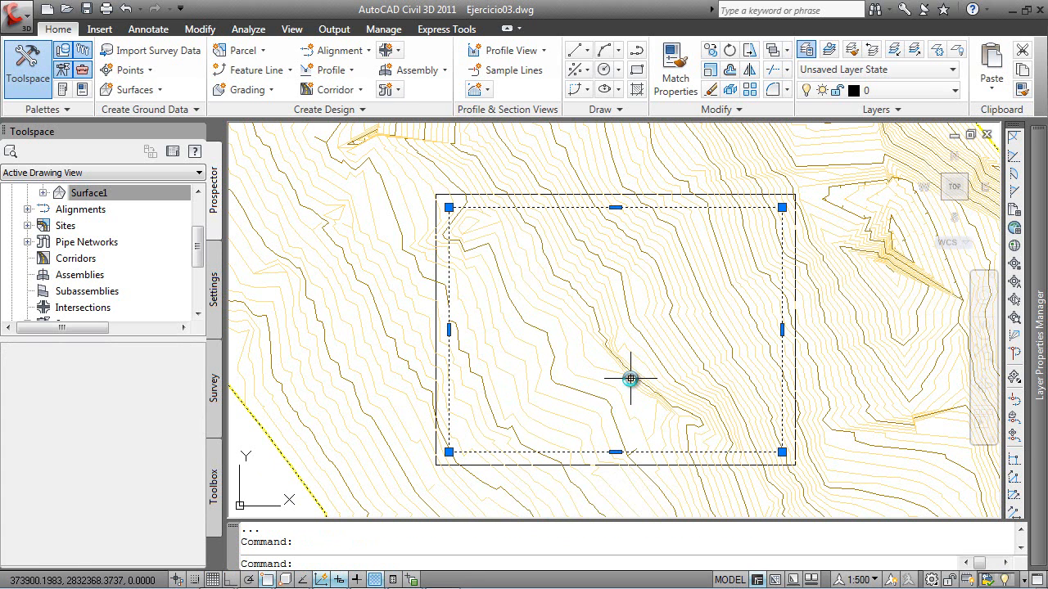
key(Return)
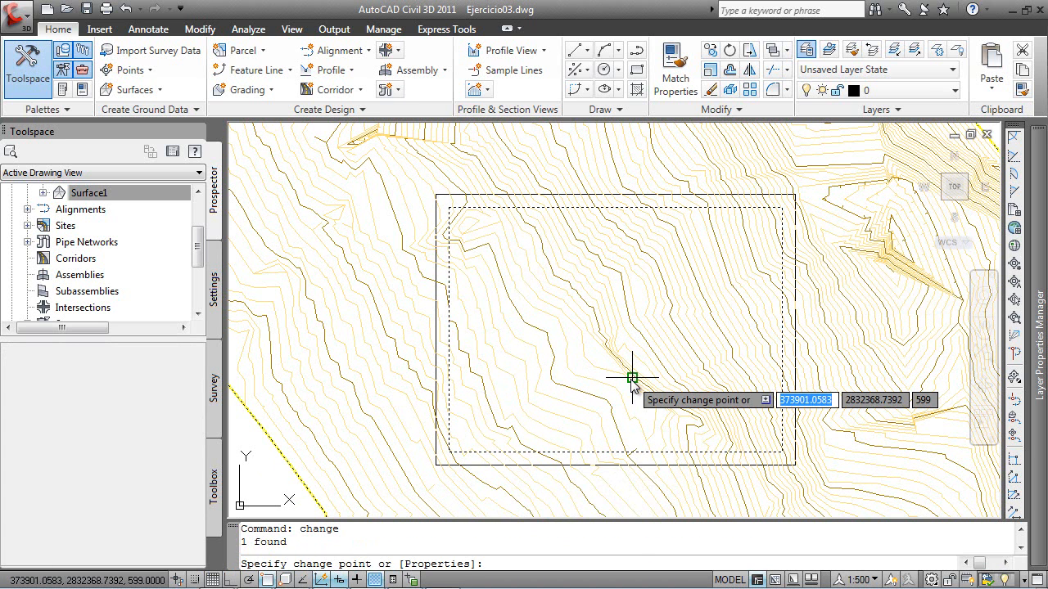
text(p)
key(Return)
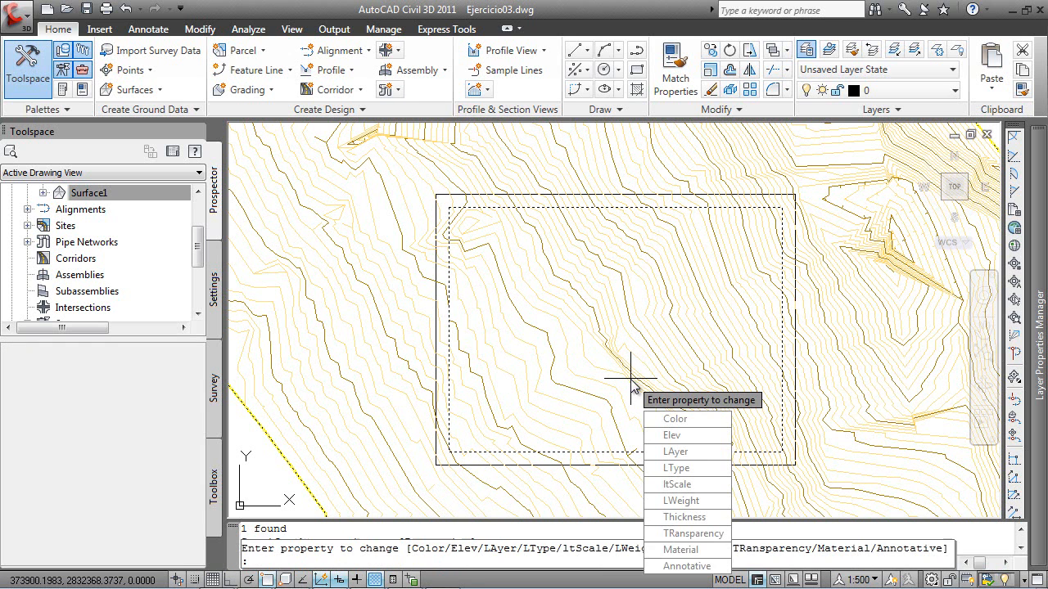
text(e)
key(Return)
text(635)
key(Return)
key(Return)
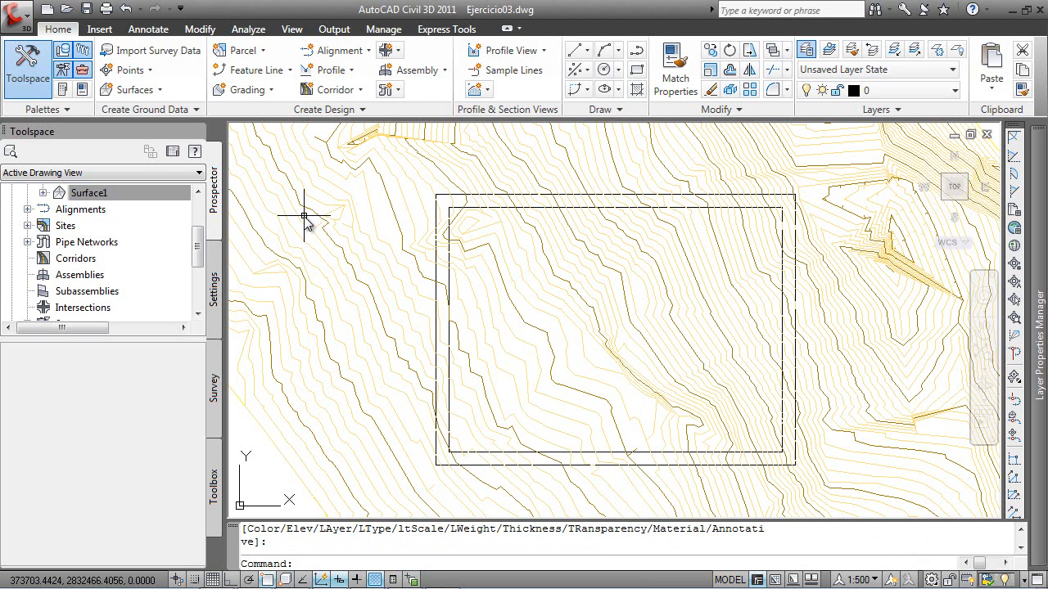
Step: Convert the outer rectangle to a feature line in Site 1 with the Daylight style, erasing the existing entity
key(Escape)
key(alt)
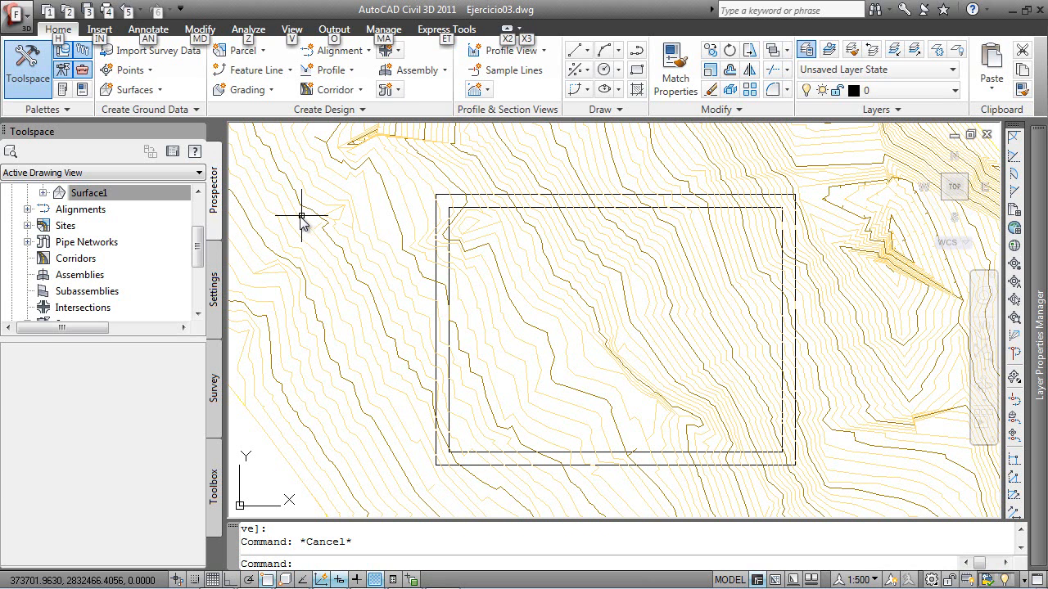
click(292, 71)
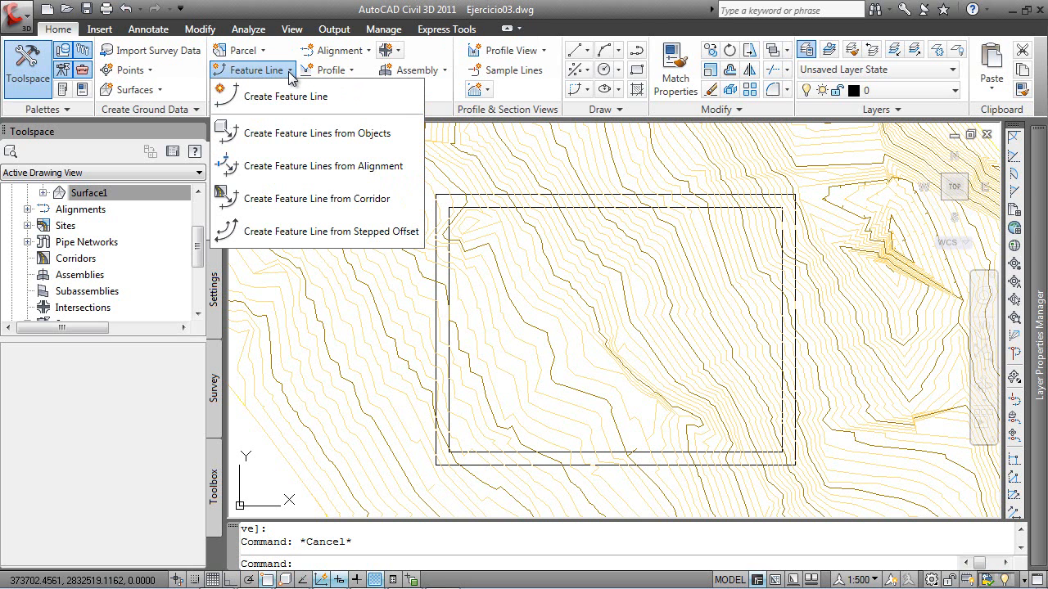
click(310, 134)
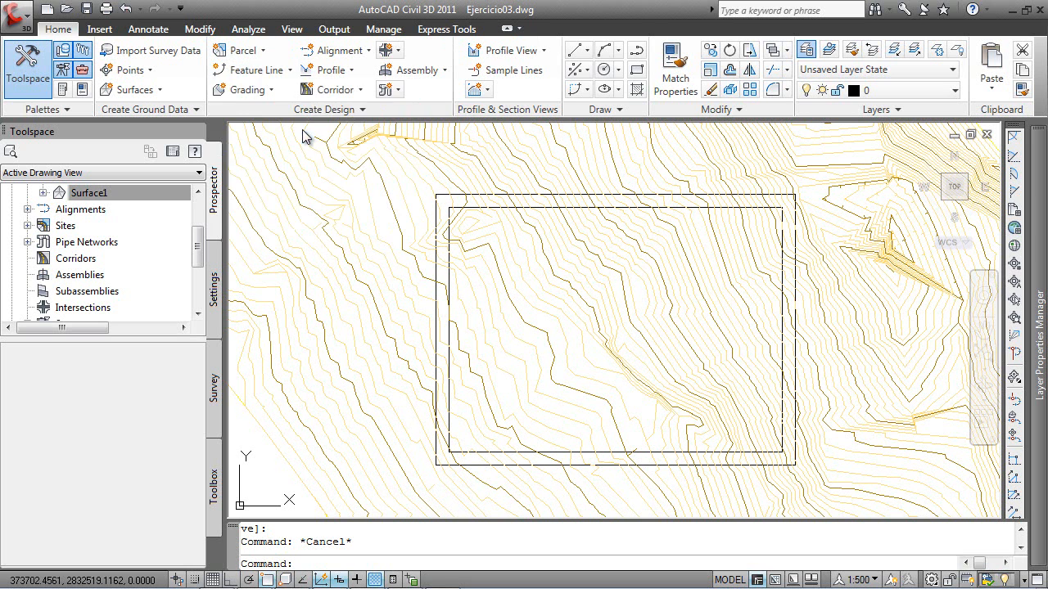
click(437, 199)
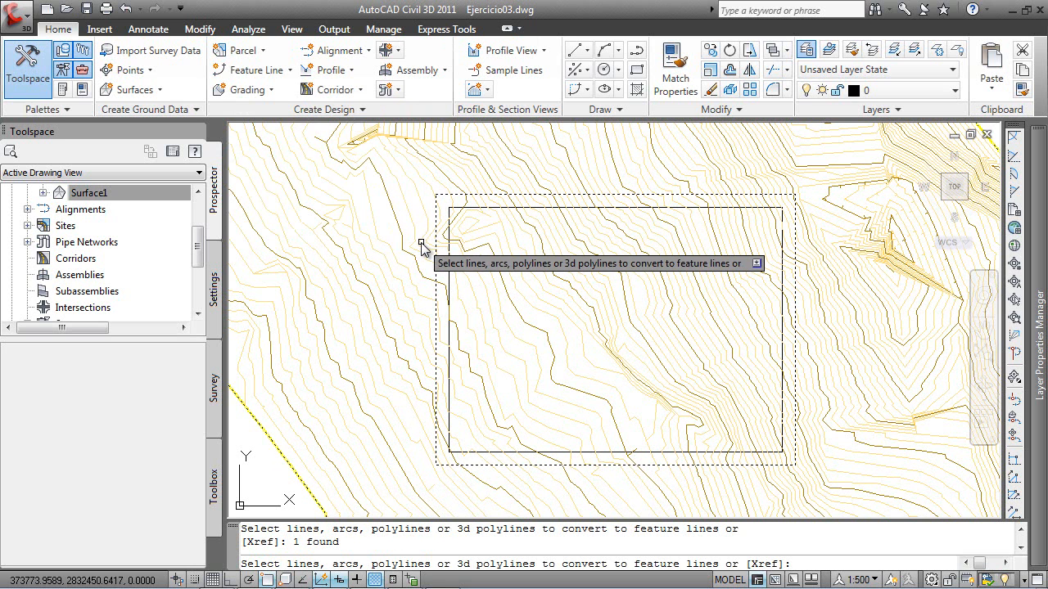
key(Return)
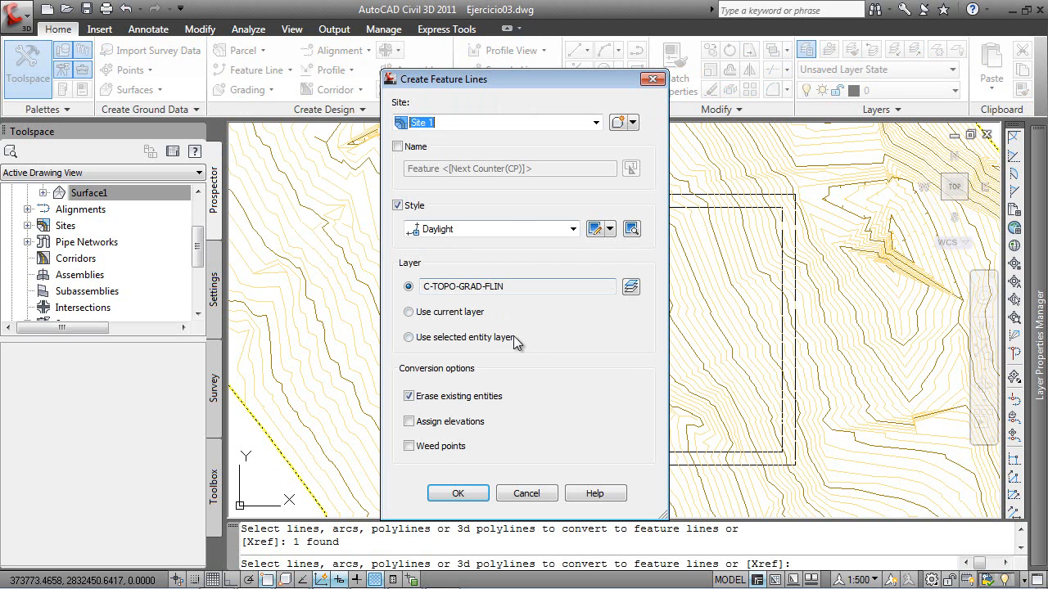
click(458, 493)
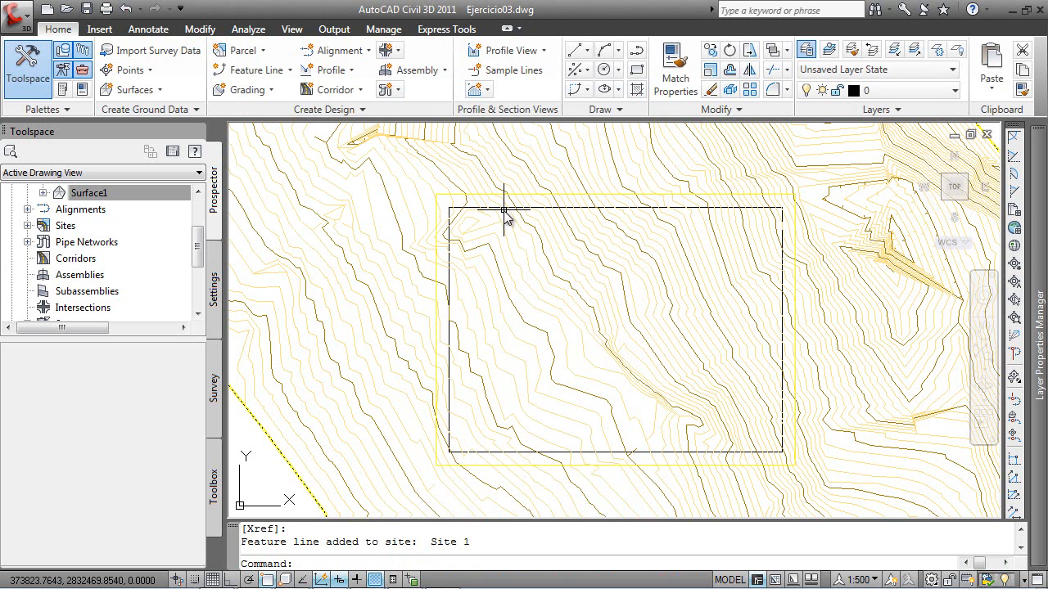
Step: Convert the inner rectangle to a feature line with the same creation settings
key(Return)
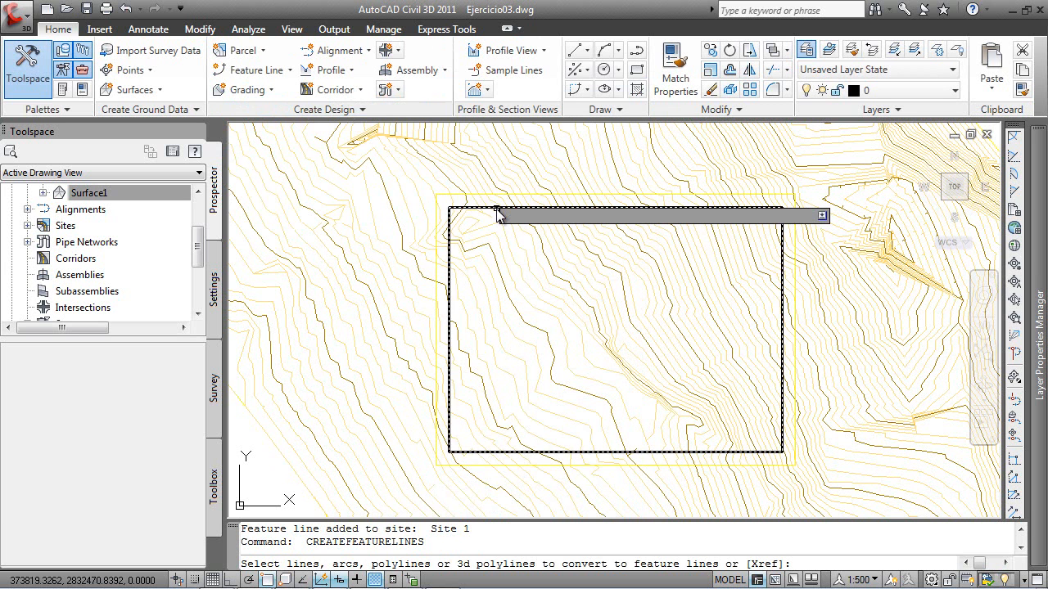
click(496, 209)
key(Return)
click(457, 493)
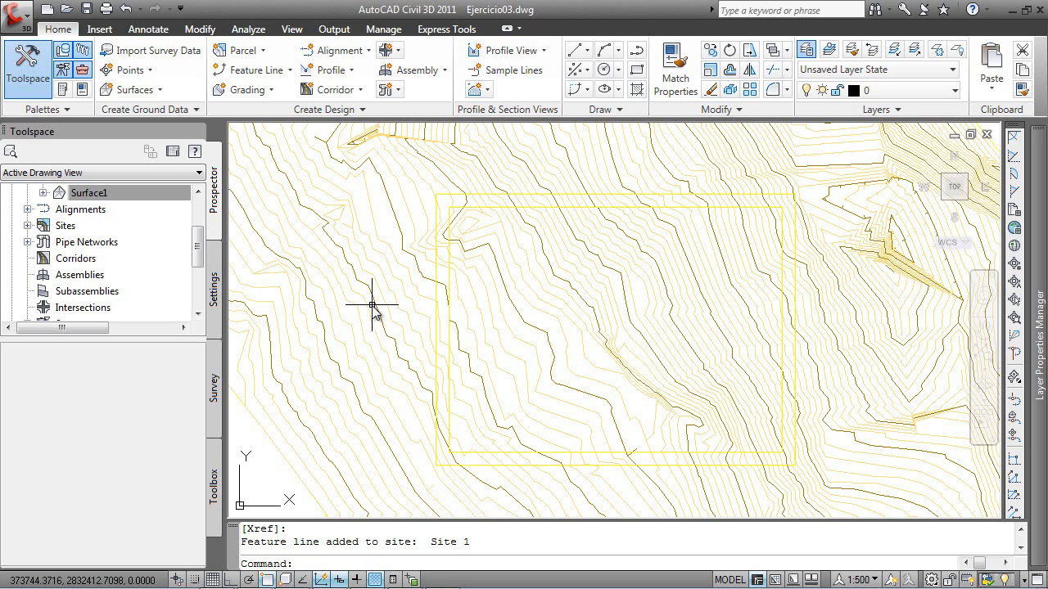
key(Escape)
key(alt)
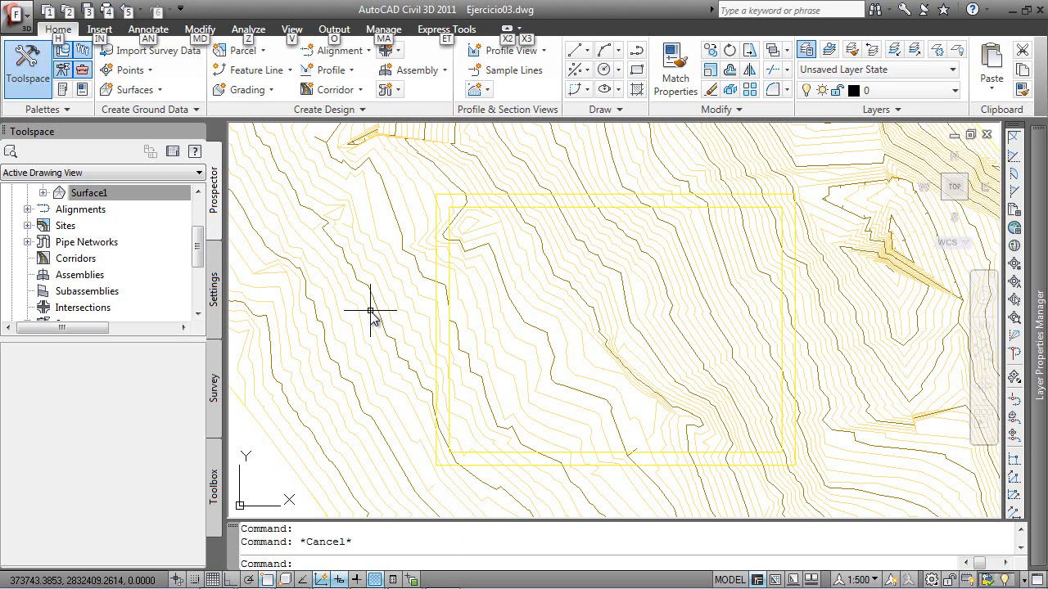
Step: Try to set the outer feature line's elevations from Surface1 with intermediate grade break points inserted
click(436, 210)
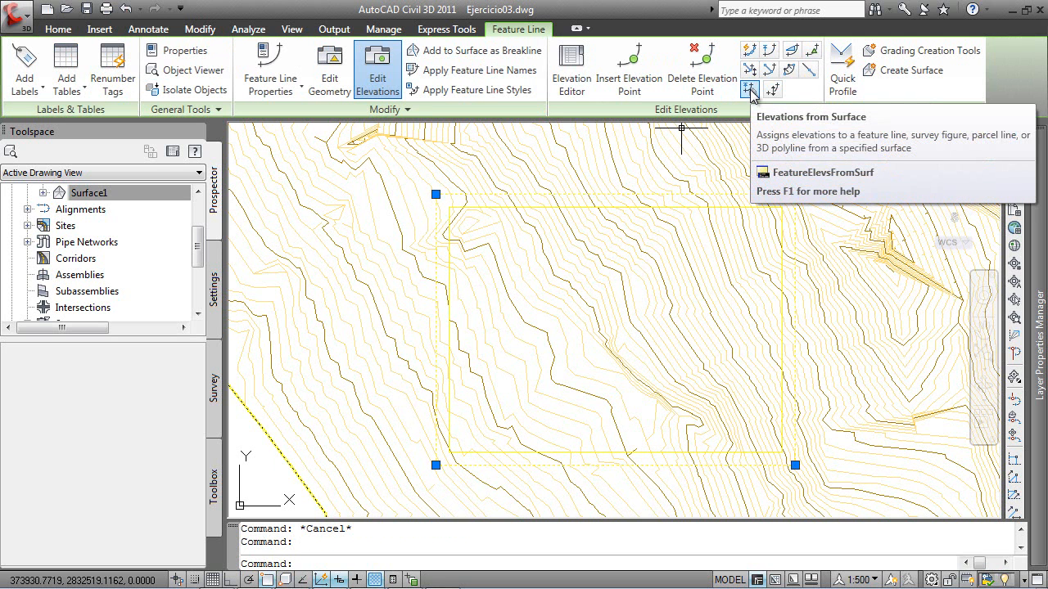
click(749, 90)
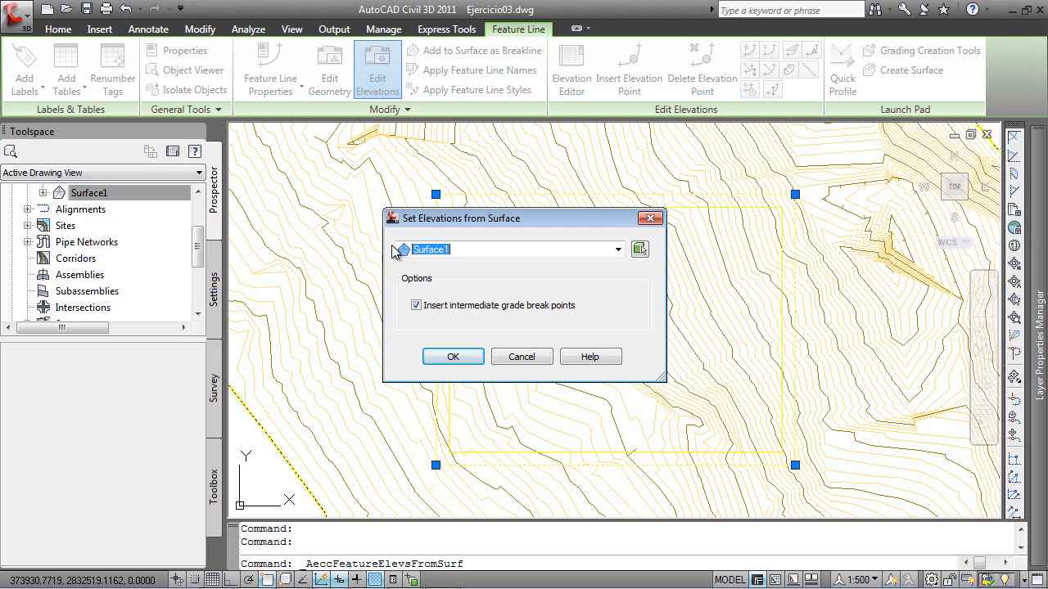
click(618, 250)
click(619, 250)
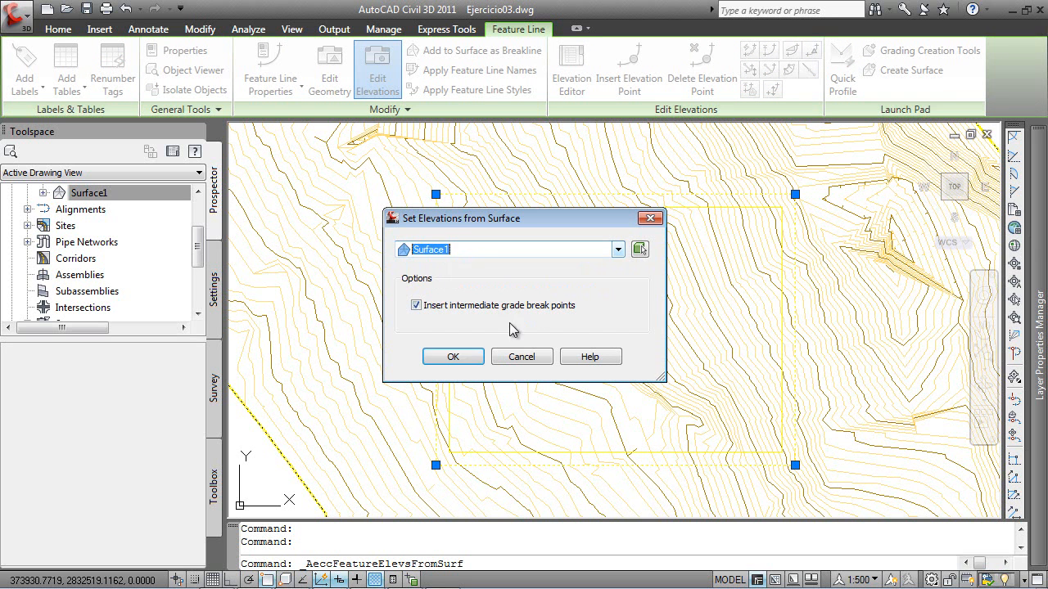
click(455, 357)
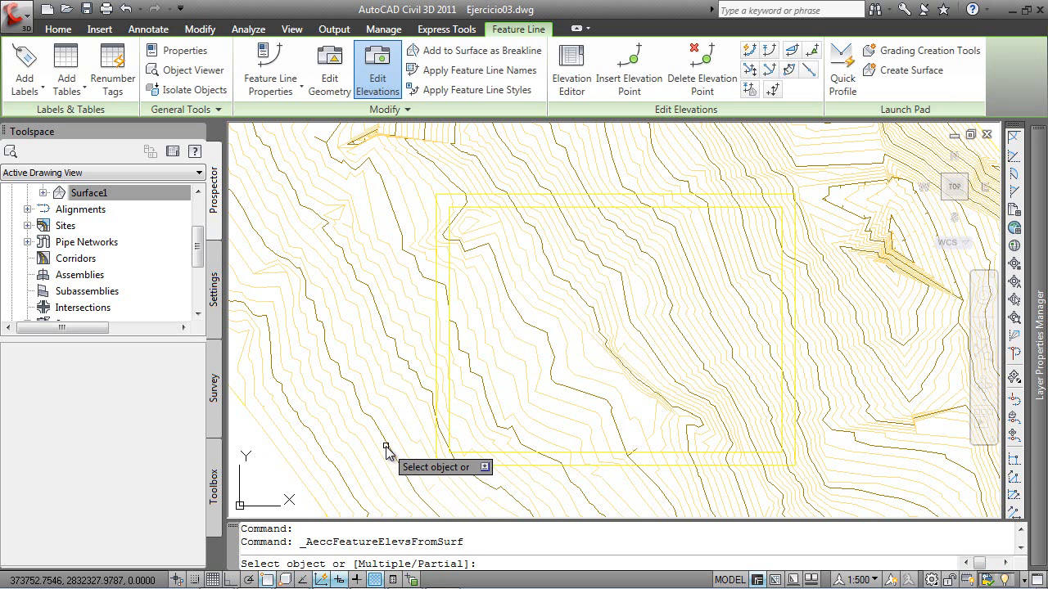
key(Return)
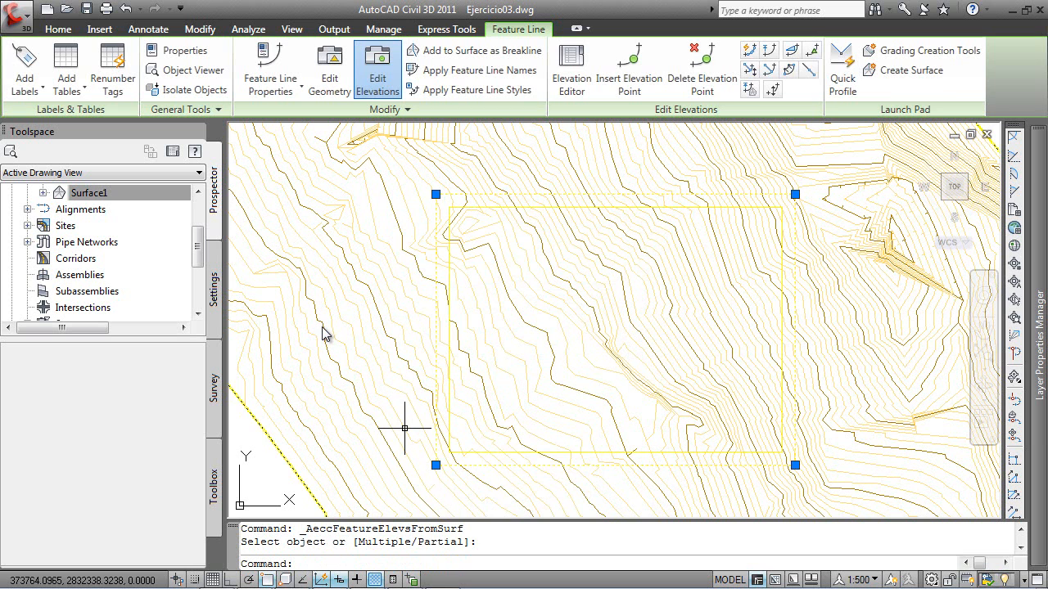
key(Escape)
key(alt)
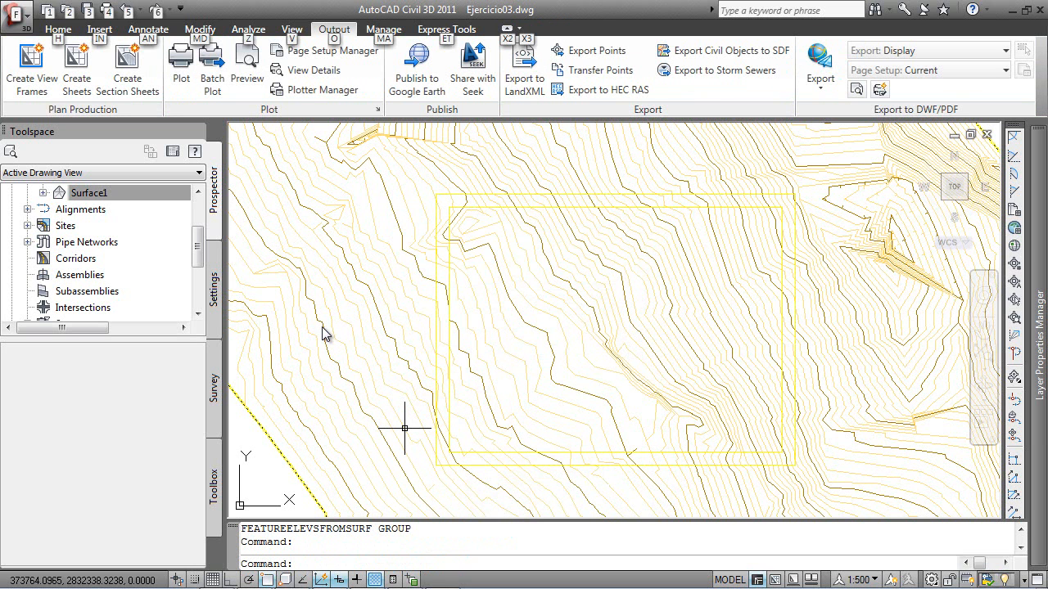
Step: Set the outer feature line's elevations from Surface1, inserting intermediate grade break points
click(460, 197)
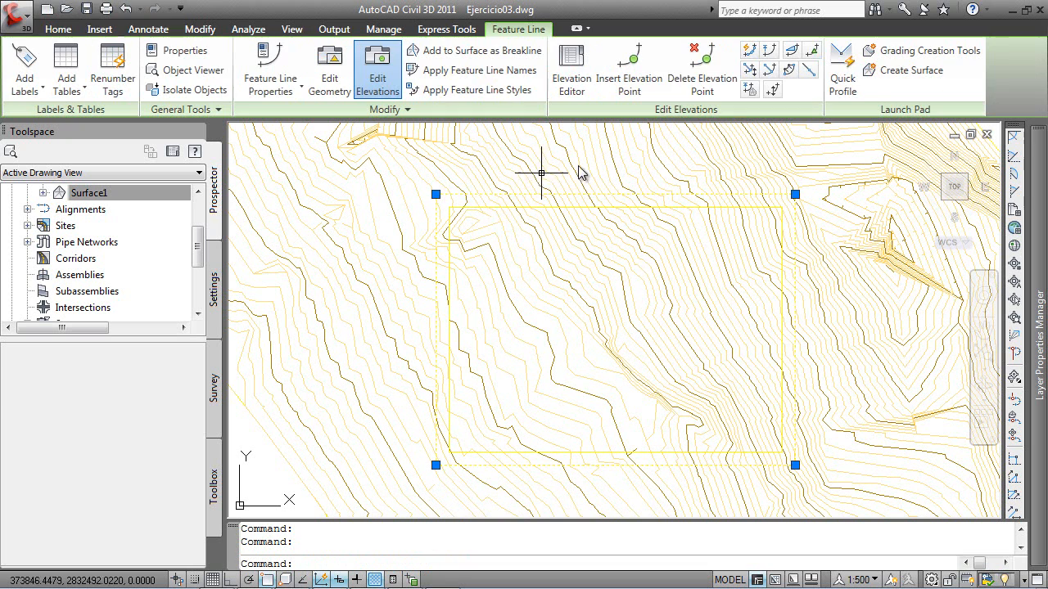
click(748, 89)
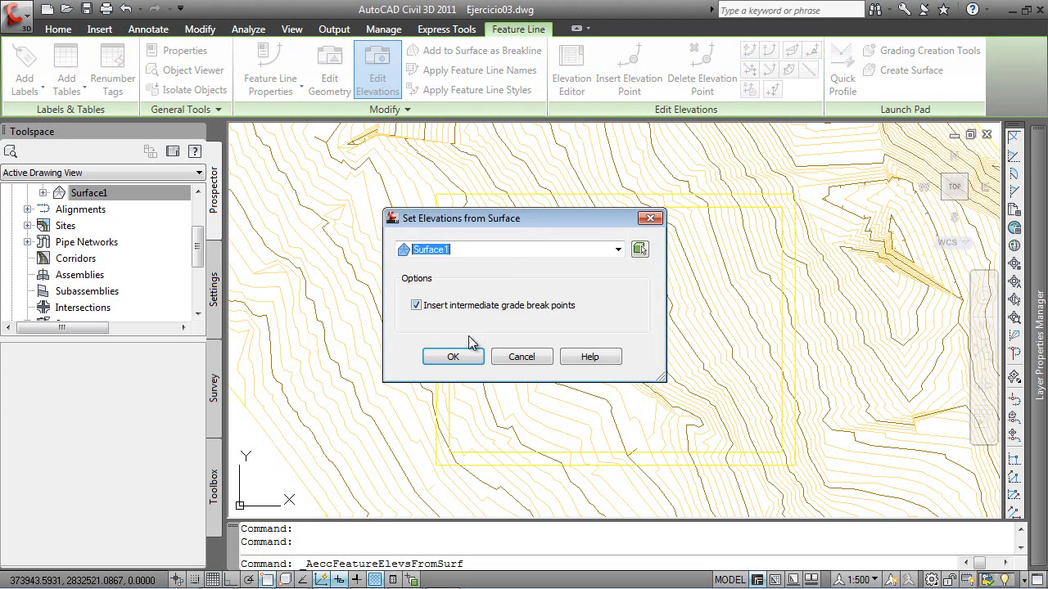
click(454, 357)
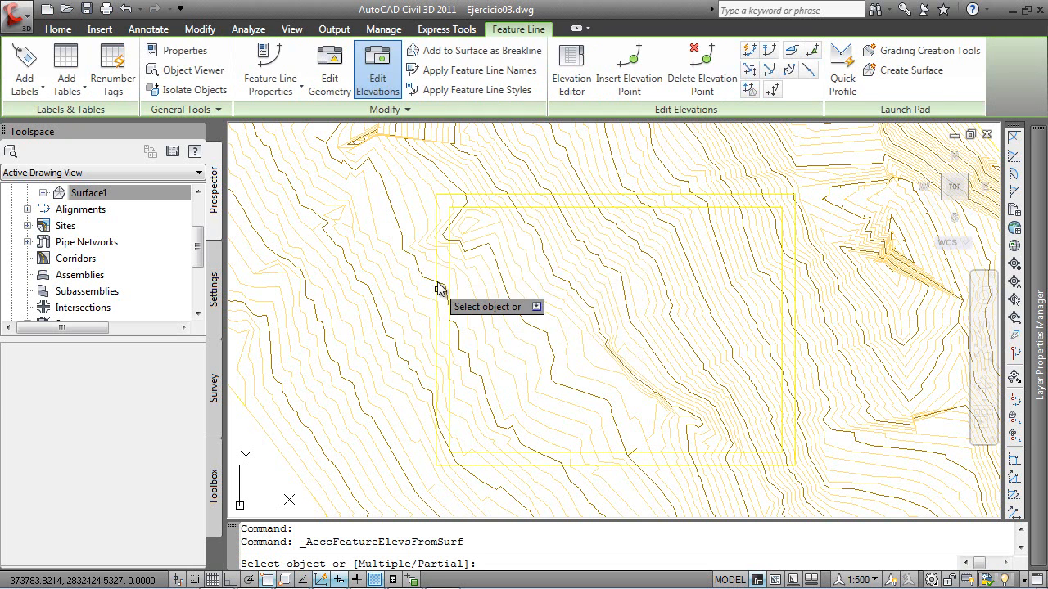
click(436, 214)
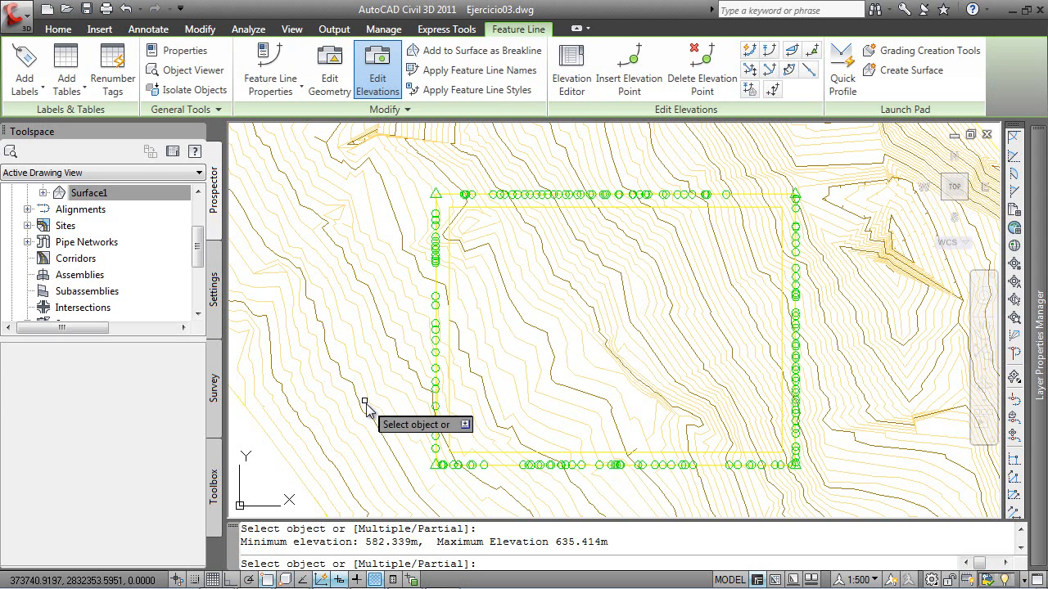
mouse_move(364, 483)
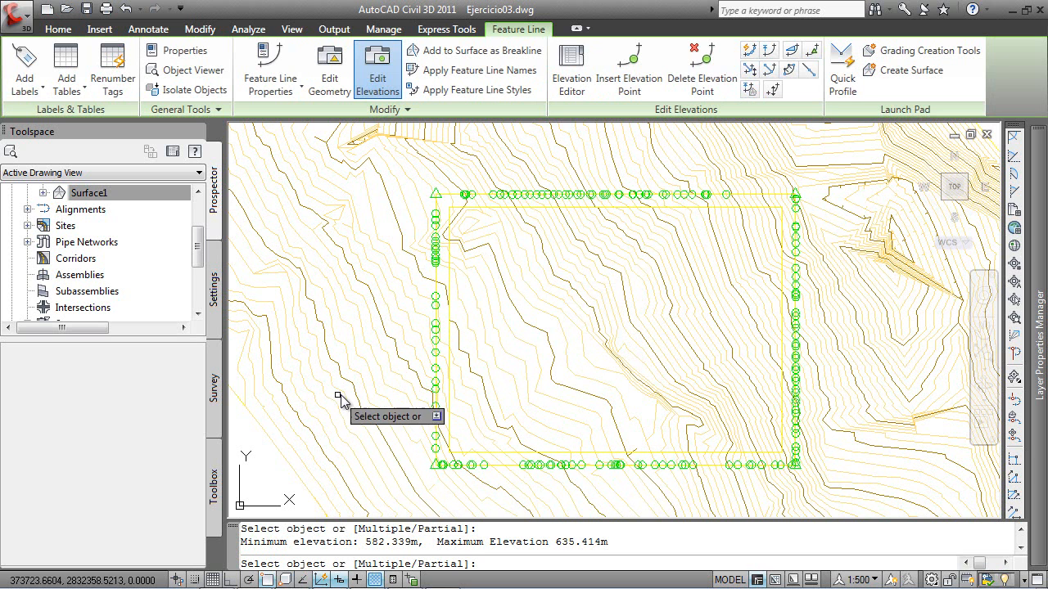
key(Return)
key(Escape)
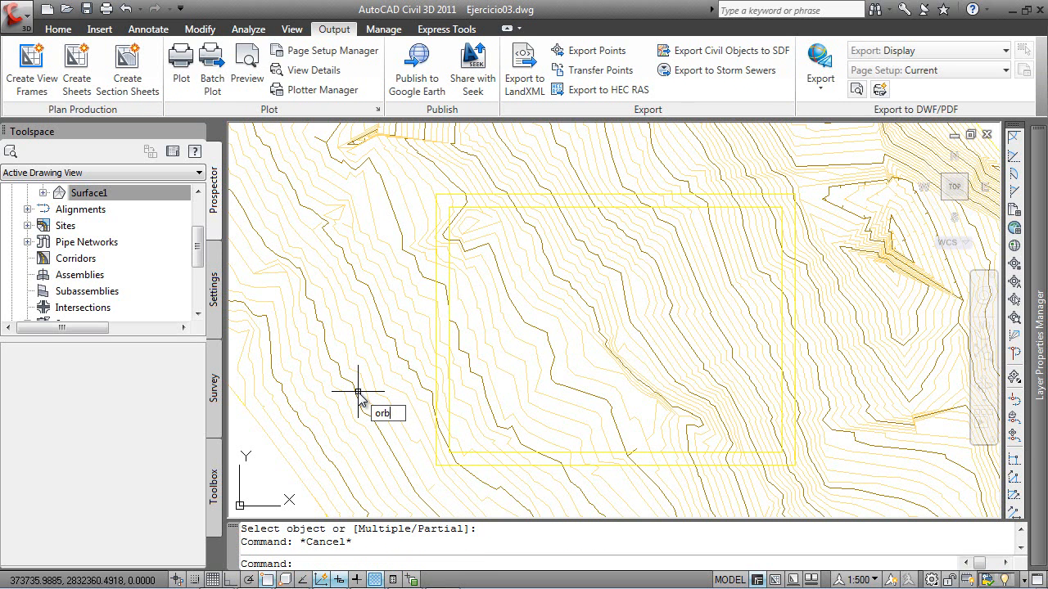
Step: Switch Surface1 to the border-only surface style in its surface properties, so the feature lines can be seen in 3D
text(orbit)
key(Return)
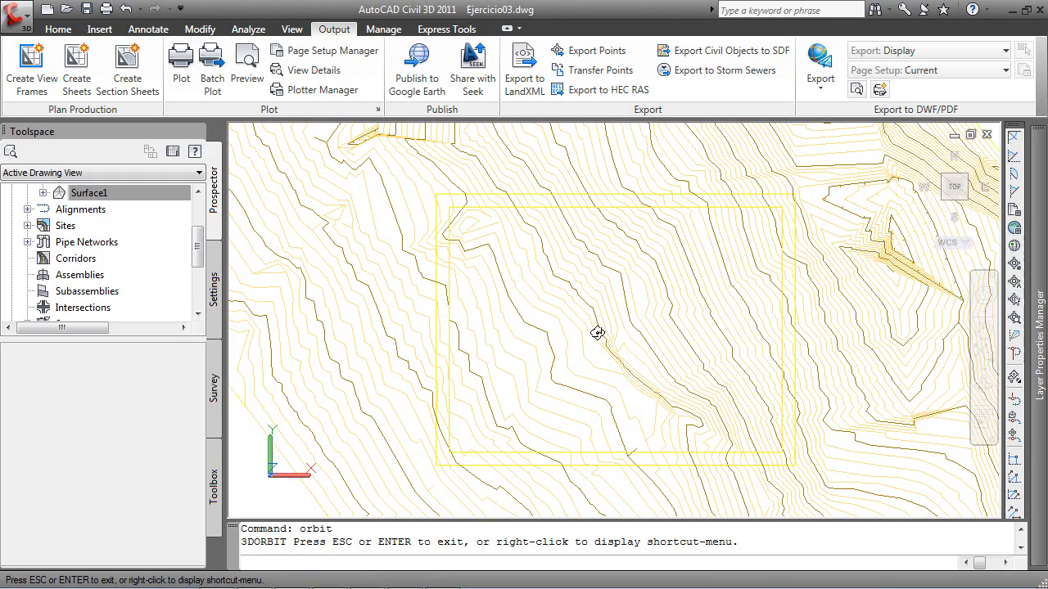
drag(570, 385, 605, 246)
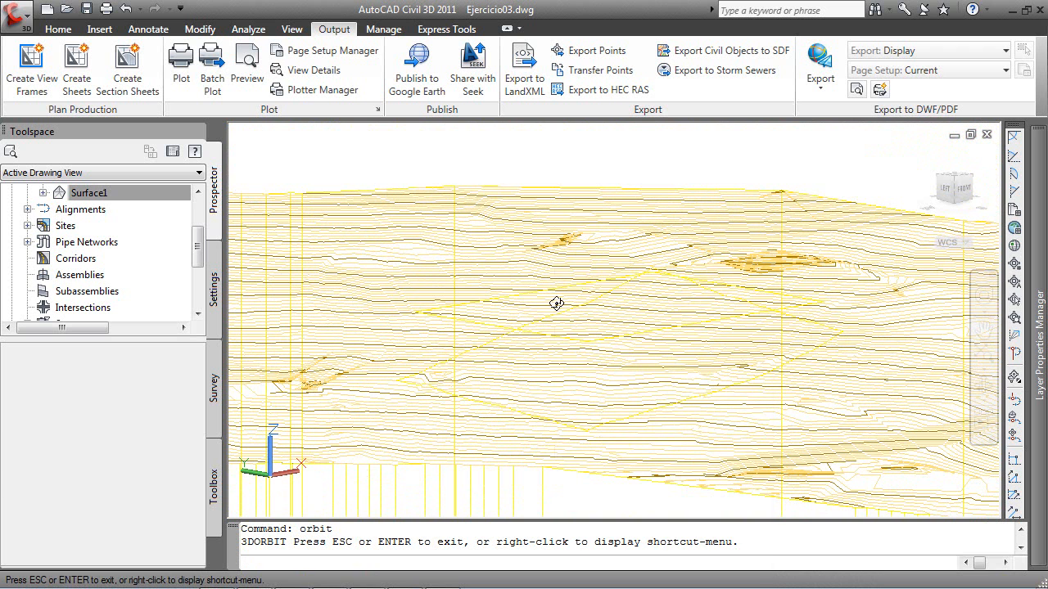
right_click(556, 304)
click(591, 278)
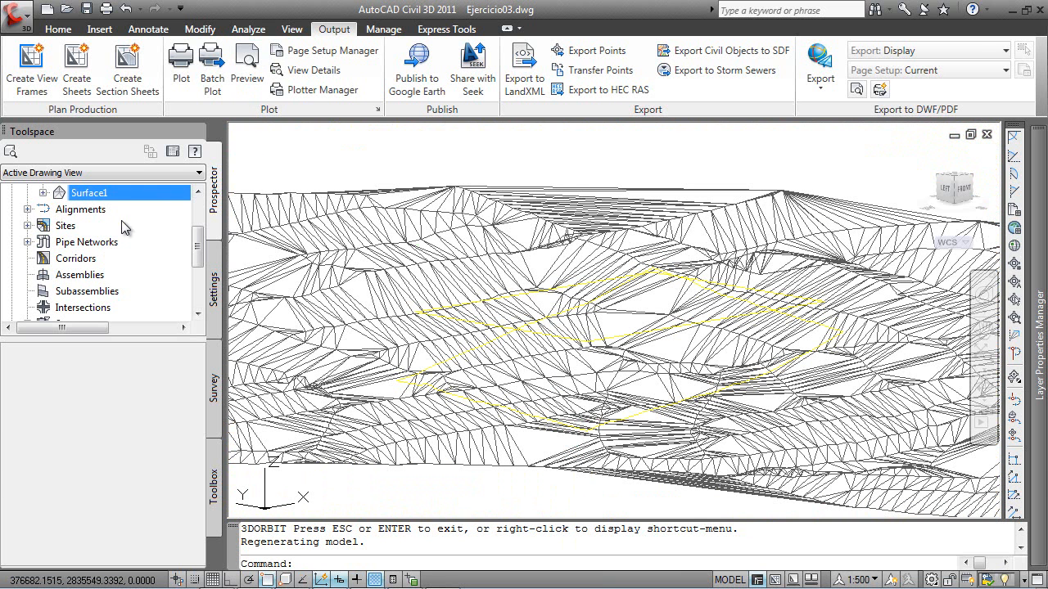
right_click(81, 193)
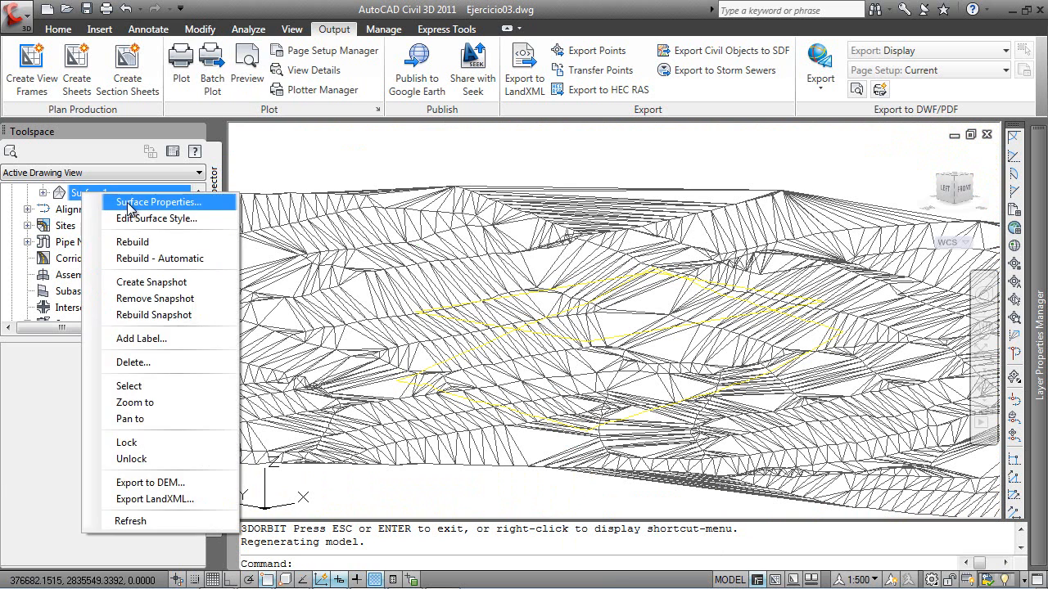
click(123, 203)
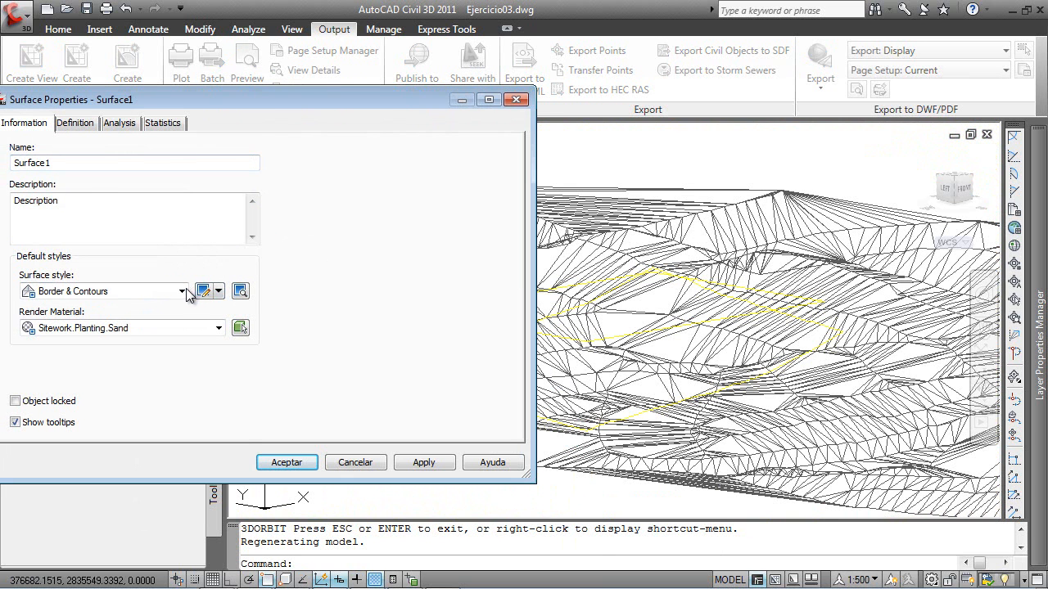
click(182, 292)
click(101, 332)
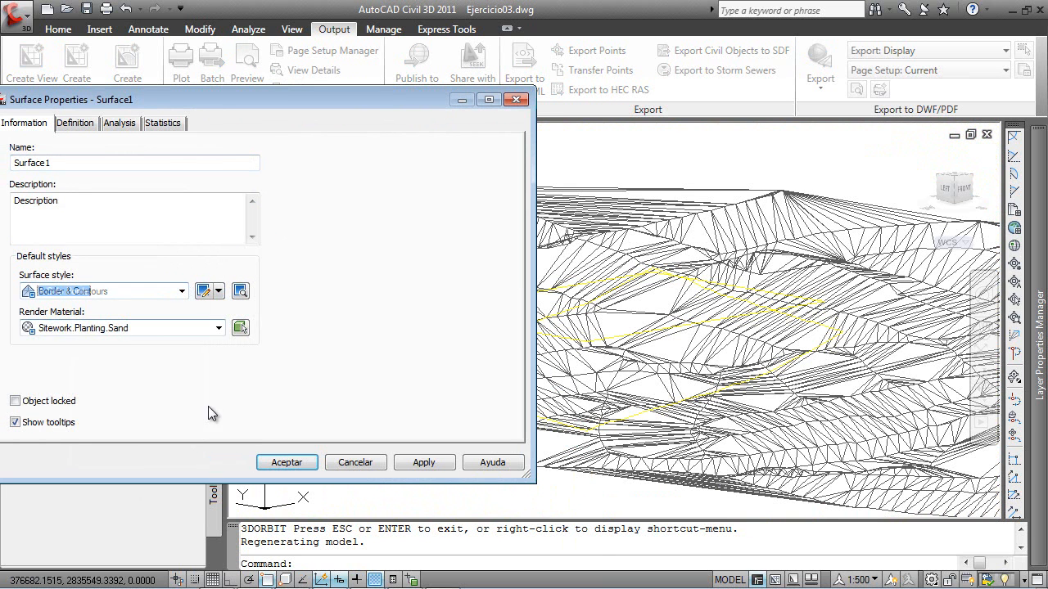
click(282, 462)
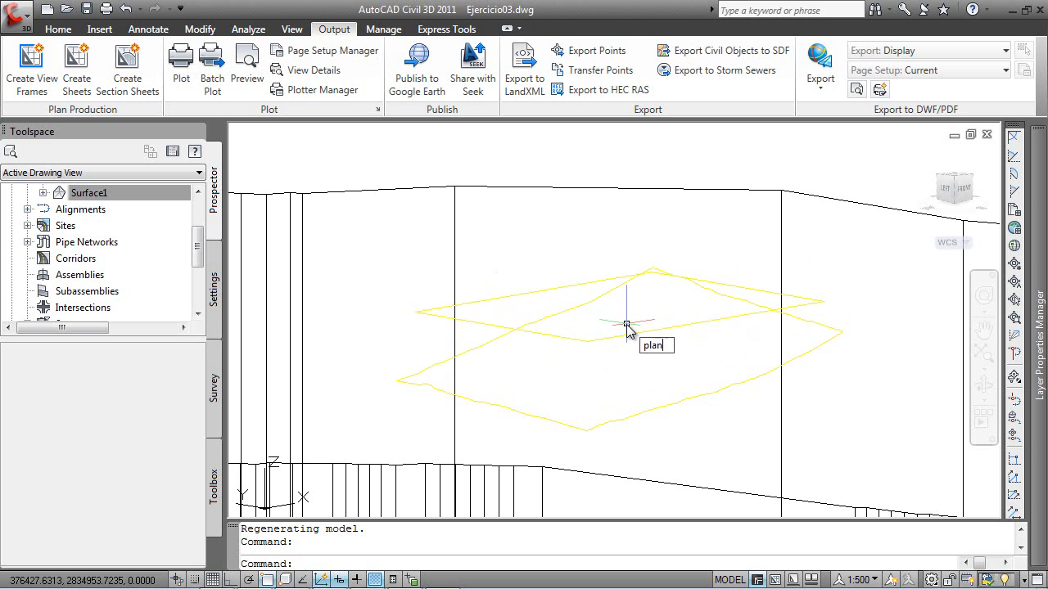
Step: Create a TIN surface named Proyecto, keeping the Contours (Background) style
key(Return)
key(Return)
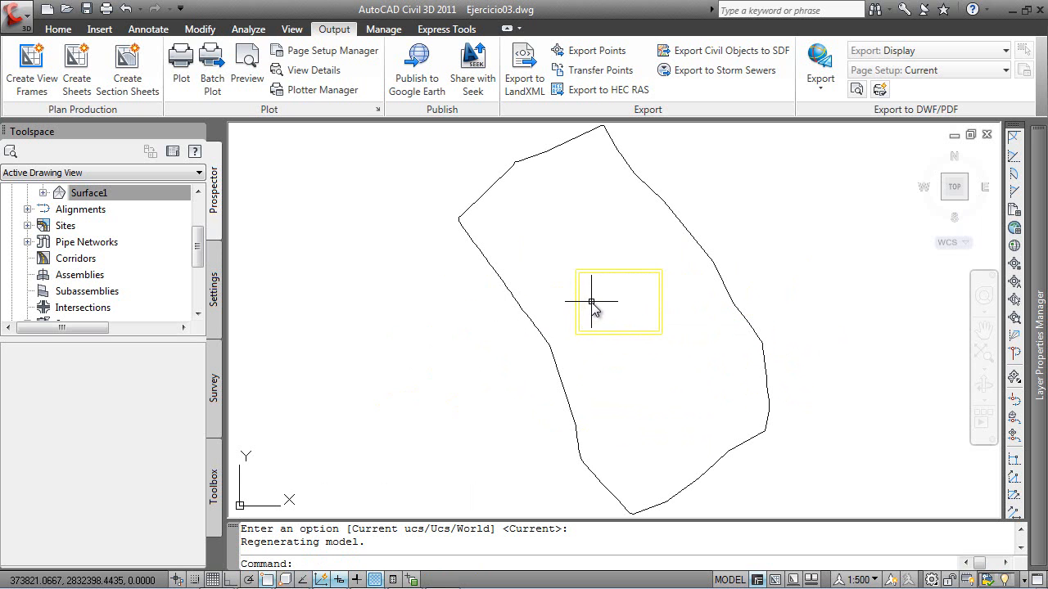
scroll(596, 288, up, 5)
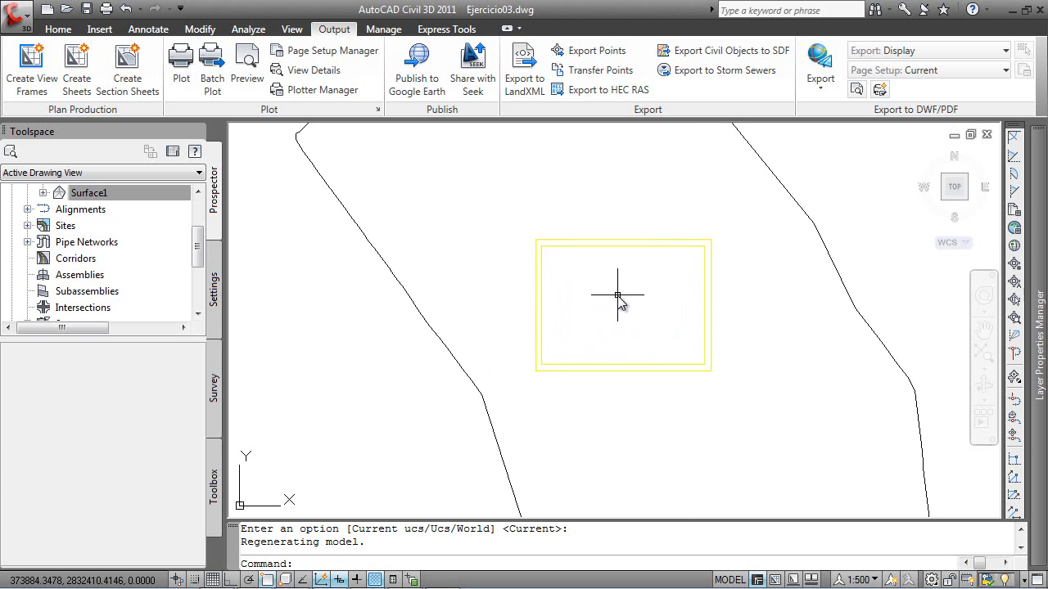
scroll(618, 286, up, 2)
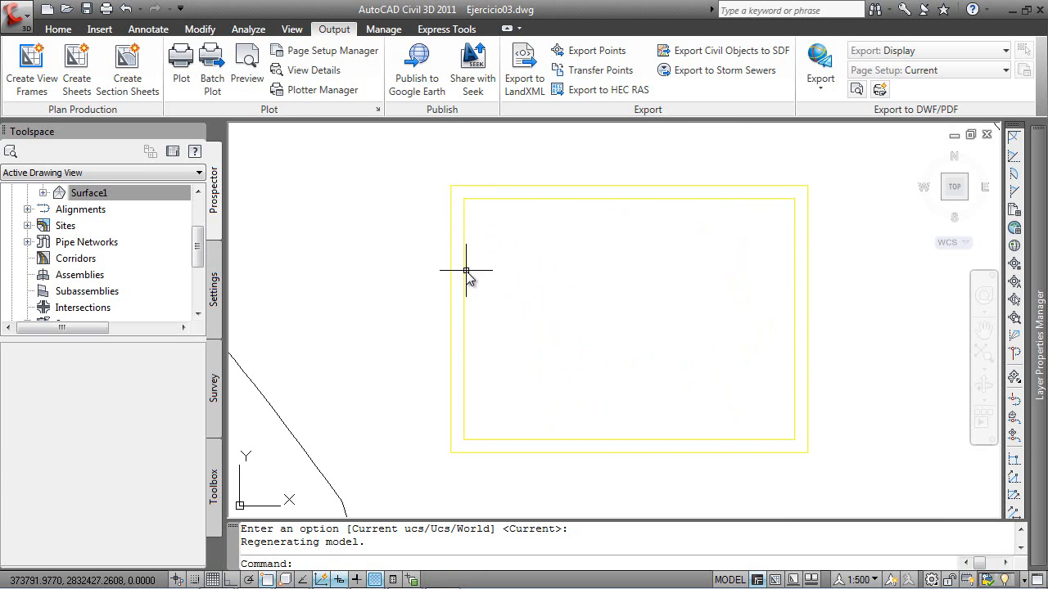
drag(198, 245, 199, 220)
right_click(92, 244)
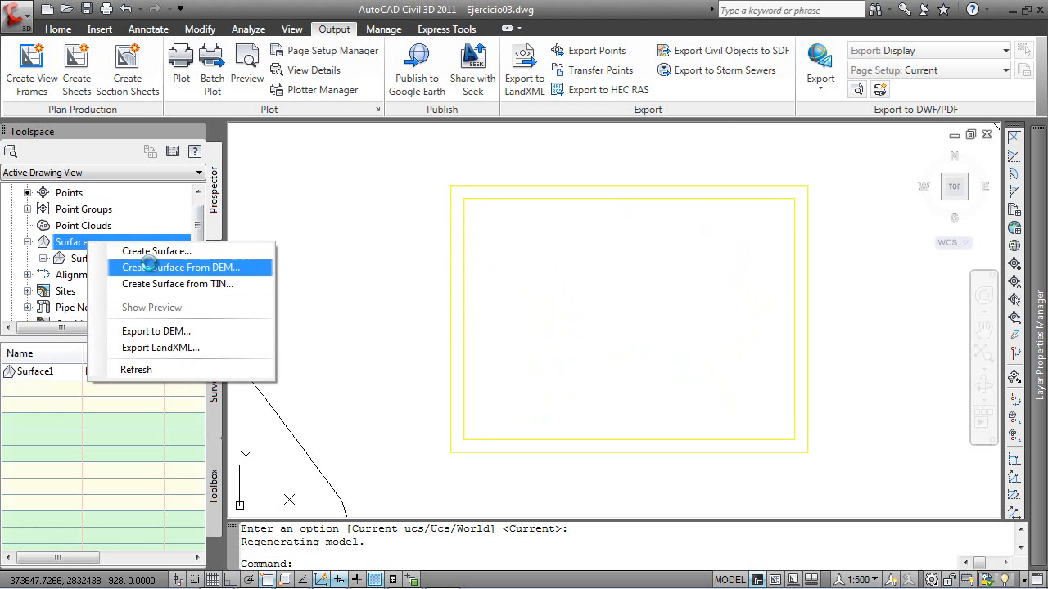
click(169, 252)
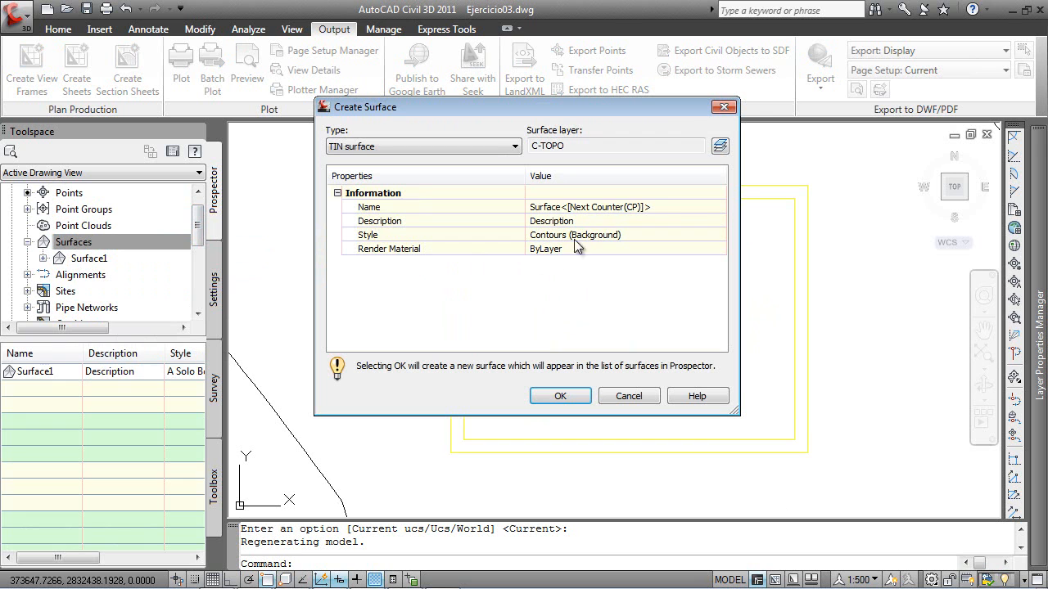
click(650, 206)
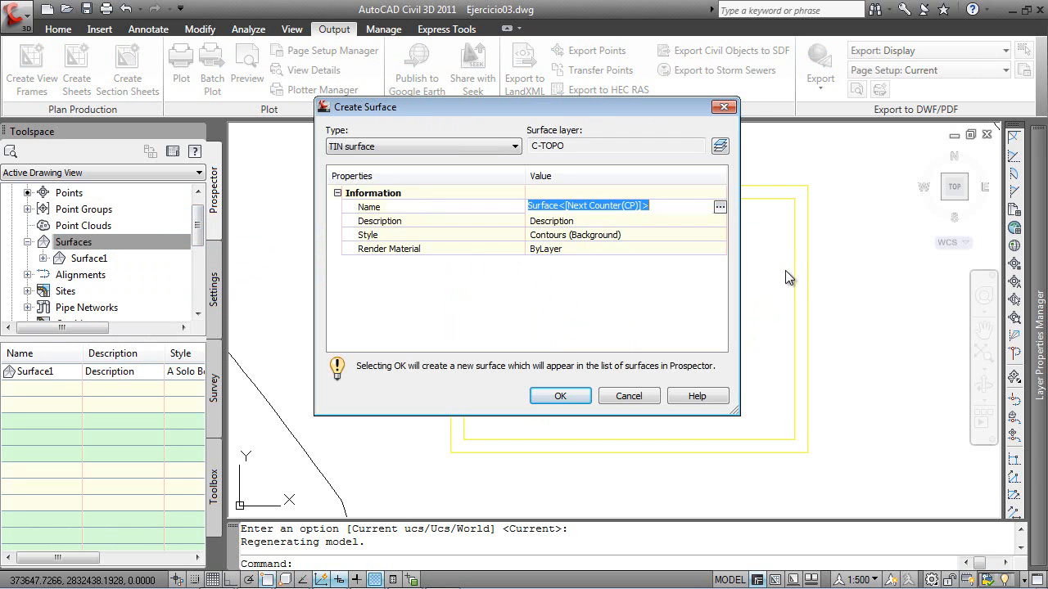
text(Proyecto)
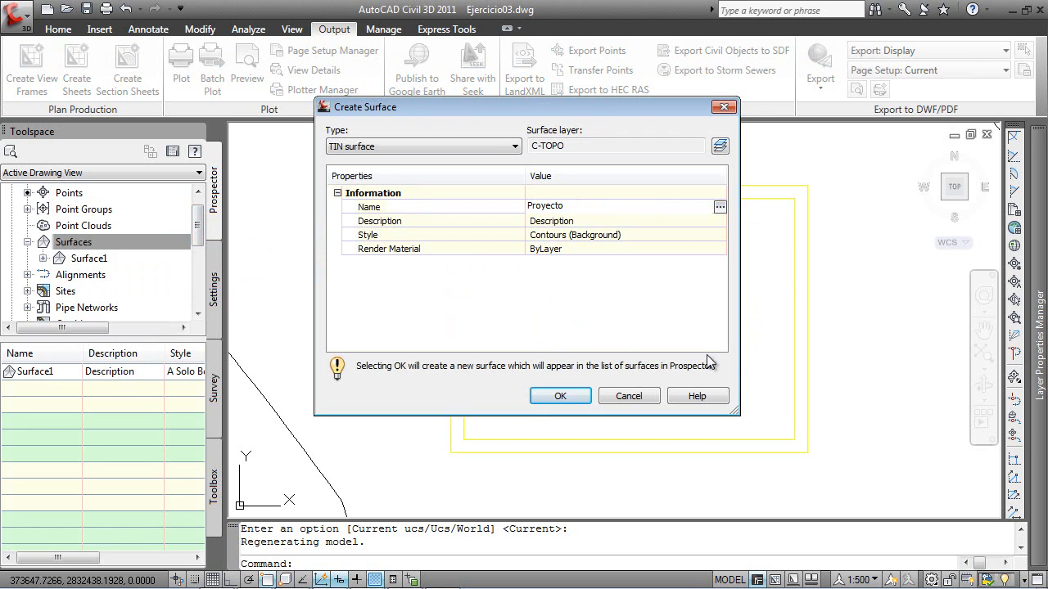
click(548, 398)
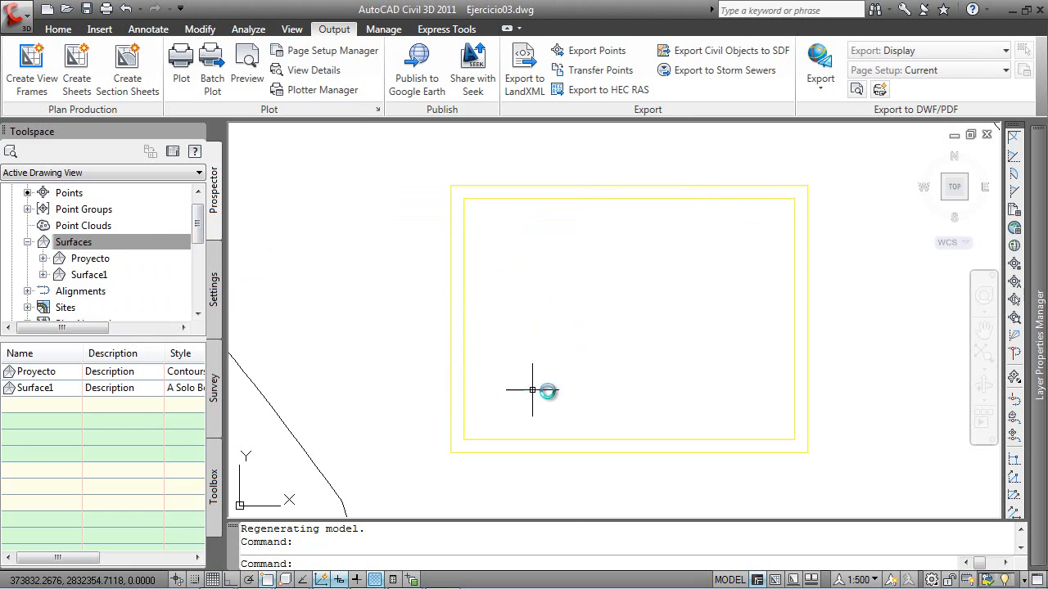
Step: Add the inner and outer feature lines to the Proyecto surface definition as Standard breaklines
click(43, 259)
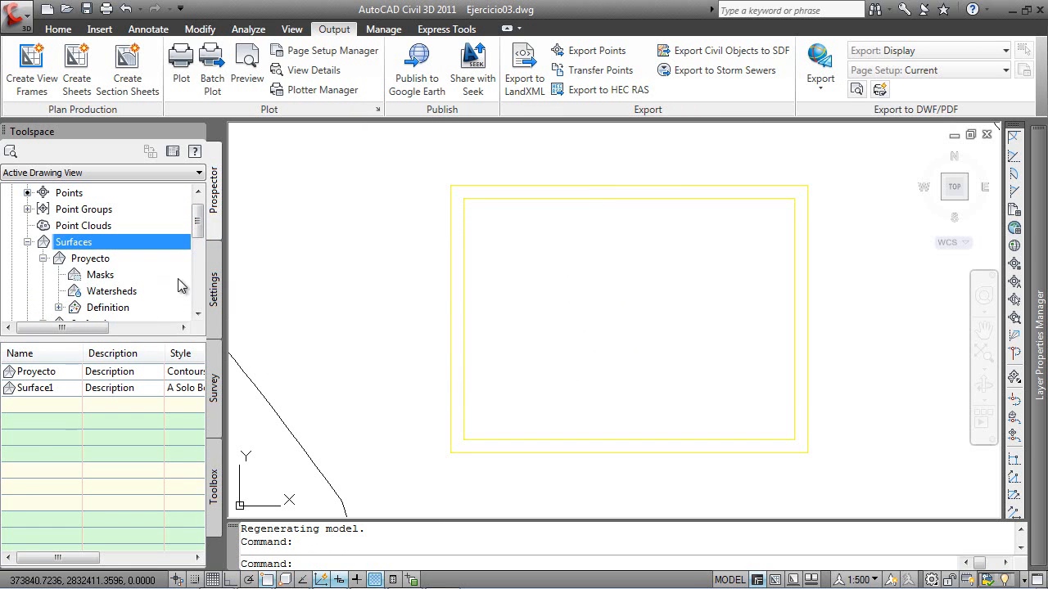
scroll(200, 234, down, 2)
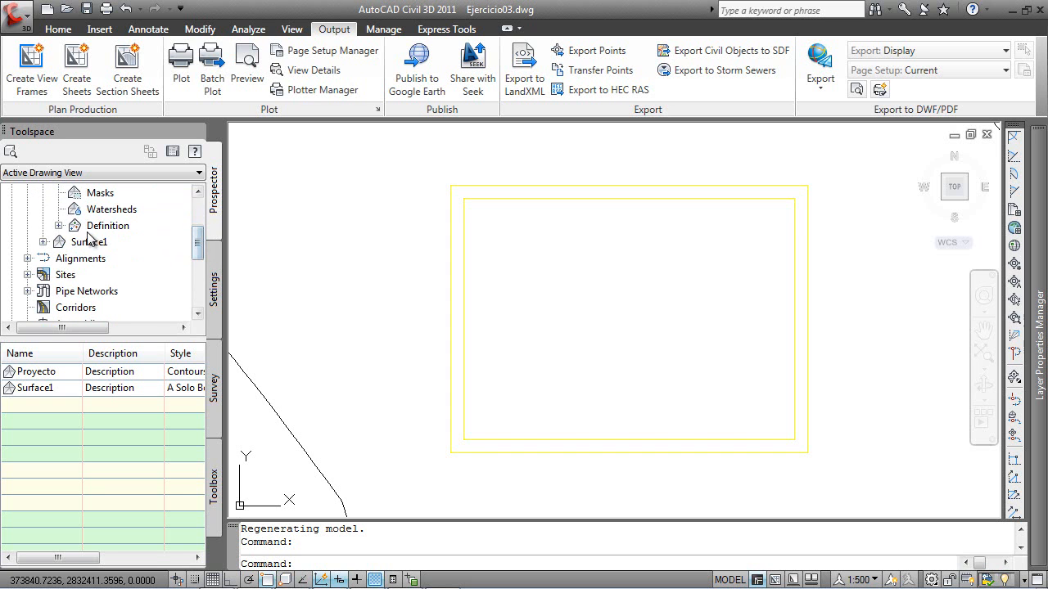
click(59, 227)
click(124, 226)
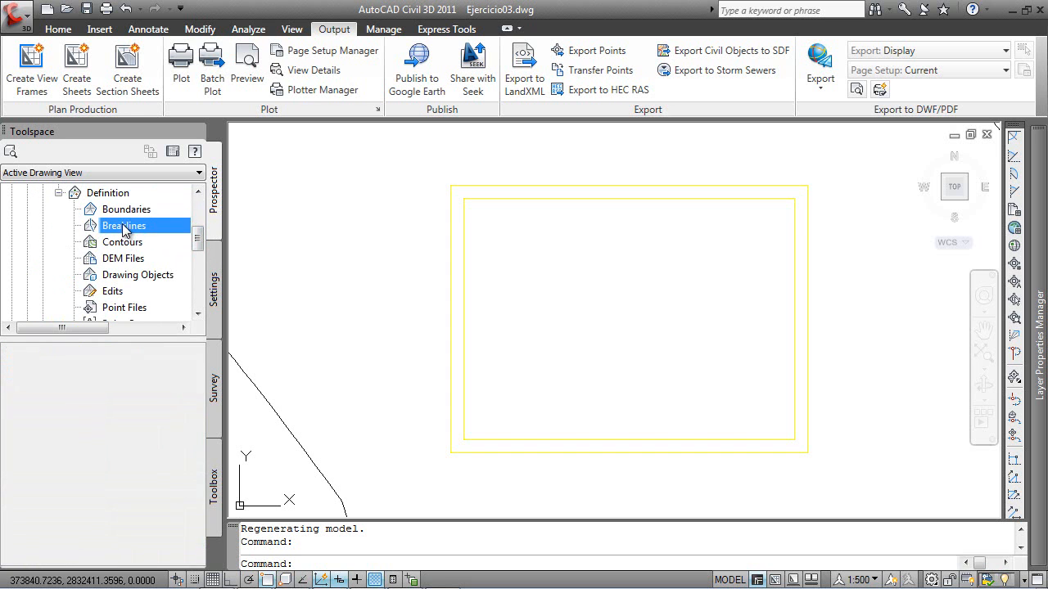
right_click(123, 226)
click(159, 231)
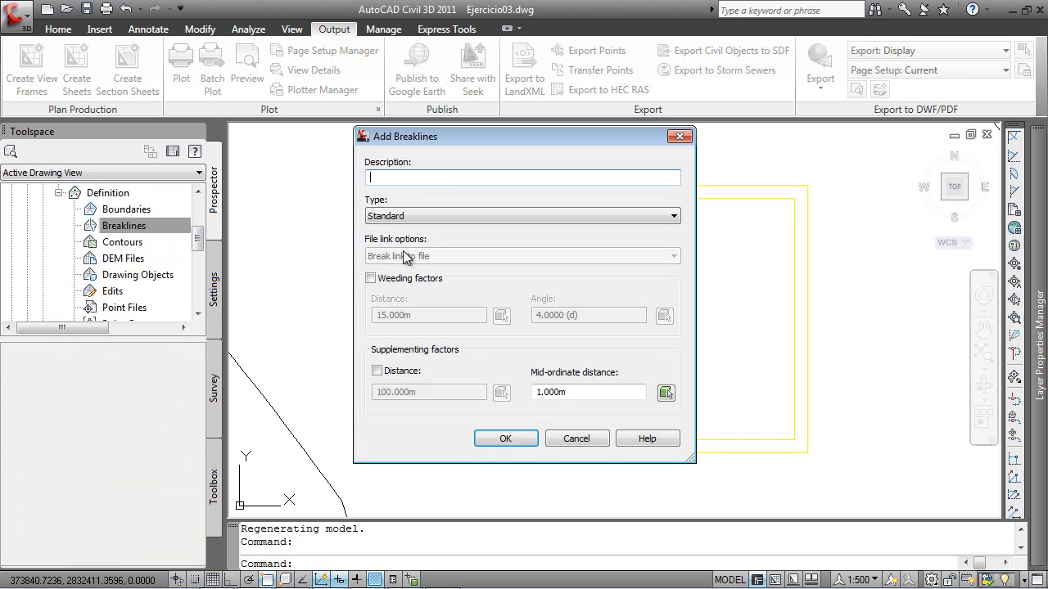
click(494, 438)
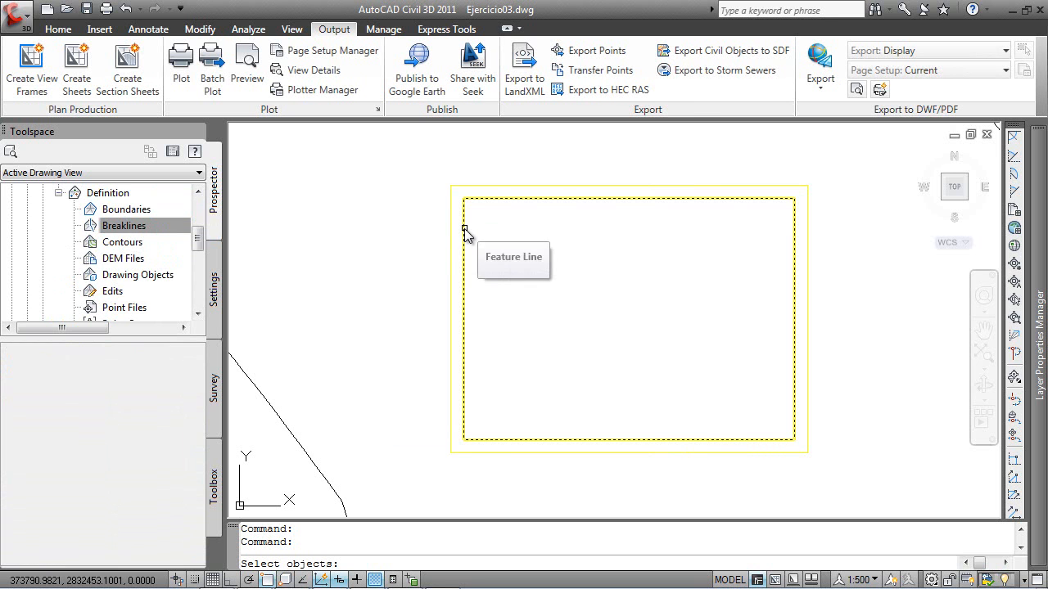
click(464, 230)
click(450, 229)
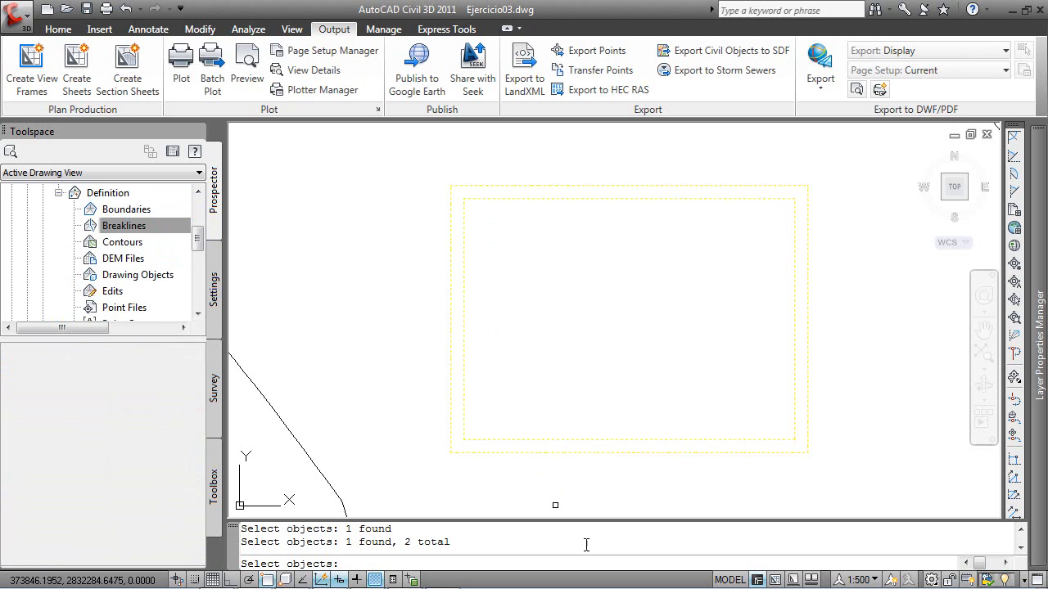
key(Return)
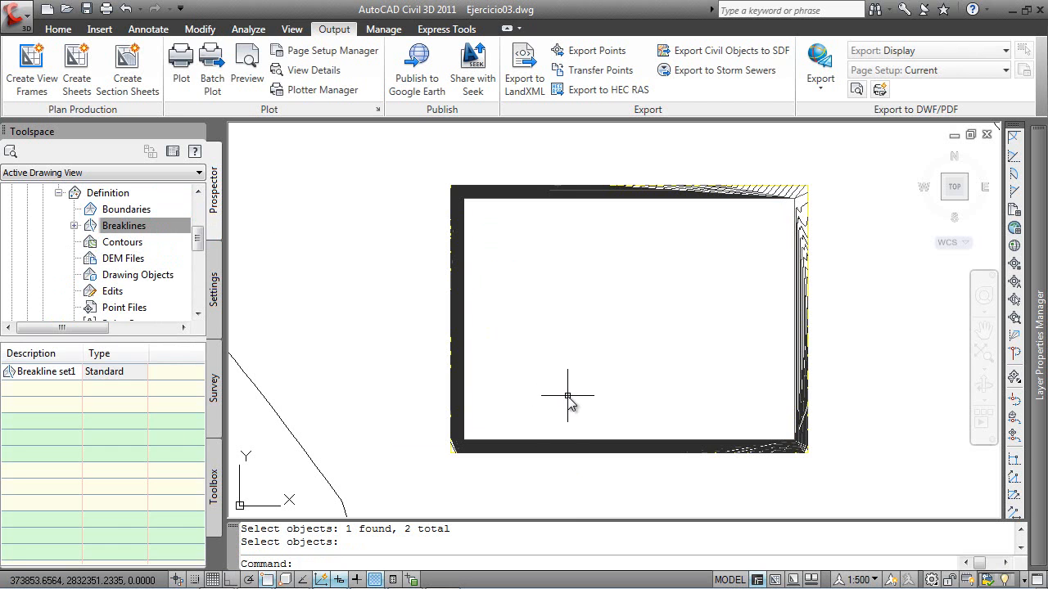
Step: View the Proyecto surface's triangulation in 3D from an oblique angle
text(orbit)
key(Return)
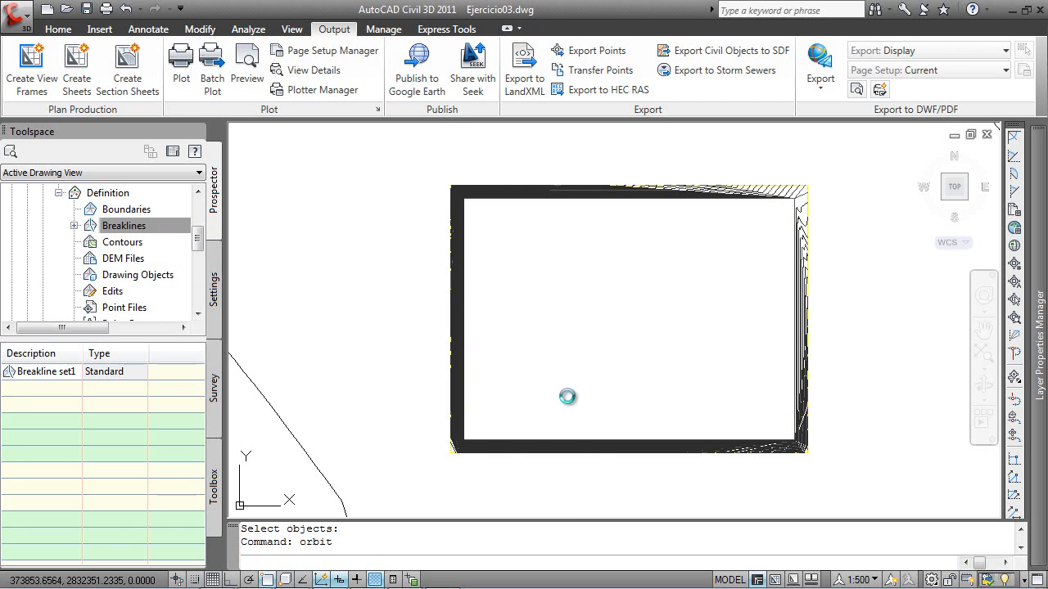
drag(637, 381, 770, 260)
mouse_move(565, 363)
mouse_down()
mouse_move(576, 363)
mouse_move(566, 335)
mouse_move(565, 352)
mouse_up()
right_click(585, 324)
click(617, 281)
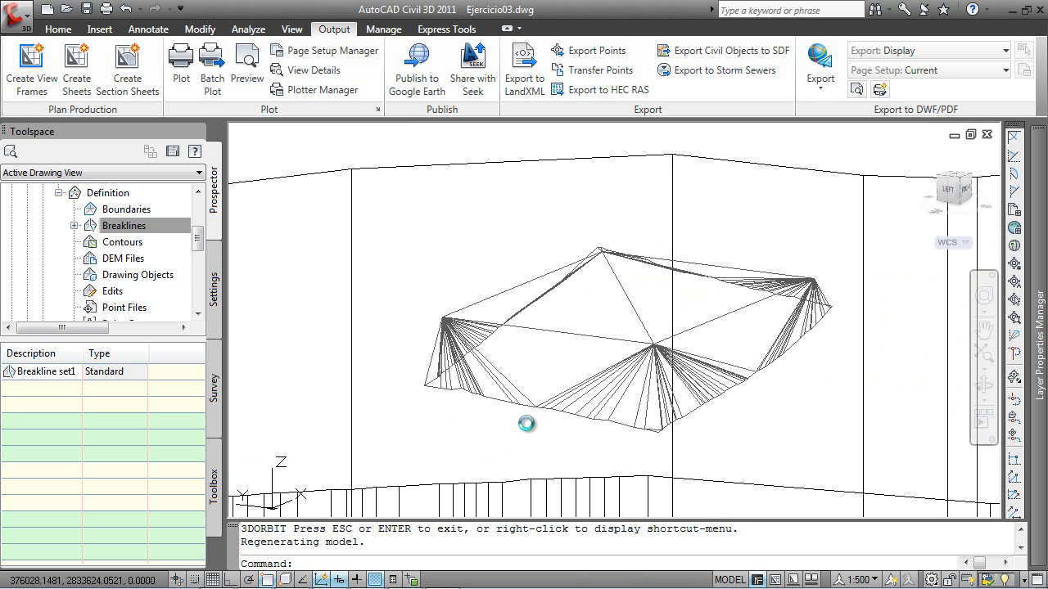
Step: Inspect the Proyecto surface in the Object Viewer from several angles, examining its flat platform and side slopes
click(606, 404)
right_click(606, 407)
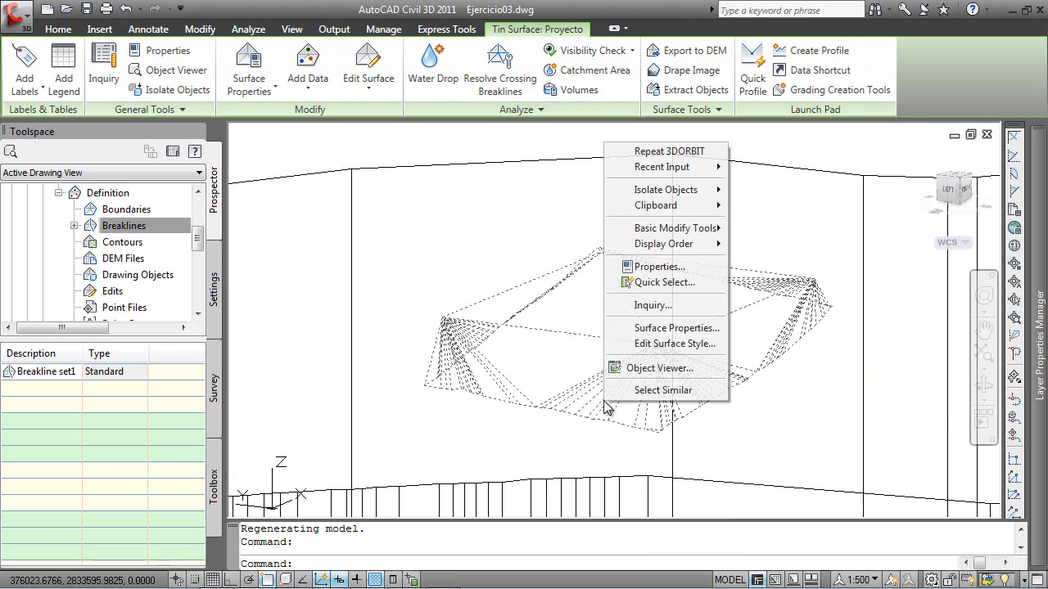
click(647, 367)
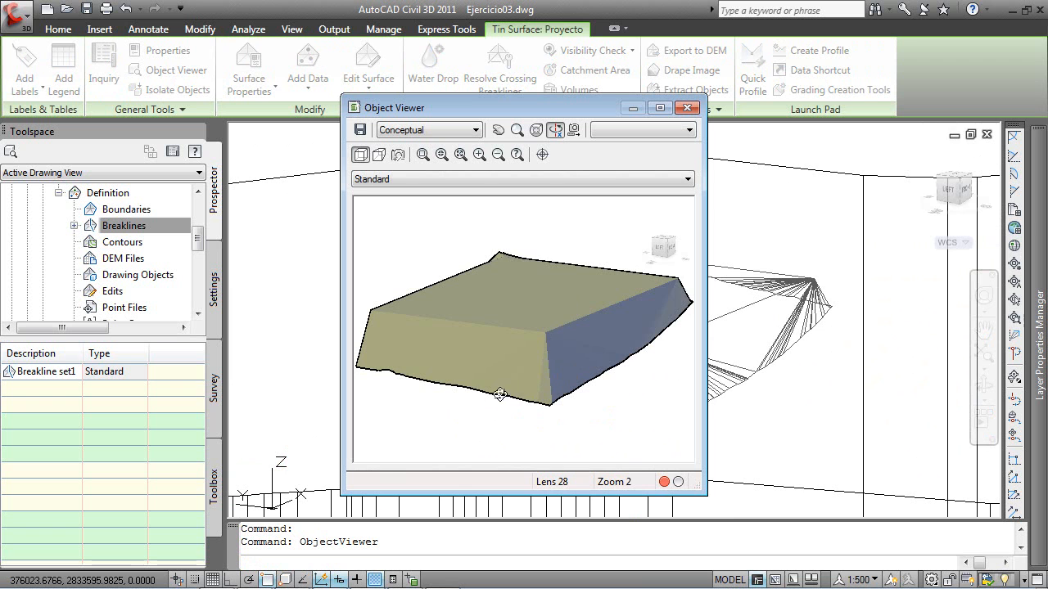
drag(426, 362, 549, 292)
drag(627, 350, 486, 295)
drag(644, 327, 582, 326)
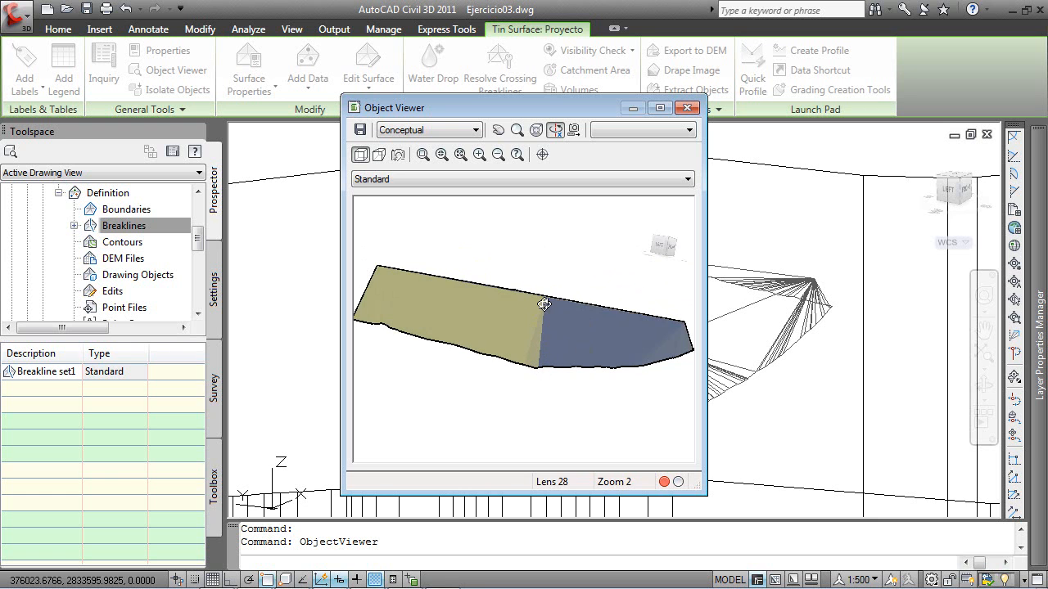
drag(583, 350, 563, 378)
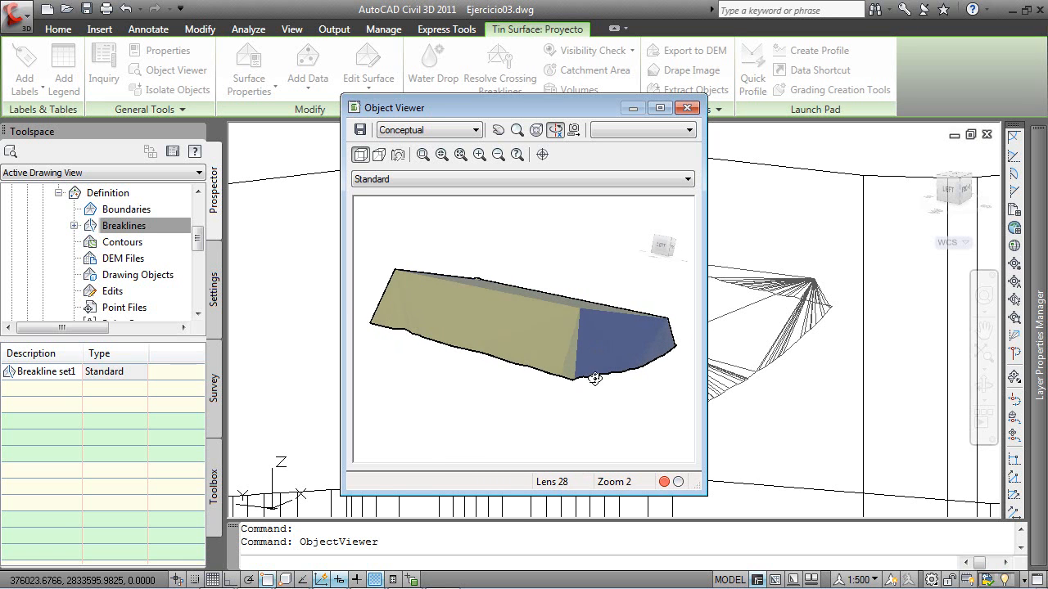
mouse_move(499, 315)
mouse_down()
mouse_move(499, 349)
mouse_move(526, 351)
mouse_move(480, 335)
mouse_move(485, 322)
mouse_up()
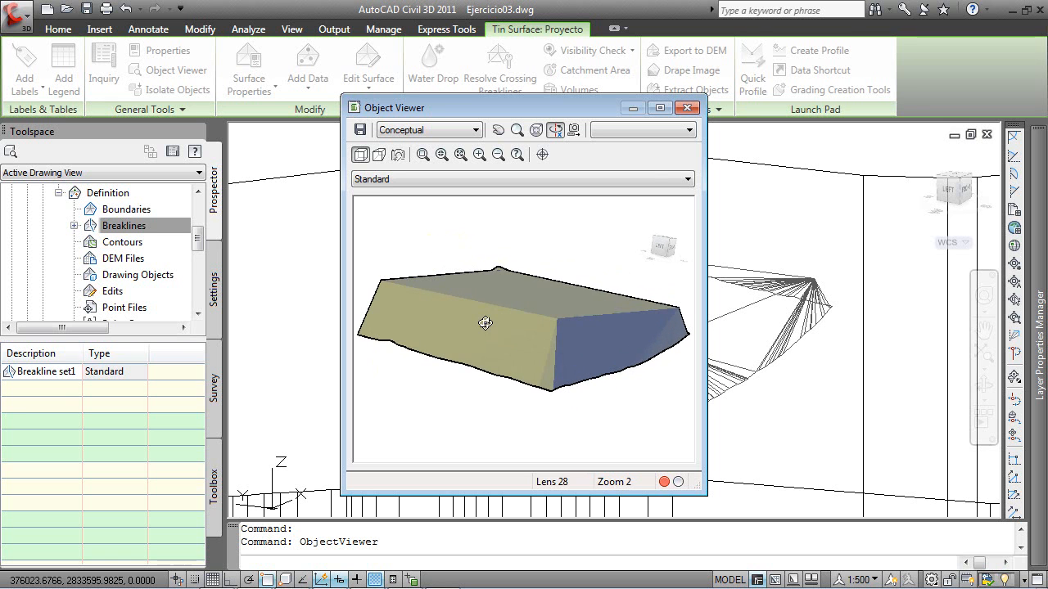
Step: Close the Object Viewer and return the drawing to the plan view of the current UCS
click(688, 109)
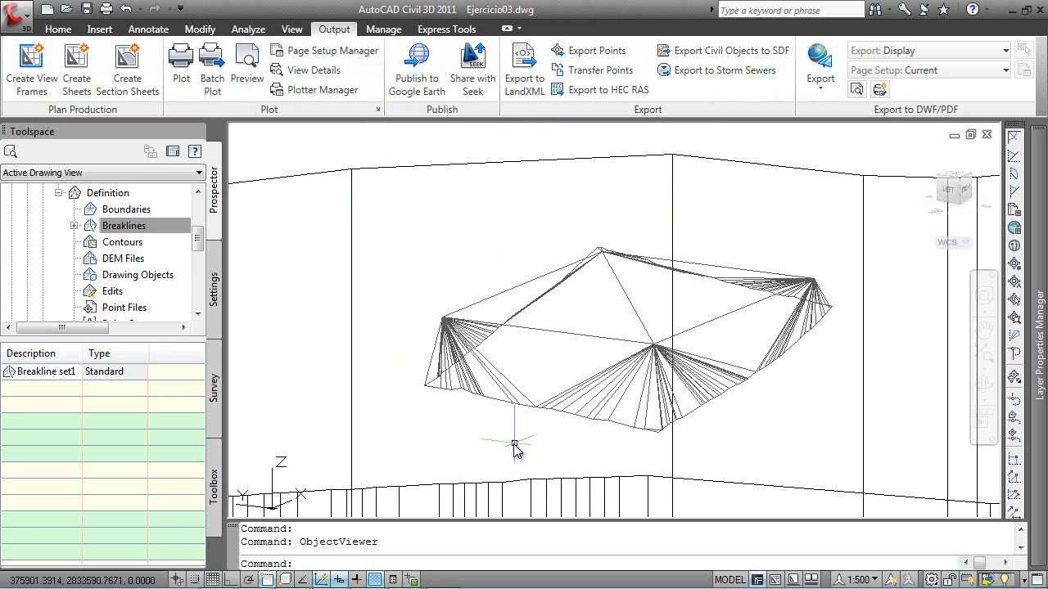
text(plan)
key(Return)
key(Return)
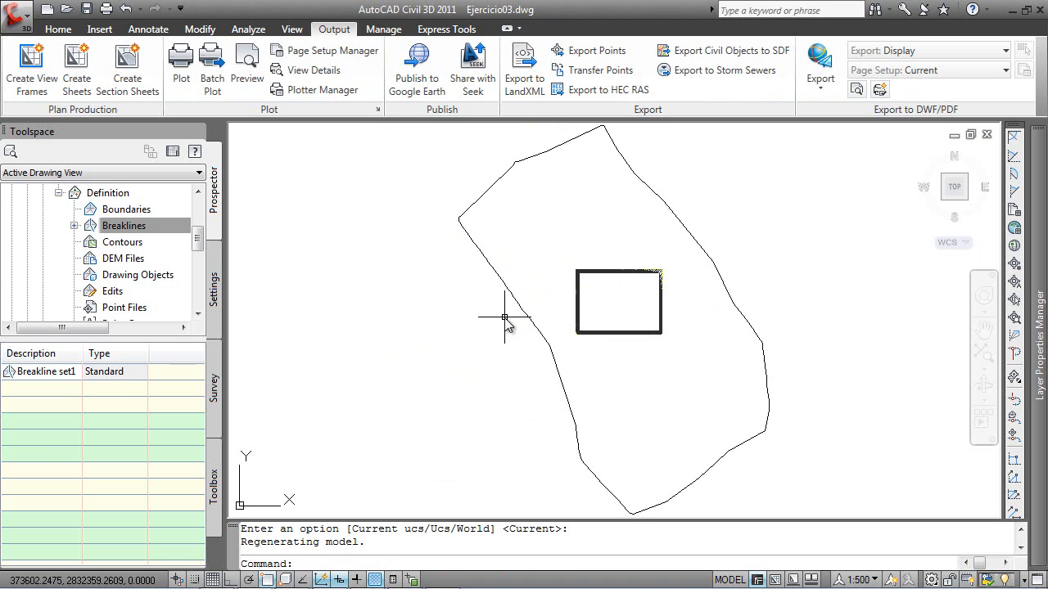
Step: Thaw the C-TINN-FALT layer to show the grid of rectangles beside the terrain surface
scroll(394, 401, down, 1)
middle_drag(394, 401, 556, 369)
middle_drag(358, 396, 556, 336)
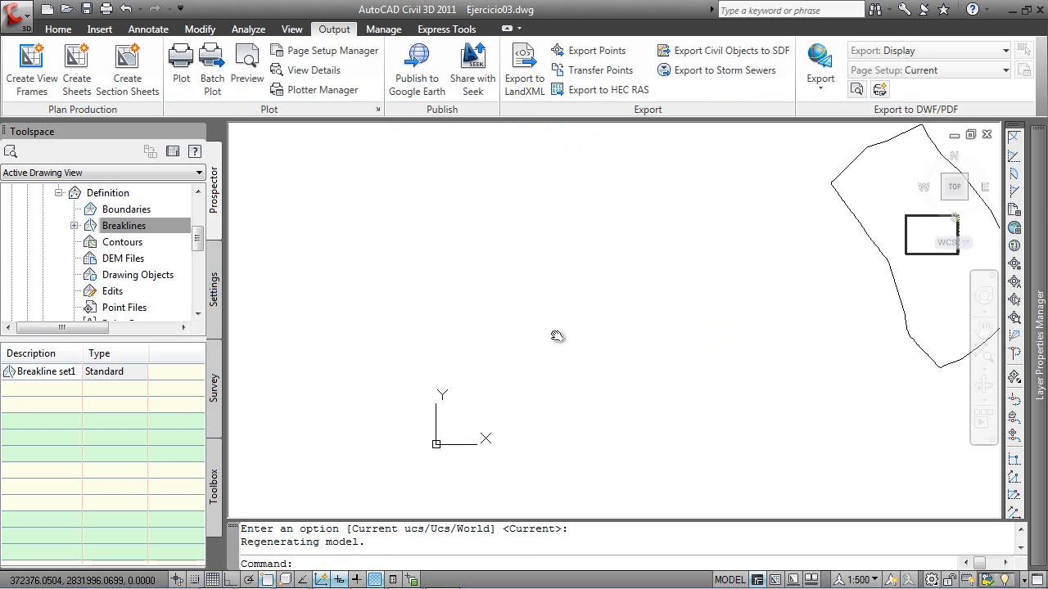
scroll(524, 344, down, 3)
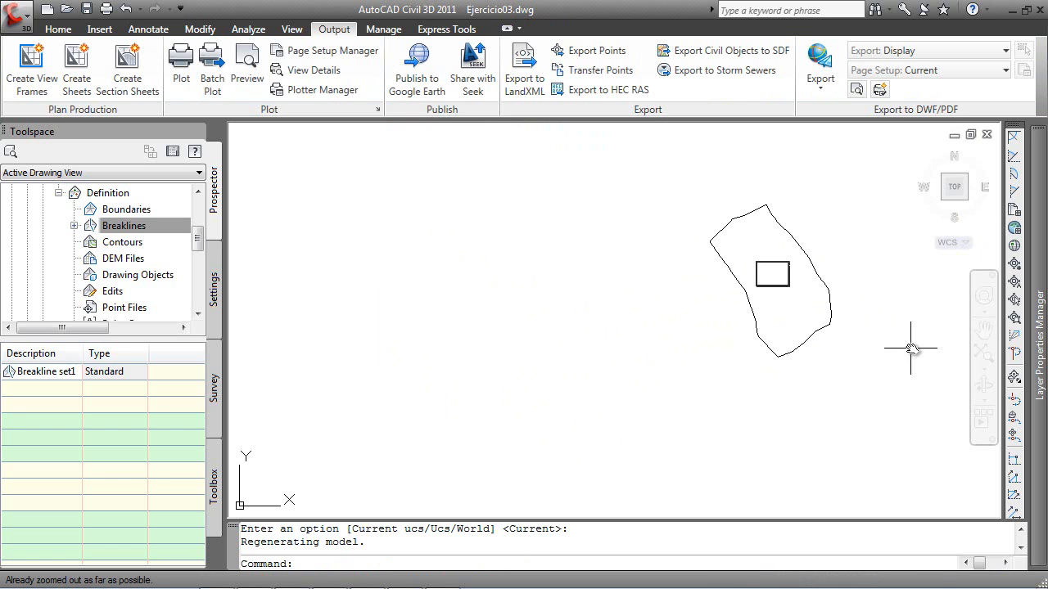
mouse_move(1040, 245)
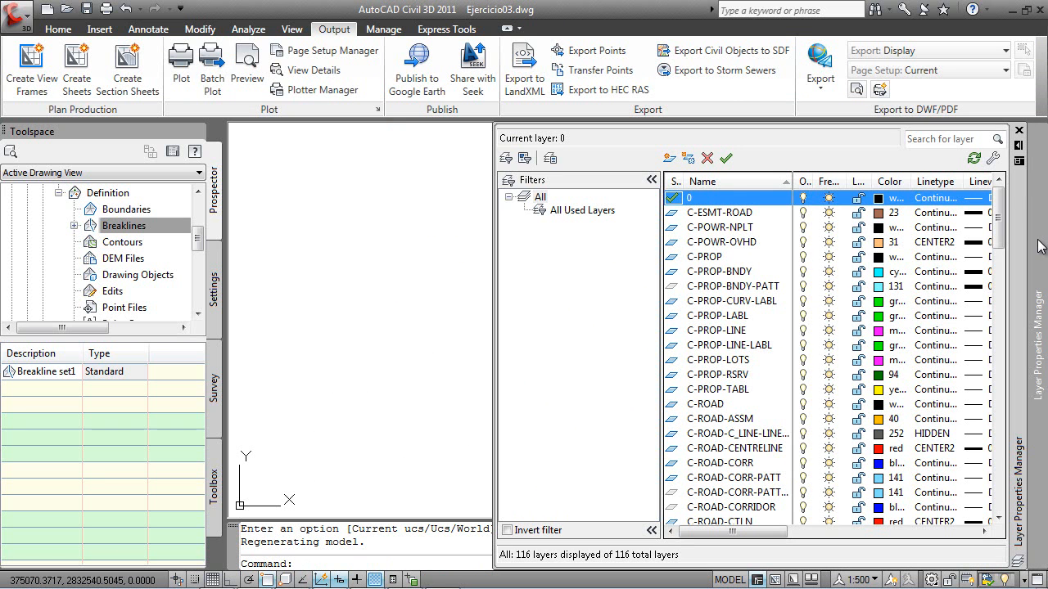
scroll(769, 377, down, 20)
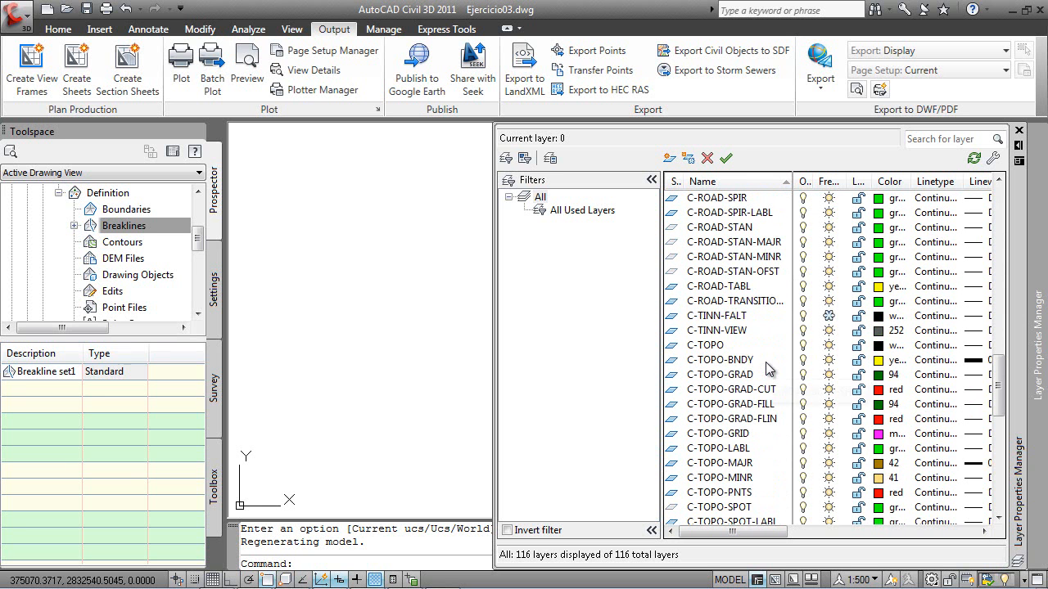
click(745, 319)
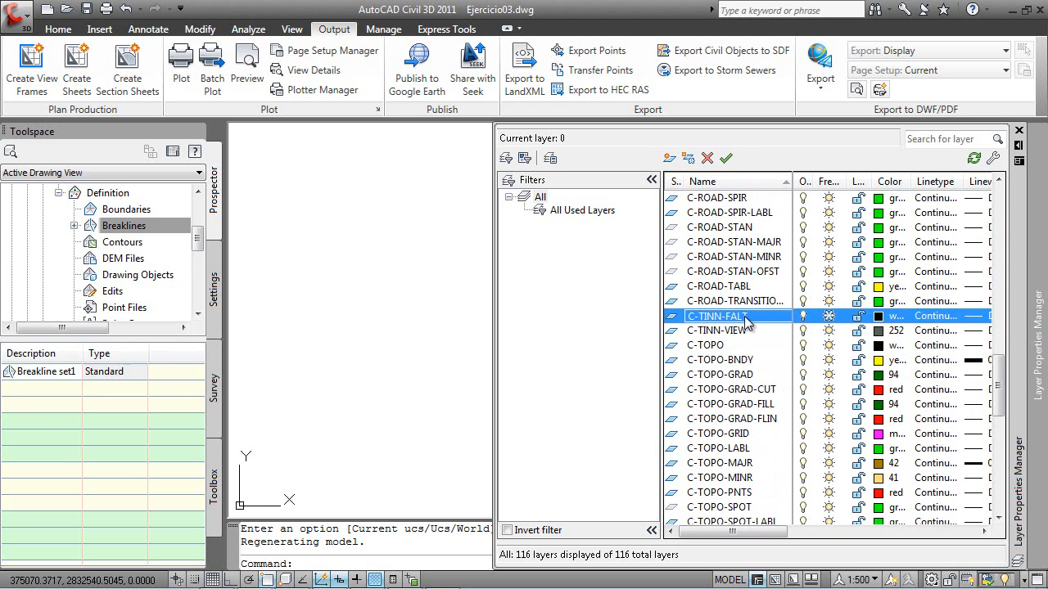
click(828, 317)
click(455, 321)
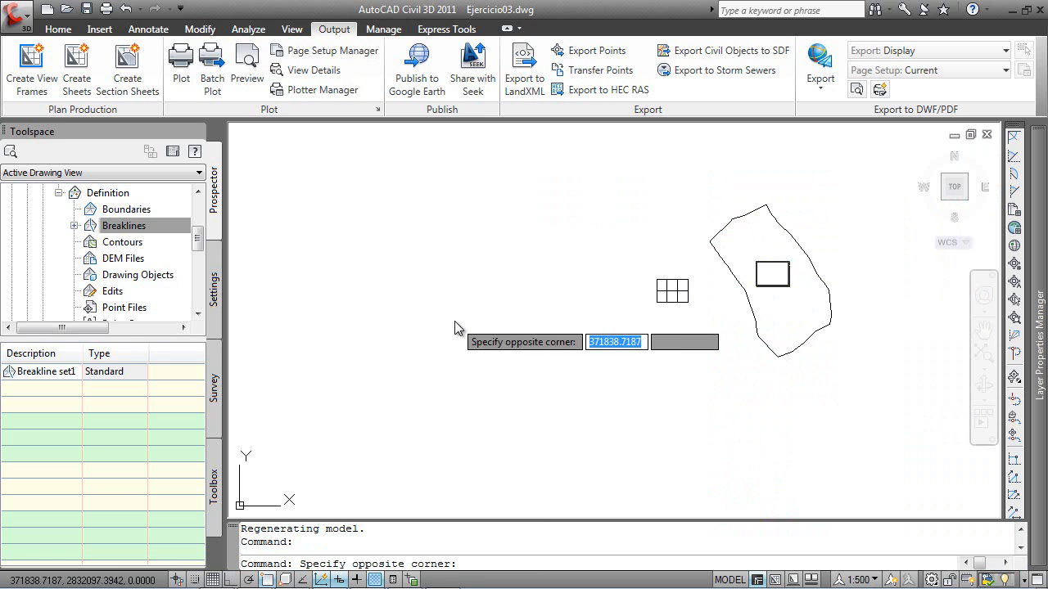
click(586, 336)
Step: View the grid of six rectangles from an oblique 3D angle, examining their relative heights
scroll(667, 303, up, 8)
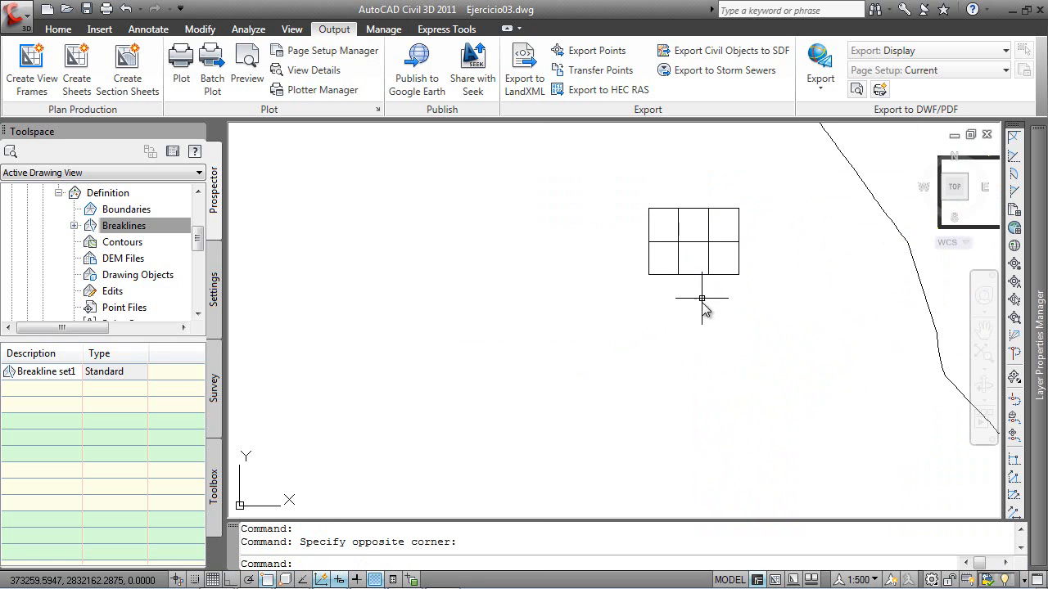
scroll(561, 375, down, 2)
scroll(561, 368, up, 1)
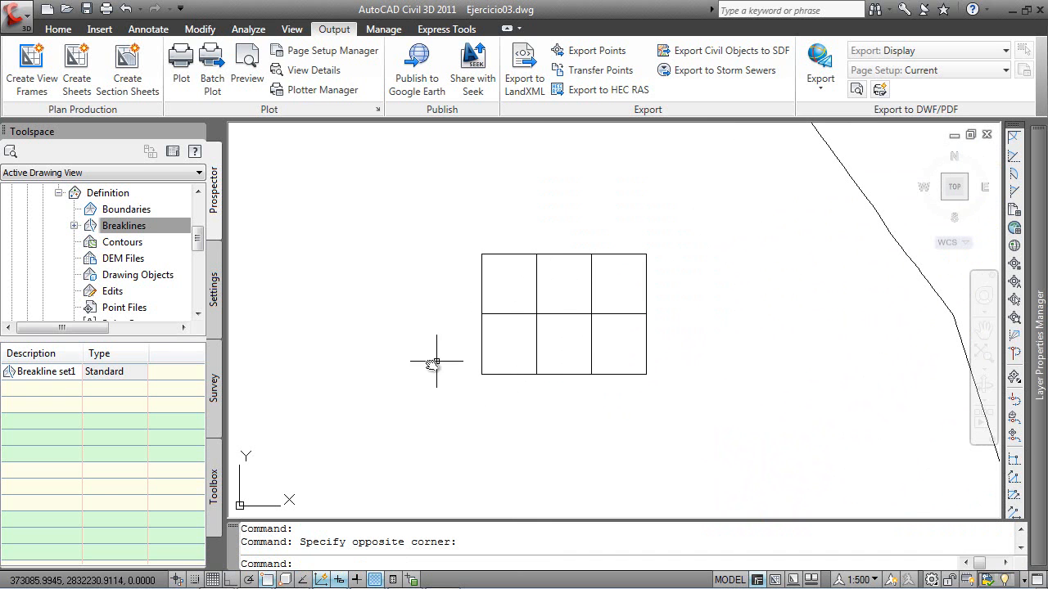
click(173, 233)
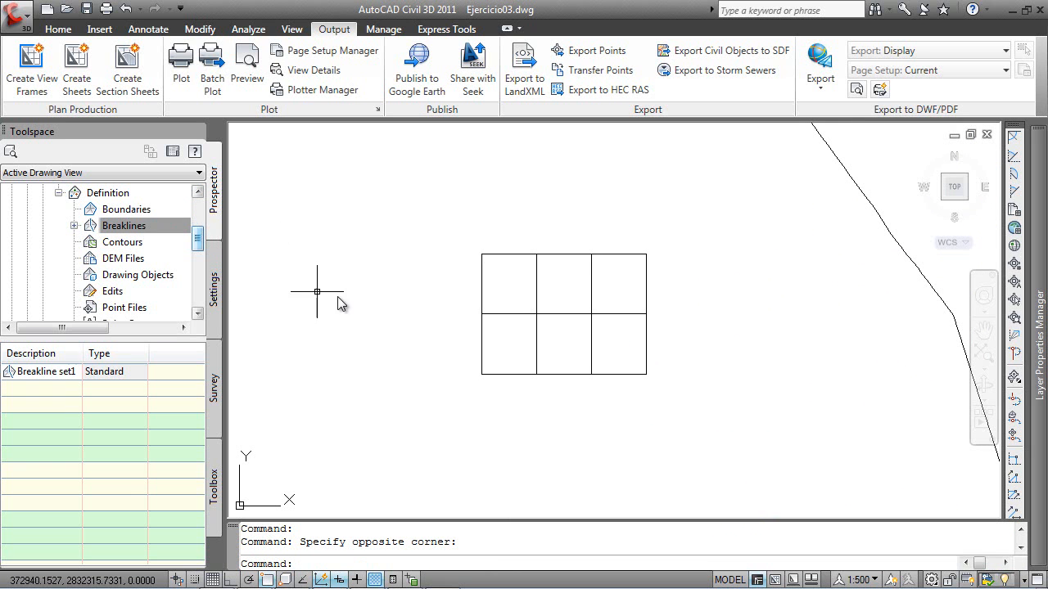
mouse_move(661, 414)
middle_down()
mouse_move(519, 416)
mouse_move(578, 401)
middle_up()
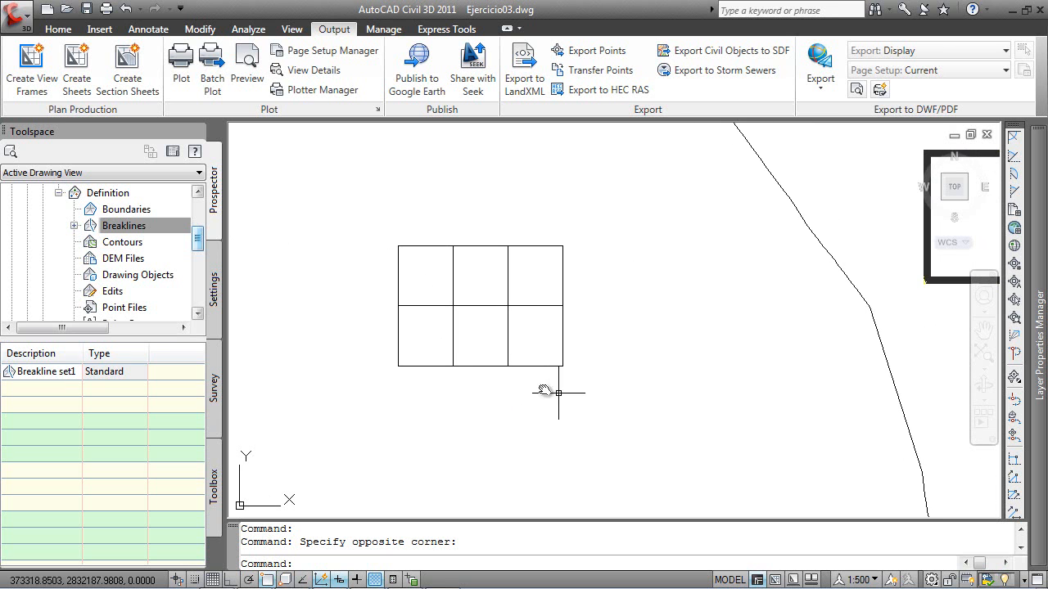
click(368, 383)
click(584, 228)
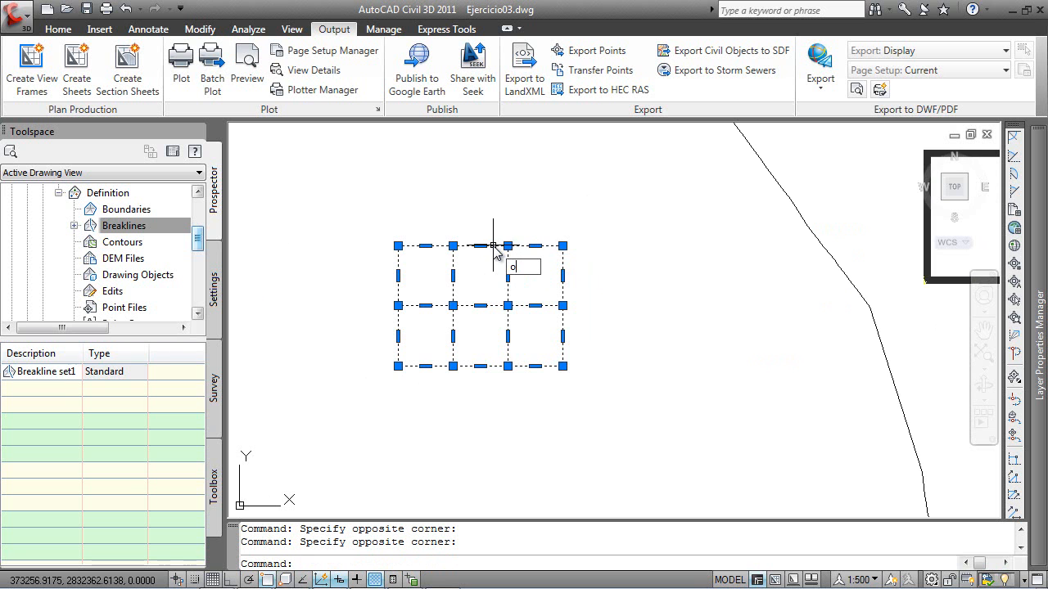
key(Return)
drag(475, 320, 522, 227)
drag(498, 377, 487, 422)
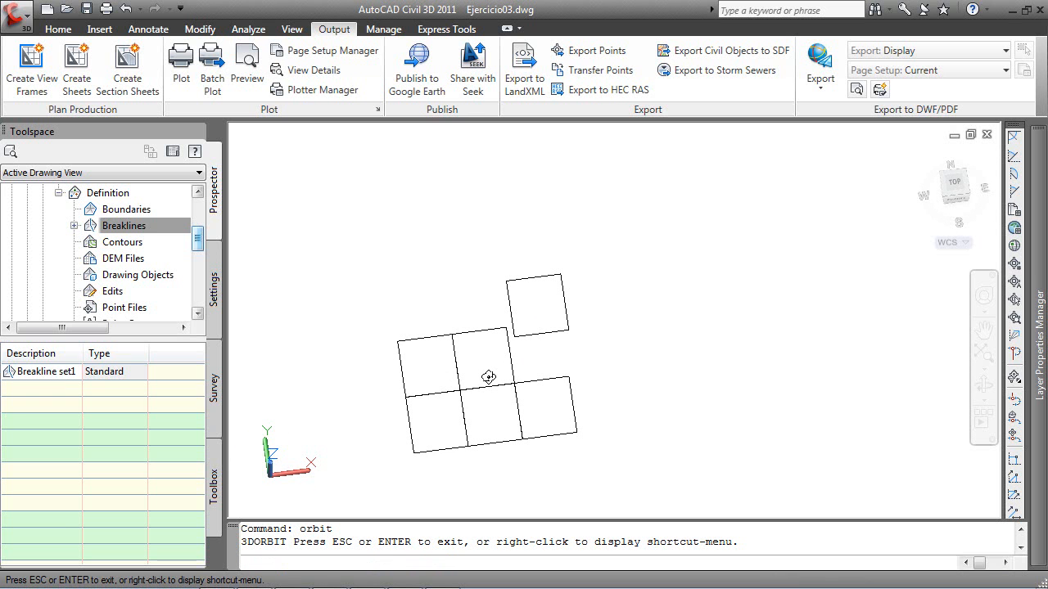
key(Escape)
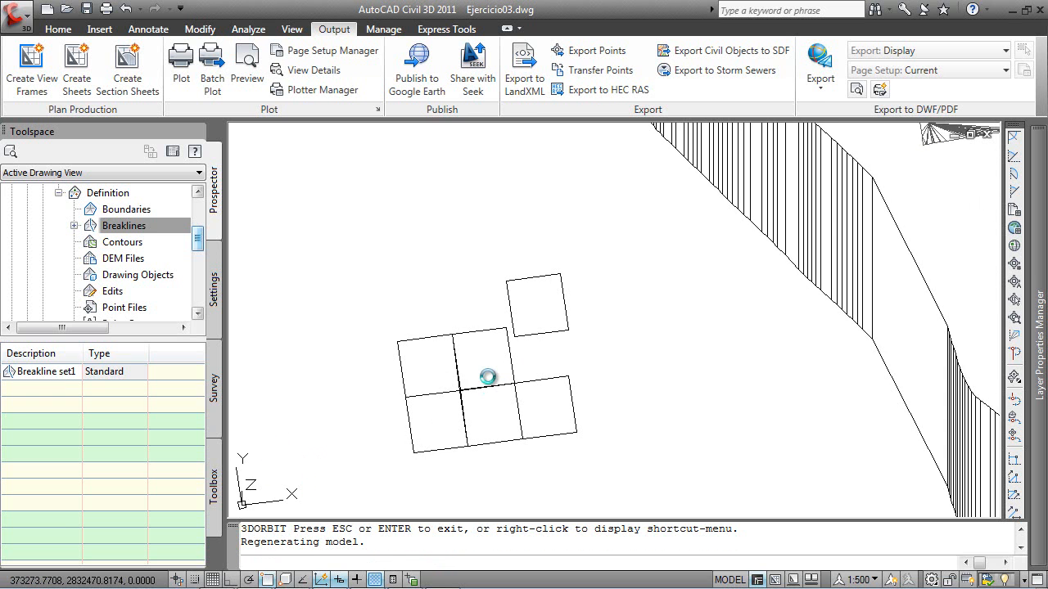
Step: Undo the 3D orbits to bring the rectangle grid back to plan view
key(Return)
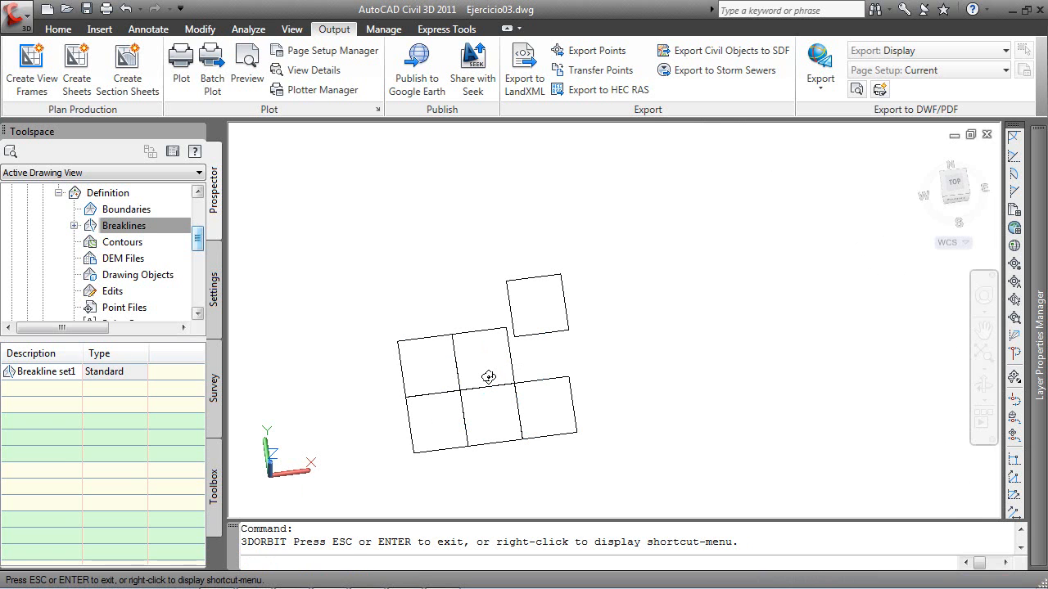
key(Escape)
key(Return)
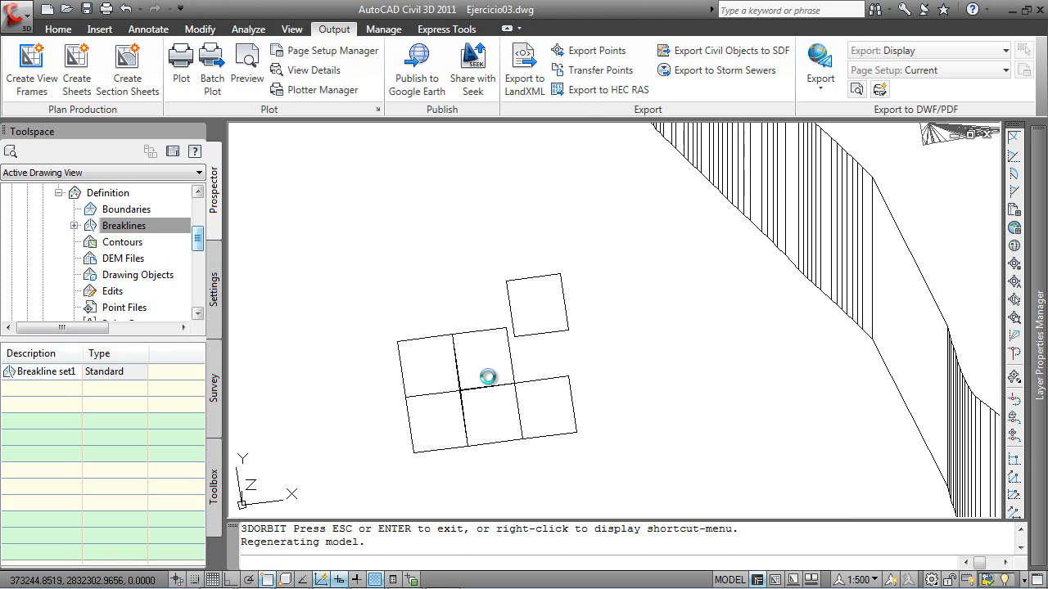
key(Escape)
text(u)
key(Return)
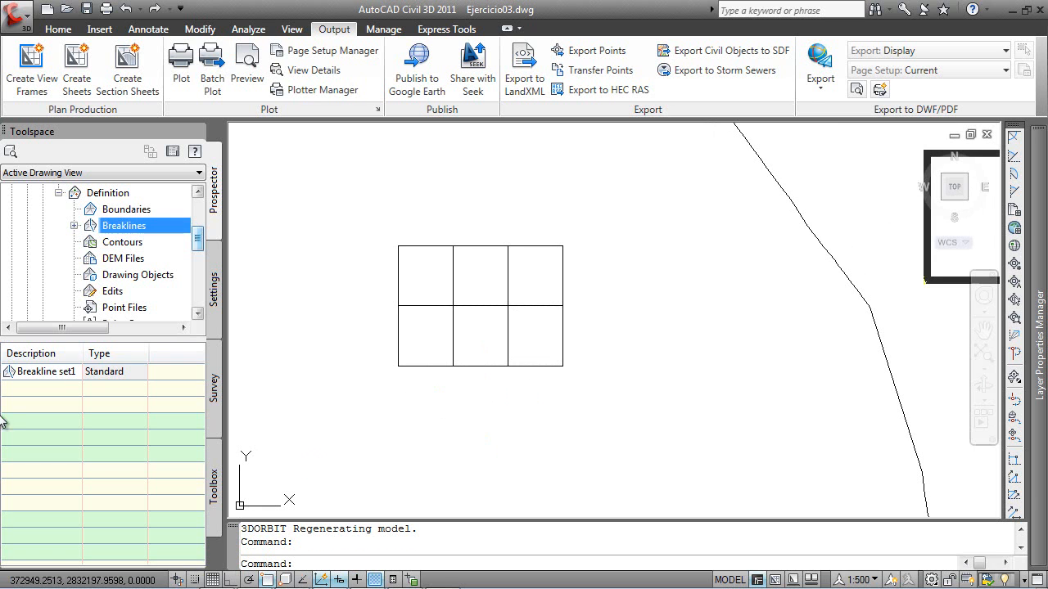
Step: List the properties of the grid's upper-right rectangle, reading its vertex elevations
text(li)
key(Return)
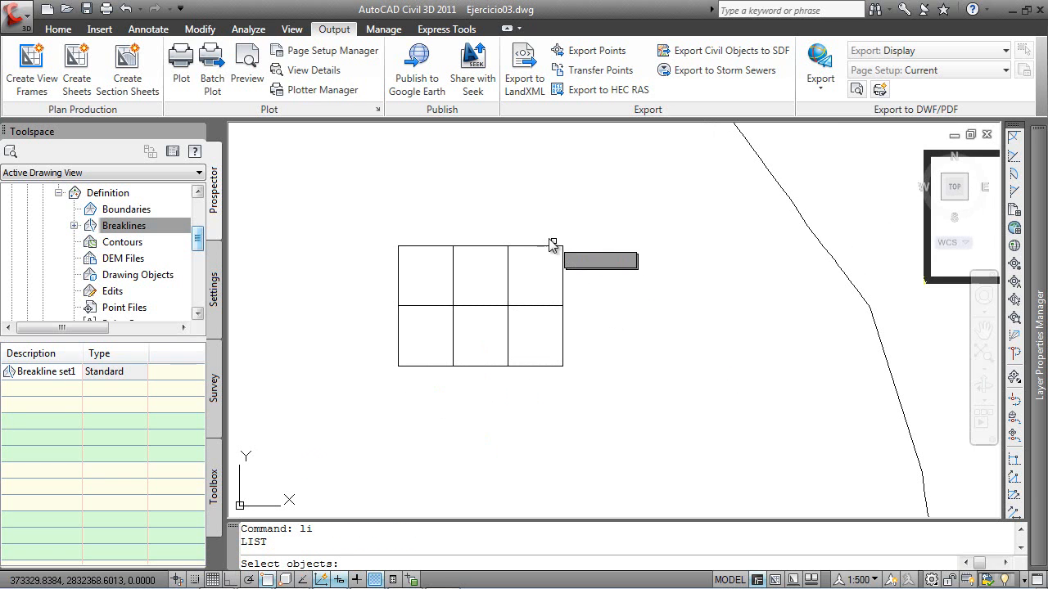
click(542, 245)
key(Return)
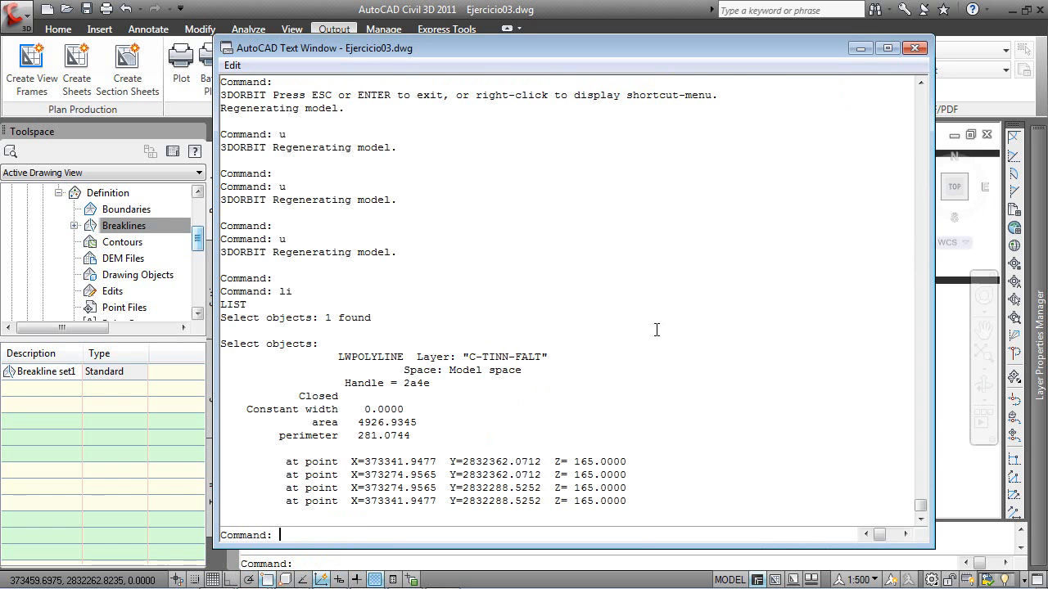
click(915, 49)
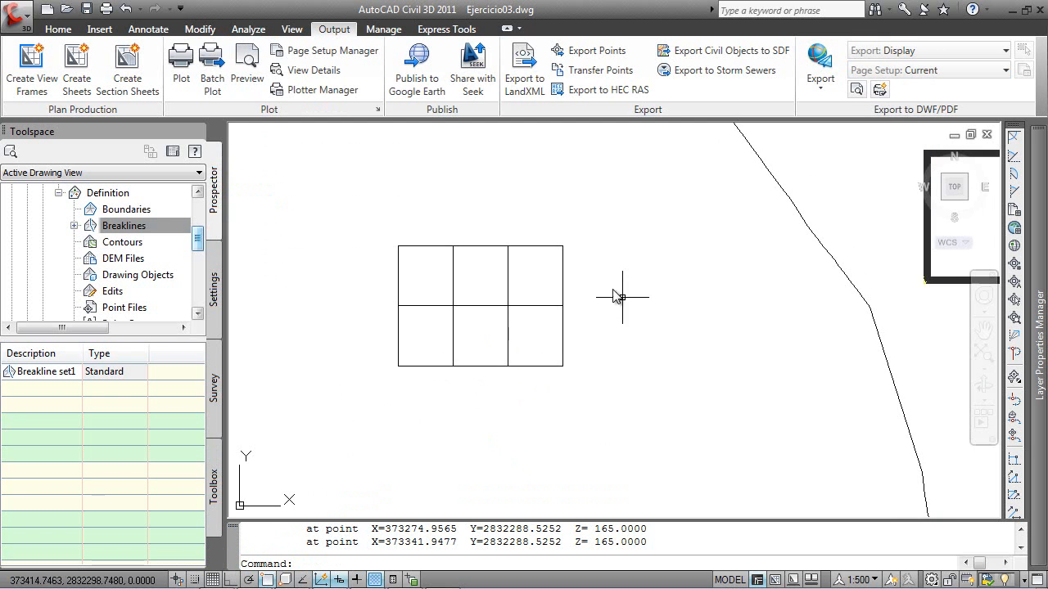
Step: Set the elevation of the grid's upper-right rectangle to 1.65 with the CHANGE command
click(562, 257)
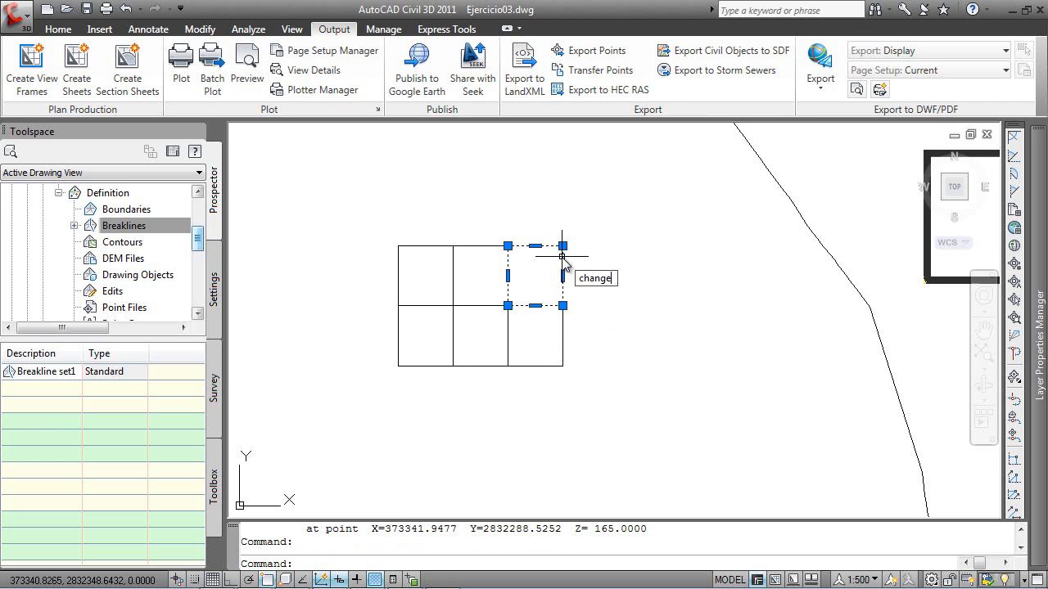
key(Return)
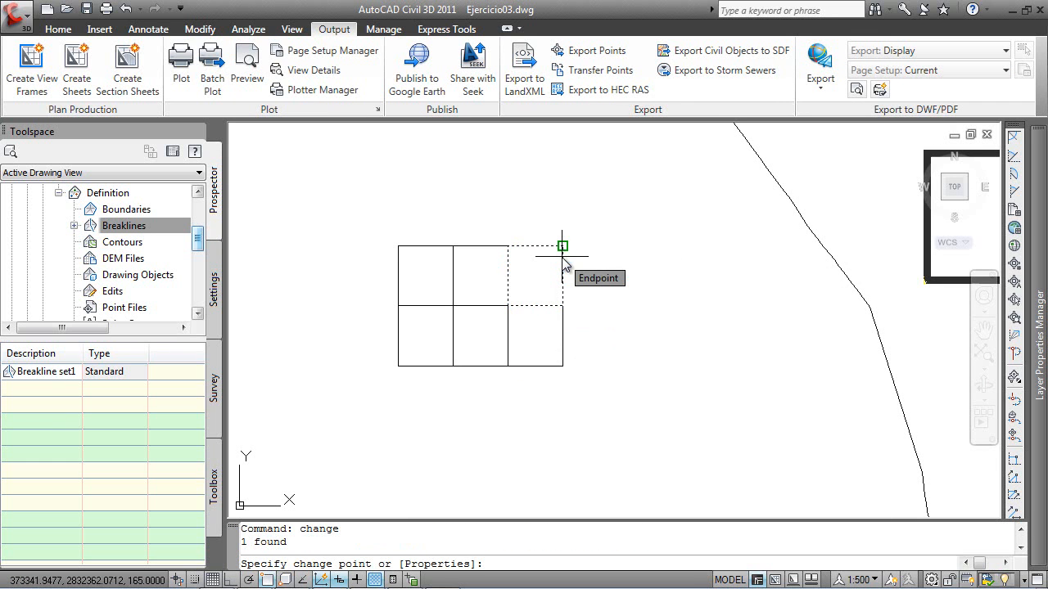
text(p)
key(Return)
text(e)
key(Return)
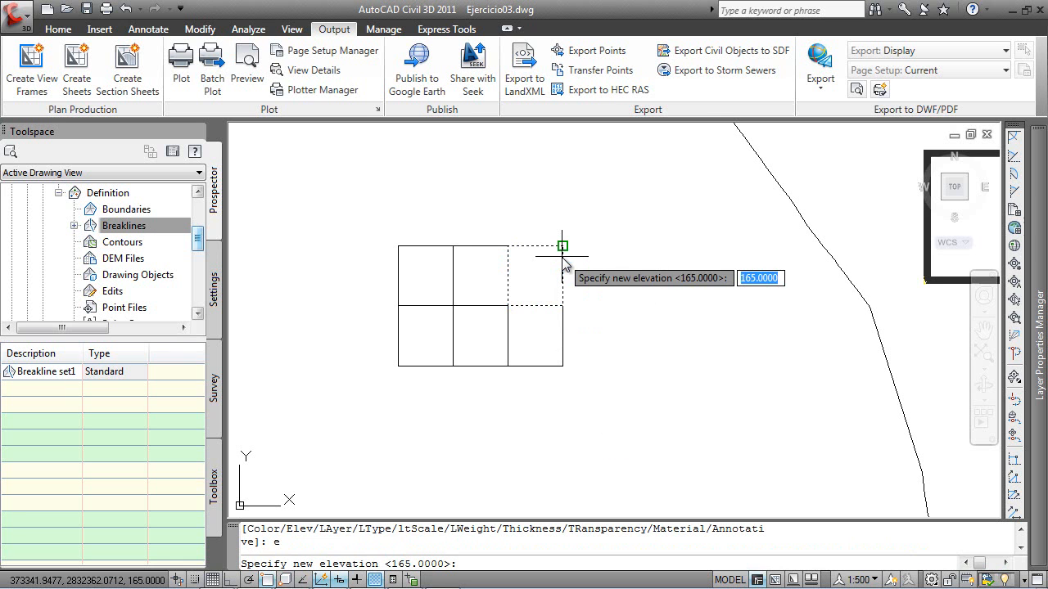
text(1.65)
key(Return)
key(Return)
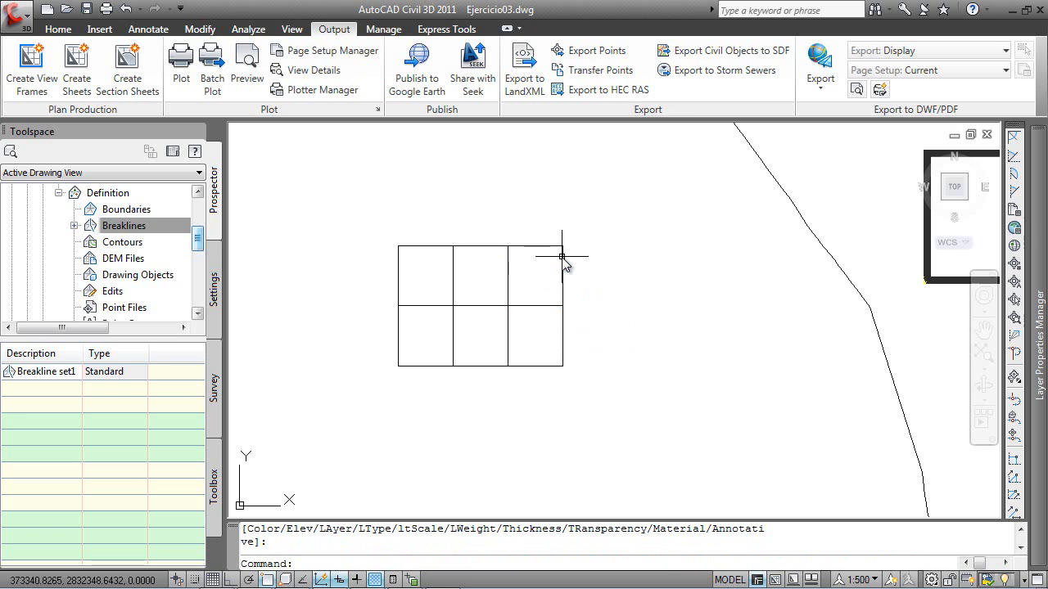
Step: Inspect all six rectangles together in the Object Viewer from low oblique angles, checking that they lie at one level
click(587, 386)
click(385, 227)
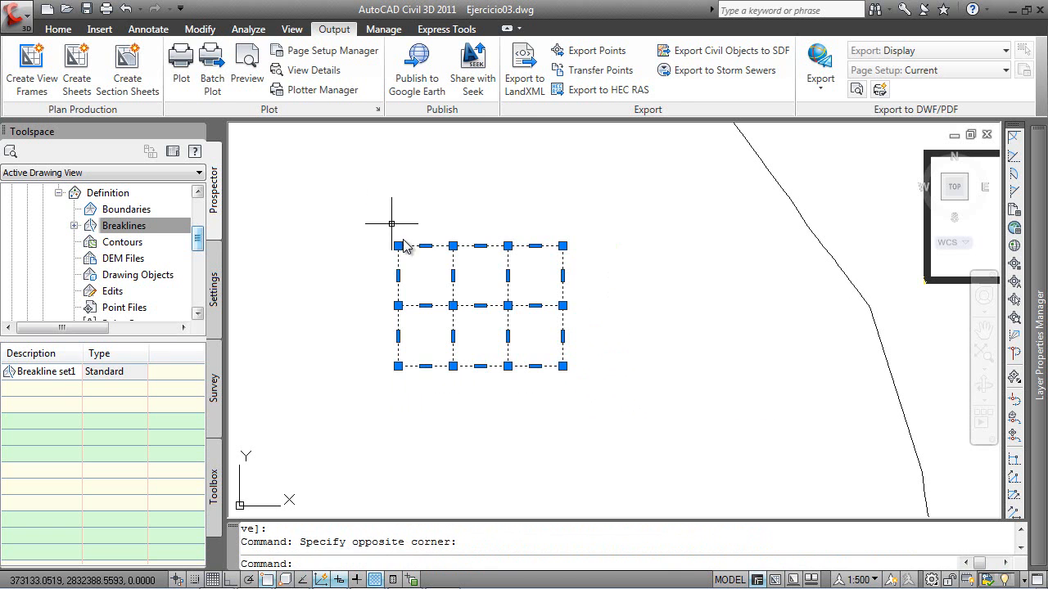
right_click(455, 267)
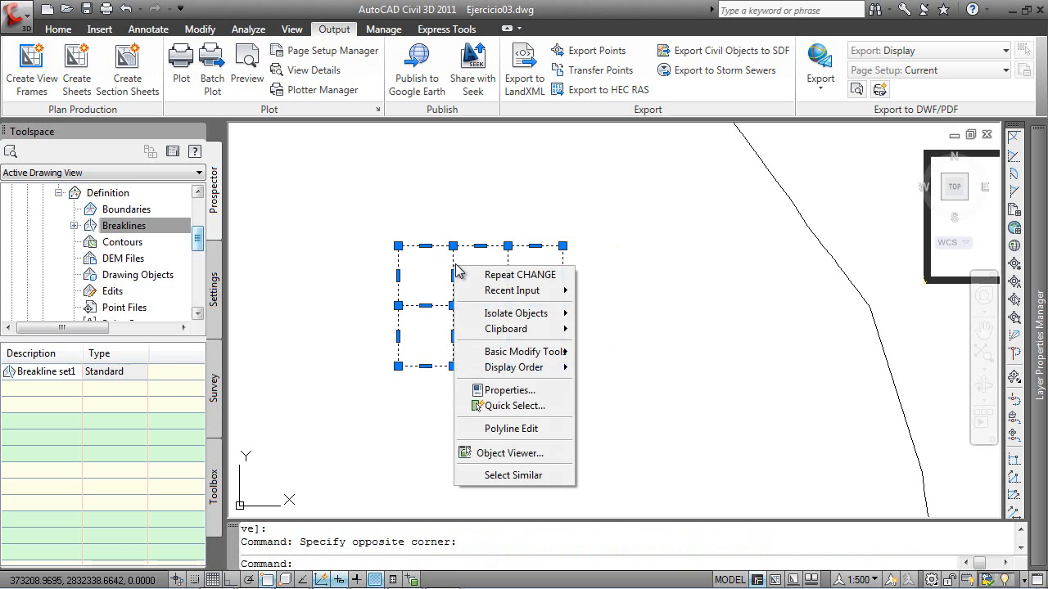
click(505, 453)
drag(510, 381, 541, 259)
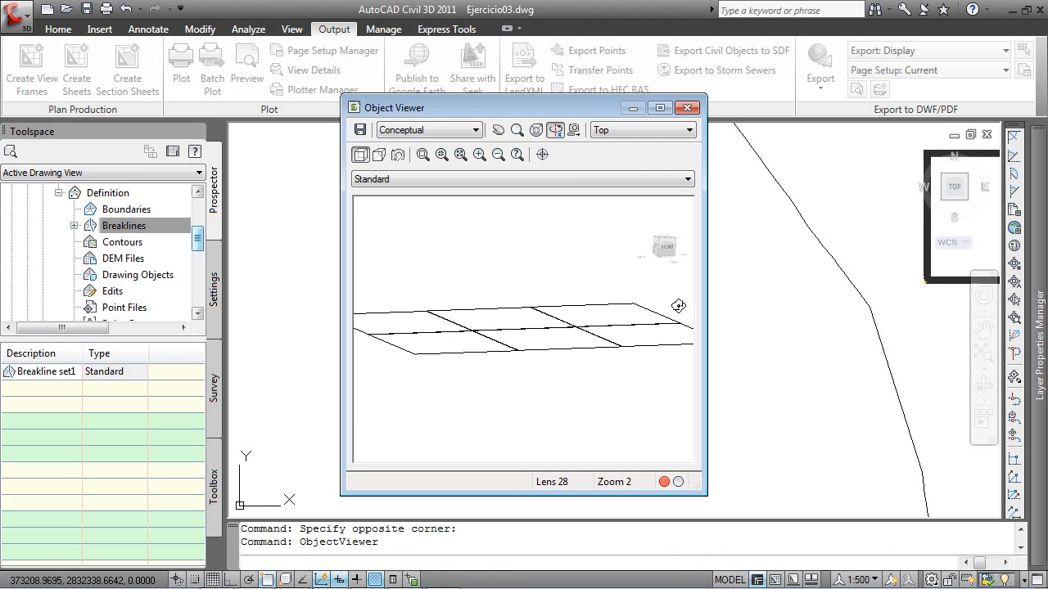
drag(579, 289, 571, 295)
scroll(566, 281, up, 2)
drag(500, 353, 522, 322)
click(686, 107)
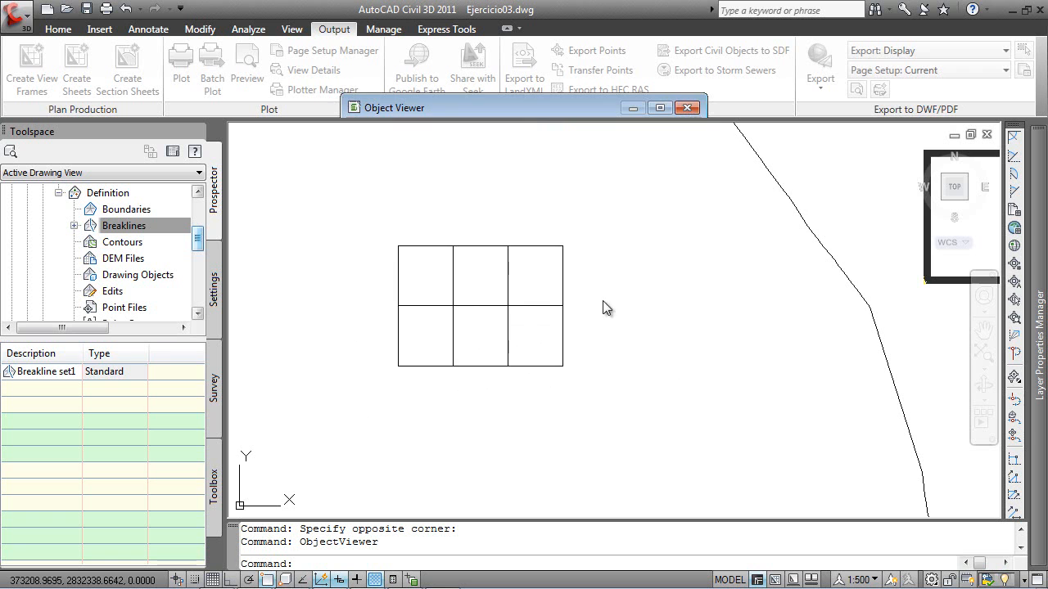
Step: Examine the narrow gaps between neighbouring rectangles up close at an inner intersection of the grid
scroll(471, 326, up, 10)
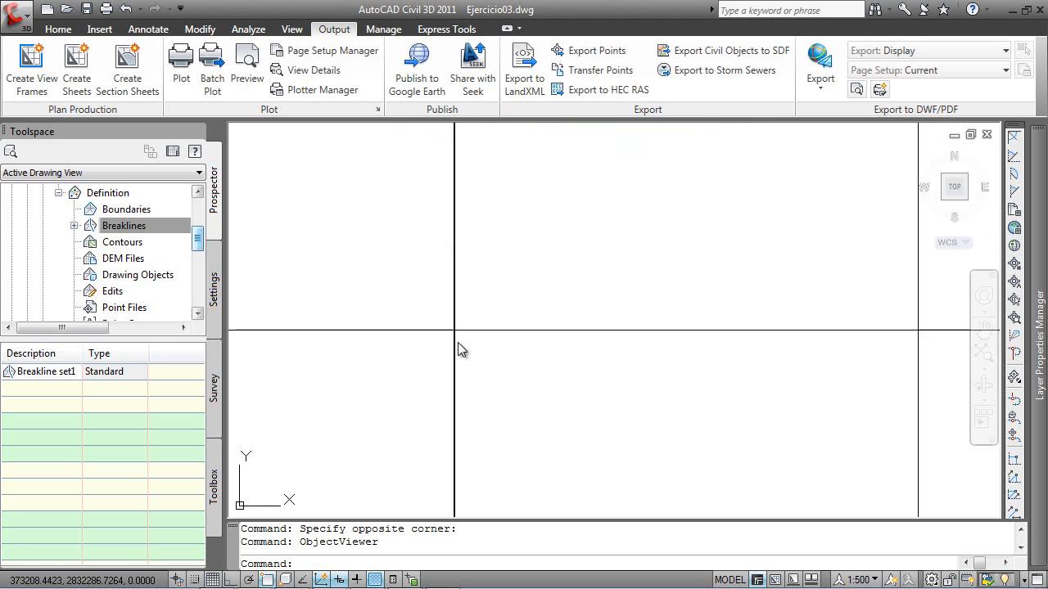
scroll(450, 329, up, 5)
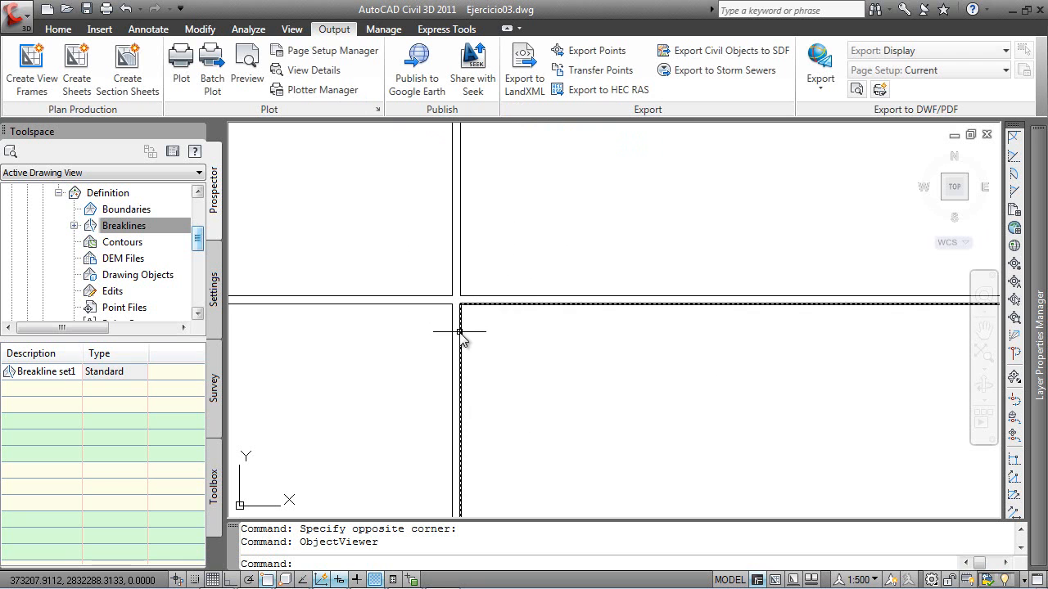
scroll(461, 331, up, 2)
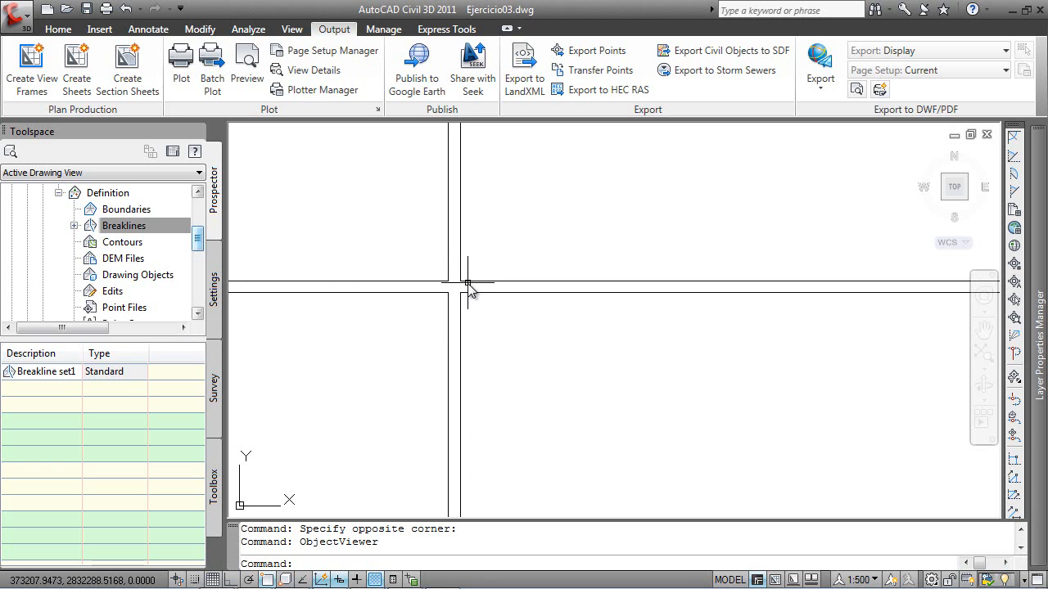
mouse_move(469, 284)
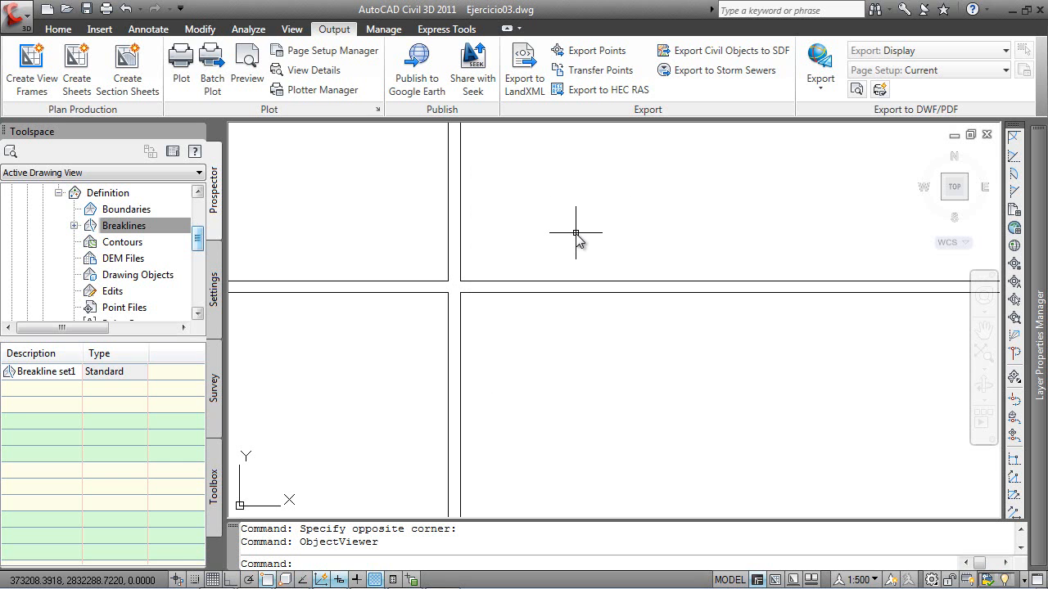
scroll(531, 316, down, 5)
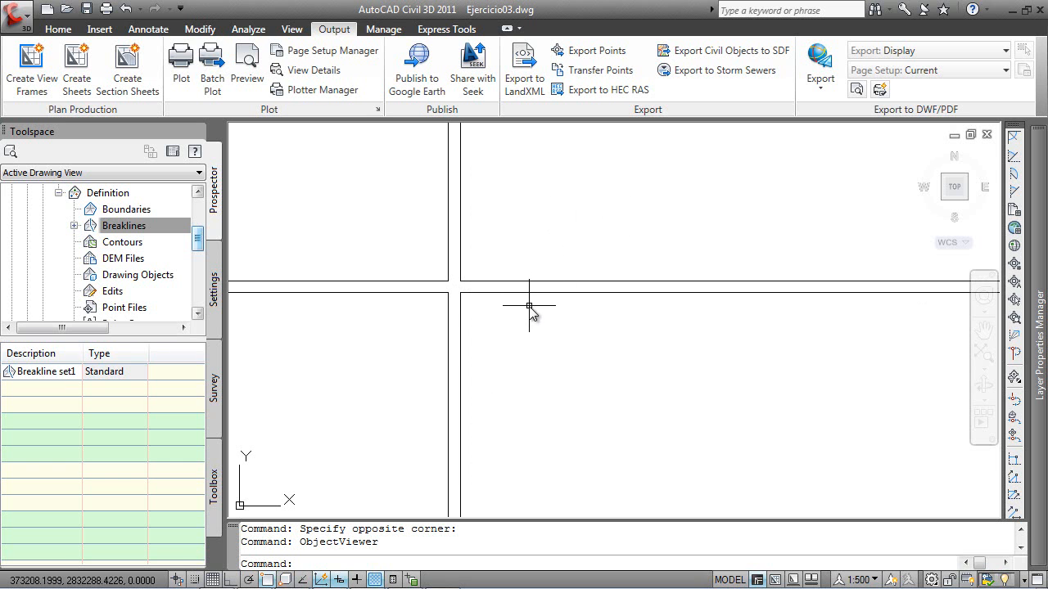
scroll(540, 331, down, 4)
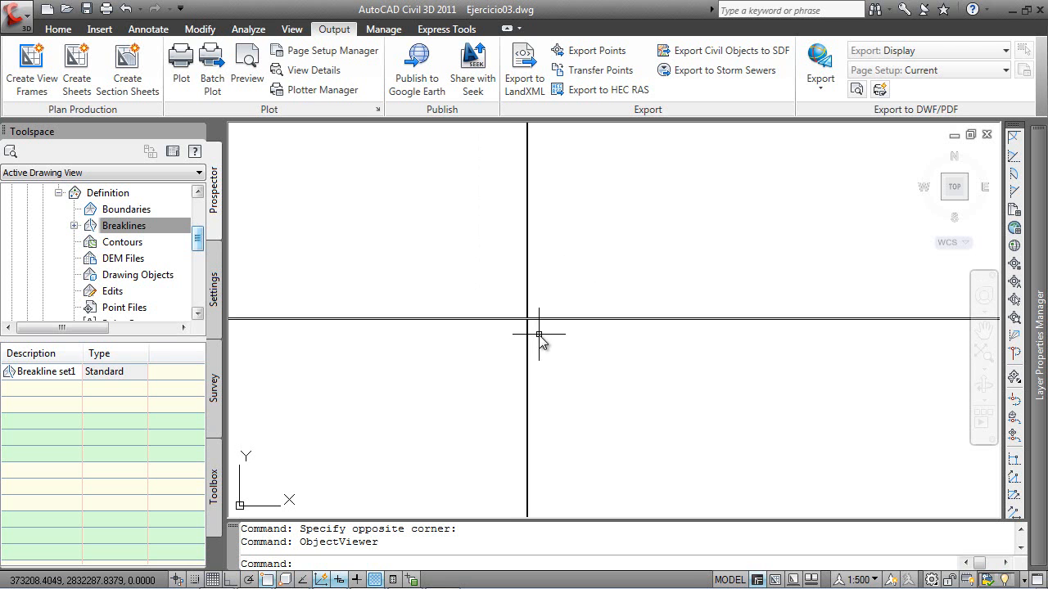
Step: Examine the platform's slope contours up close at its lower-left inner corner, the destination for the rectangle grid
scroll(582, 352, down, 3)
middle_drag(600, 360, 493, 306)
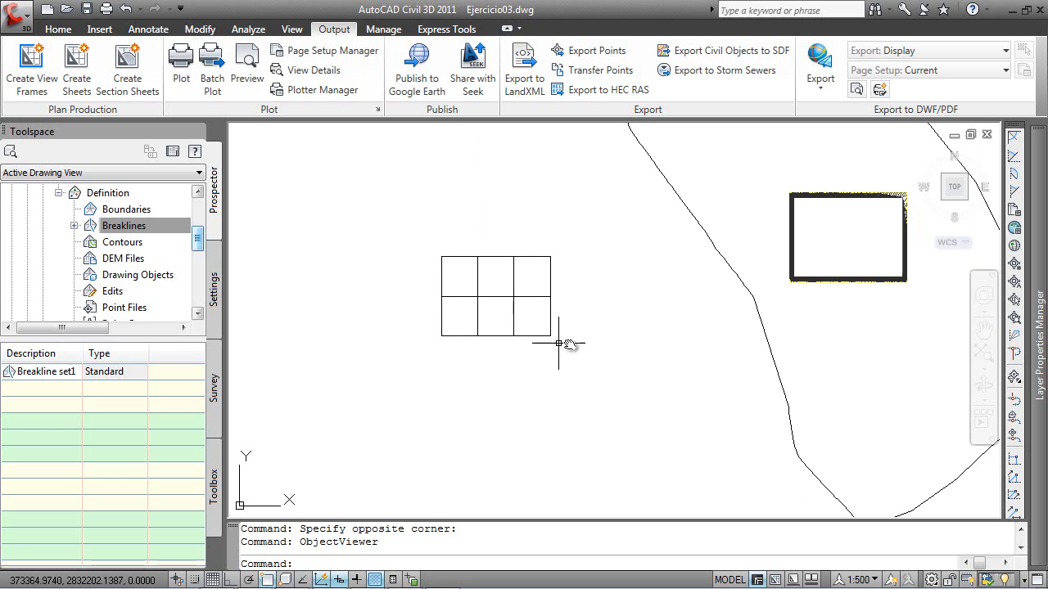
scroll(795, 275, up, 6)
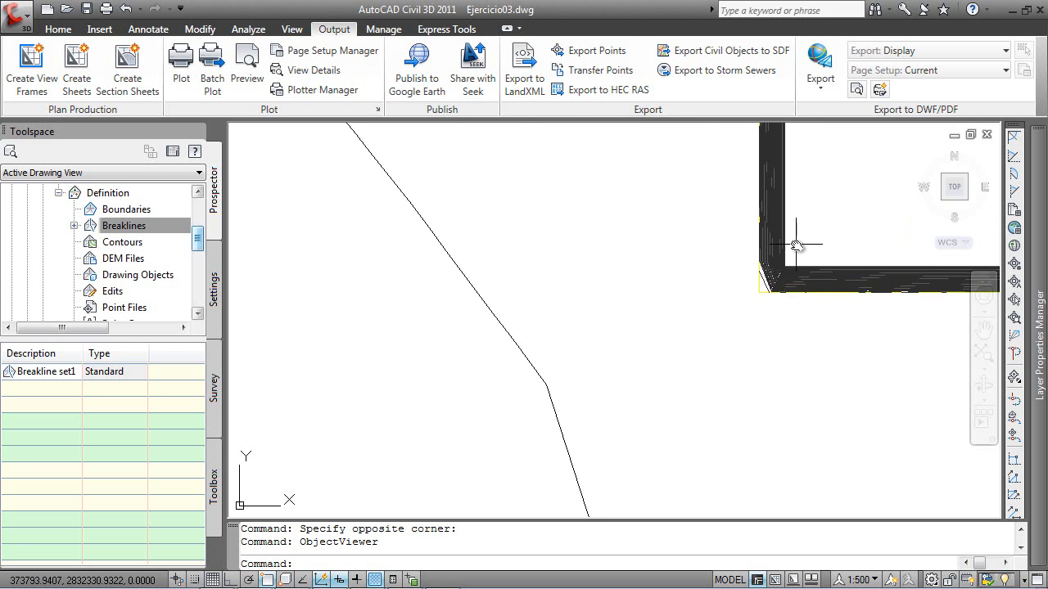
scroll(785, 283, up, 3)
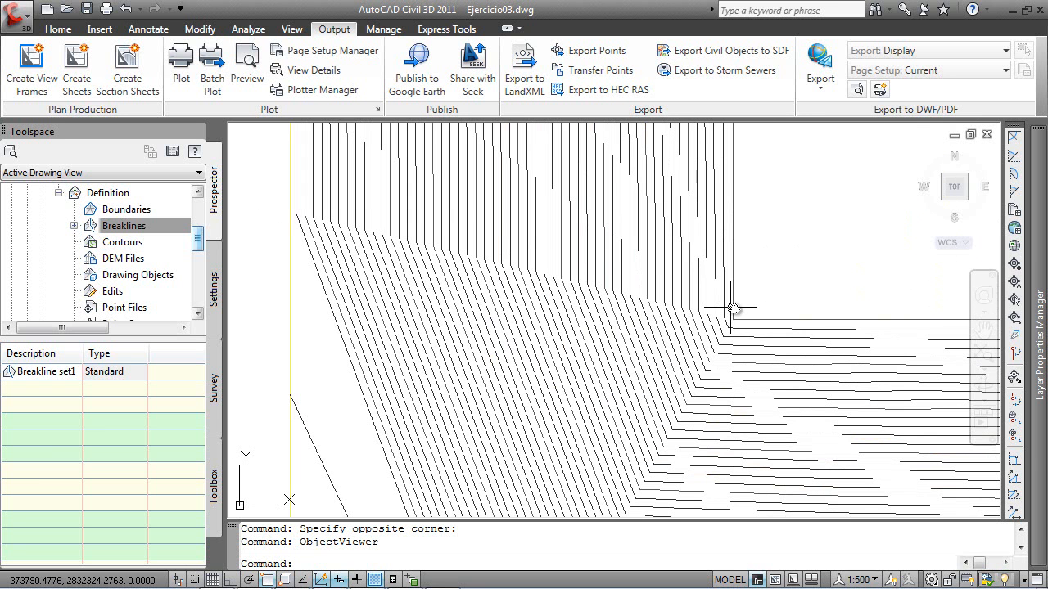
scroll(328, 325, down, 9)
scroll(317, 287, down, 4)
middle_drag(377, 295, 672, 309)
scroll(443, 319, down, 5)
mouse_move(339, 337)
middle_down()
mouse_move(481, 341)
mouse_move(585, 305)
middle_up()
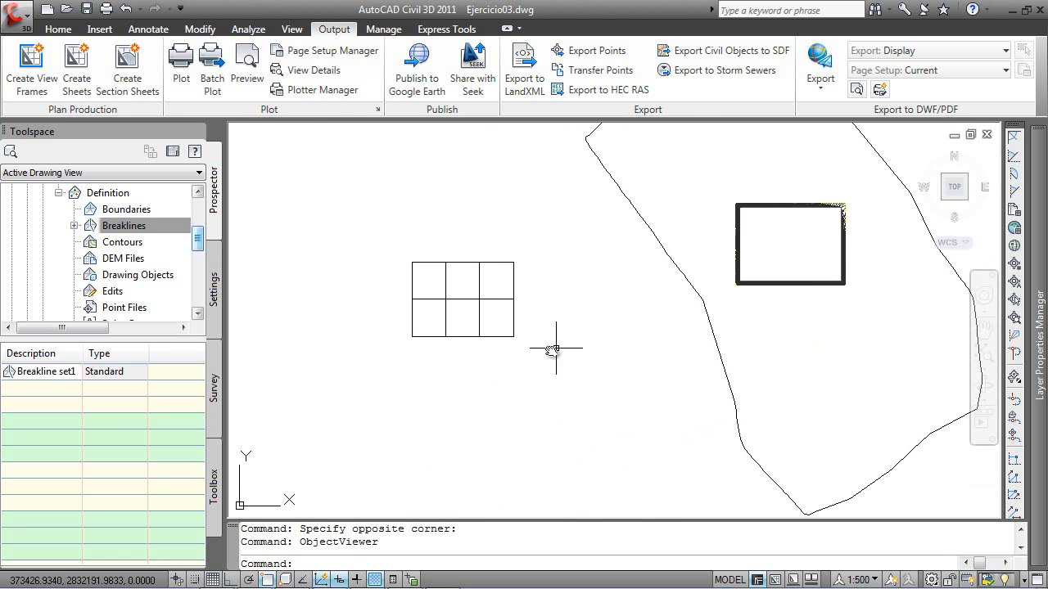
Step: Move all six rectangles from the grid's lower-left corner onto the lower-left inner corner of the platform's contours
text(m)
key(Return)
click(547, 352)
click(360, 228)
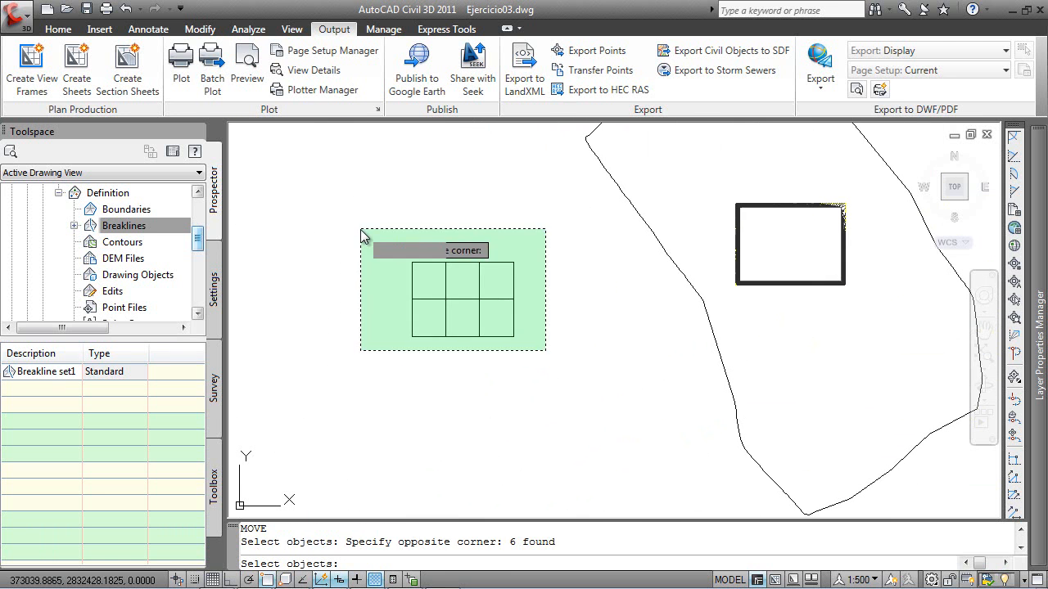
key(Return)
click(411, 339)
scroll(757, 305, up, 4)
scroll(758, 306, up, 10)
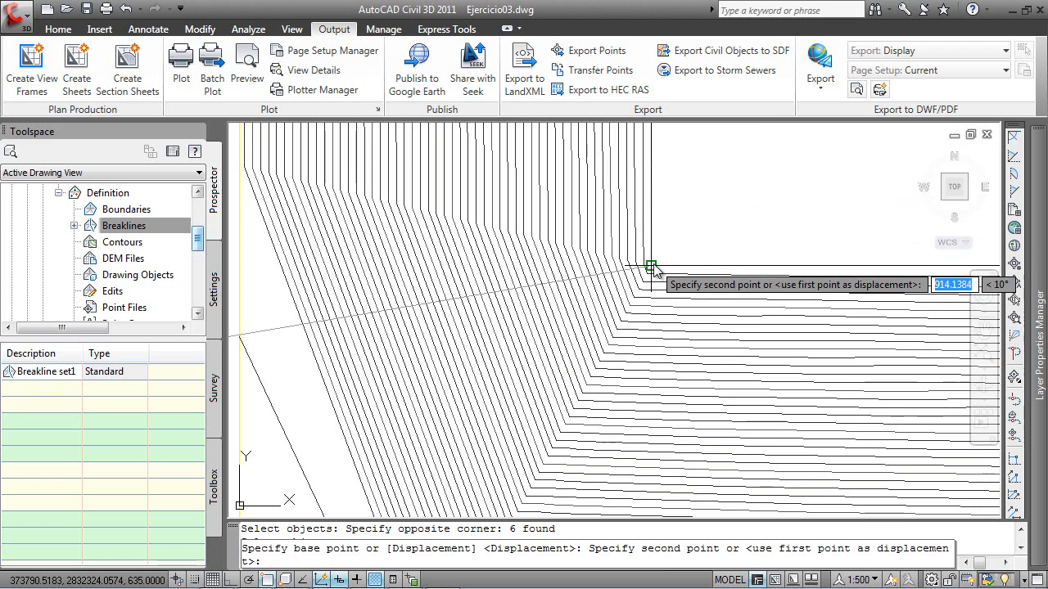
click(654, 264)
scroll(513, 486, down, 8)
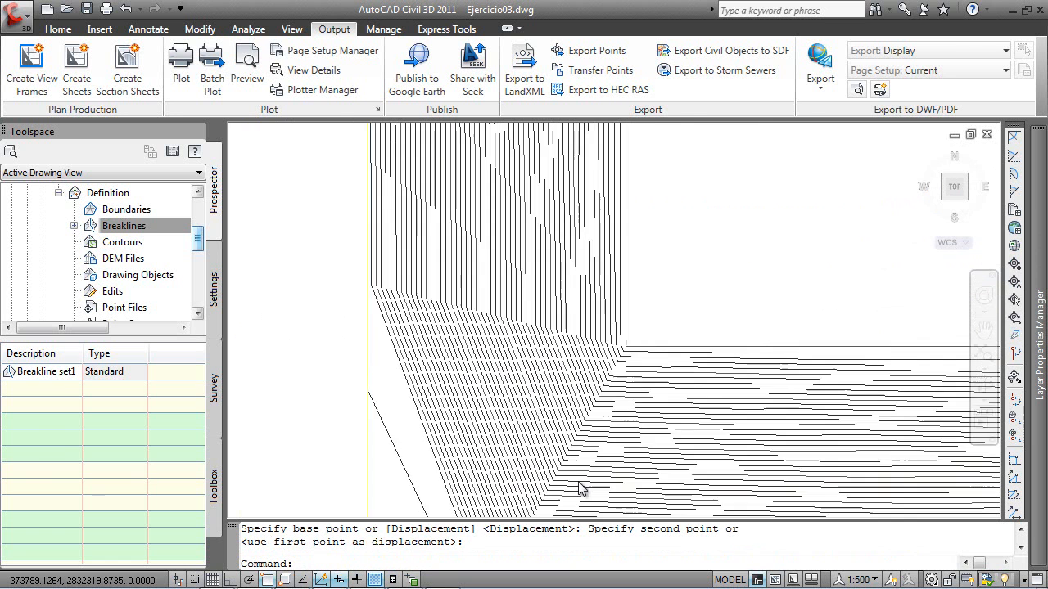
scroll(586, 467, down, 5)
scroll(546, 351, up, 2)
mouse_move(545, 351)
middle_down()
mouse_move(483, 264)
mouse_move(467, 260)
middle_up()
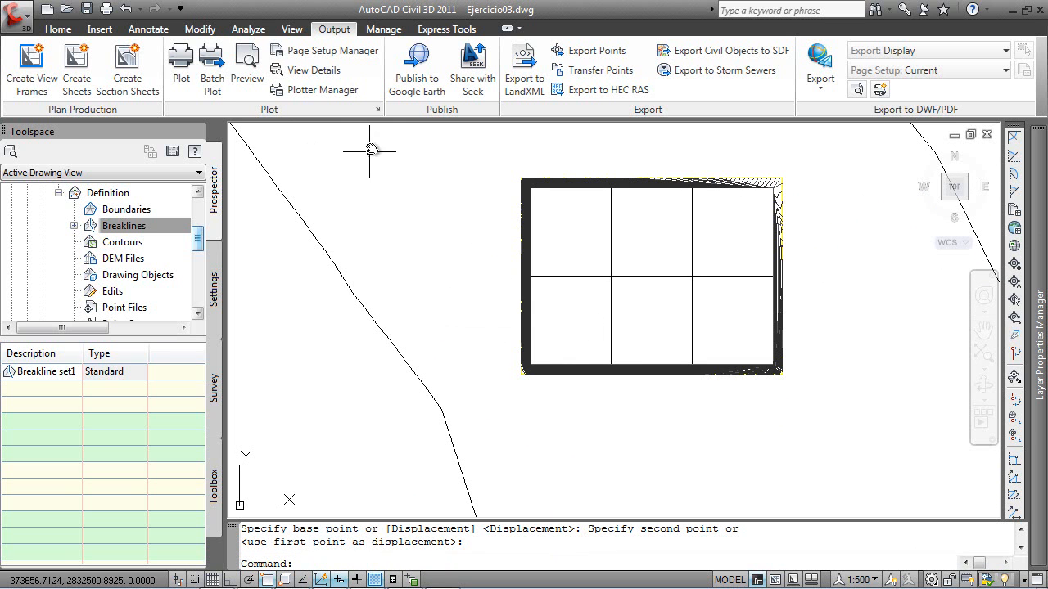
Step: Create feature lines from the six rectangles inside the platform, accepting the default creation settings
click(59, 30)
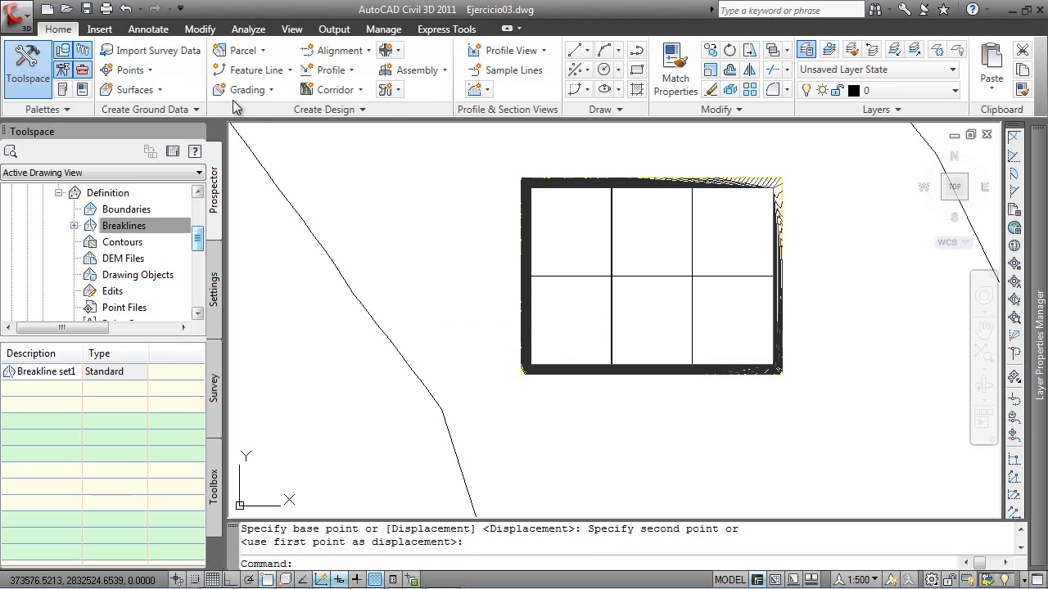
click(290, 70)
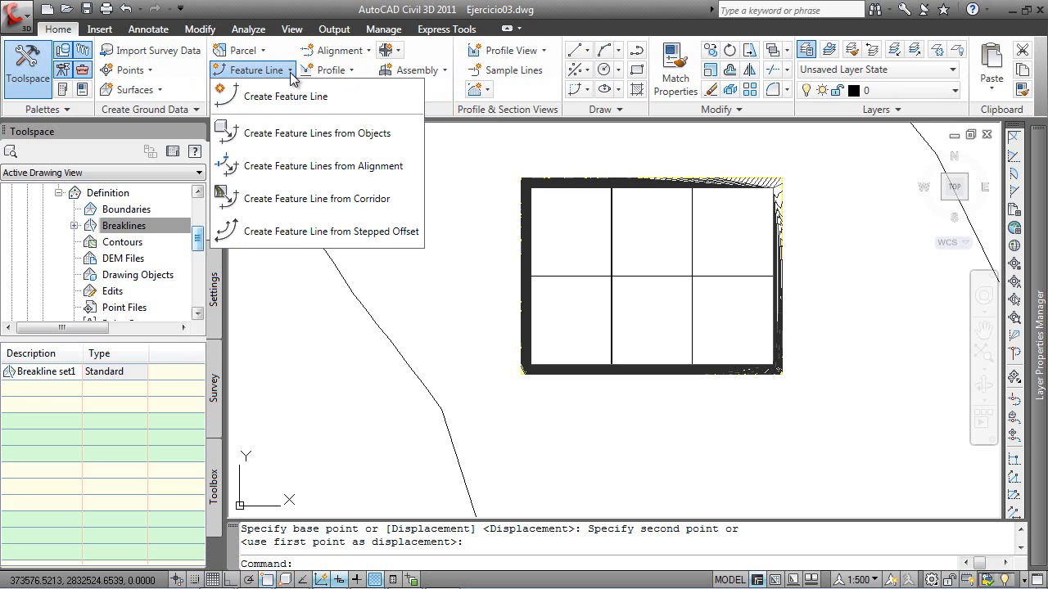
click(299, 134)
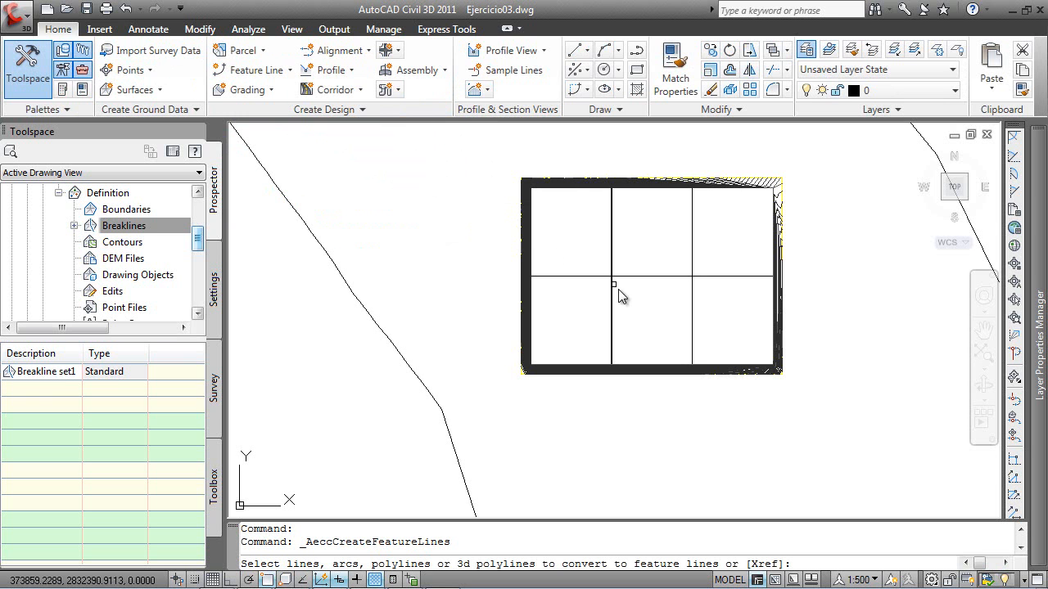
click(718, 320)
click(596, 242)
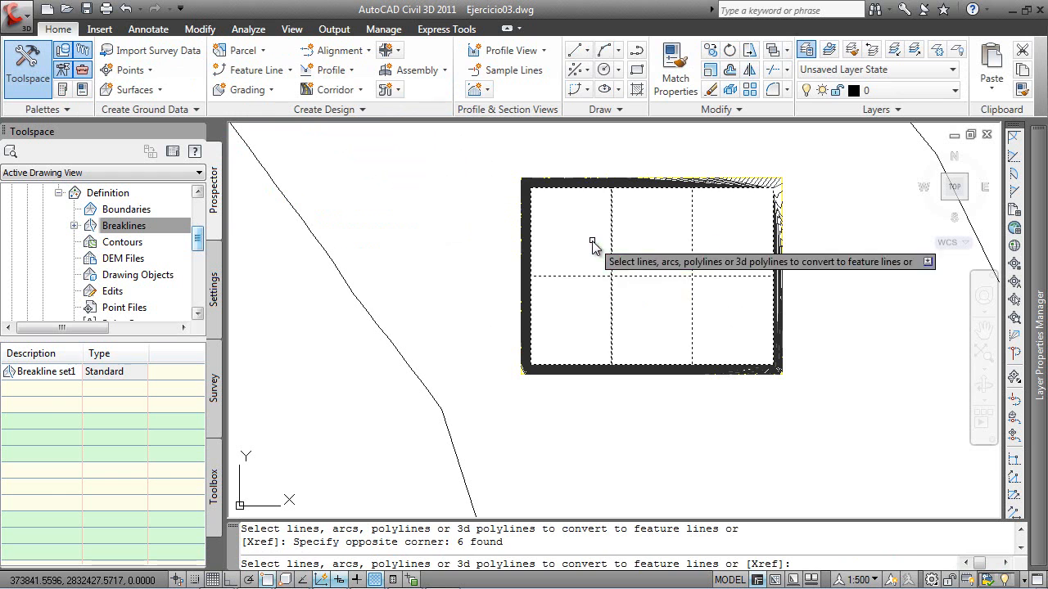
key(Return)
click(460, 493)
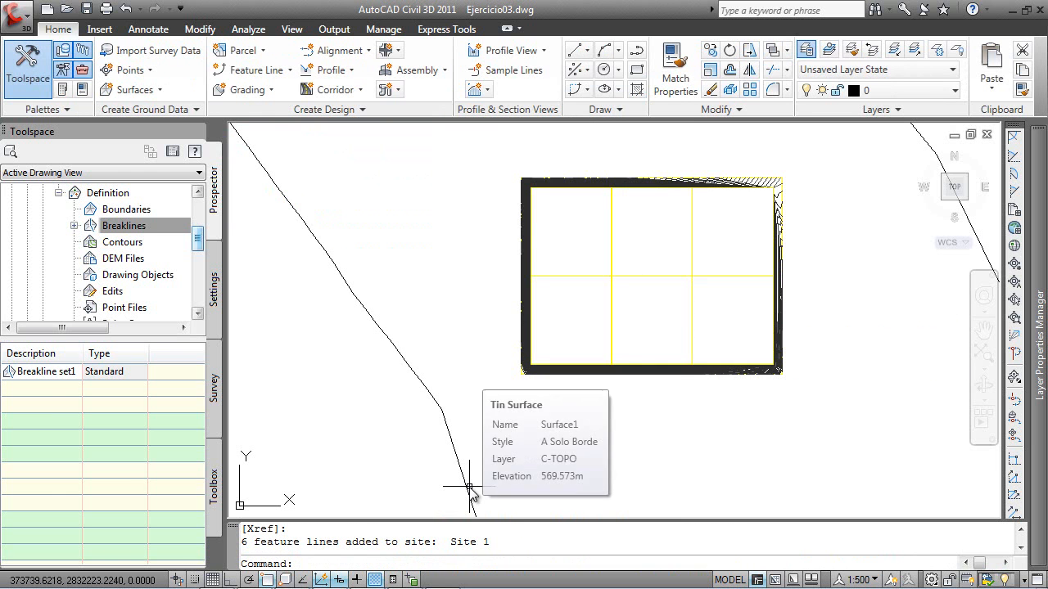
Step: Add the six feature lines to the Proyecto surface as Standard breaklines with a 1.000 m mid-ordinate distance
mouse_move(199, 239)
mouse_down()
mouse_move(201, 208)
mouse_move(199, 229)
mouse_up()
right_click(153, 295)
click(171, 299)
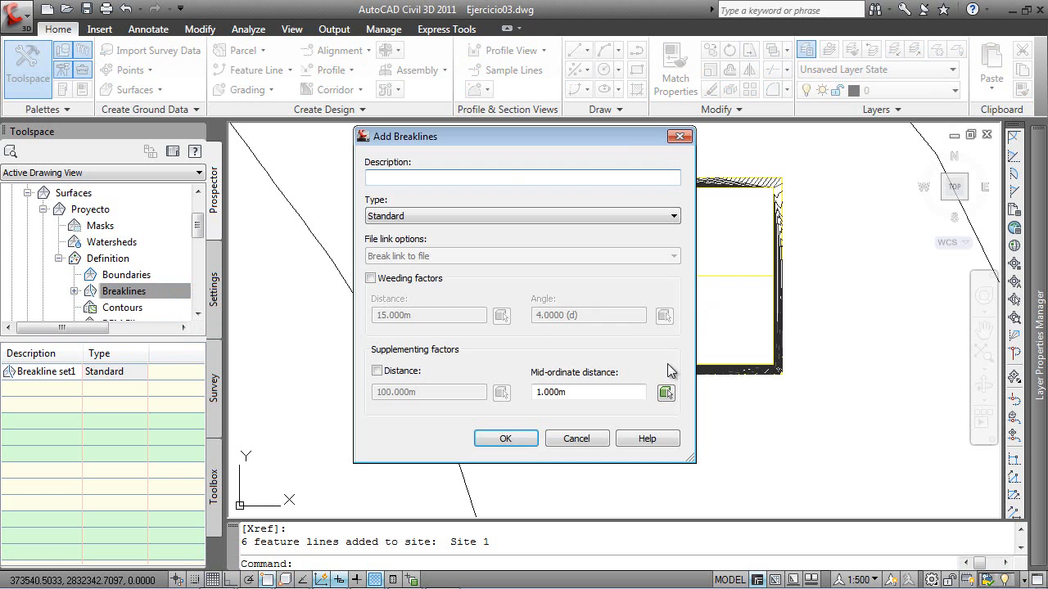
click(505, 439)
click(727, 326)
click(596, 243)
key(Return)
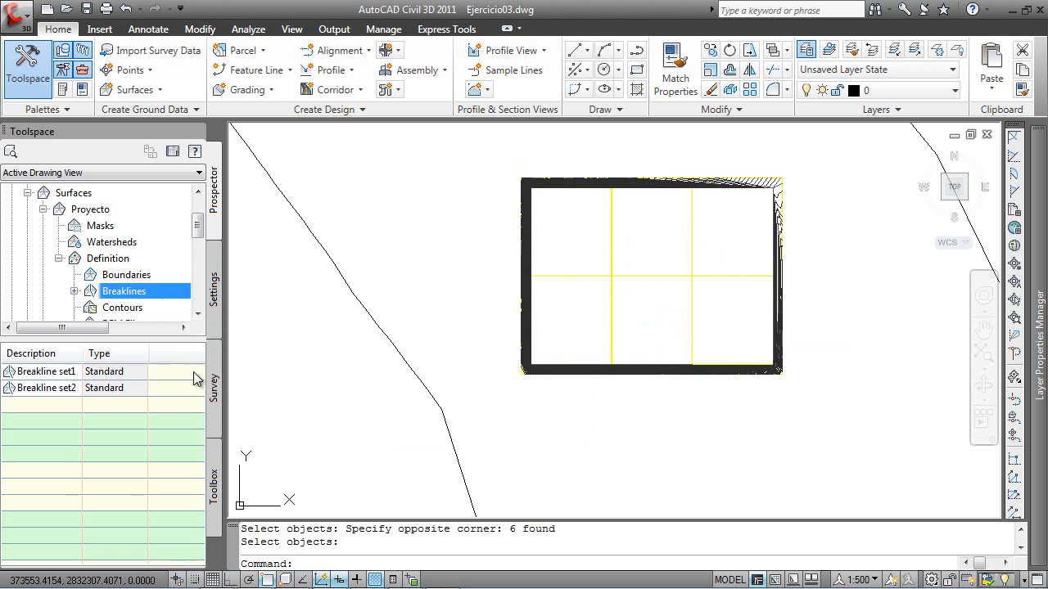
Step: View the platform surface together with its feature lines in a maximized Object Viewer from an oblique angle
scroll(154, 245, up, 1)
scroll(161, 249, down, 1)
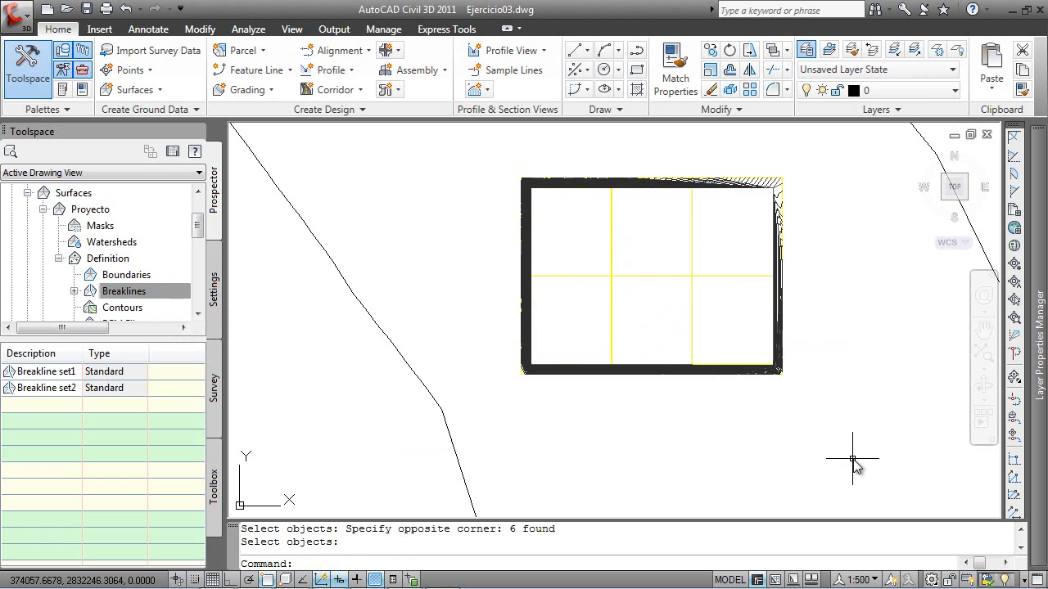
click(847, 420)
click(479, 145)
right_click(679, 300)
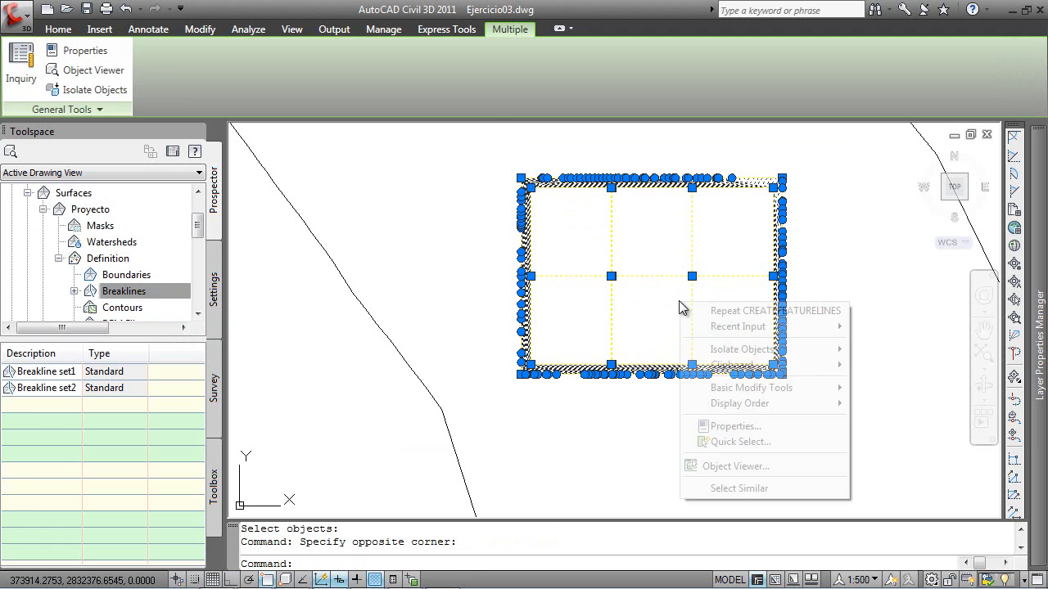
click(757, 467)
mouse_move(568, 415)
mouse_down()
mouse_move(594, 355)
mouse_move(578, 325)
mouse_move(535, 299)
mouse_move(545, 323)
mouse_move(520, 321)
mouse_up()
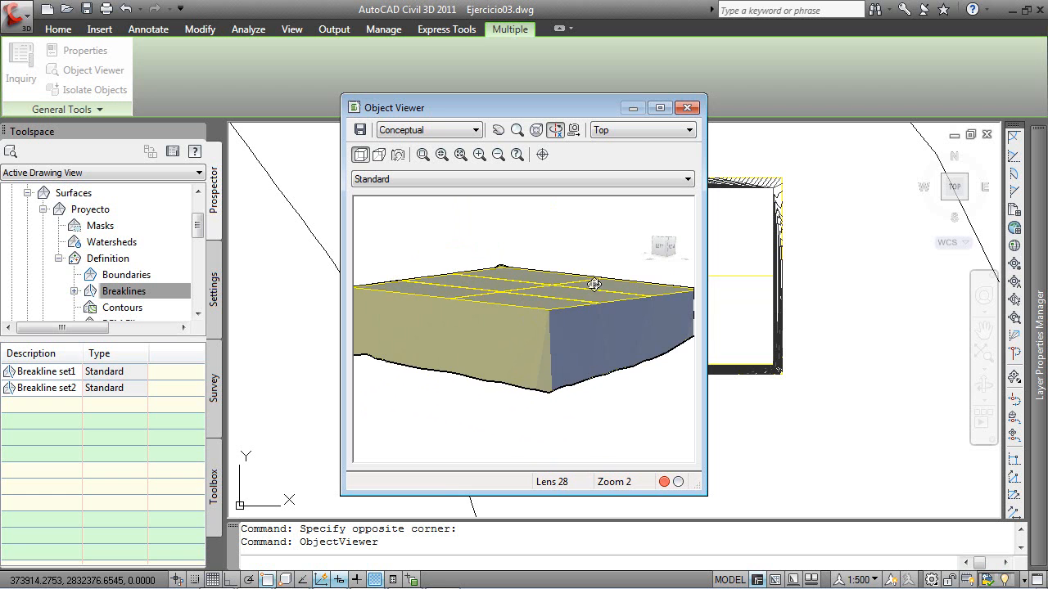
drag(593, 285, 578, 295)
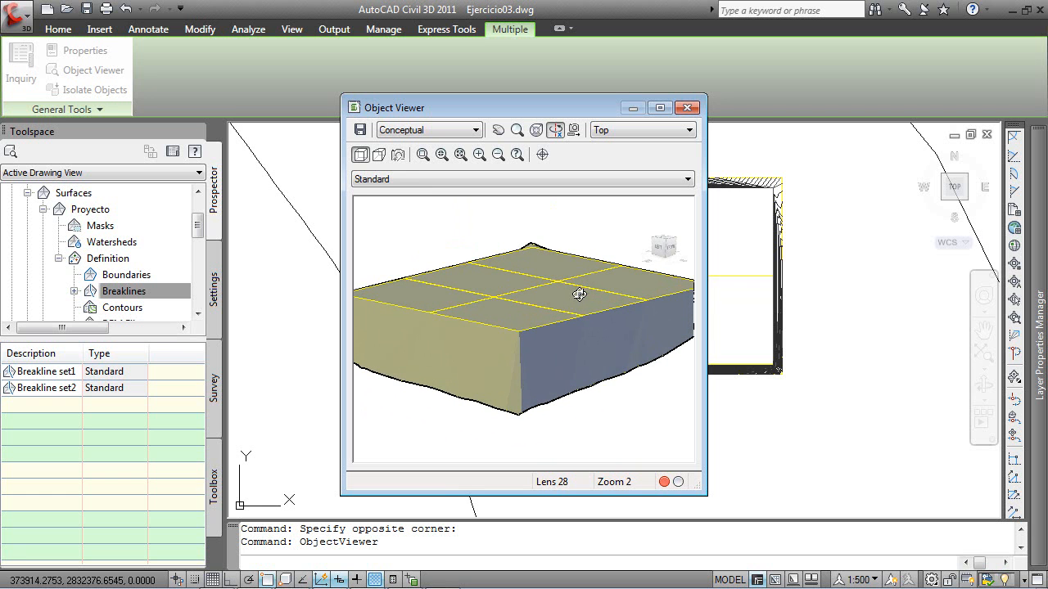
double_click(561, 109)
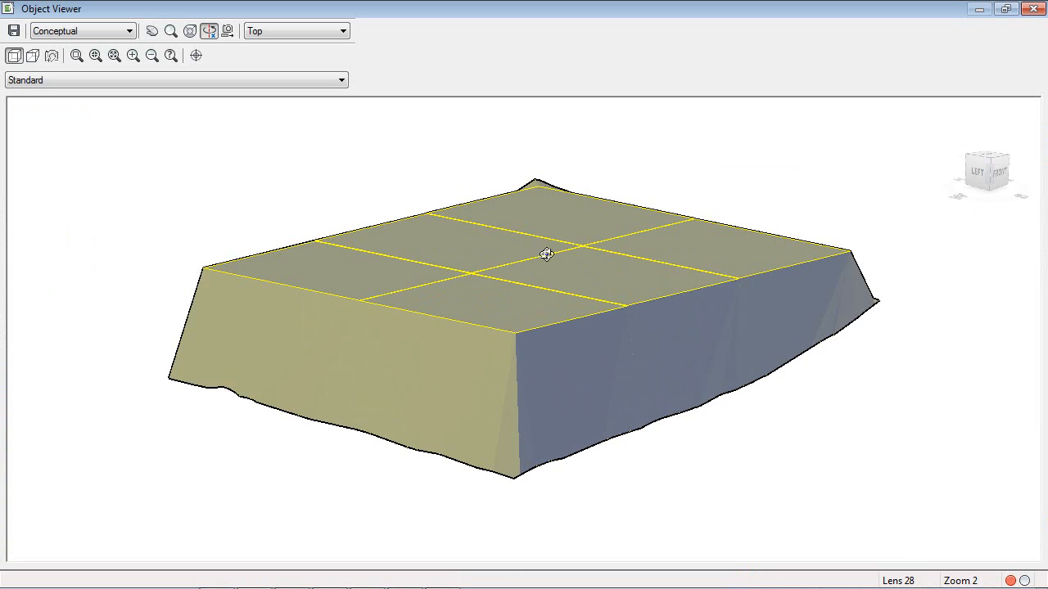
Step: Examine the narrow strips between neighbouring rectangles up close, from the platform's outer edge to an inner intersection
scroll(557, 296, up, 5)
scroll(635, 230, up, 2)
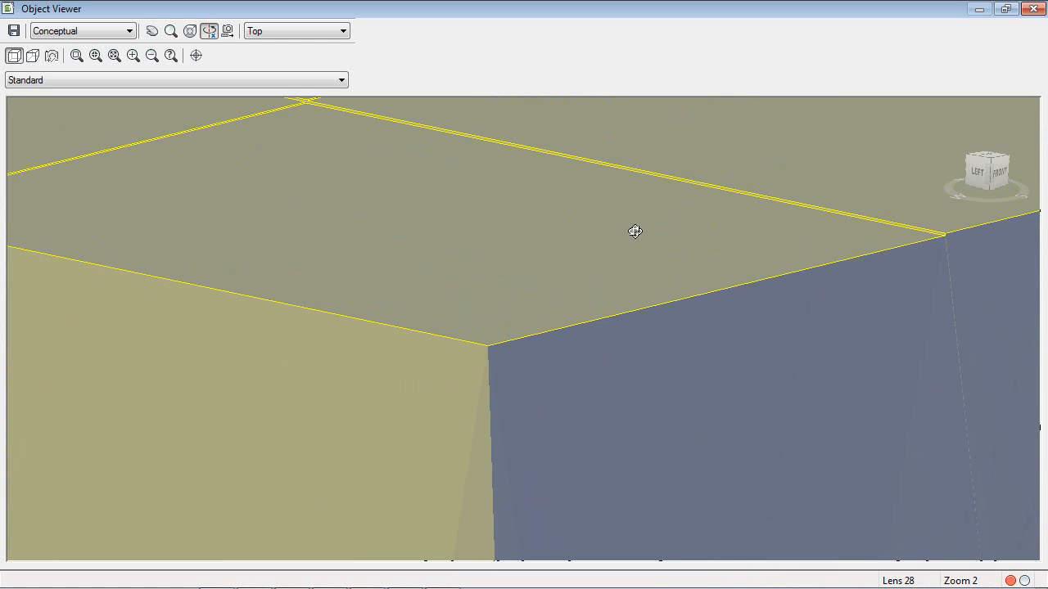
scroll(918, 209, up, 2)
drag(910, 203, 217, 353)
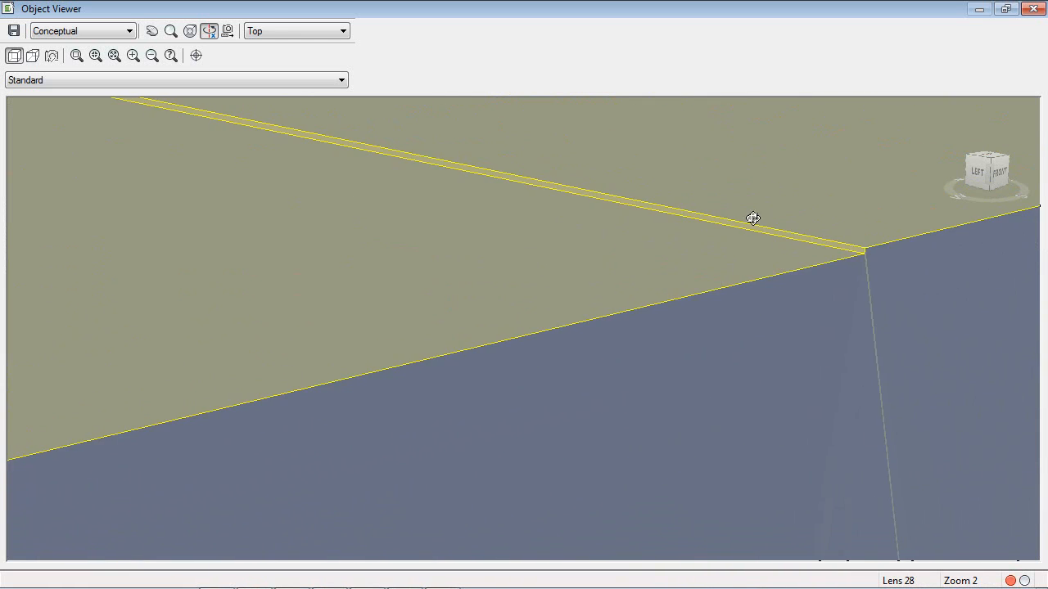
middle_drag(771, 264, 604, 334)
scroll(658, 315, up, 3)
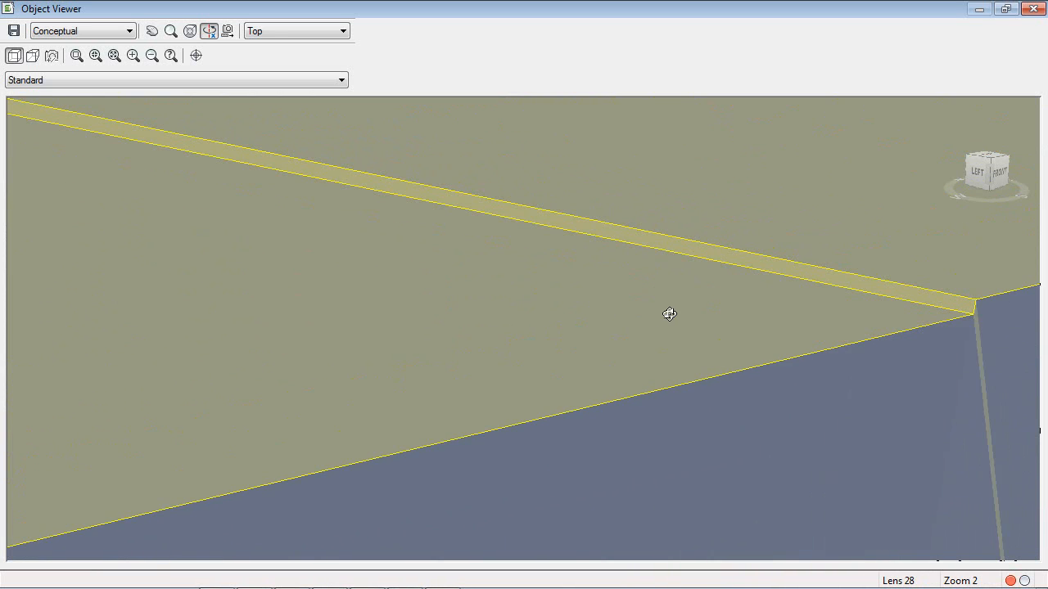
mouse_move(889, 304)
mouse_down()
mouse_move(817, 320)
mouse_move(716, 311)
mouse_move(906, 301)
mouse_up()
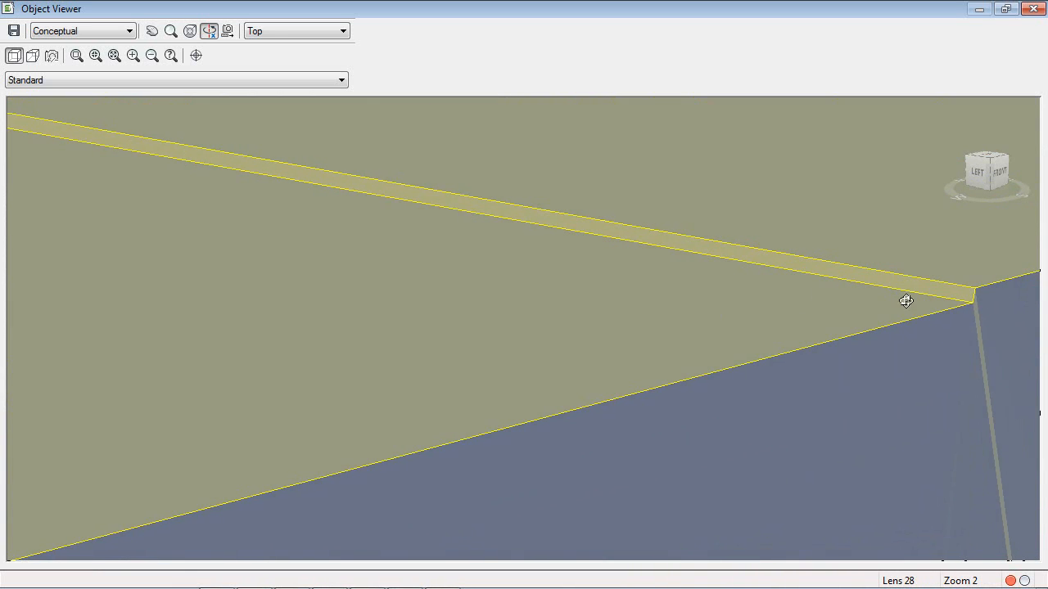
scroll(974, 301, up, 1)
scroll(979, 300, down, 1)
drag(412, 223, 385, 225)
drag(160, 201, 547, 257)
drag(71, 178, 464, 312)
drag(401, 284, 267, 255)
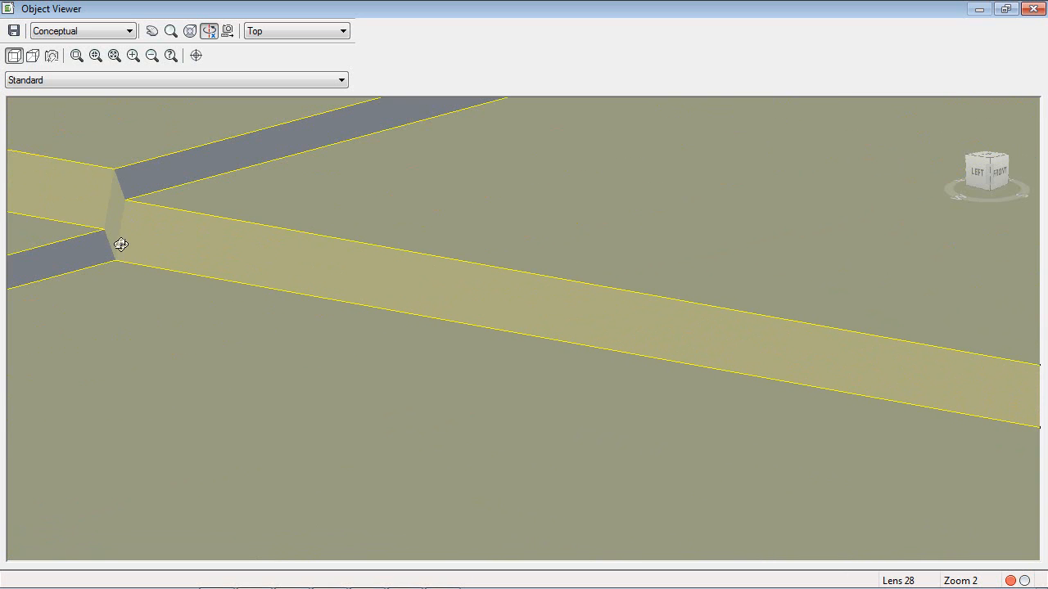
drag(148, 189, 192, 300)
drag(192, 337, 207, 331)
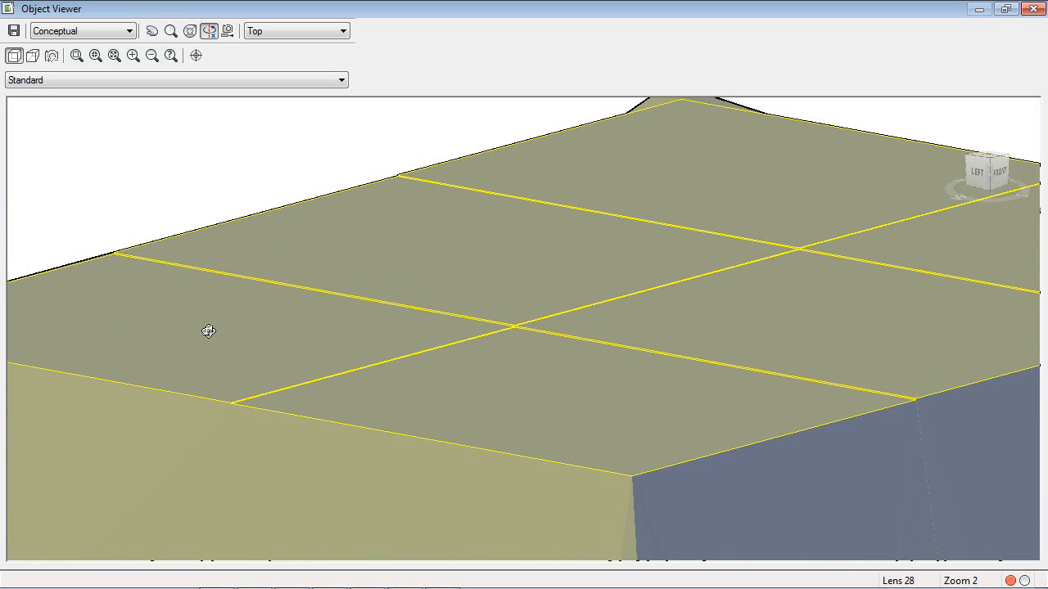
Step: Inspect the whole platform top and side slopes from several oblique angles, then leave the Object Viewer
drag(612, 268, 674, 205)
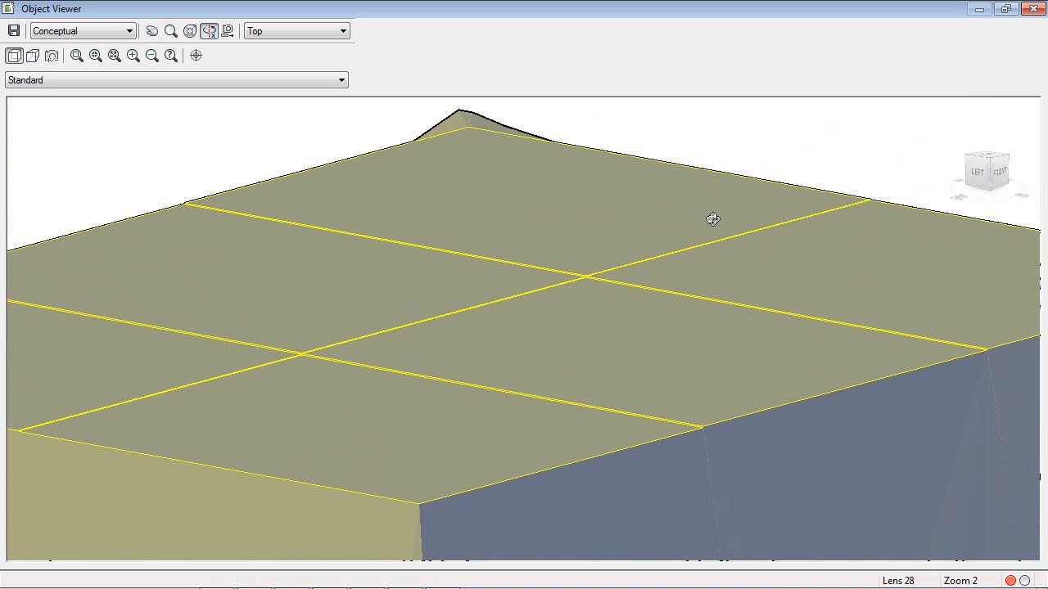
scroll(713, 219, up, 2)
scroll(697, 229, down, 3)
scroll(583, 259, up, 4)
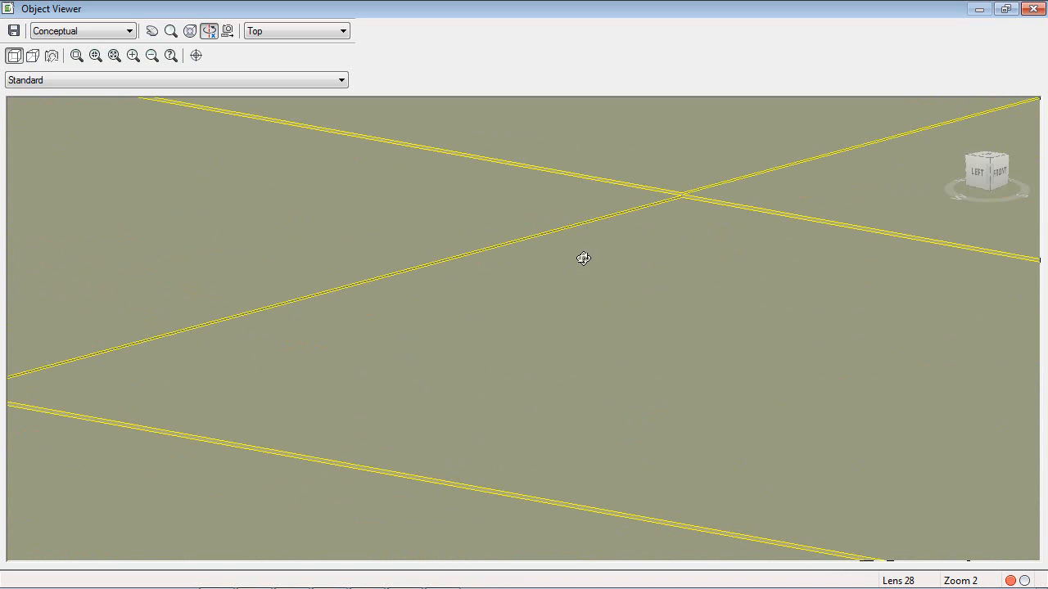
scroll(688, 240, down, 4)
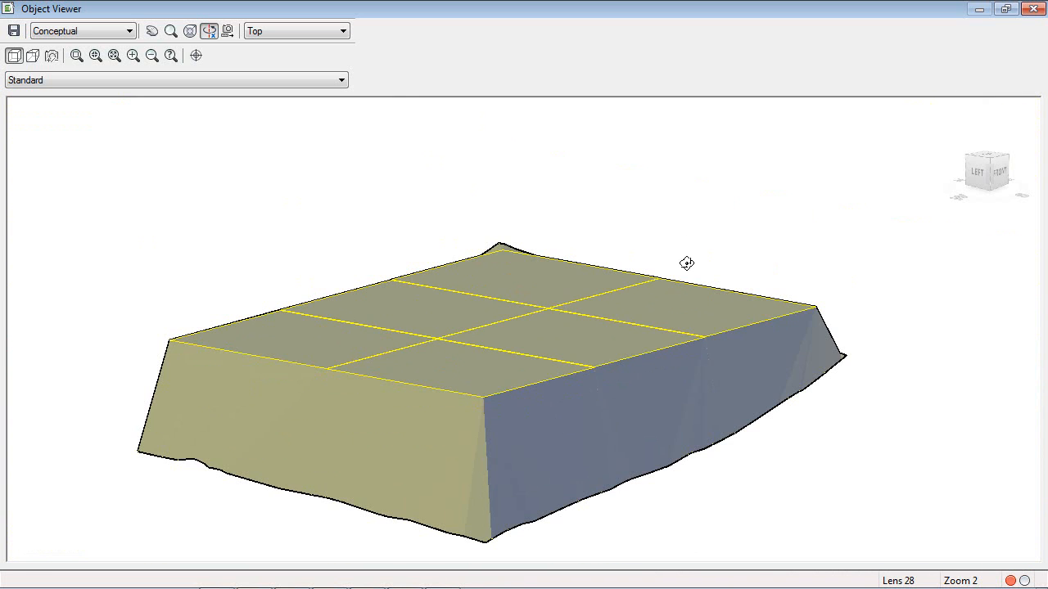
middle_drag(554, 322, 572, 253)
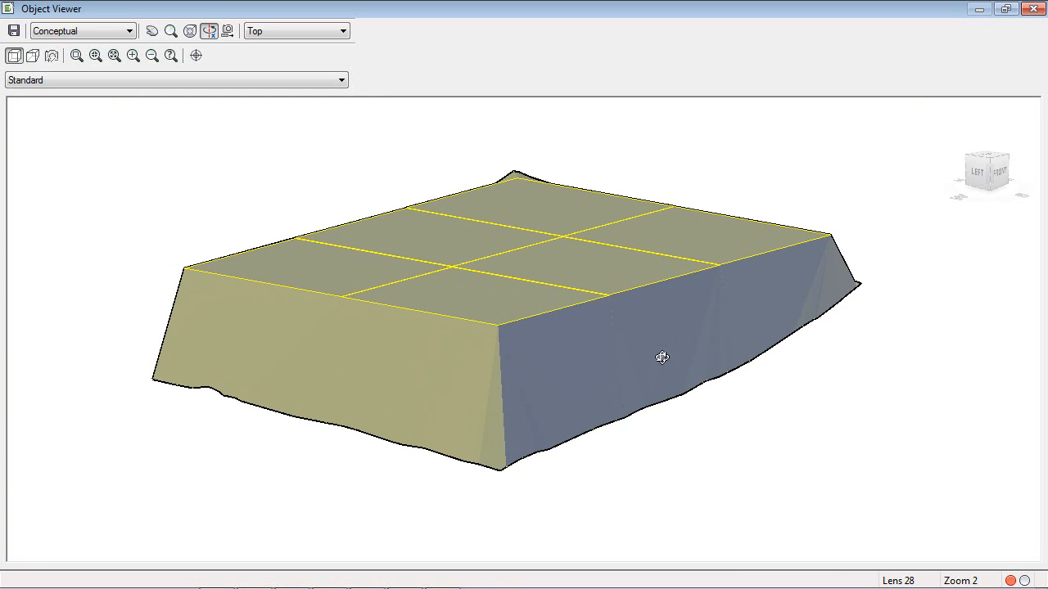
drag(594, 303, 522, 290)
drag(772, 211, 802, 323)
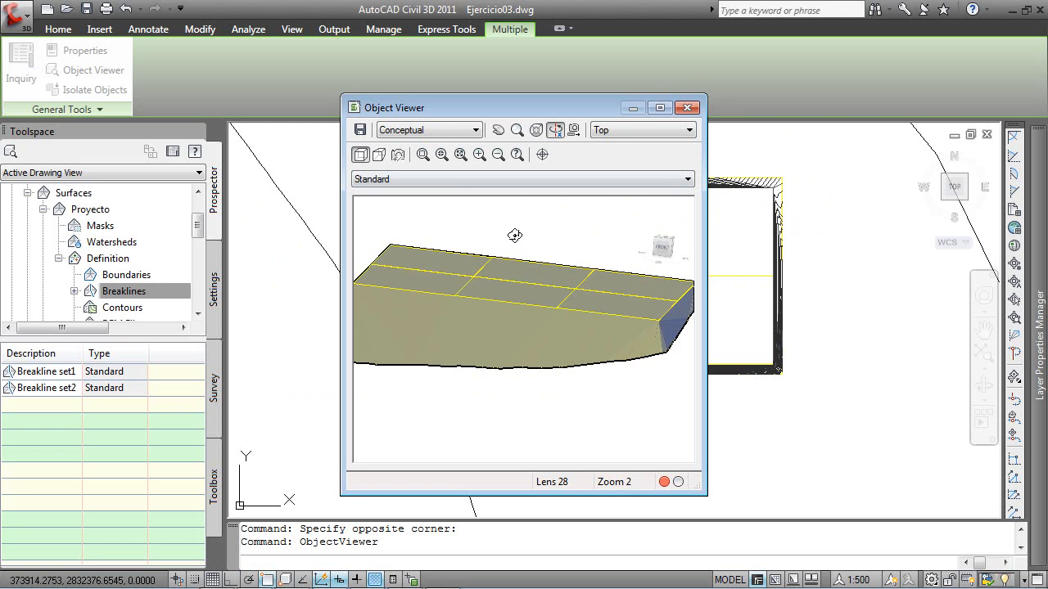
drag(406, 331, 515, 354)
click(687, 107)
scroll(532, 334, down, 3)
scroll(533, 355, down, 3)
middle_drag(534, 368, 532, 306)
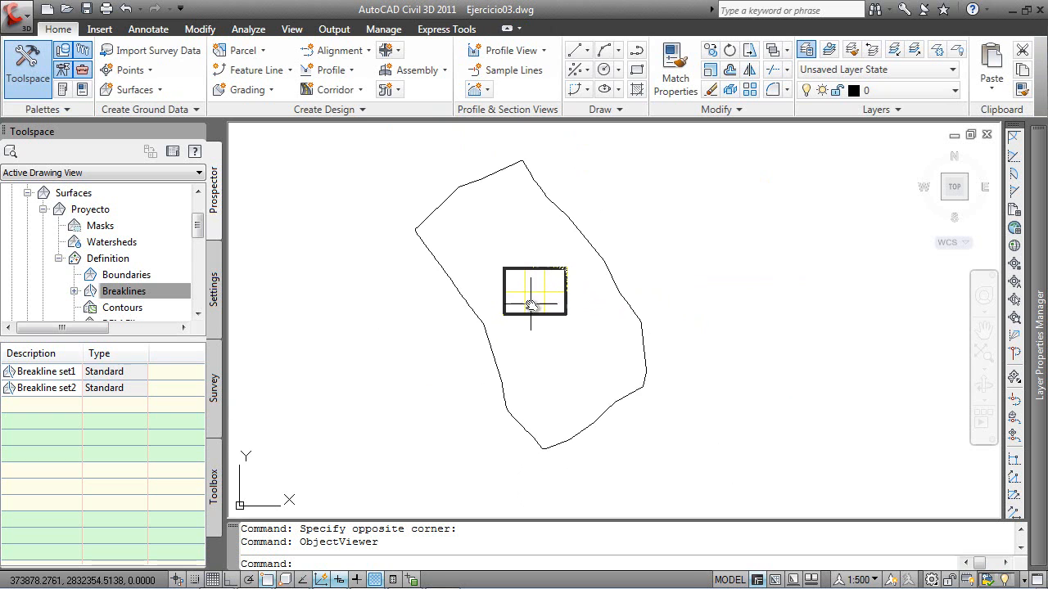